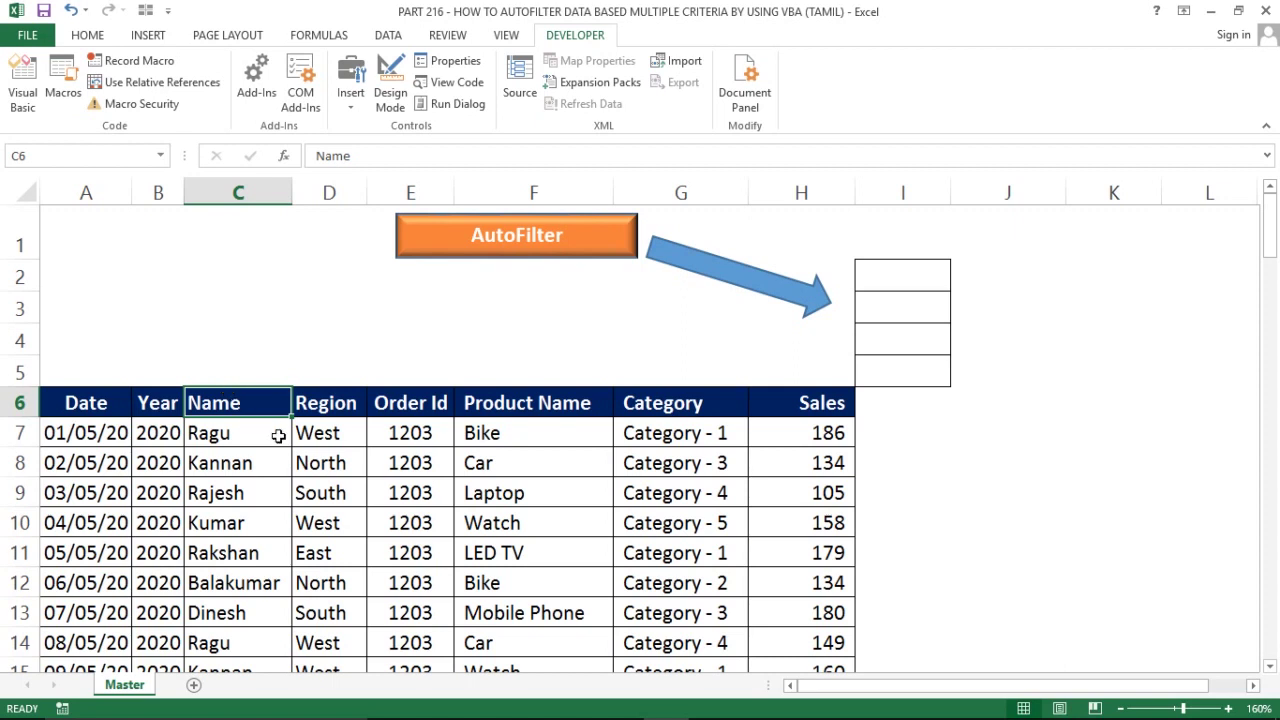
# Inspect the sales table by selecting its full range, then return to the top of the sheet
pyautogui.click(393, 437)
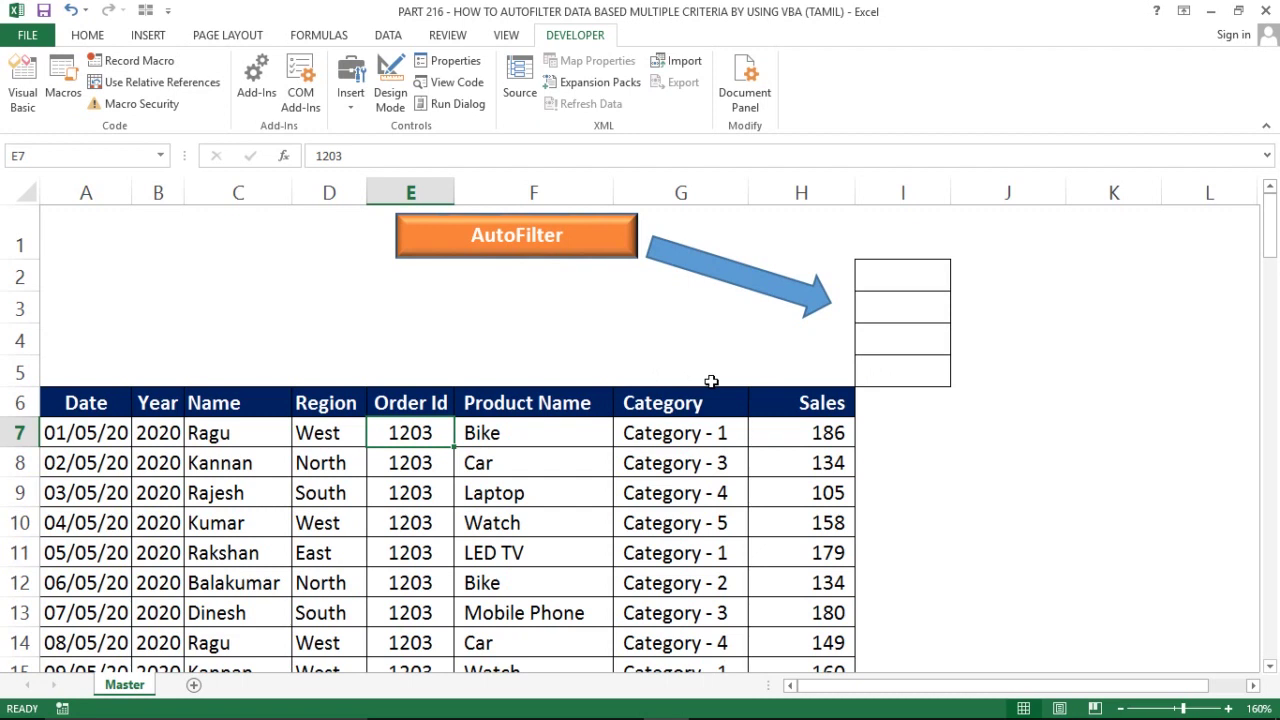
pyautogui.click(1028, 360)
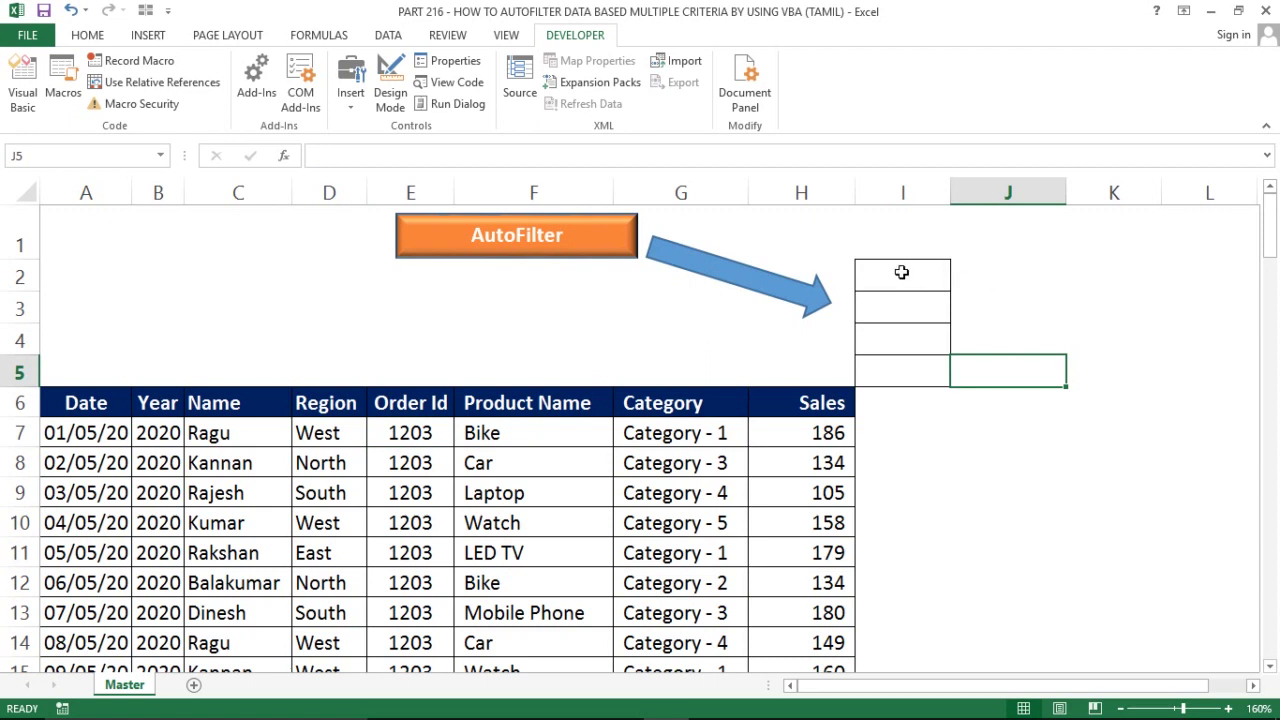
pyautogui.click(903, 272)
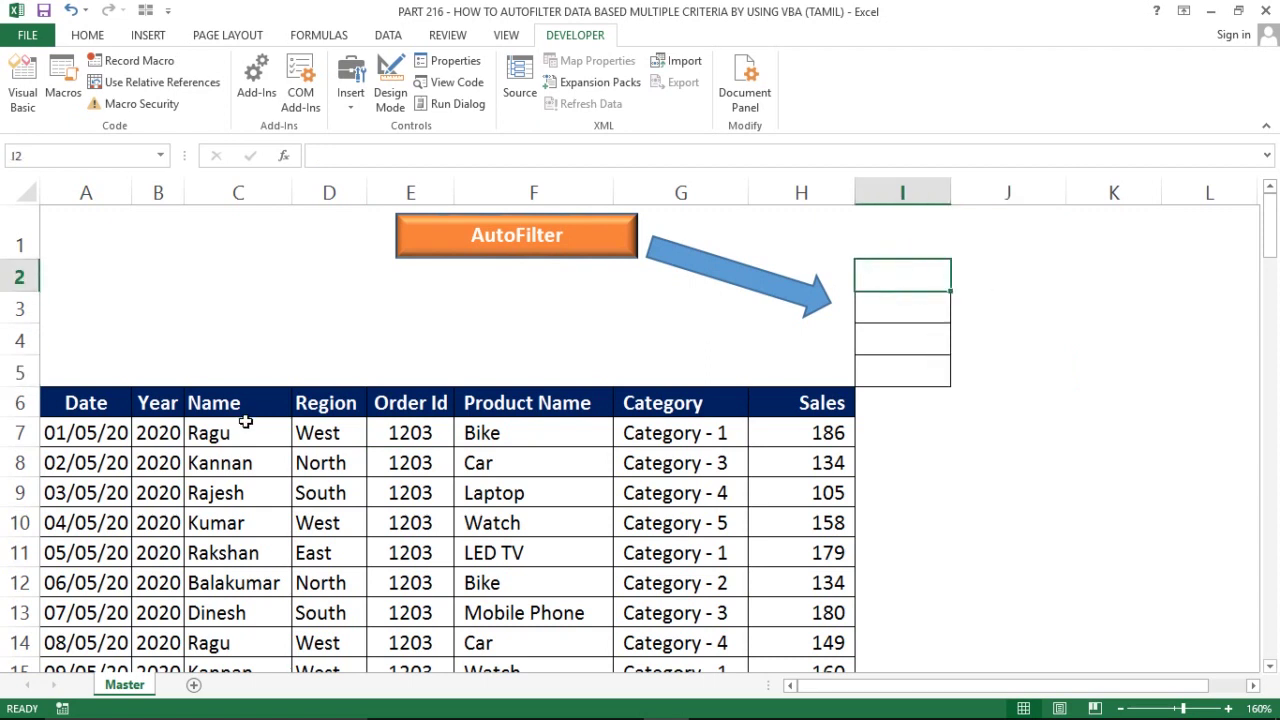
pyautogui.click(112, 403)
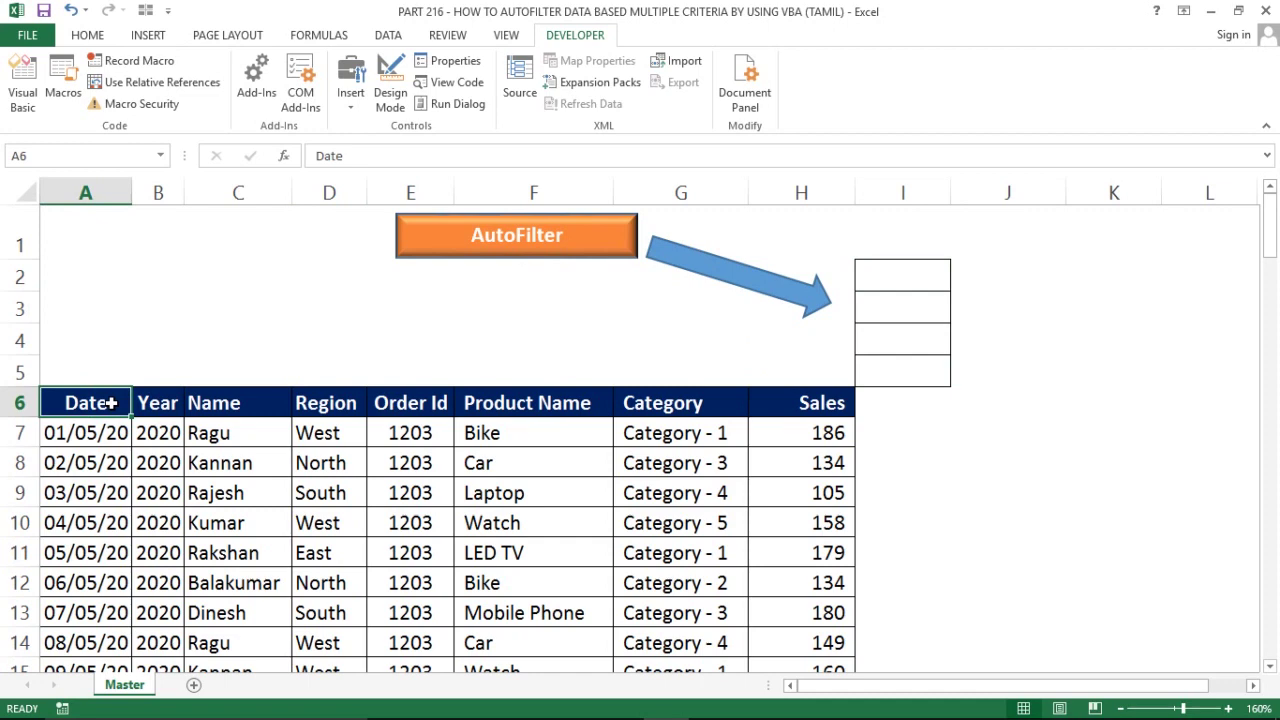
pyautogui.hotkey('ctrl', 'shift', 'Right')
pyautogui.hotkey('ctrl', 'shift', 'Down')
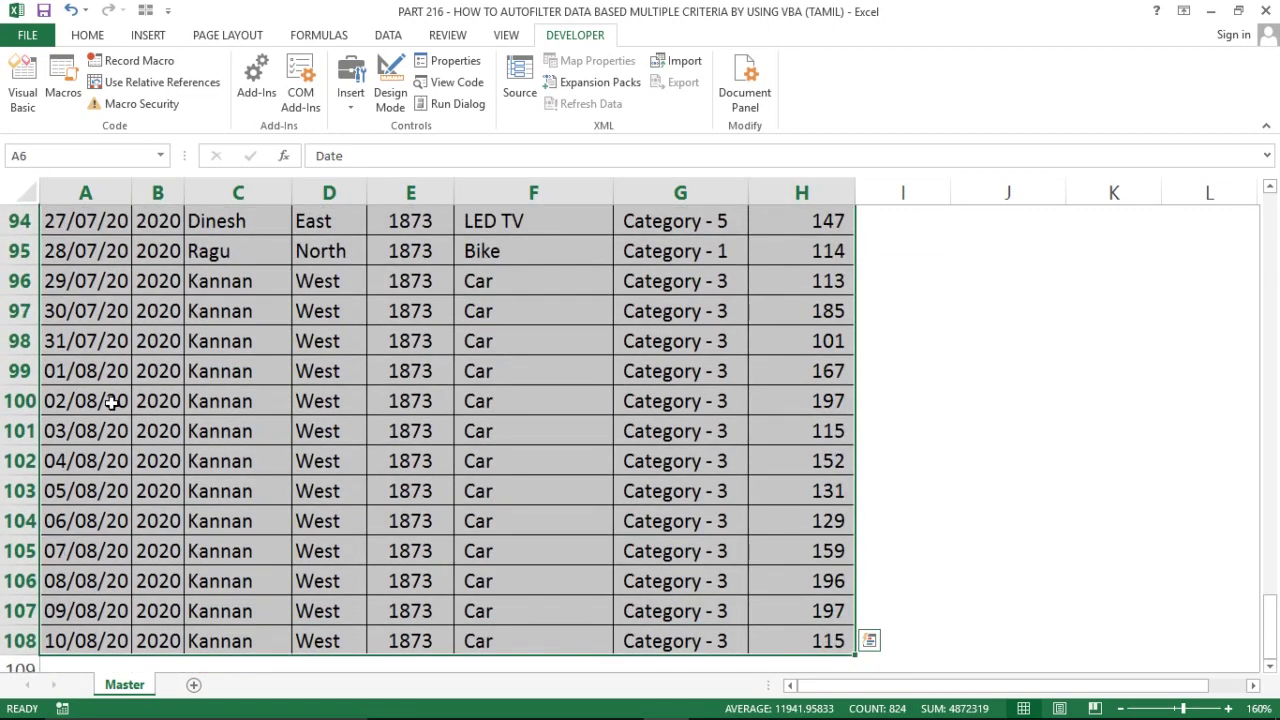
pyautogui.hotkey('ctrl', 'Home')
pyautogui.press('Down')
pyautogui.press('Down')
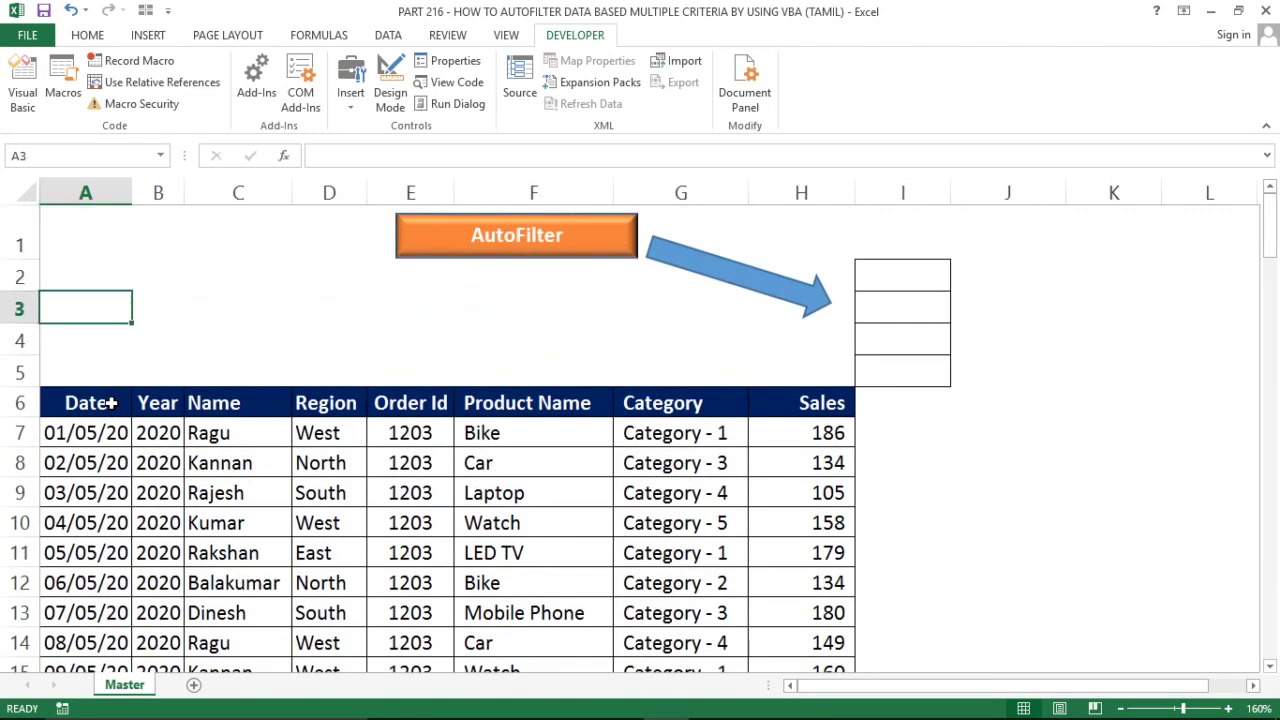
pyautogui.press('Down')
pyautogui.press('Down')
pyautogui.press('Down')
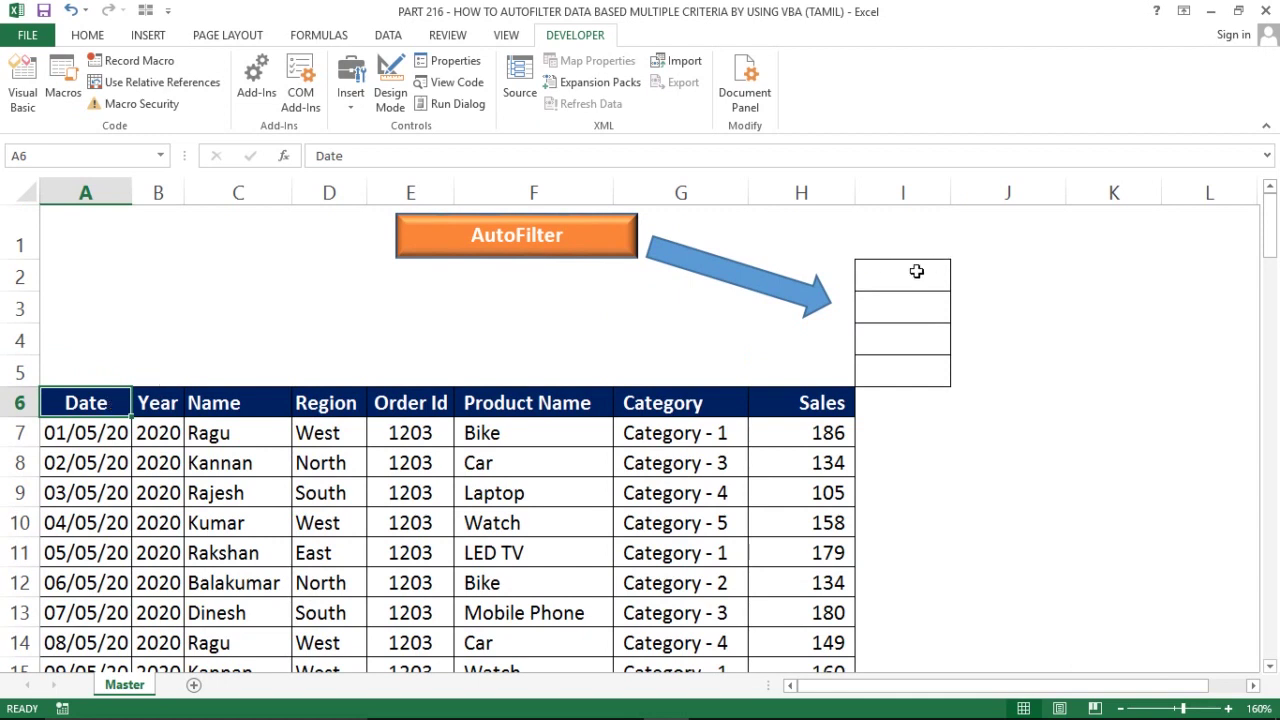
# Enter North in I2 as the first region criterion and check the Region filter
pyautogui.click(916, 271)
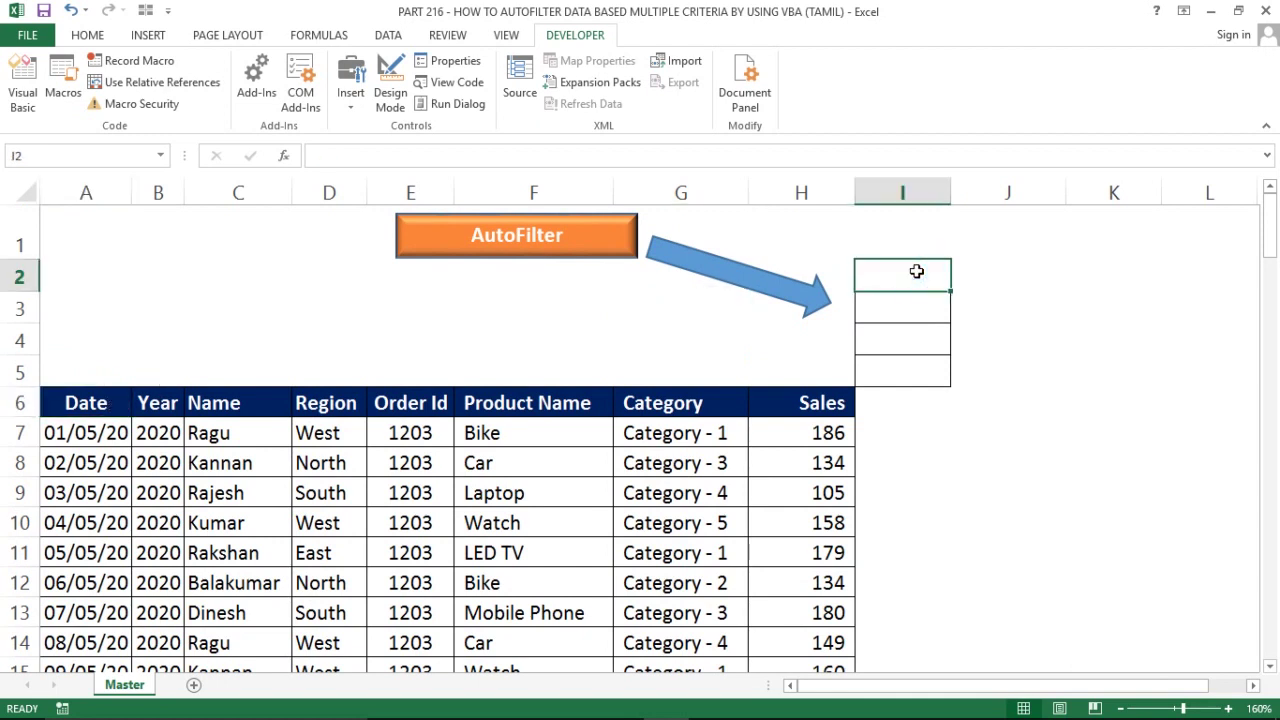
pyautogui.write('Nor')
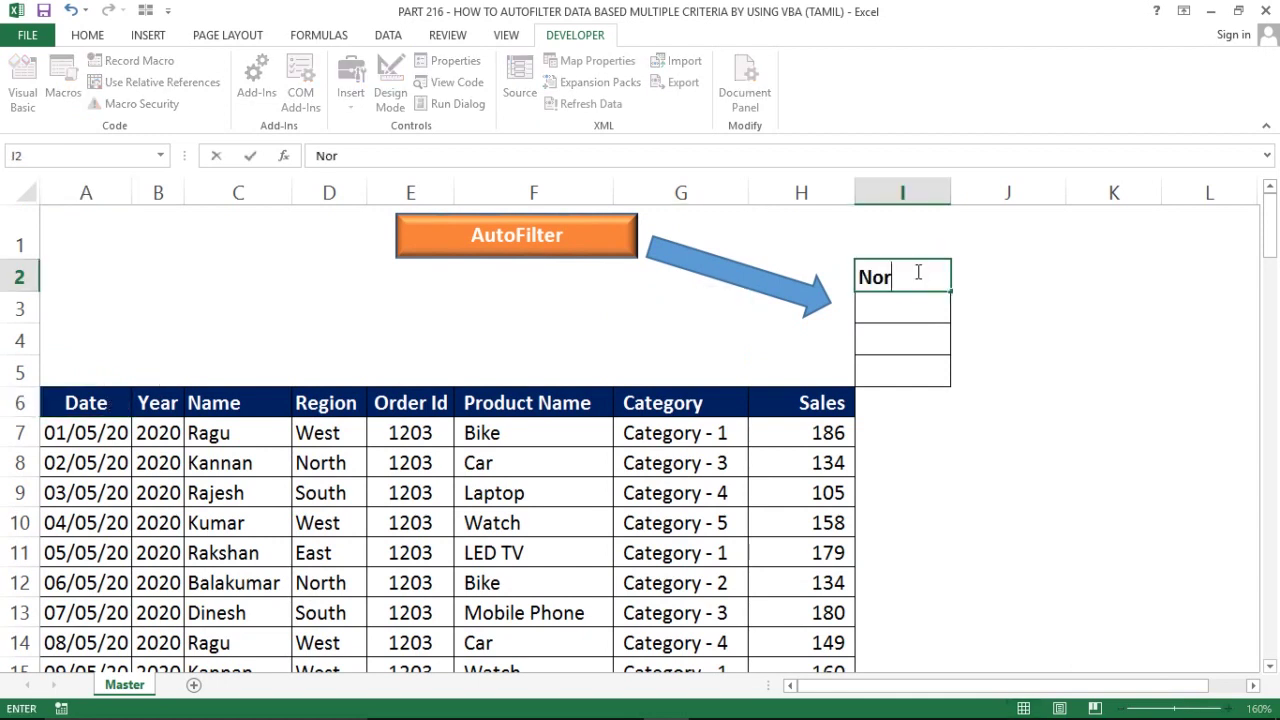
pyautogui.write('th')
pyautogui.press('Return')
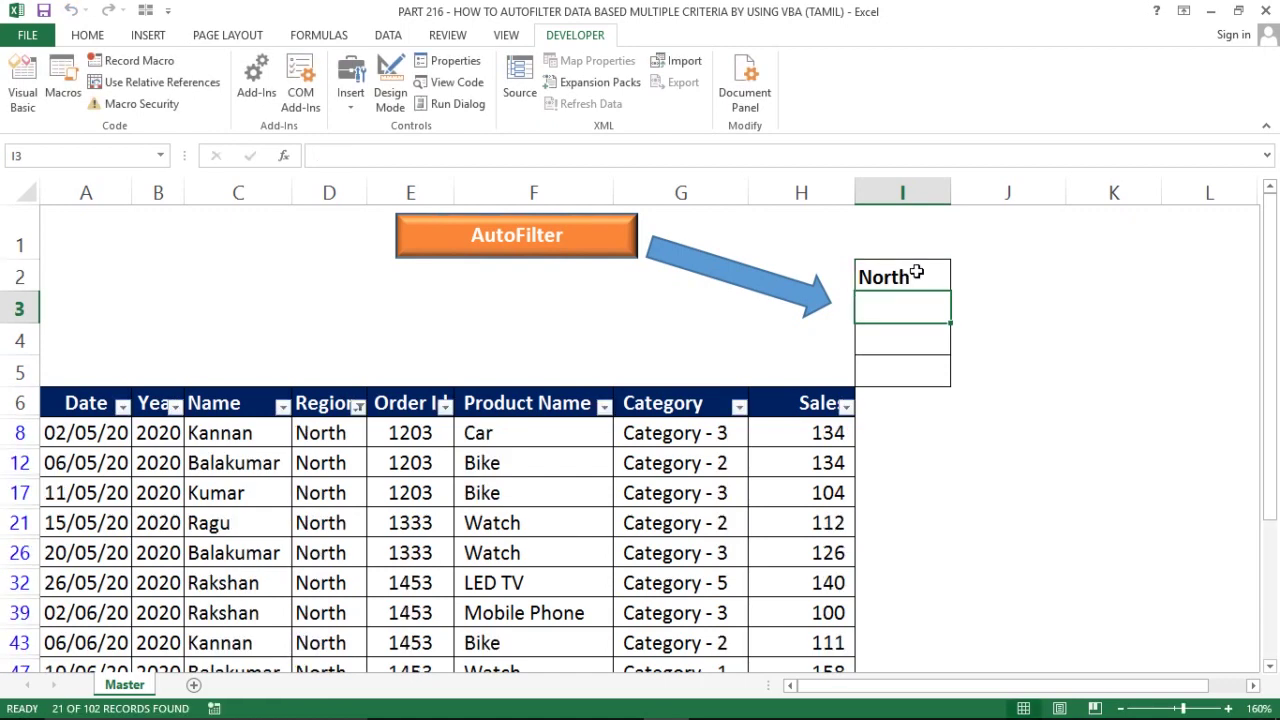
pyautogui.click(357, 404)
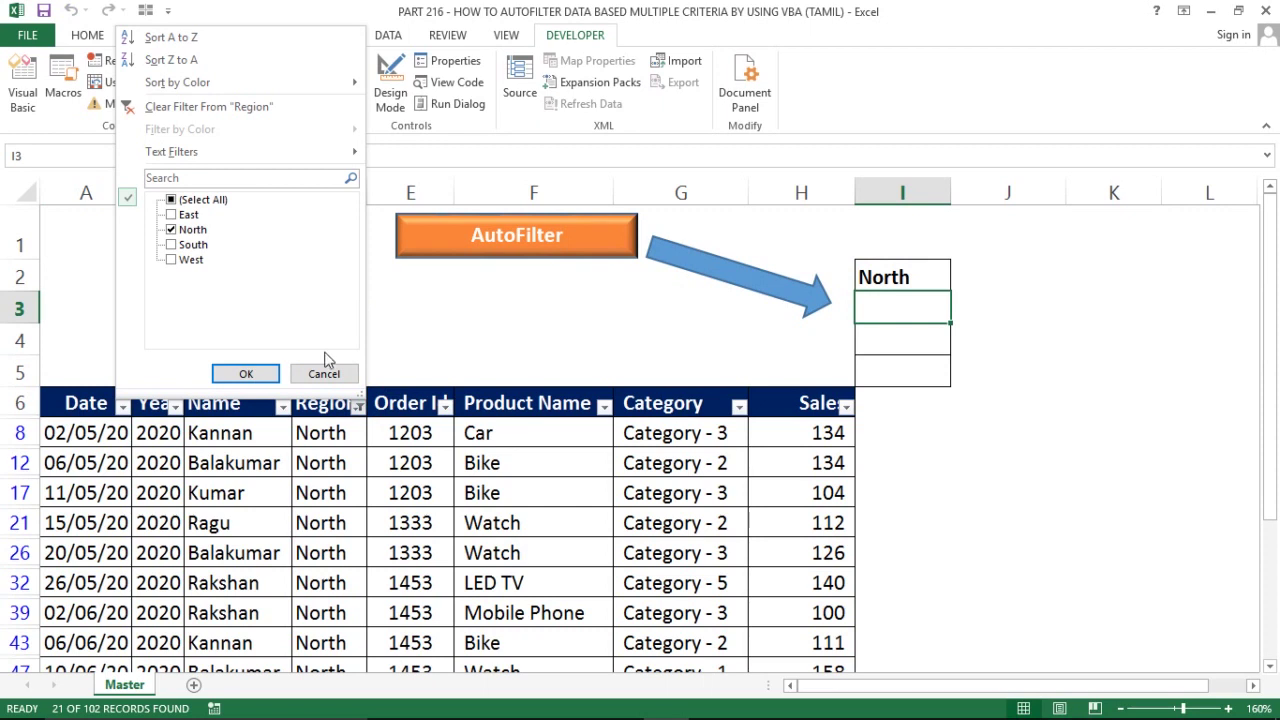
pyautogui.click(324, 373)
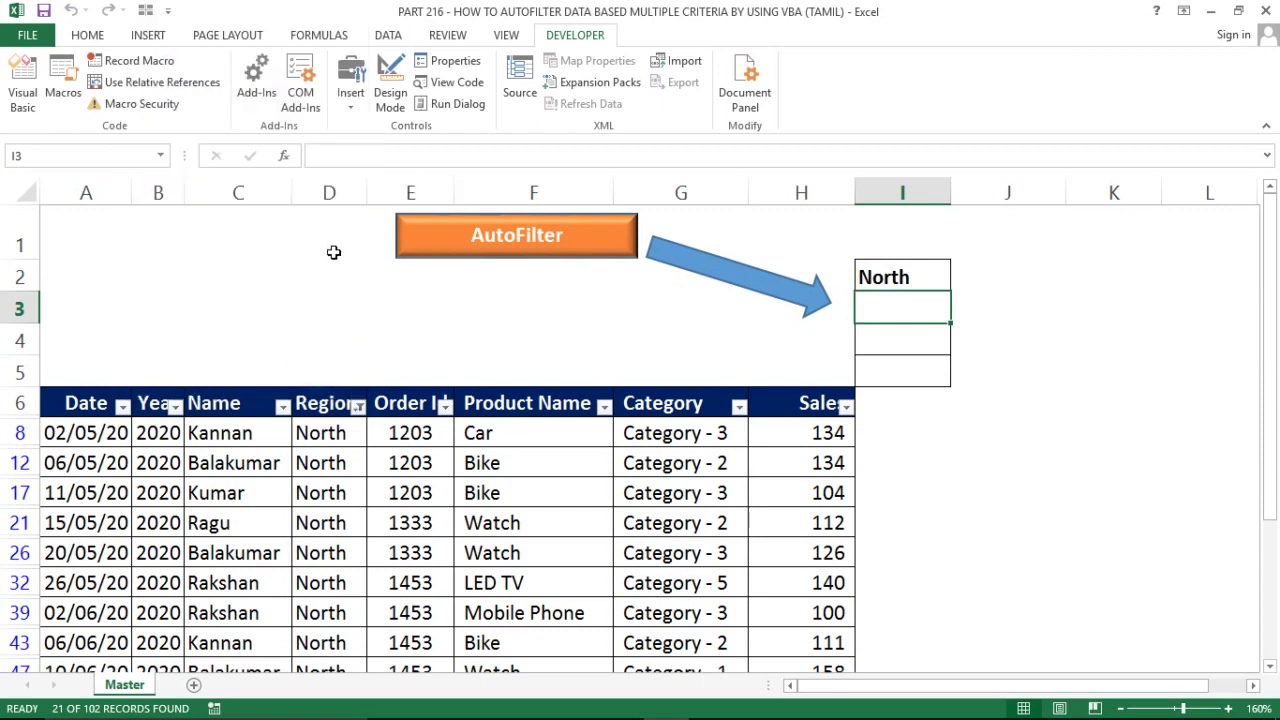
pyautogui.click(357, 404)
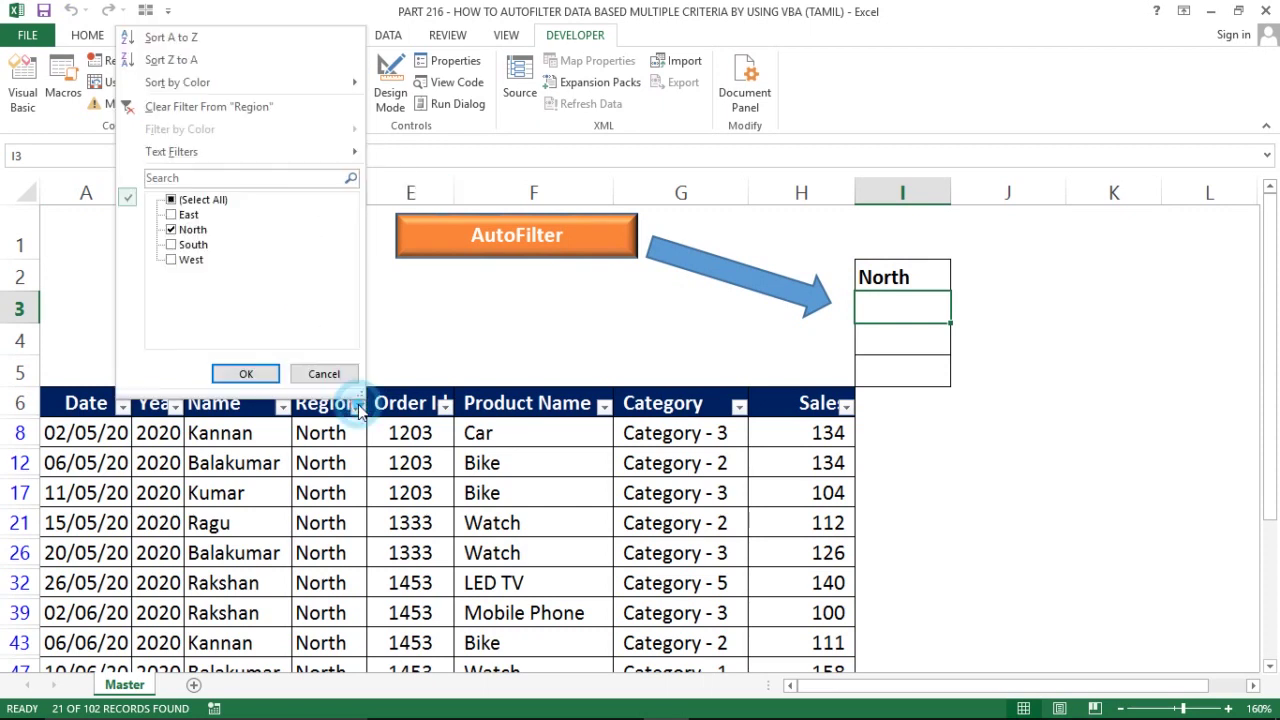
pyautogui.click(357, 404)
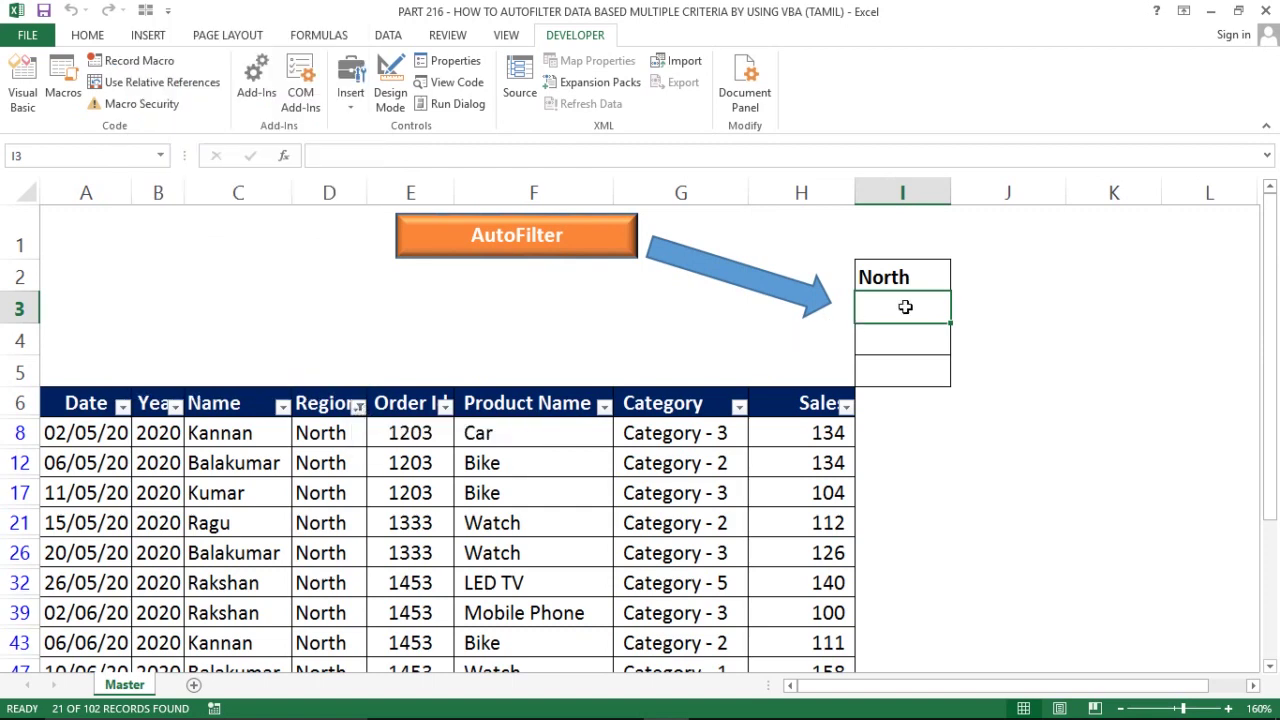
# Add South in I3 and confirm the Region filter shows North and South
pyautogui.write('Sou')
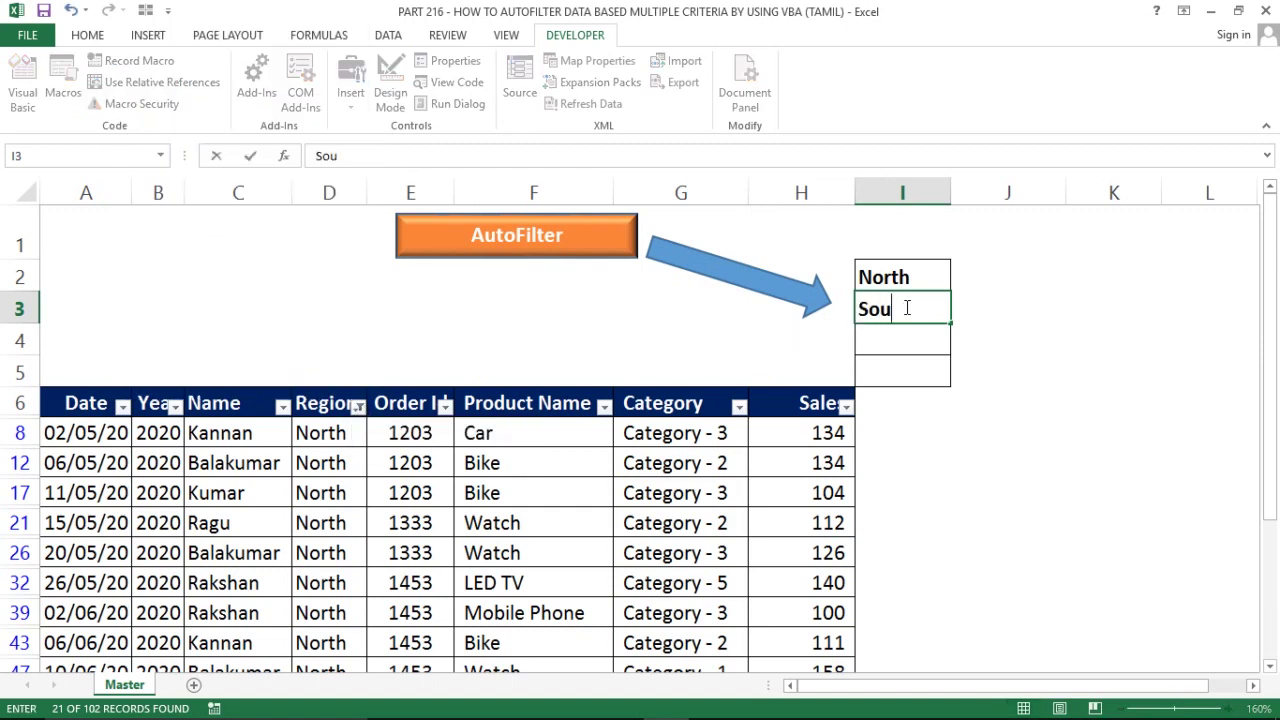
pyautogui.write('th')
pyautogui.press('Return')
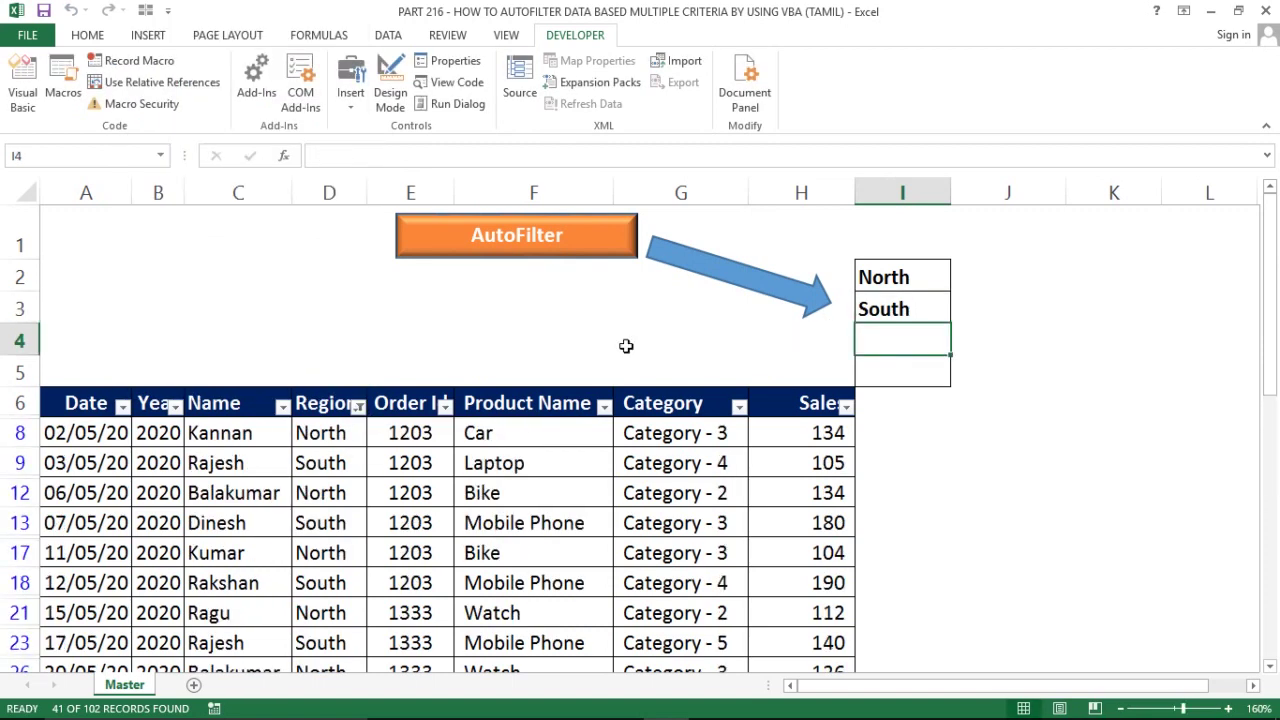
pyautogui.click(357, 406)
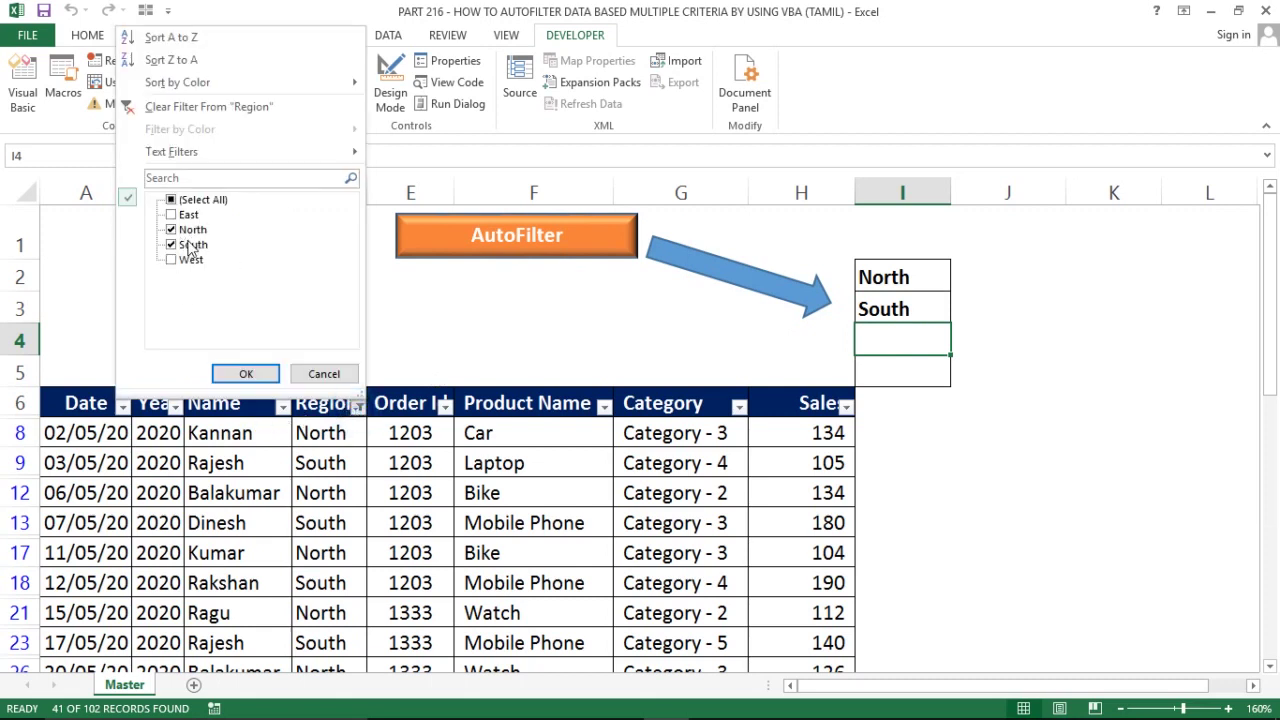
pyautogui.click(323, 376)
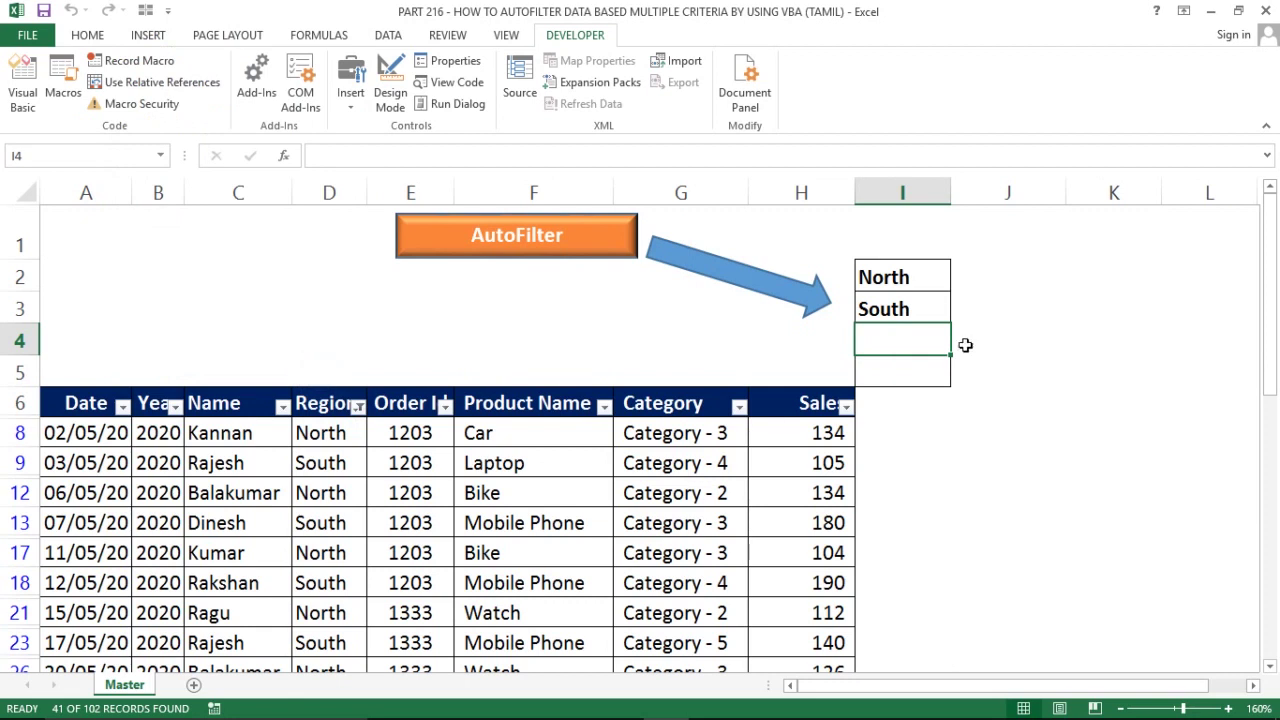
# Enter West in I4, correcting the misspelt 'Wes', and check the Region filter
pyautogui.write('Wes')
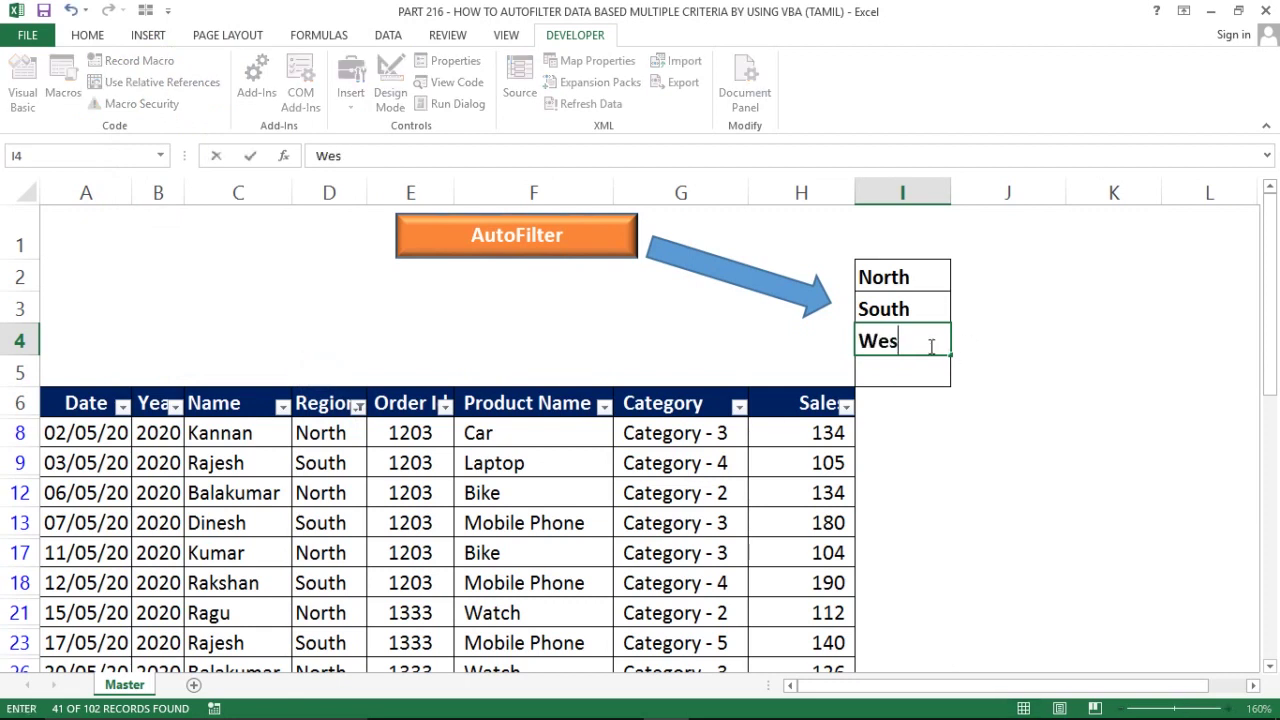
pyautogui.press('Return')
pyautogui.click(929, 346)
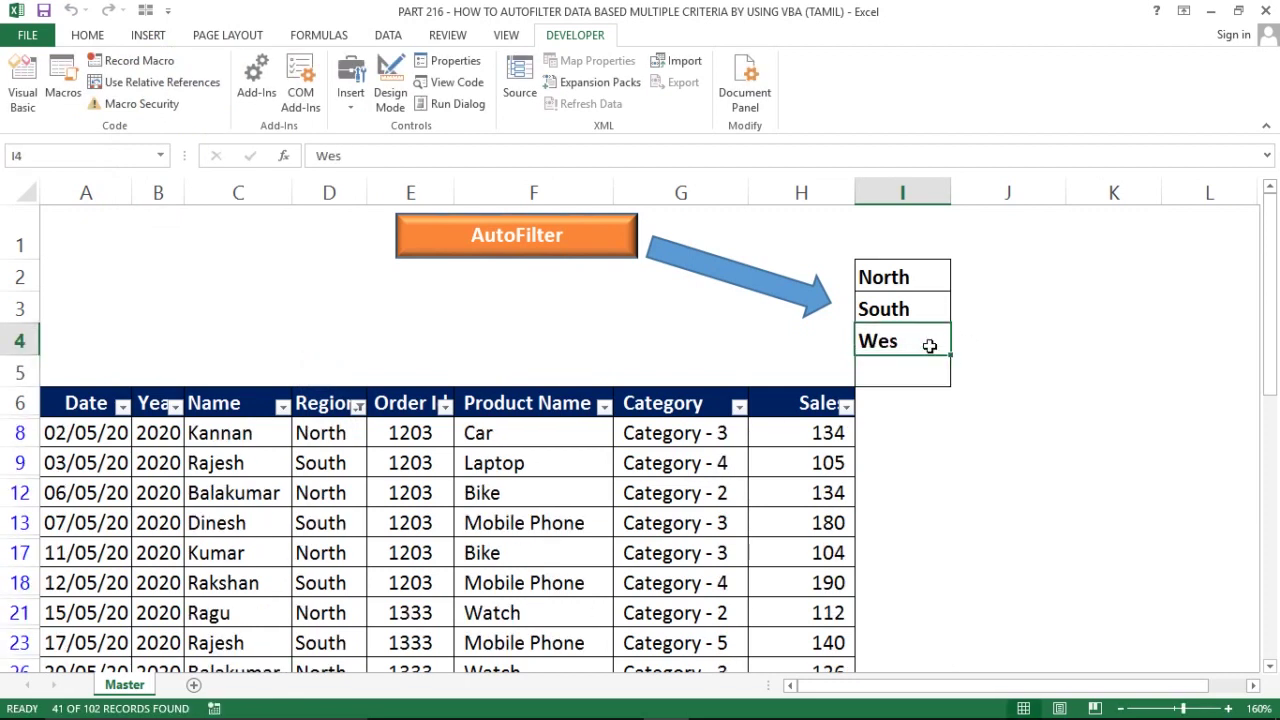
pyautogui.write('We')
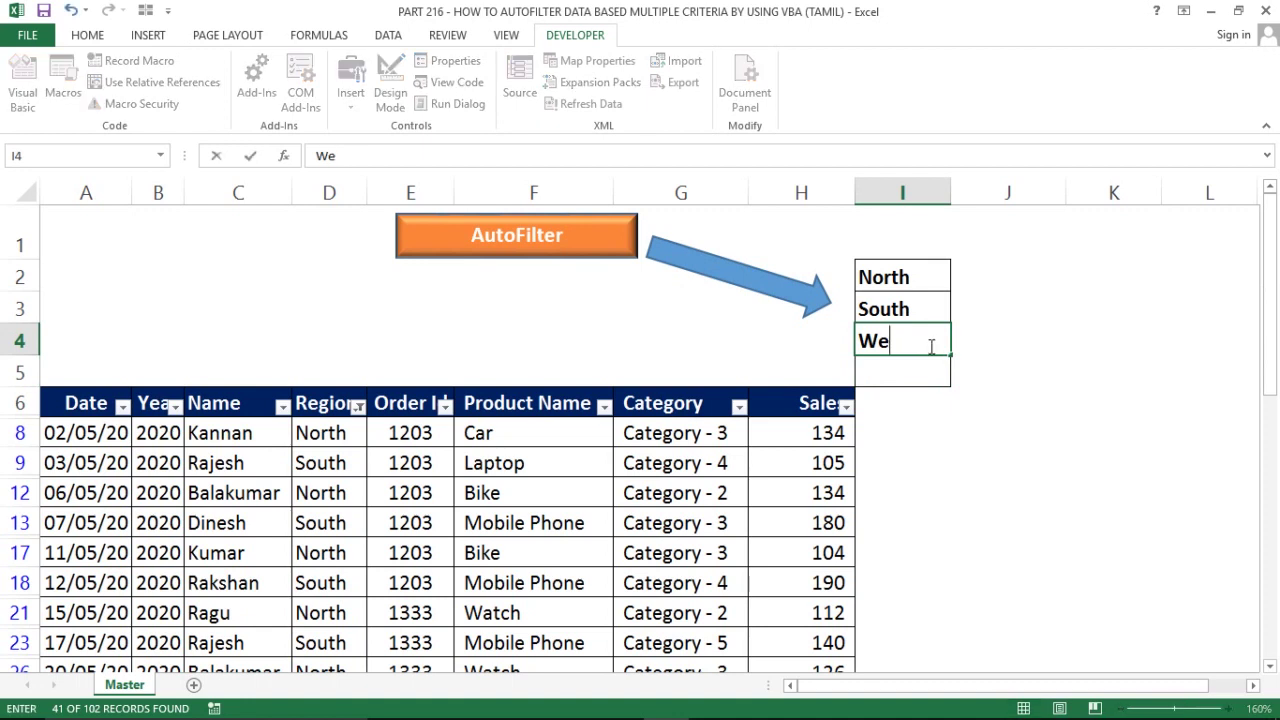
pyautogui.write('st')
pyautogui.press('Return')
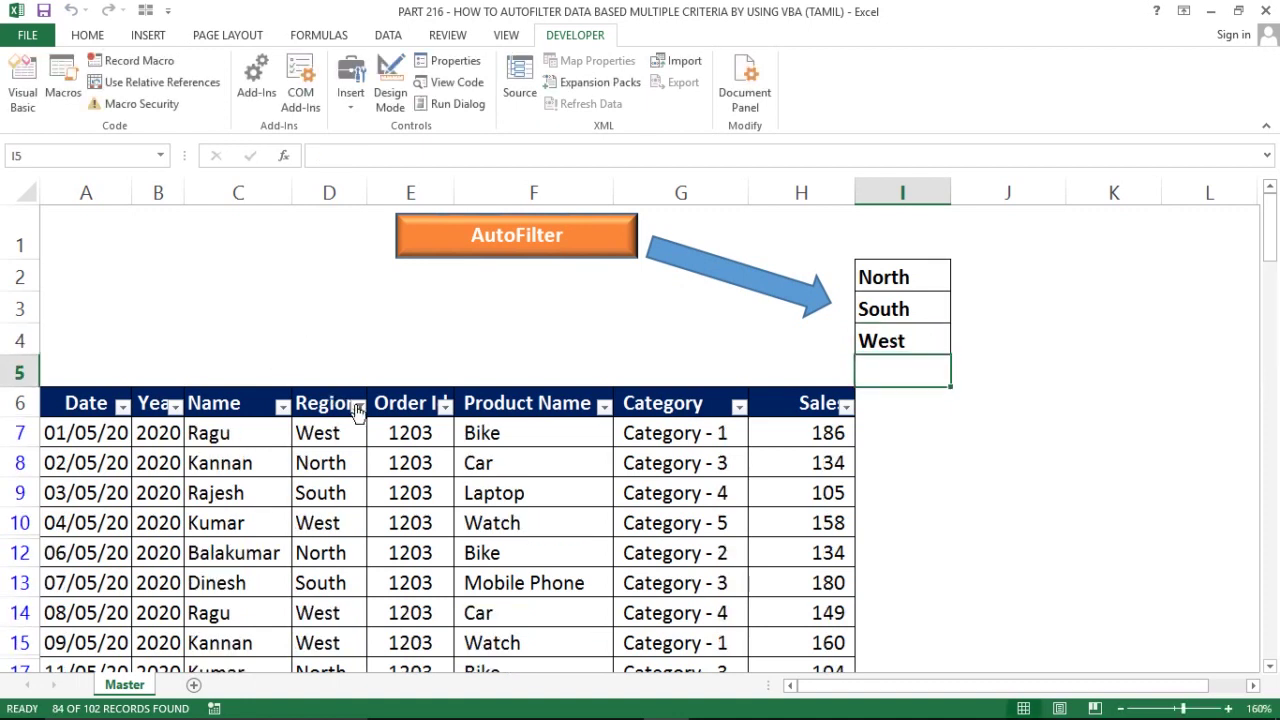
pyautogui.click(357, 405)
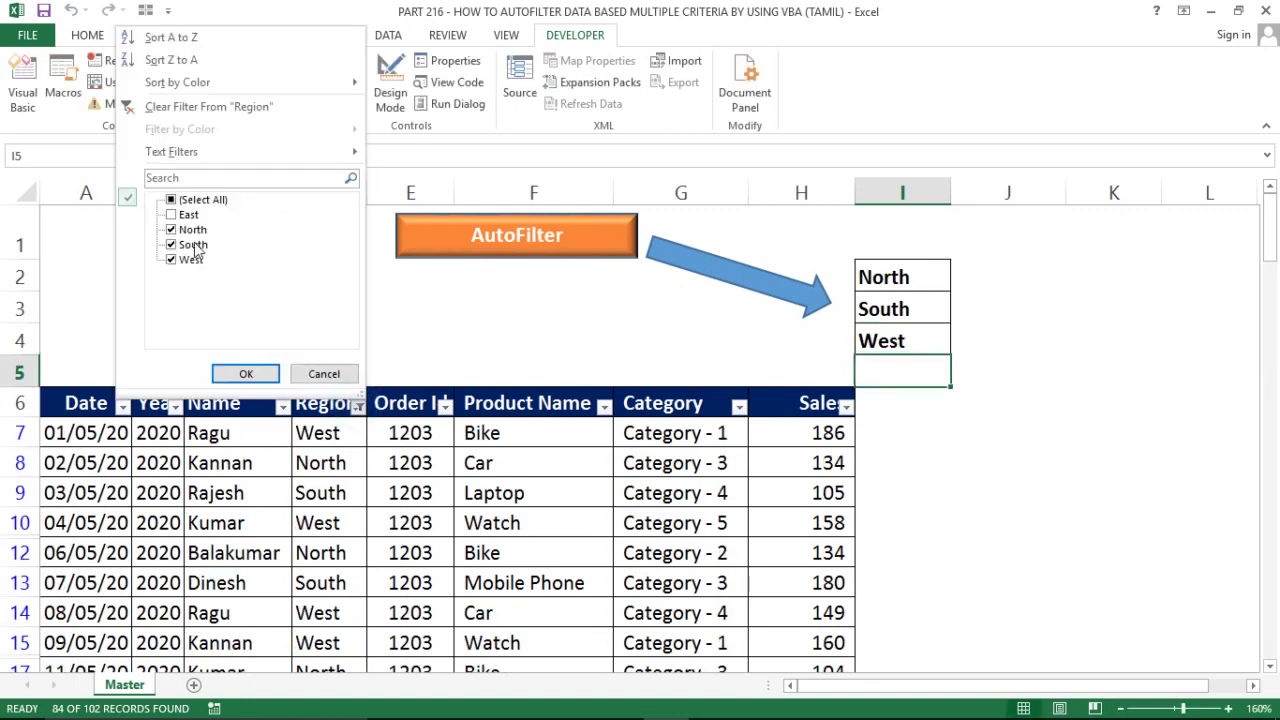
pyautogui.click(324, 373)
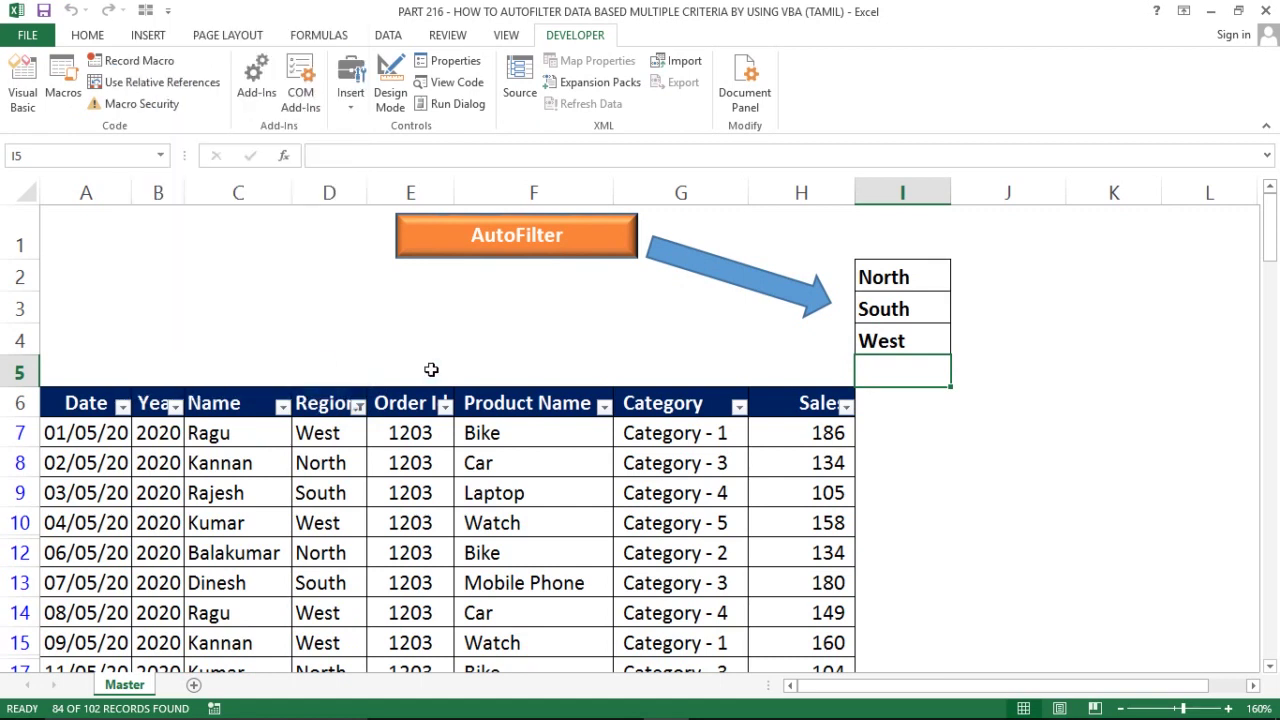
# Add East in I5 and confirm the Region filter includes all four regions
pyautogui.click(865, 371)
pyautogui.write('Eas')
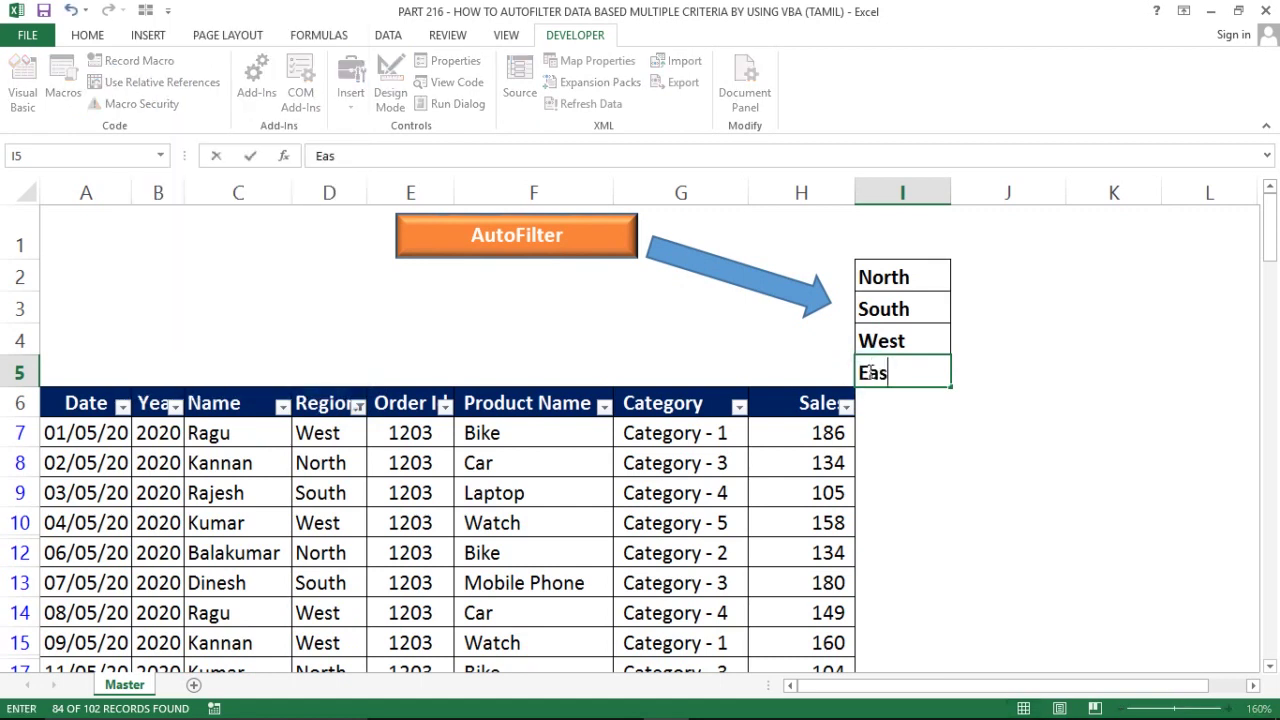
pyautogui.write('t')
pyautogui.press('Return')
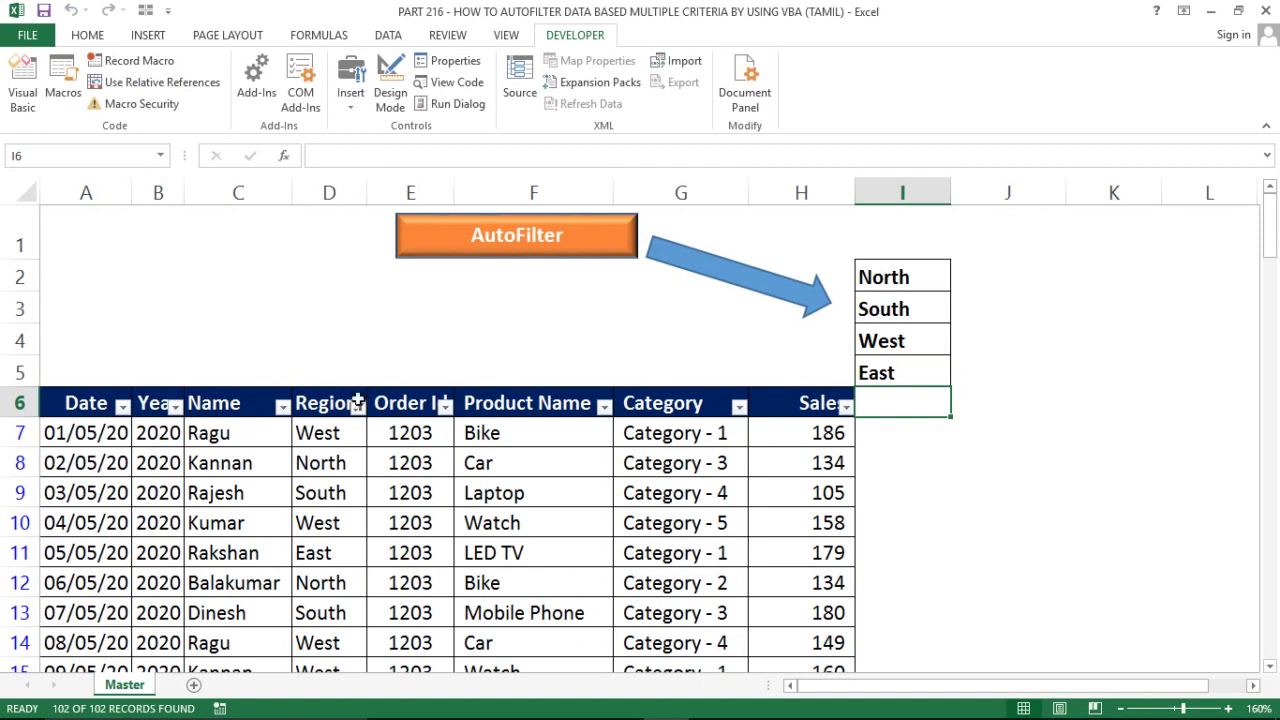
pyautogui.click(357, 405)
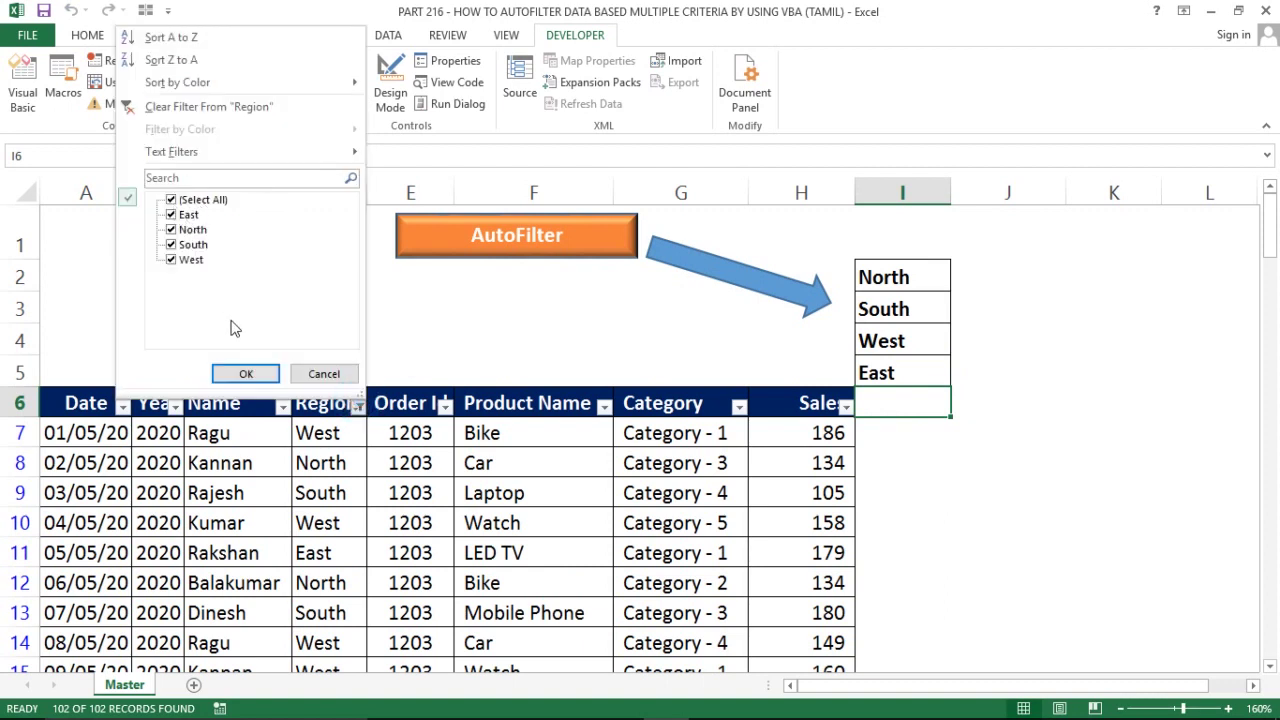
pyautogui.click(318, 372)
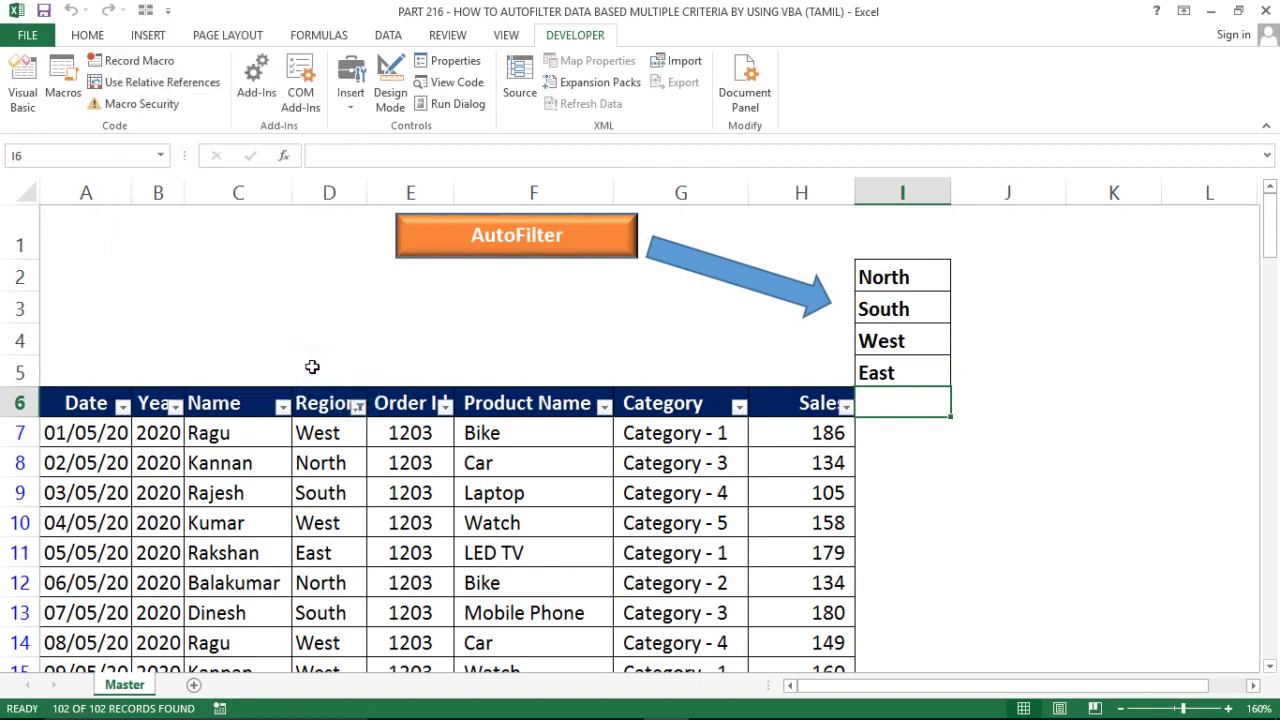
# Highlight the region list from North to East in column I
pyautogui.click(900, 280)
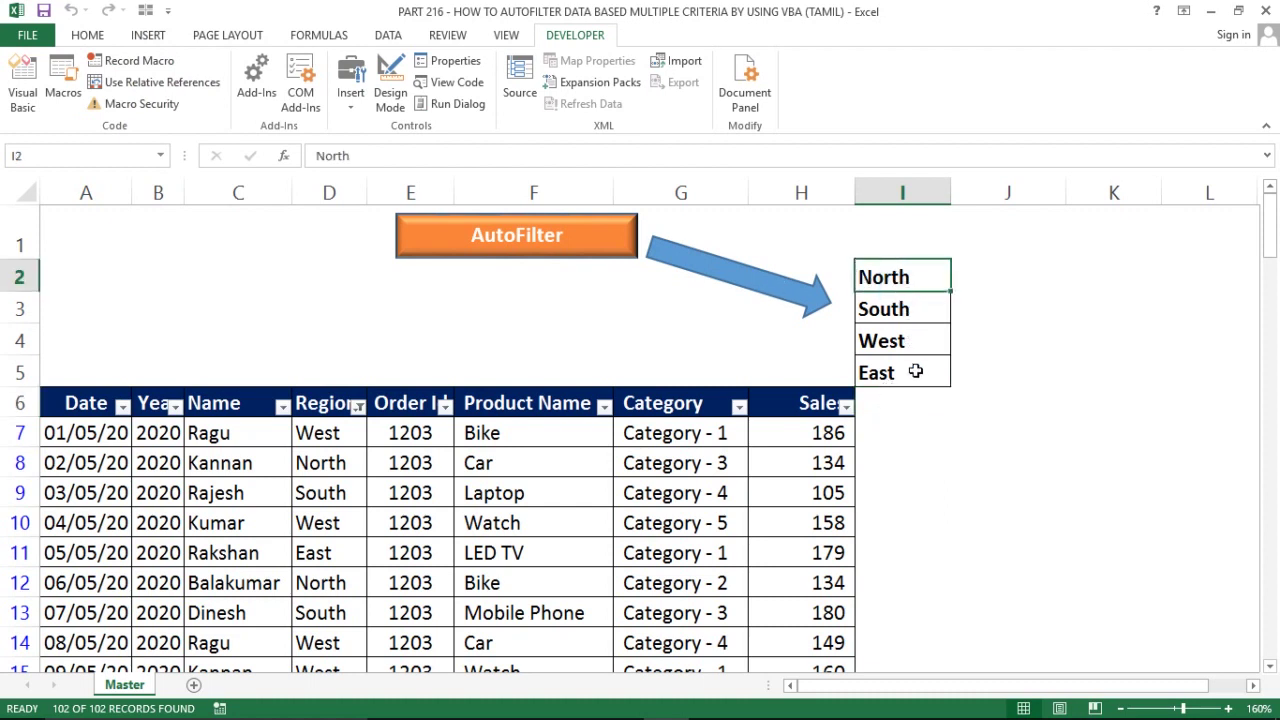
pyautogui.hotkey('ctrl', 'shift', 'Down')
pyautogui.click(900, 277)
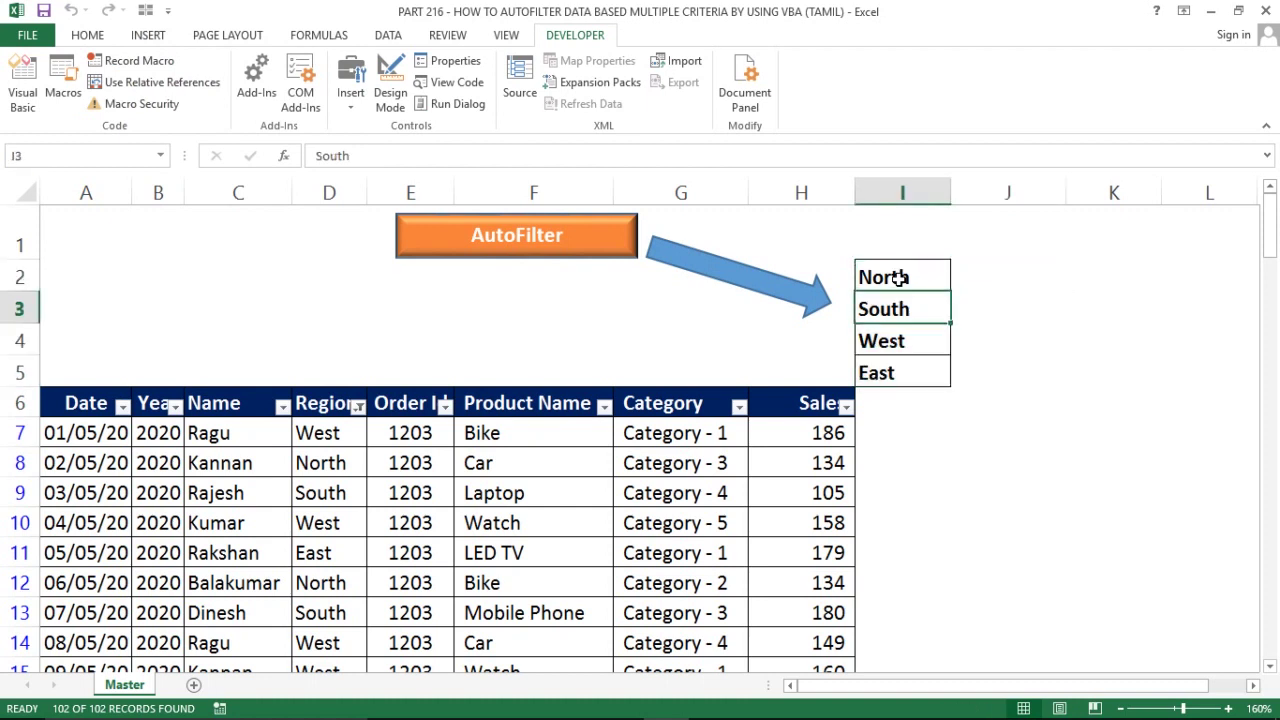
pyautogui.press('Down')
pyautogui.press('Down')
pyautogui.press('Down')
pyautogui.hotkey('shift', 'Down')
pyautogui.hotkey('shift', 'Down')
pyautogui.hotkey('shift', 'Down')
pyautogui.hotkey('shift', 'Down')
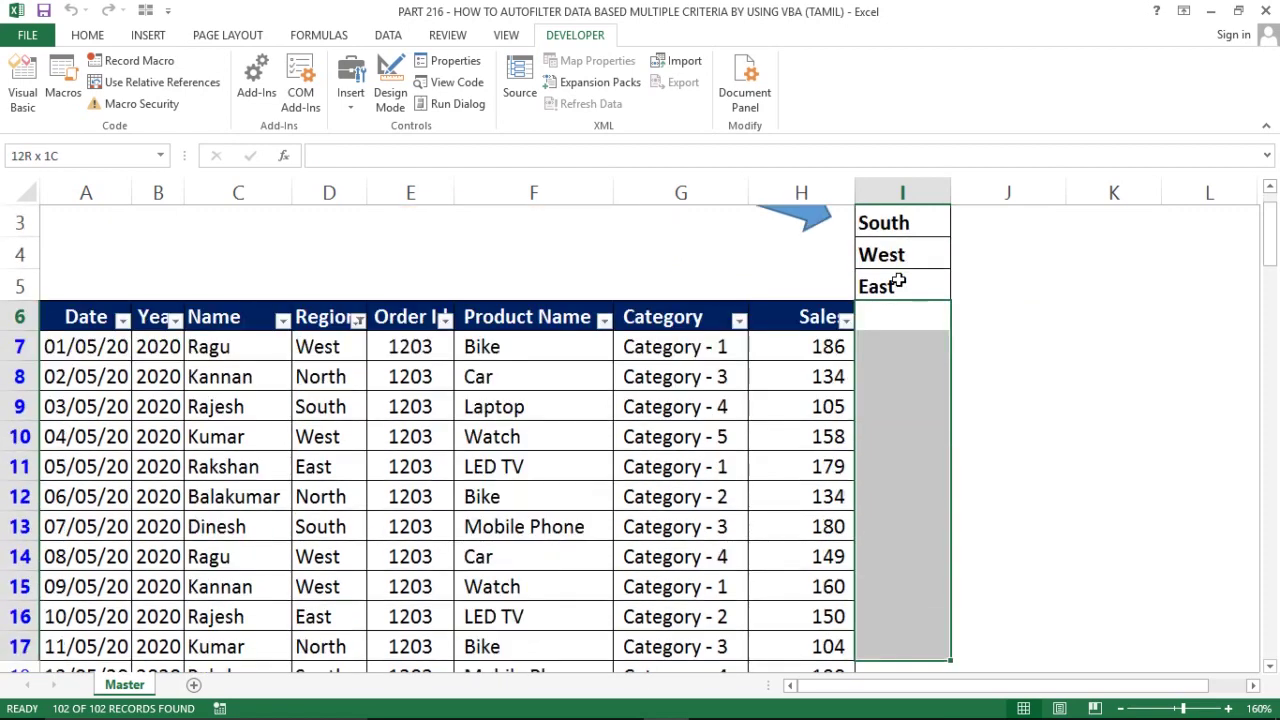
pyautogui.scroll(2, 899, 283)
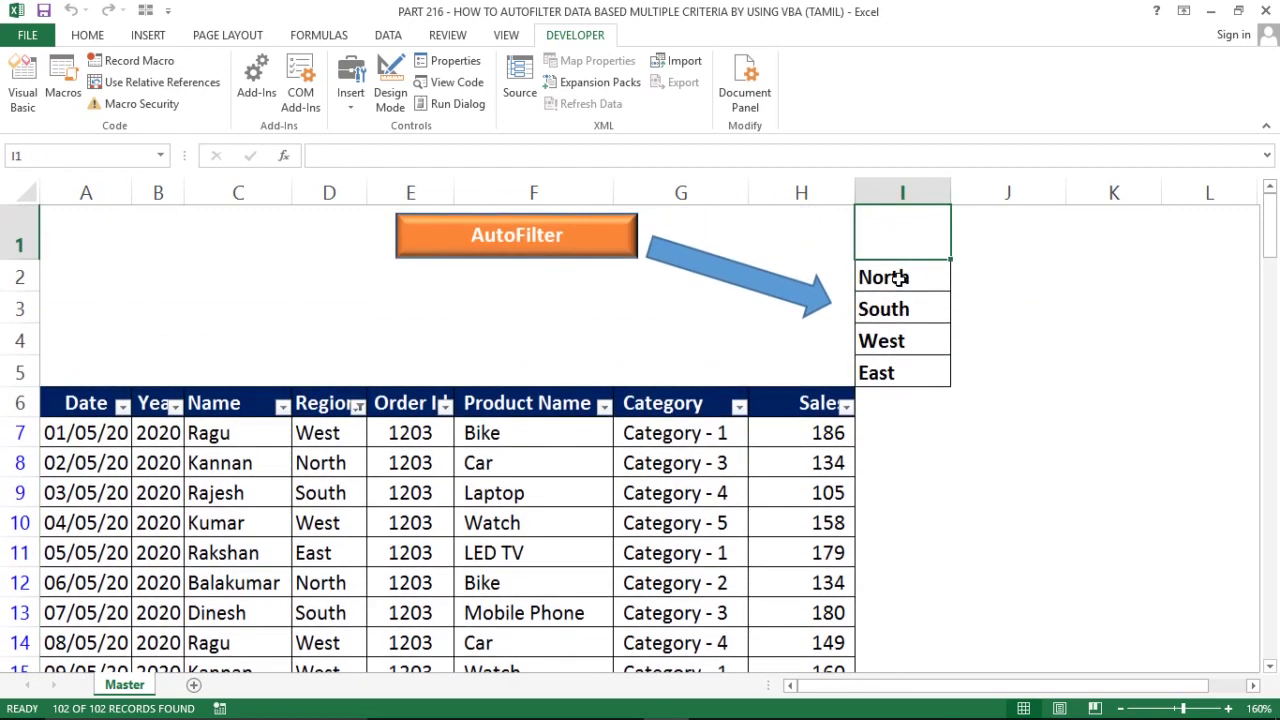
pyautogui.click(900, 277)
pyautogui.hotkey('shift', 'Down')
pyautogui.hotkey('shift', 'Down')
pyautogui.hotkey('shift', 'Down')
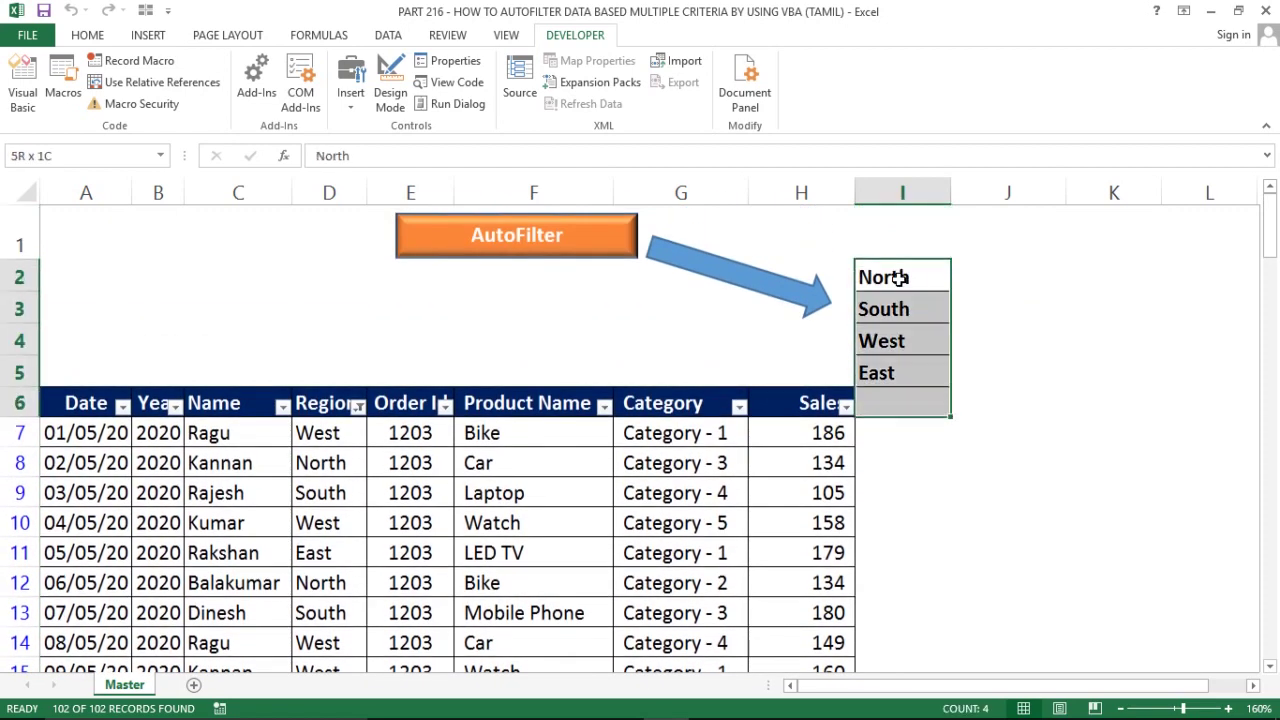
pyautogui.press('Up')
pyautogui.click(899, 277)
pyautogui.hotkey('shift', 'Down')
pyautogui.hotkey('shift', 'Down')
pyautogui.hotkey('shift', 'Down')
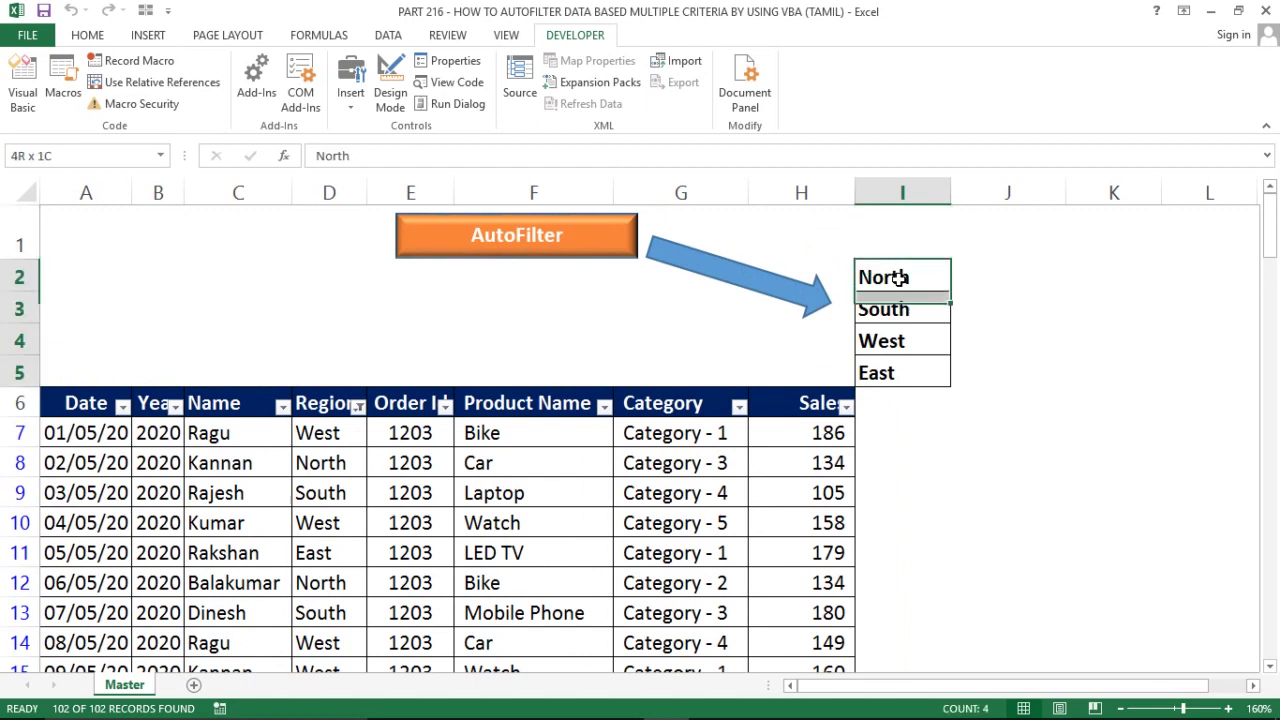
pyautogui.press('Up')
# Move into the sales table header and start turning off its AutoFilter from the Data ribbon
pyautogui.click(899, 277)
pyautogui.press('Left')
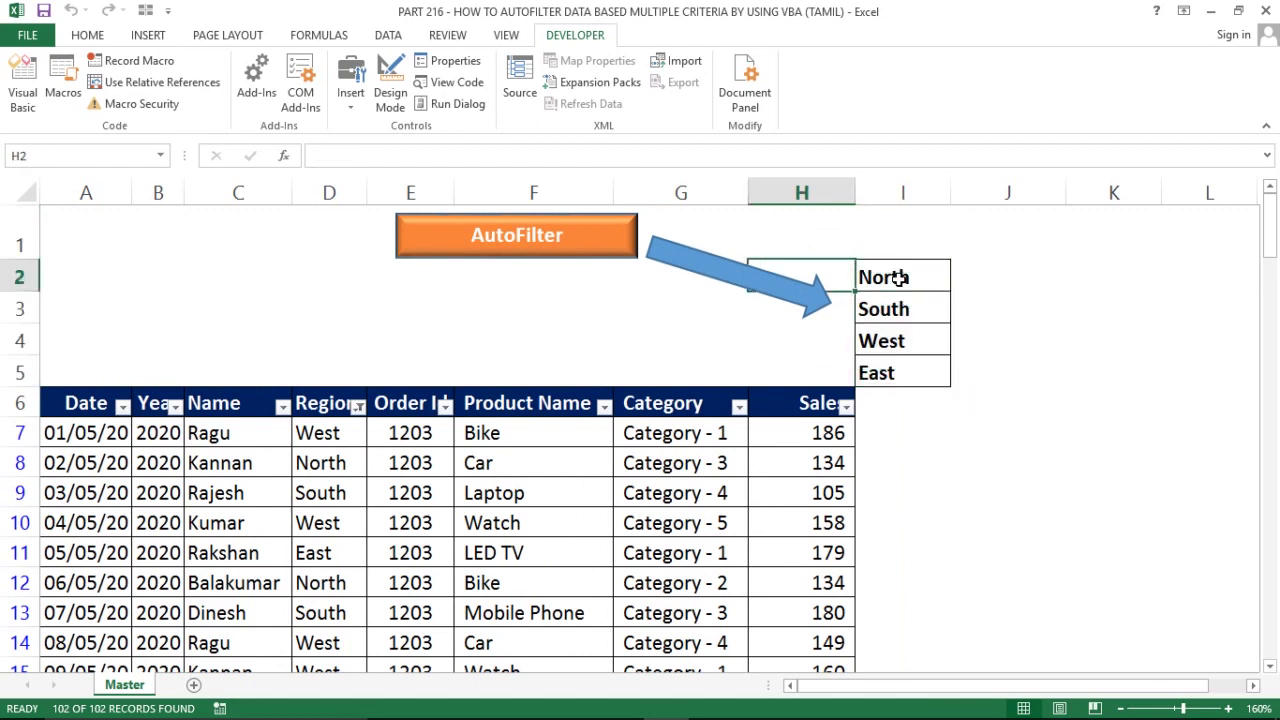
pyautogui.press('Right')
pyautogui.press('Right')
pyautogui.press('Left')
pyautogui.press('Left')
pyautogui.press('Down')
pyautogui.press('Down')
pyautogui.press('Down')
pyautogui.press('Down')
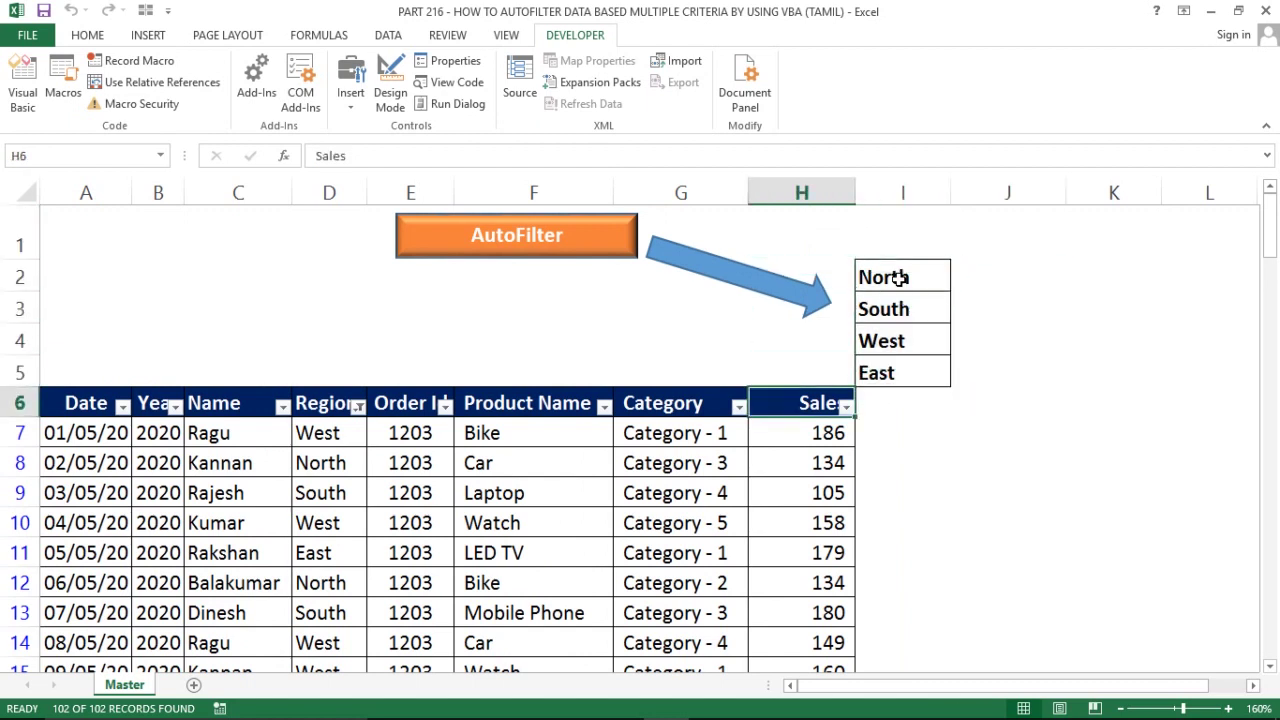
pyautogui.hotkey('alt', 'a')
# Finish clearing the filter, then show Sheet1 (Master)'s Worksheet_Change code in the Visual Basic editor
pyautogui.press('t')
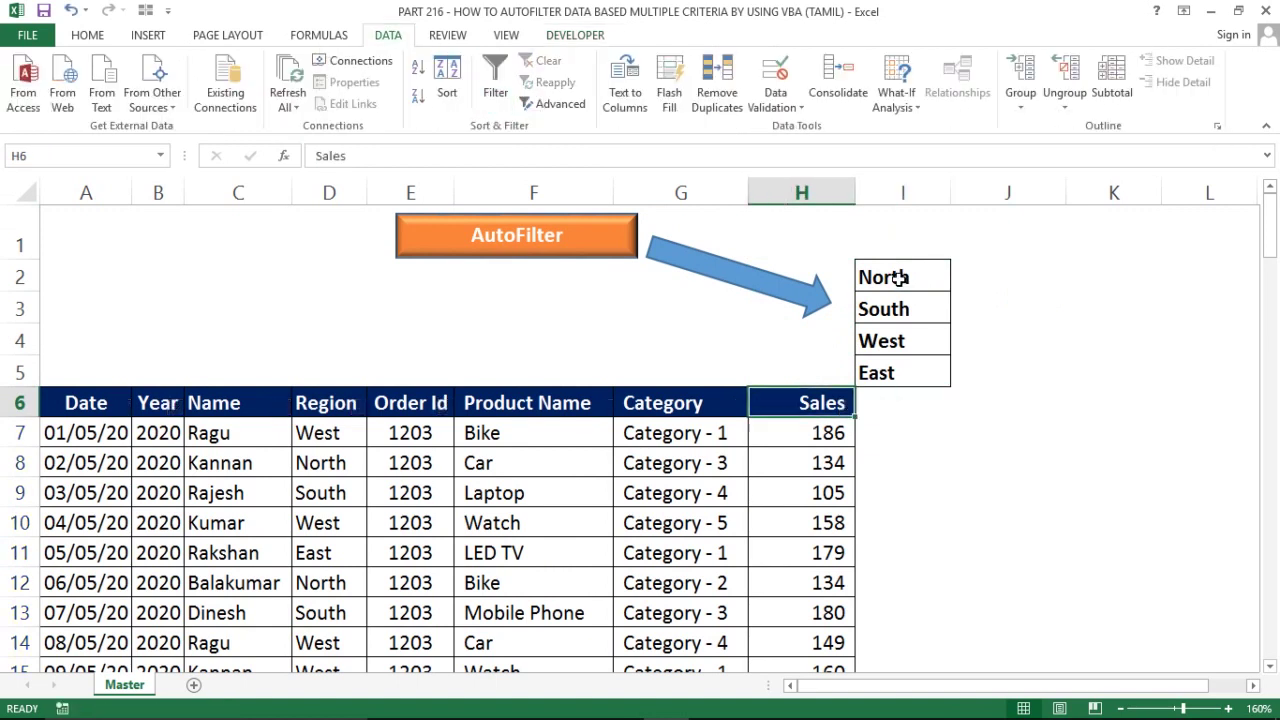
pyautogui.click(563, 40)
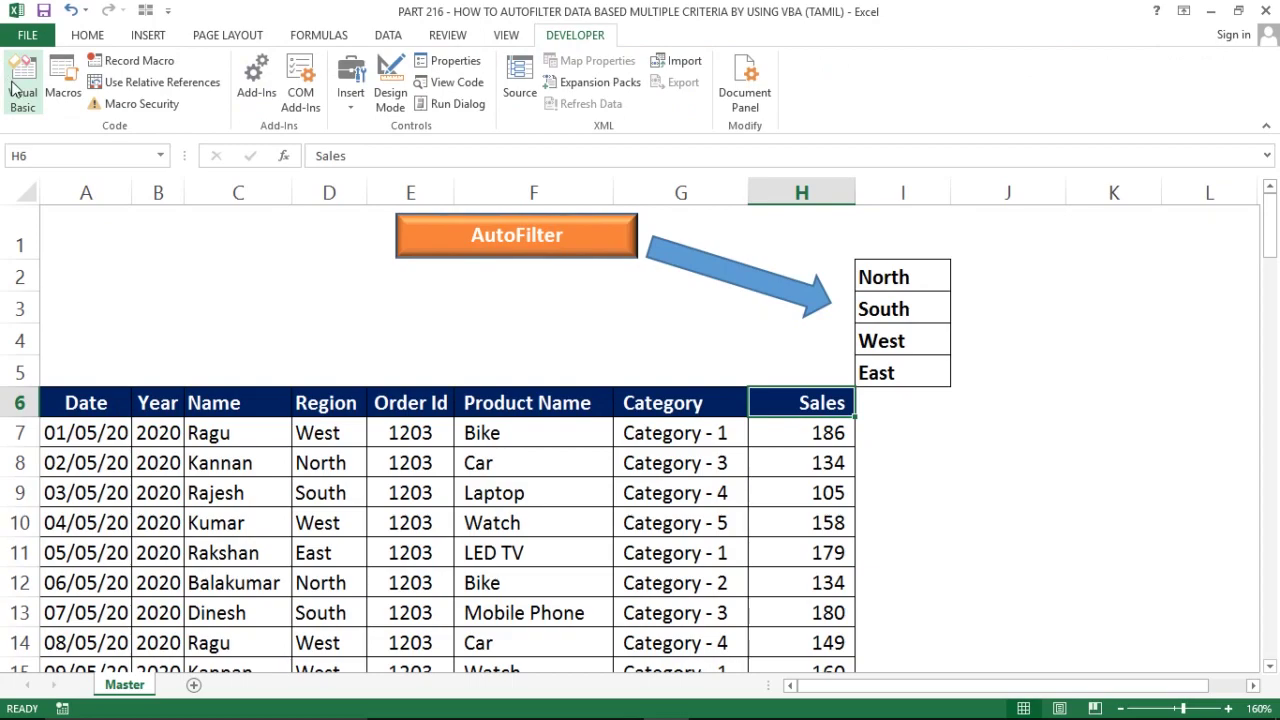
pyautogui.click(14, 90)
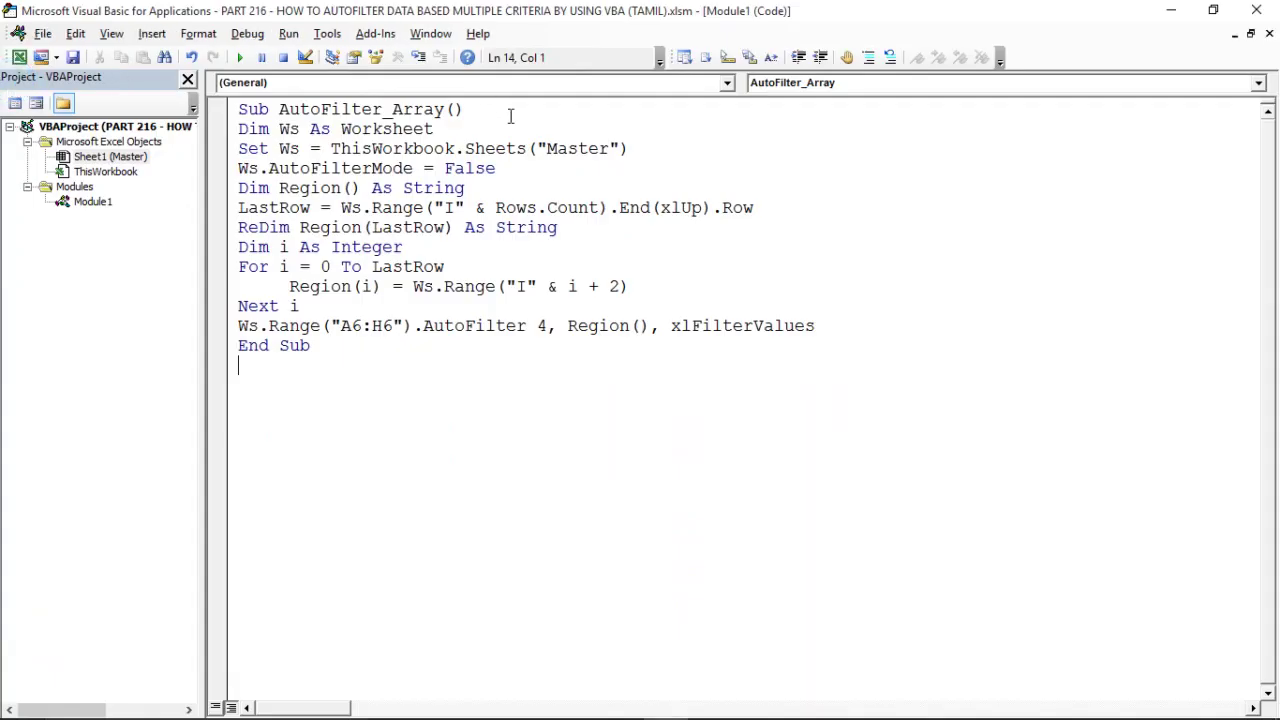
pyautogui.doubleClick(92, 158)
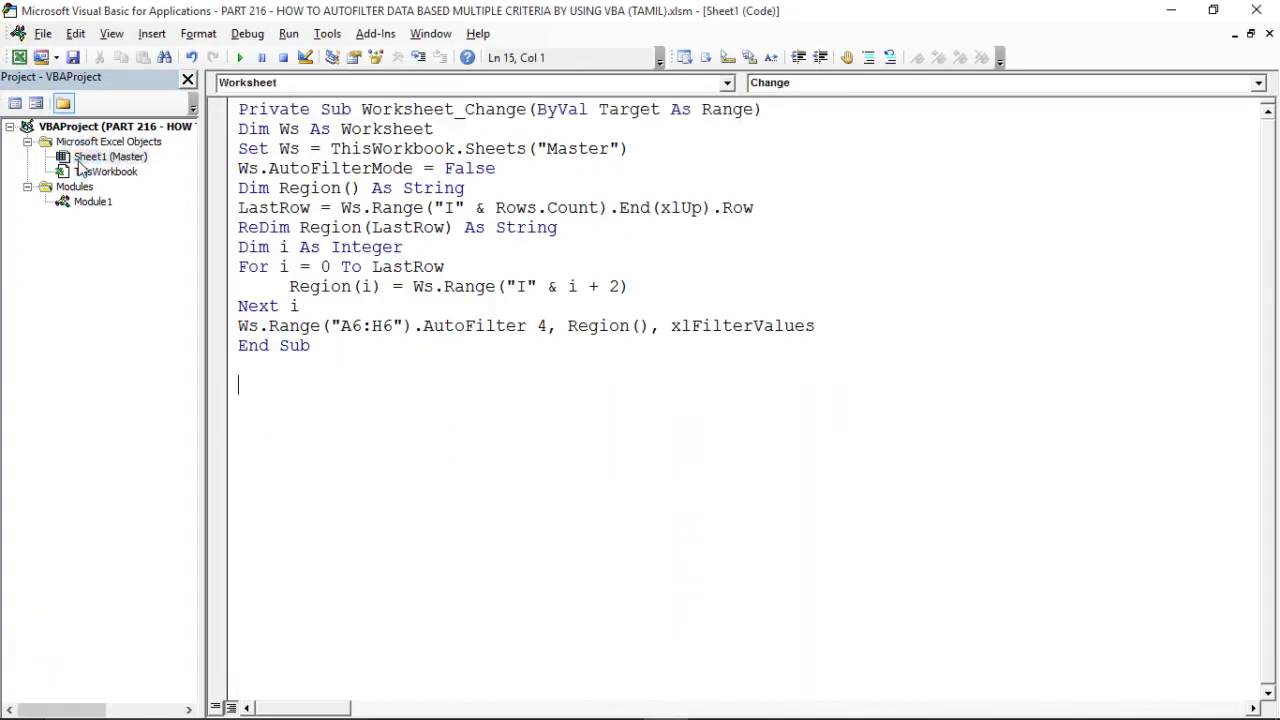
pyautogui.hotkey('alt', 'F11')
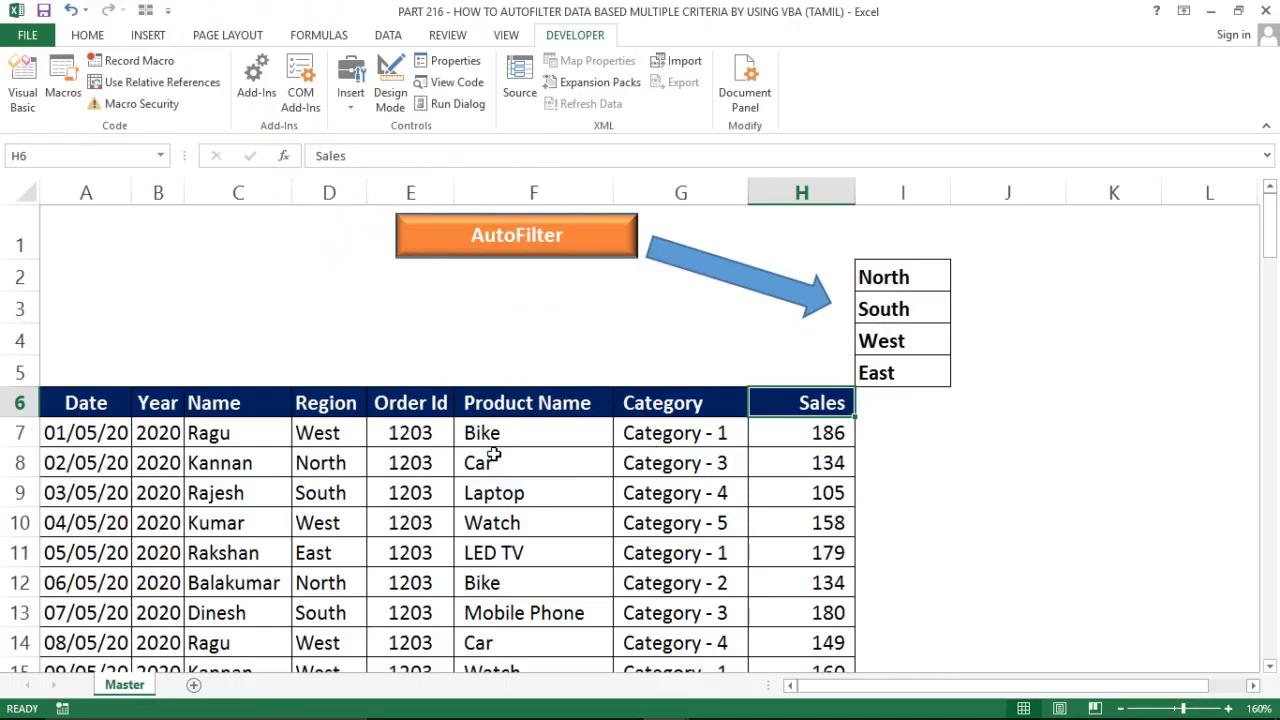
pyautogui.hotkey('alt', 'F11')
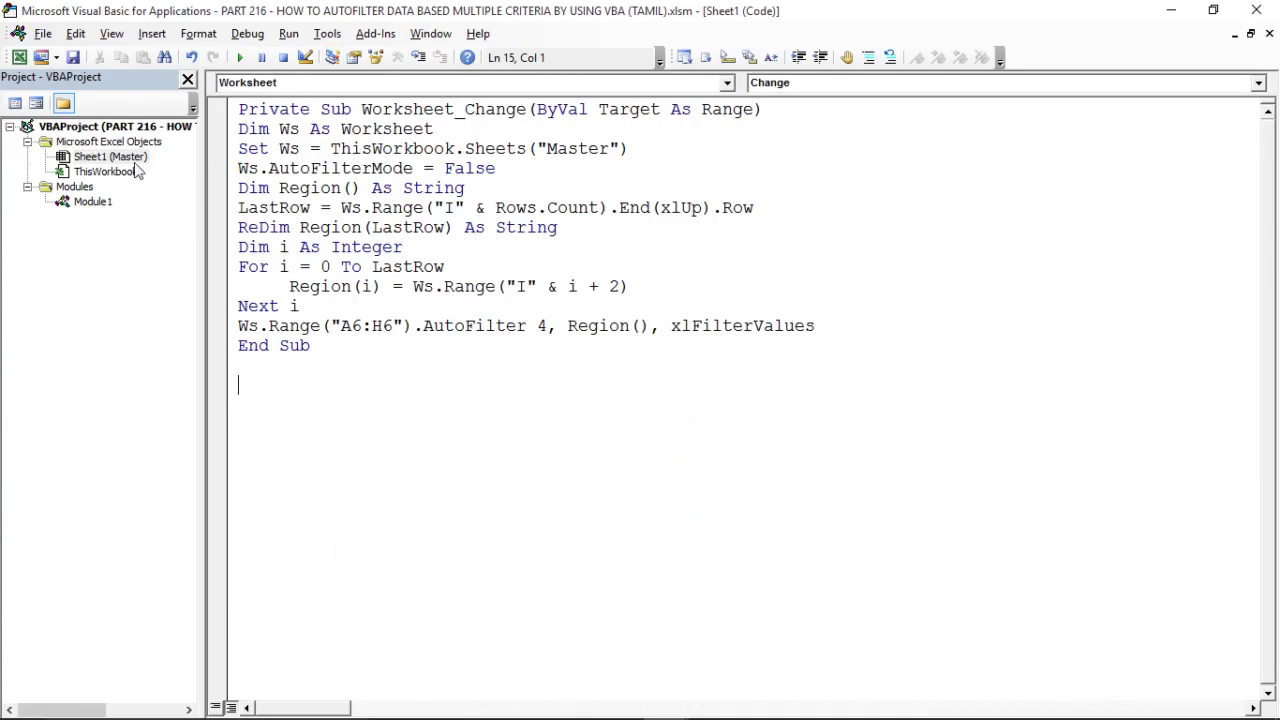
pyautogui.doubleClick(110, 157)
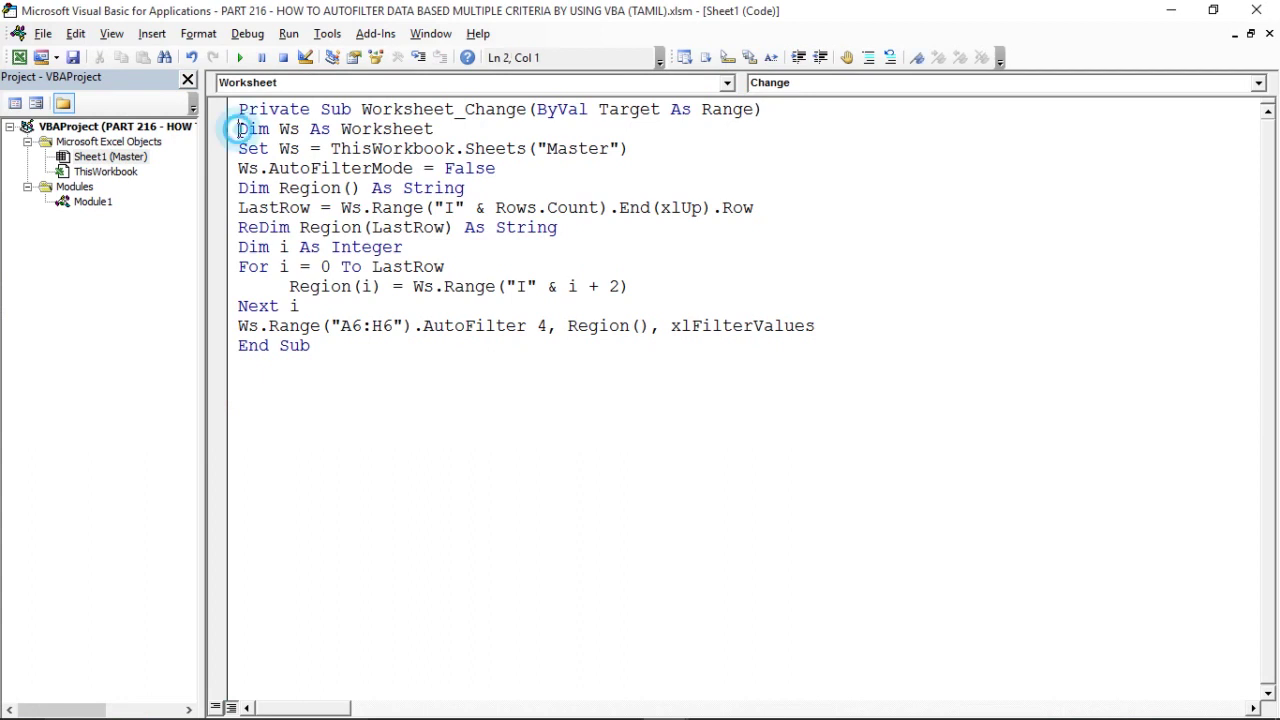
# Delete the AutoFilter region-array code inside Worksheet_Change, leaving it empty, and return to Excel
pyautogui.moveTo(239, 130); pyautogui.dragTo(834, 330)
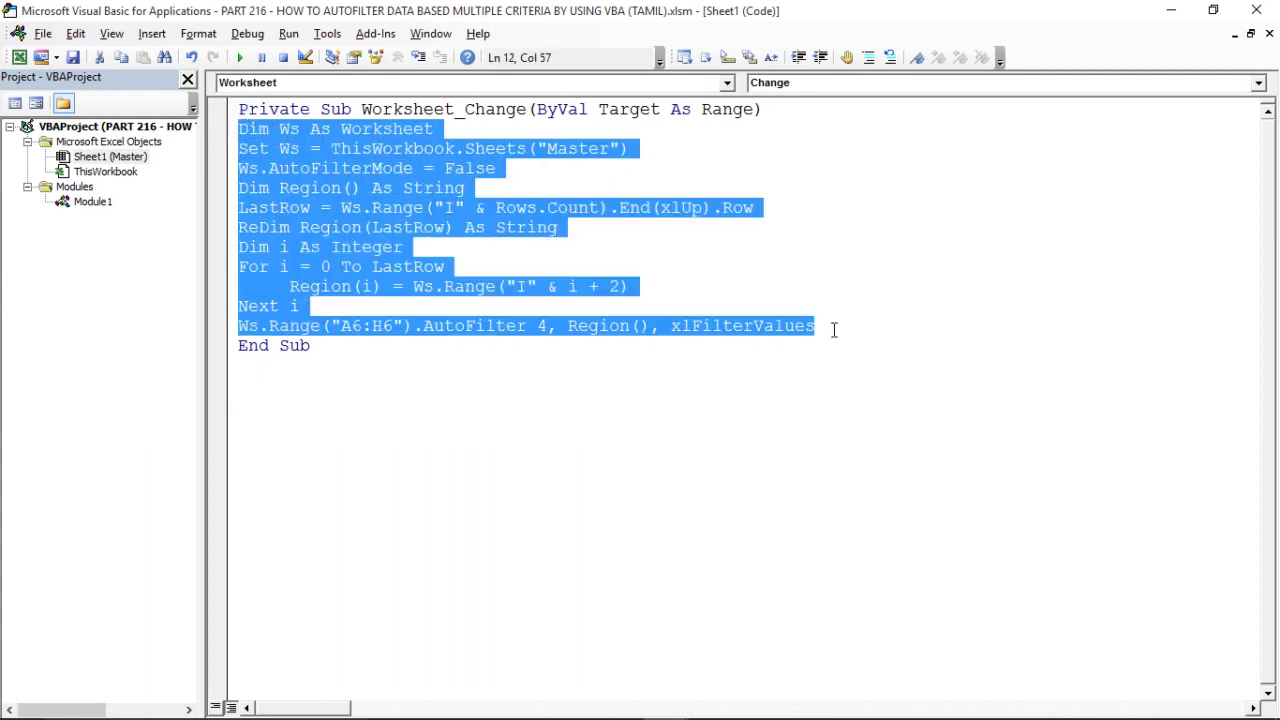
pyautogui.press('Delete')
pyautogui.click(338, 297)
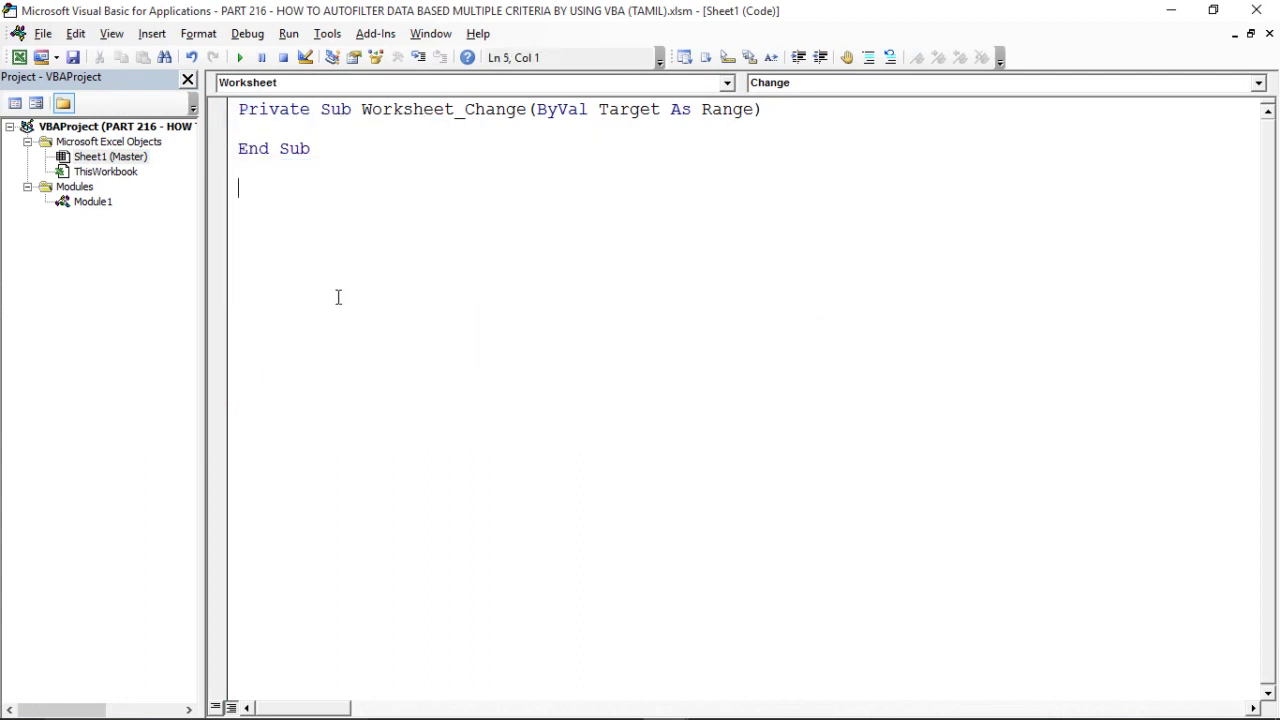
pyautogui.hotkey('alt', 'F11')
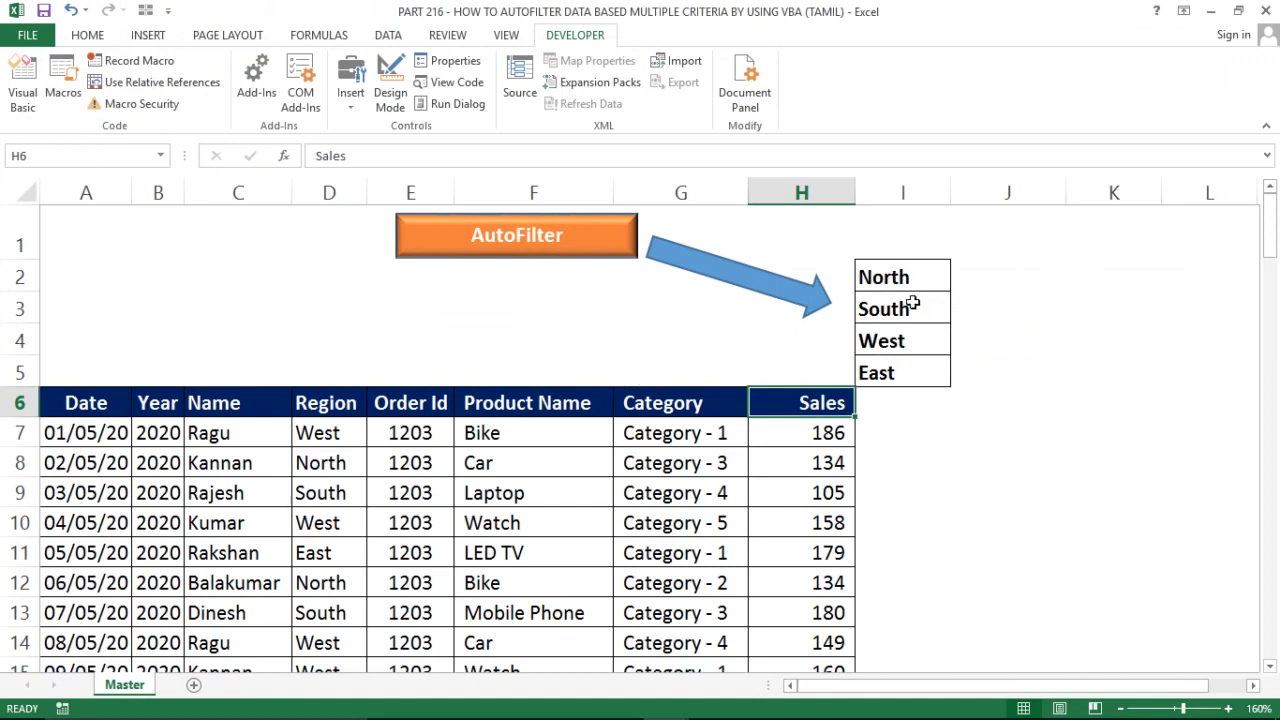
# Clear South, West and East from I3:I5 and re-enter North in I2
pyautogui.click(914, 303)
pyautogui.hotkey('ctrl', 'shift', 'Down')
pyautogui.press('Delete')
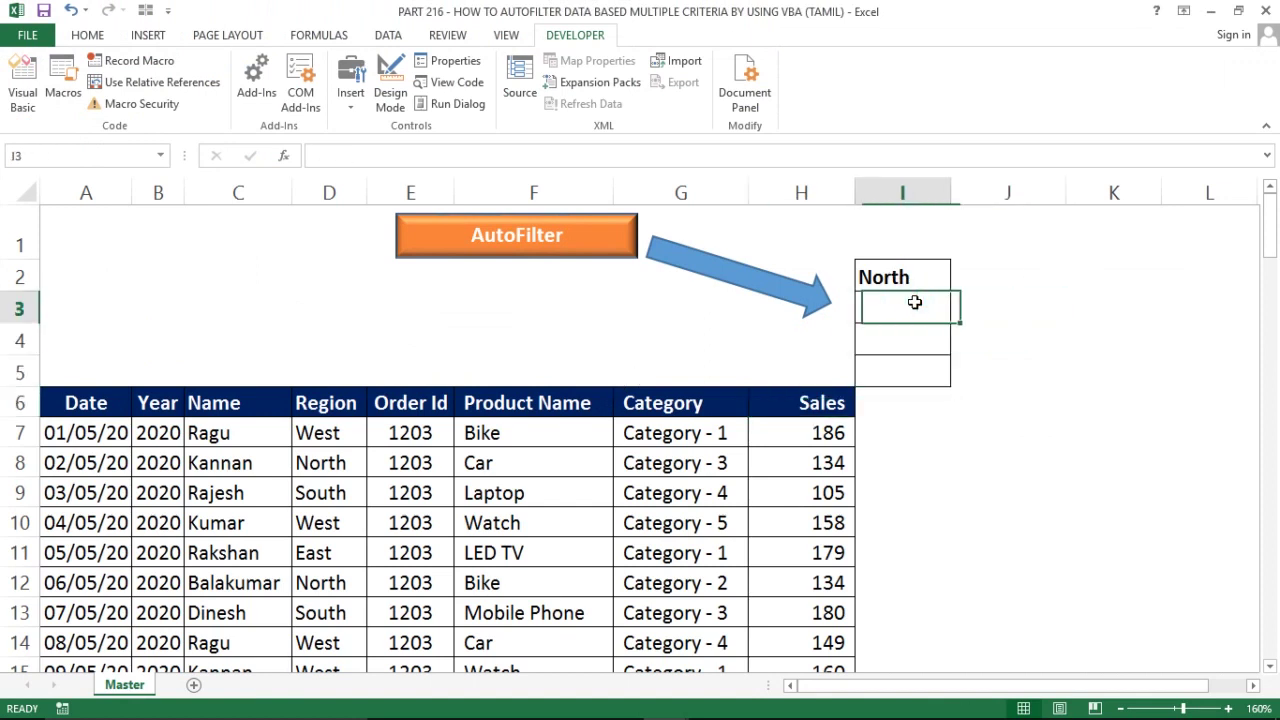
pyautogui.press('Up')
pyautogui.press('Delete')
pyautogui.press('Right')
pyautogui.press('Left')
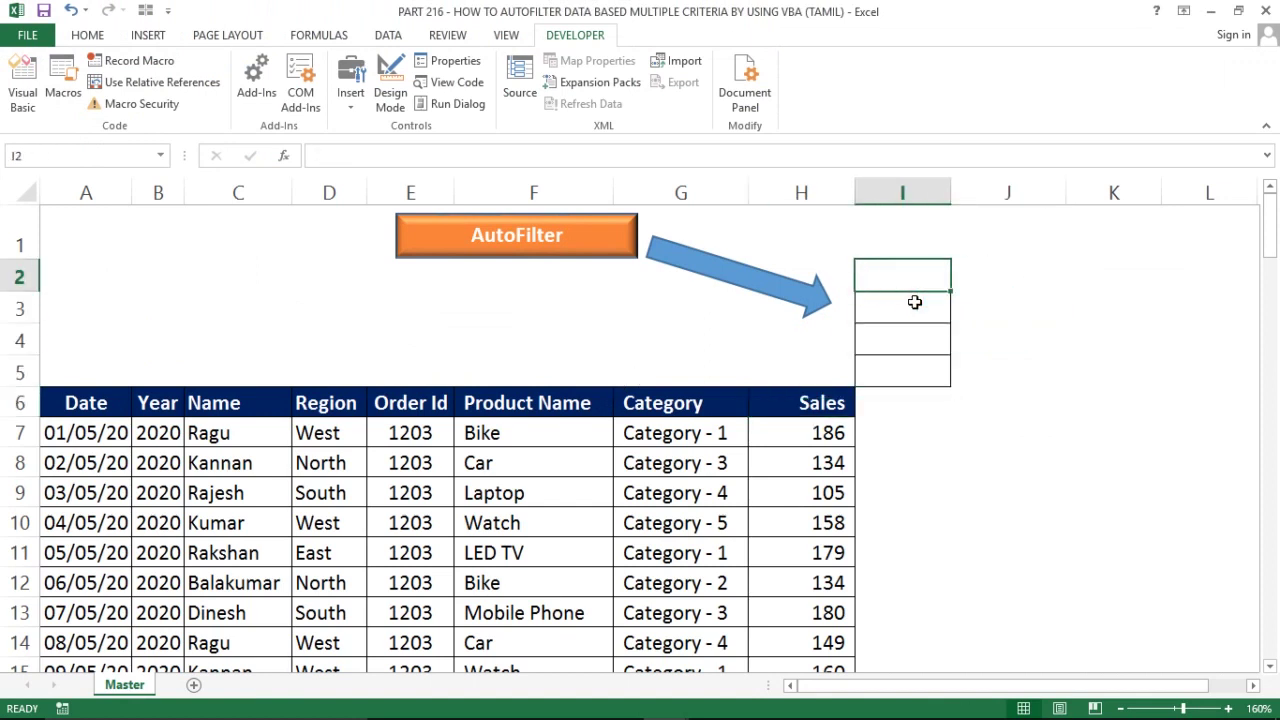
pyautogui.write('North')
pyautogui.press('Return')
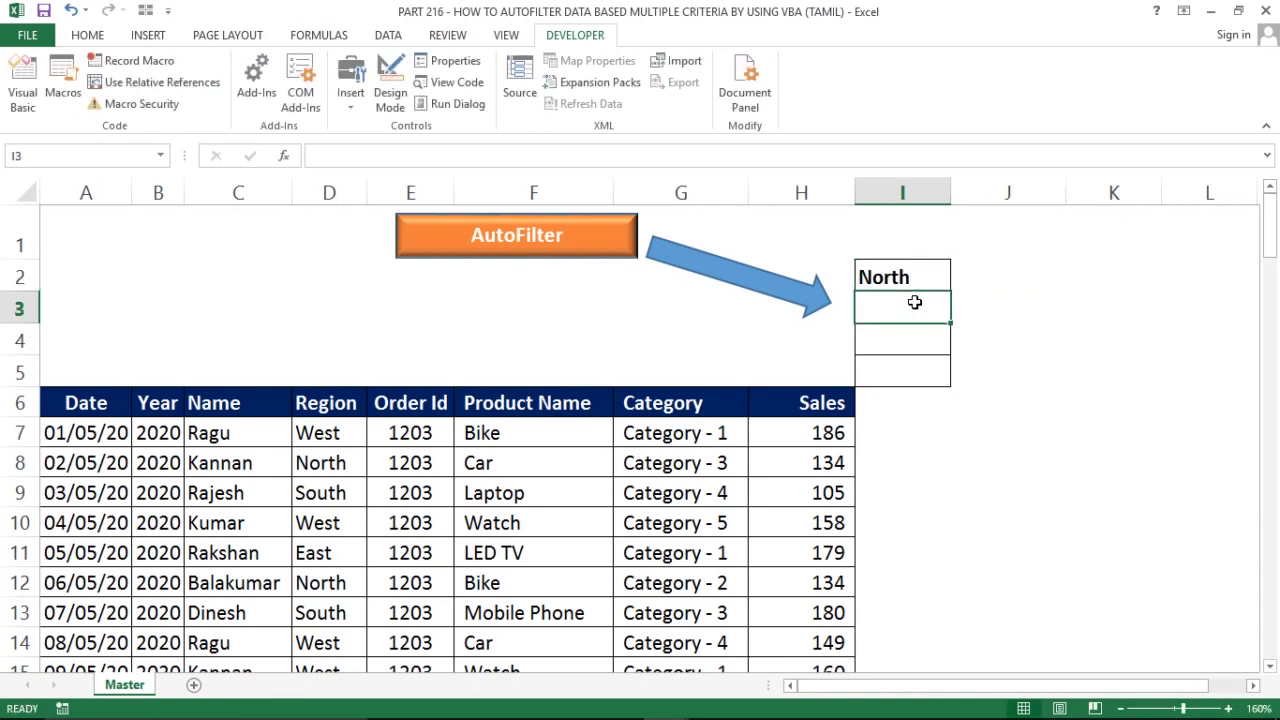
# Save the workbook and review Module1's AutoFilter_Array macro before returning to the sheet
pyautogui.click(333, 403)
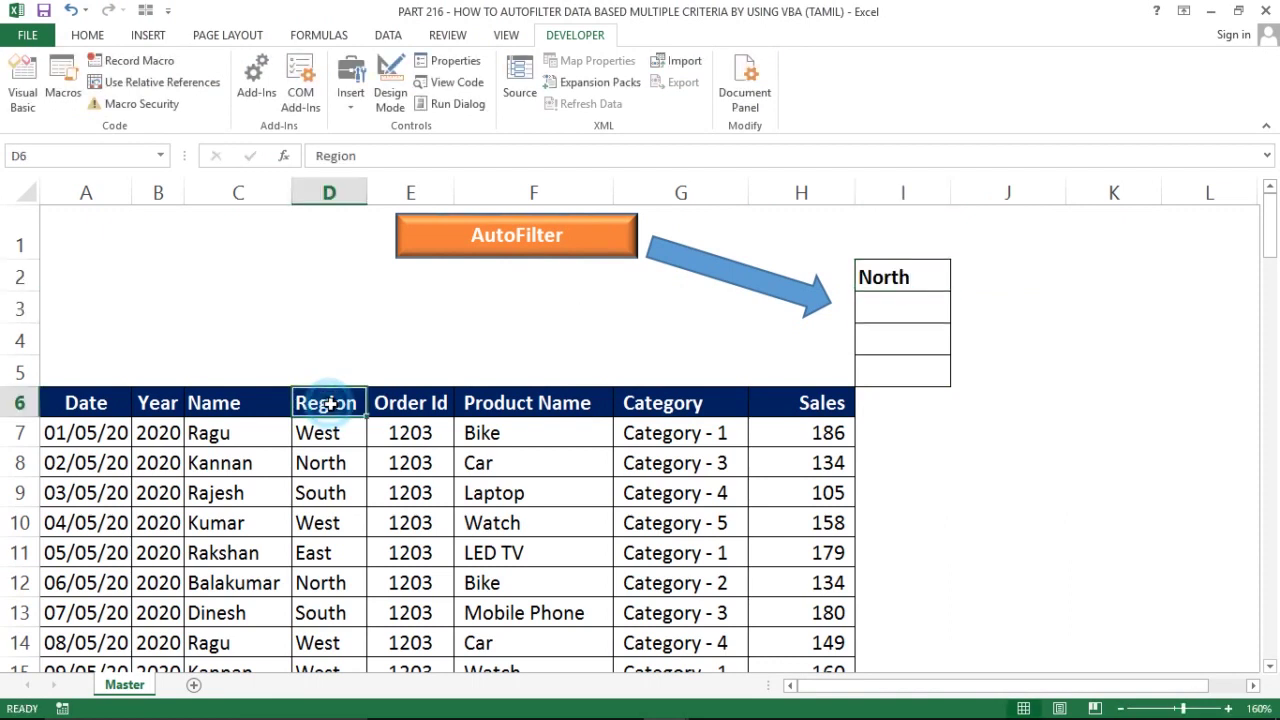
pyautogui.click(662, 303)
pyautogui.click(917, 345)
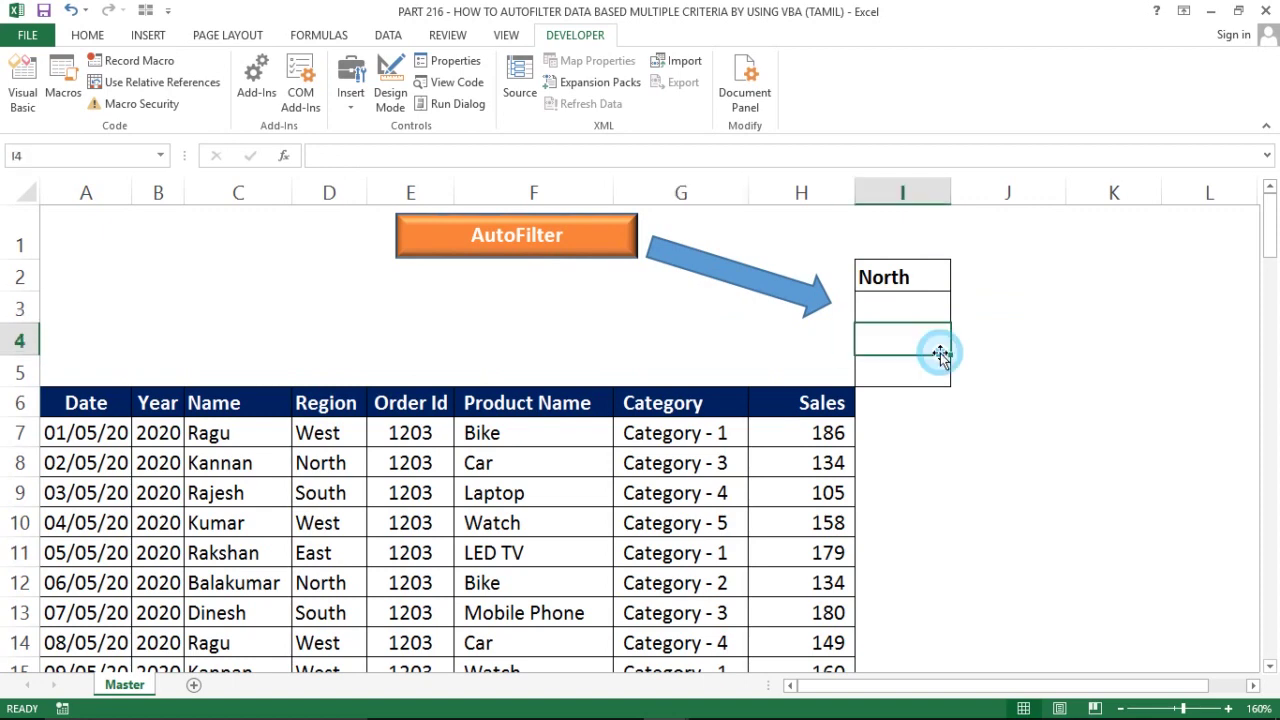
pyautogui.hotkey('ctrl', 's')
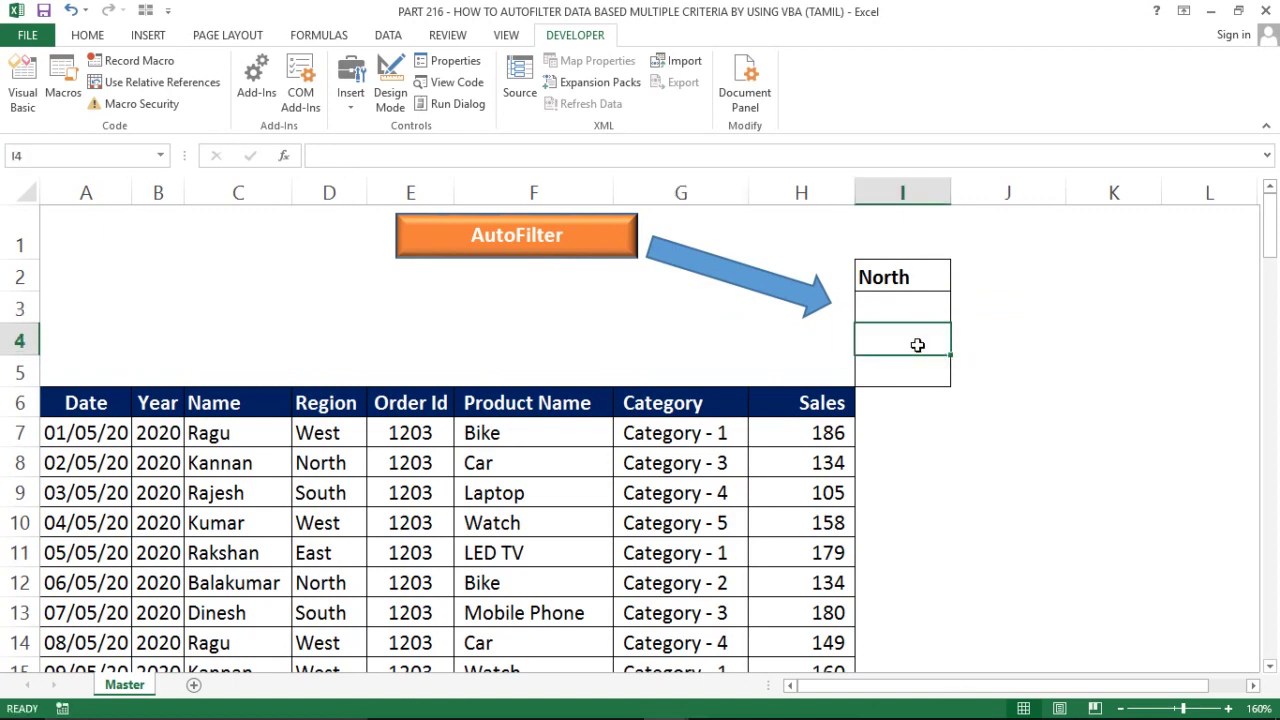
pyautogui.hotkey('alt', 'F11')
pyautogui.doubleClick(88, 206)
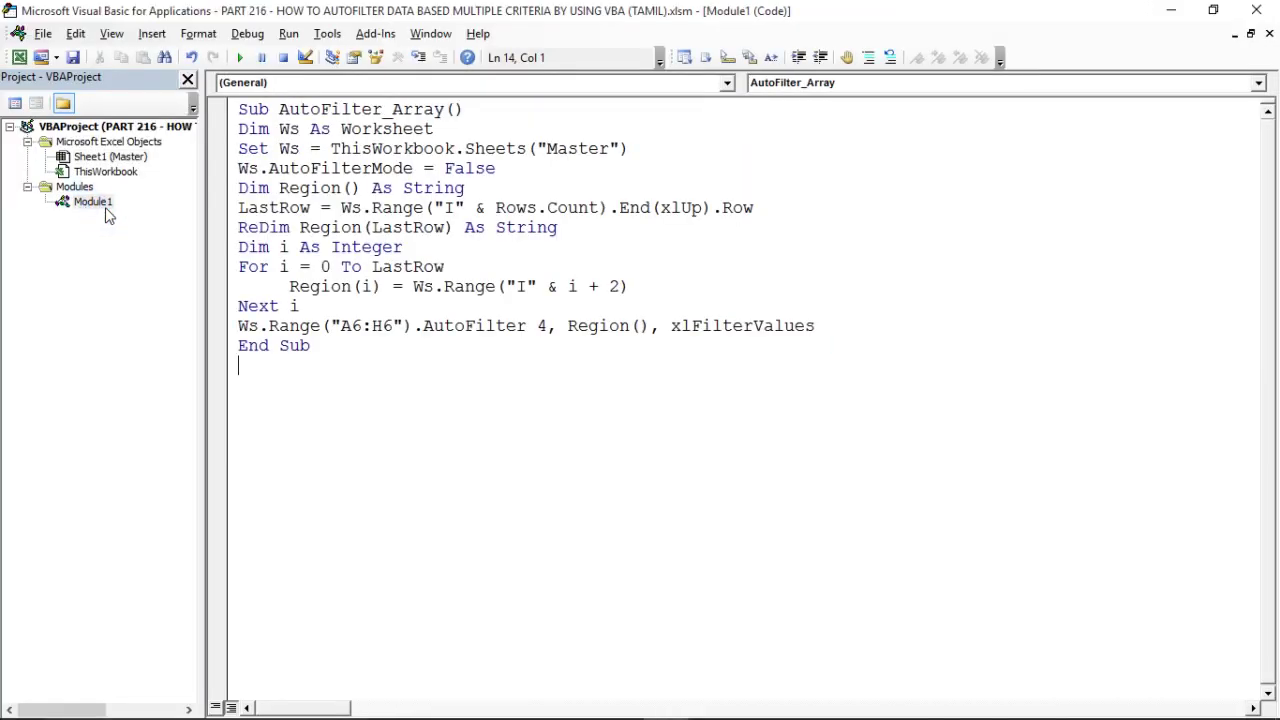
pyautogui.click(397, 207)
pyautogui.hotkey('alt', 'F11')
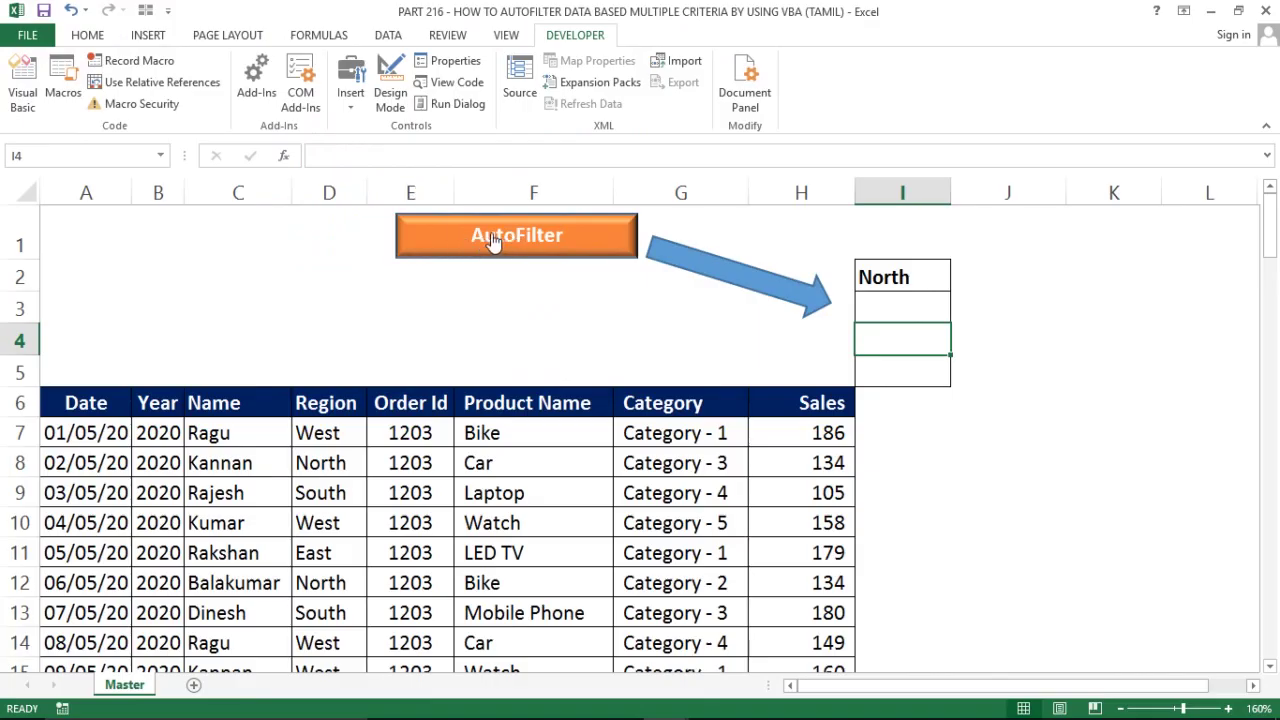
# Run the AutoFilter macro with only North listed and check the Region filter
pyautogui.click(470, 304)
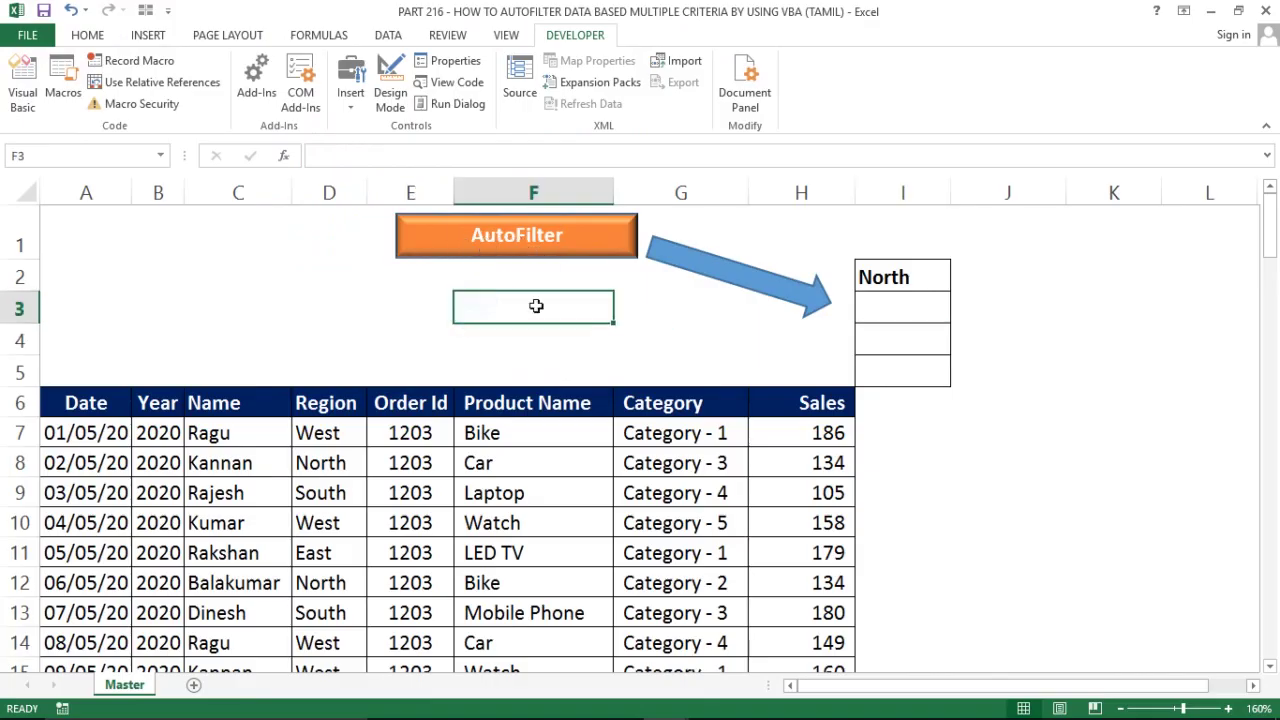
pyautogui.click(560, 305)
pyautogui.click(654, 330)
pyautogui.click(492, 248)
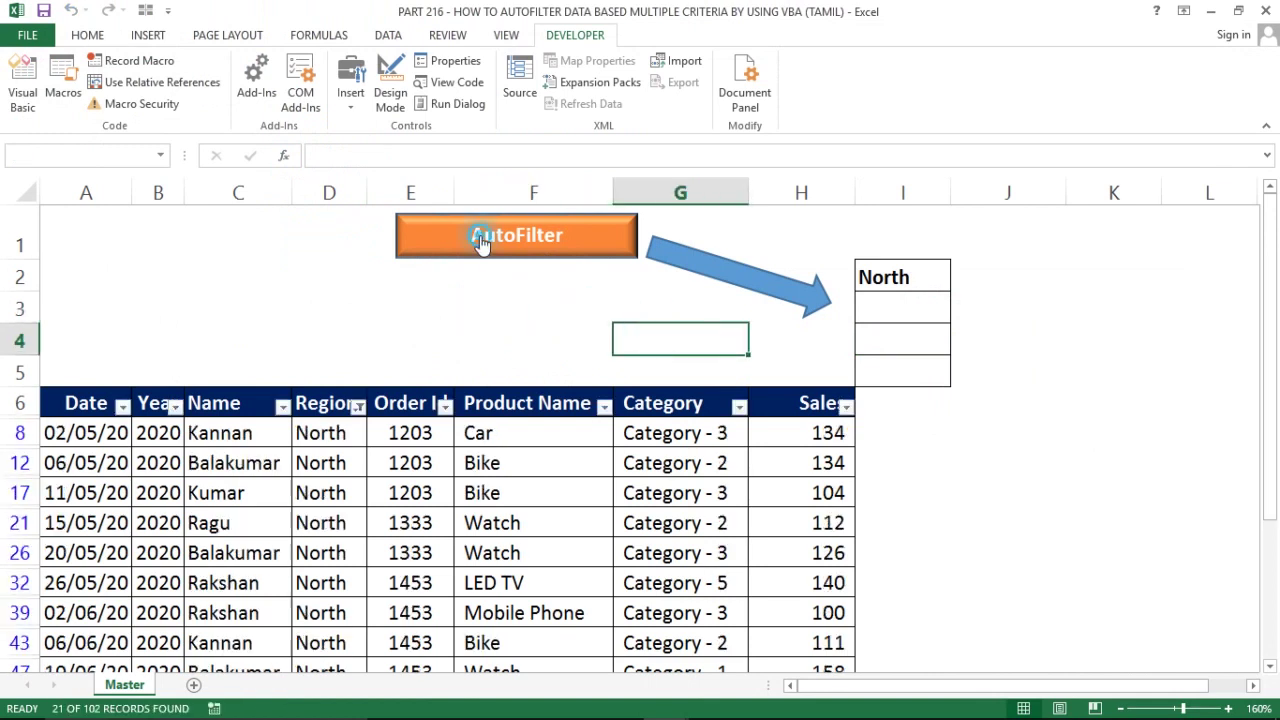
pyautogui.click(358, 407)
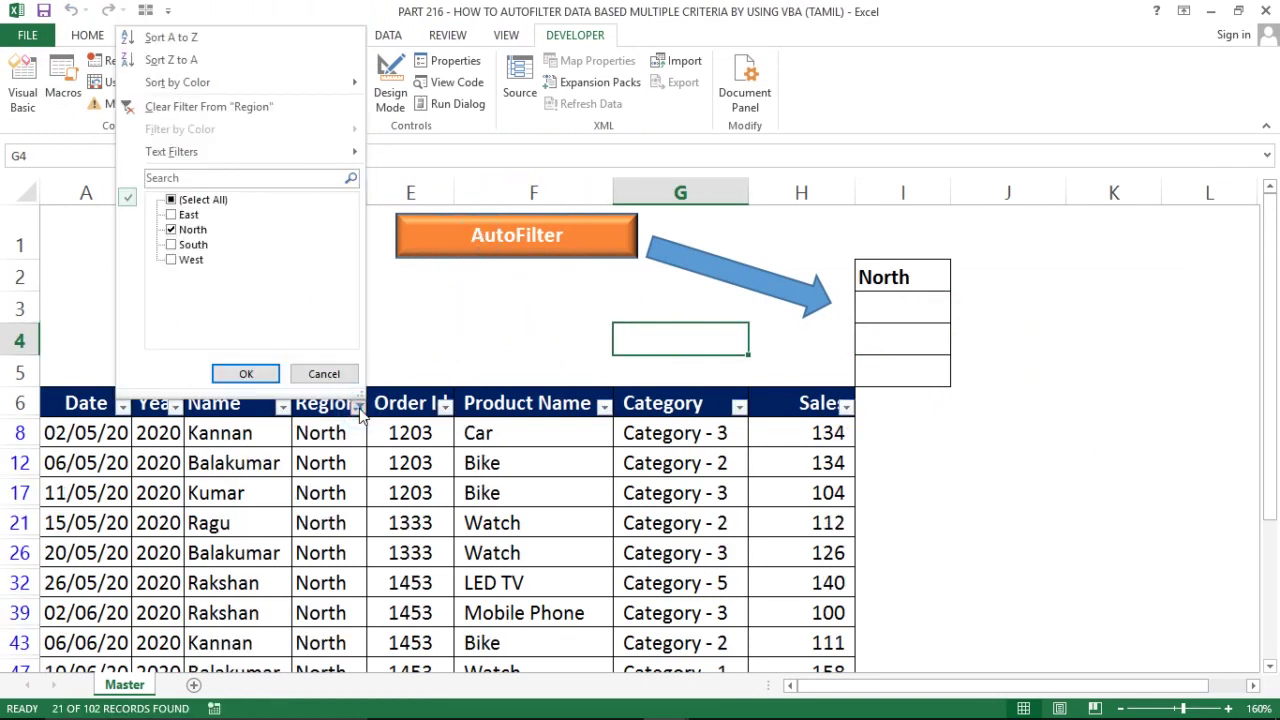
pyautogui.click(358, 408)
# Add West in I3, rerun the macro, and verify North and West are filtered
pyautogui.click(907, 310)
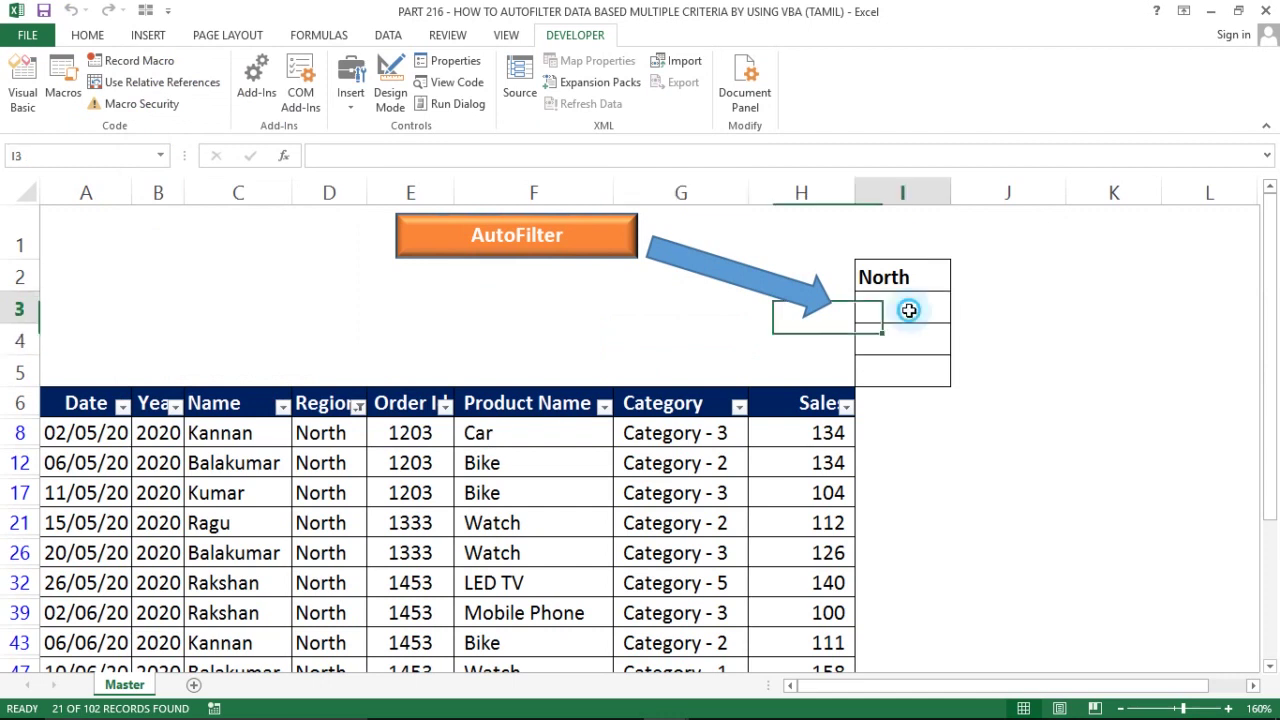
pyautogui.write('West')
pyautogui.press('Return')
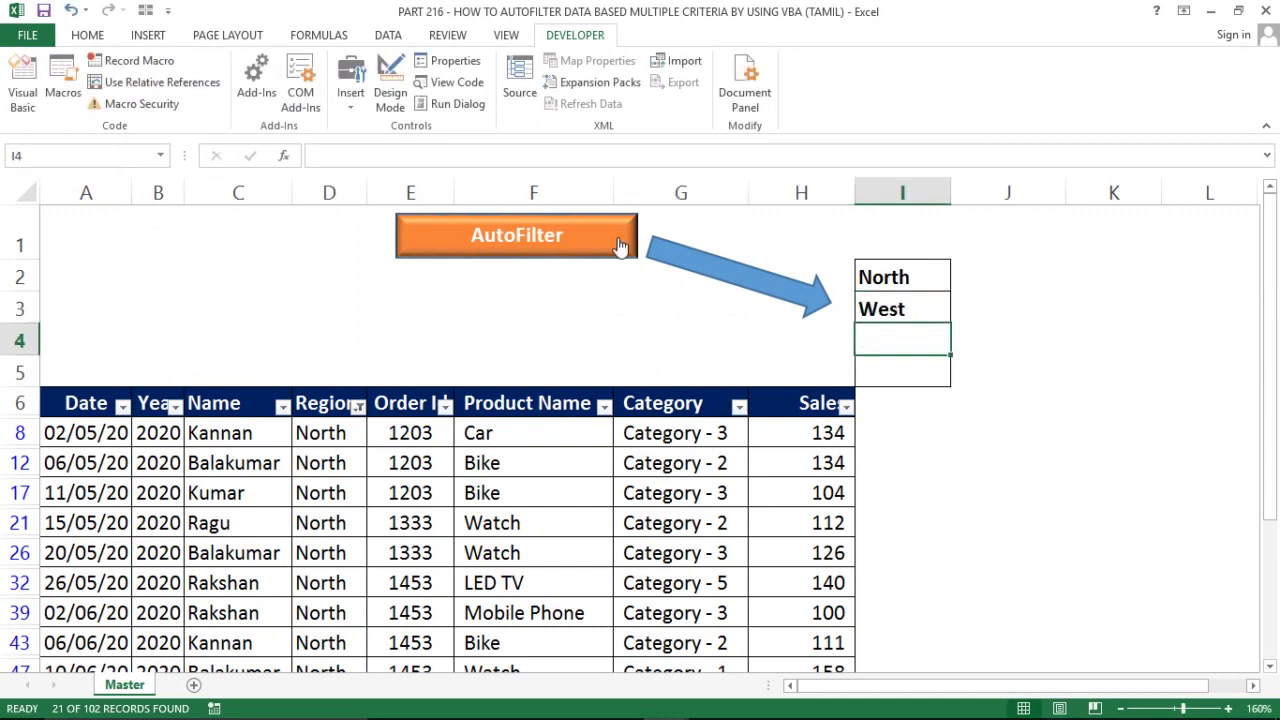
pyautogui.click(551, 244)
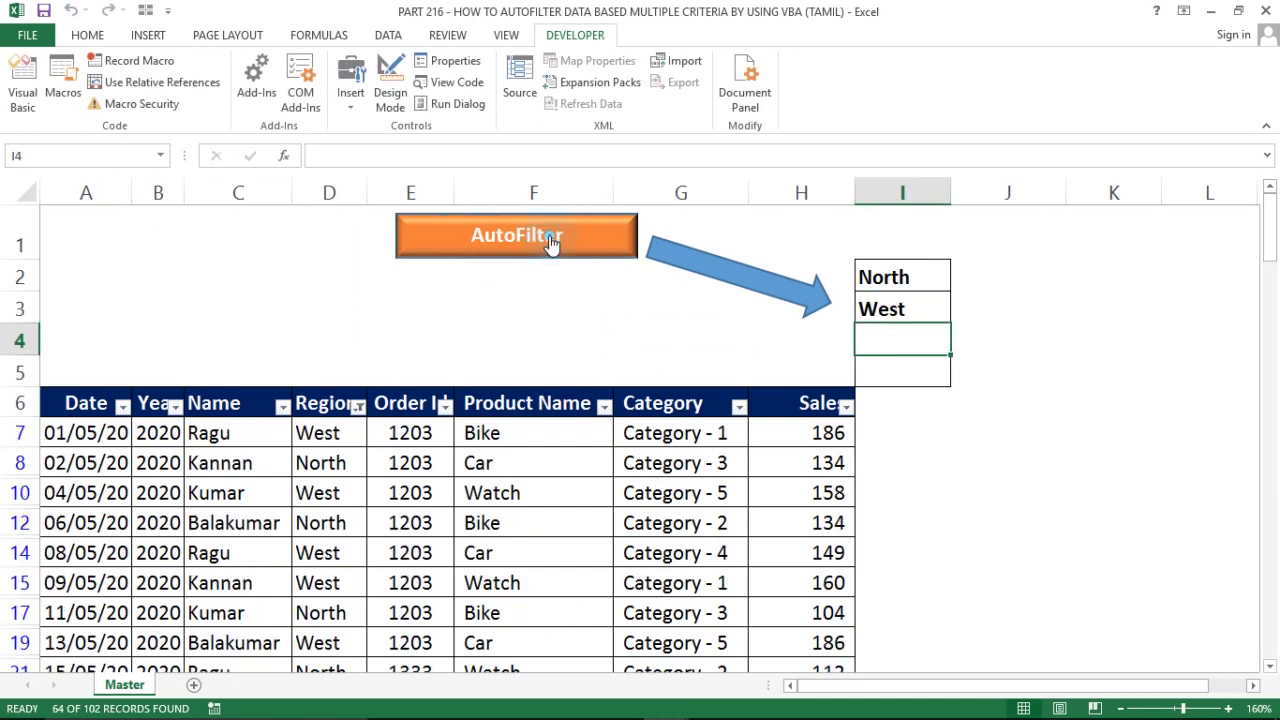
pyautogui.click(357, 405)
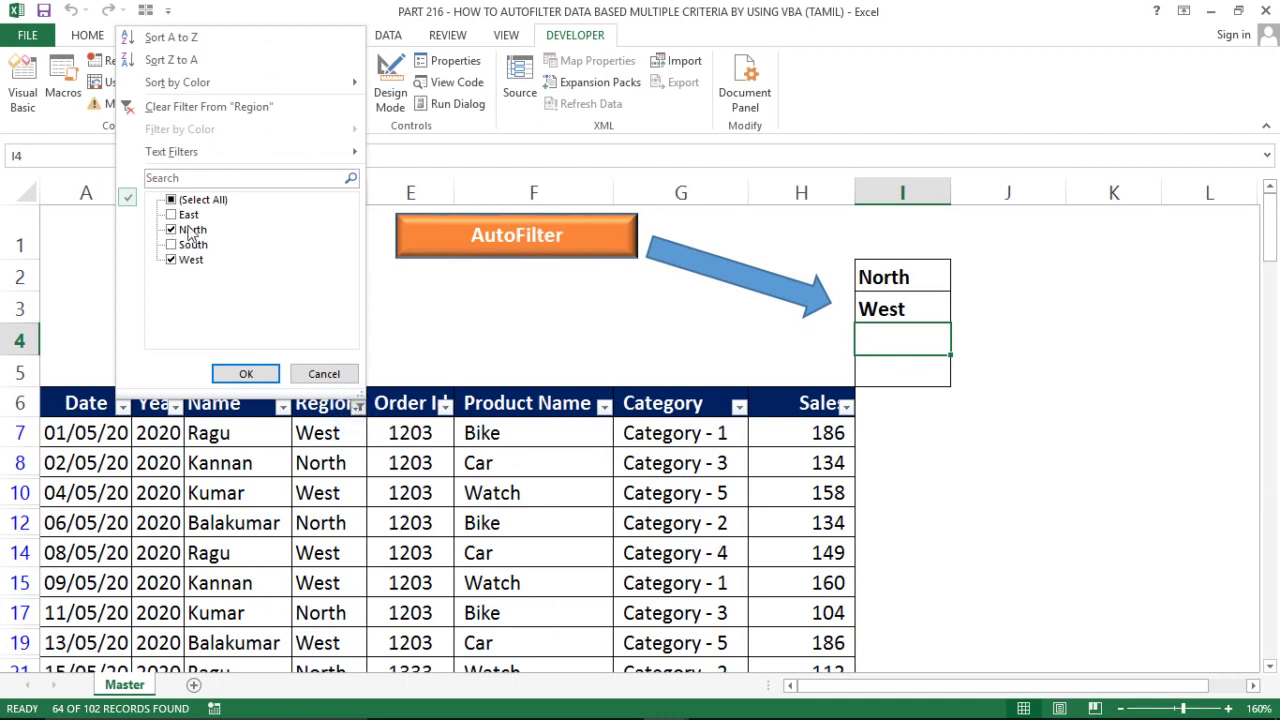
pyautogui.click(324, 374)
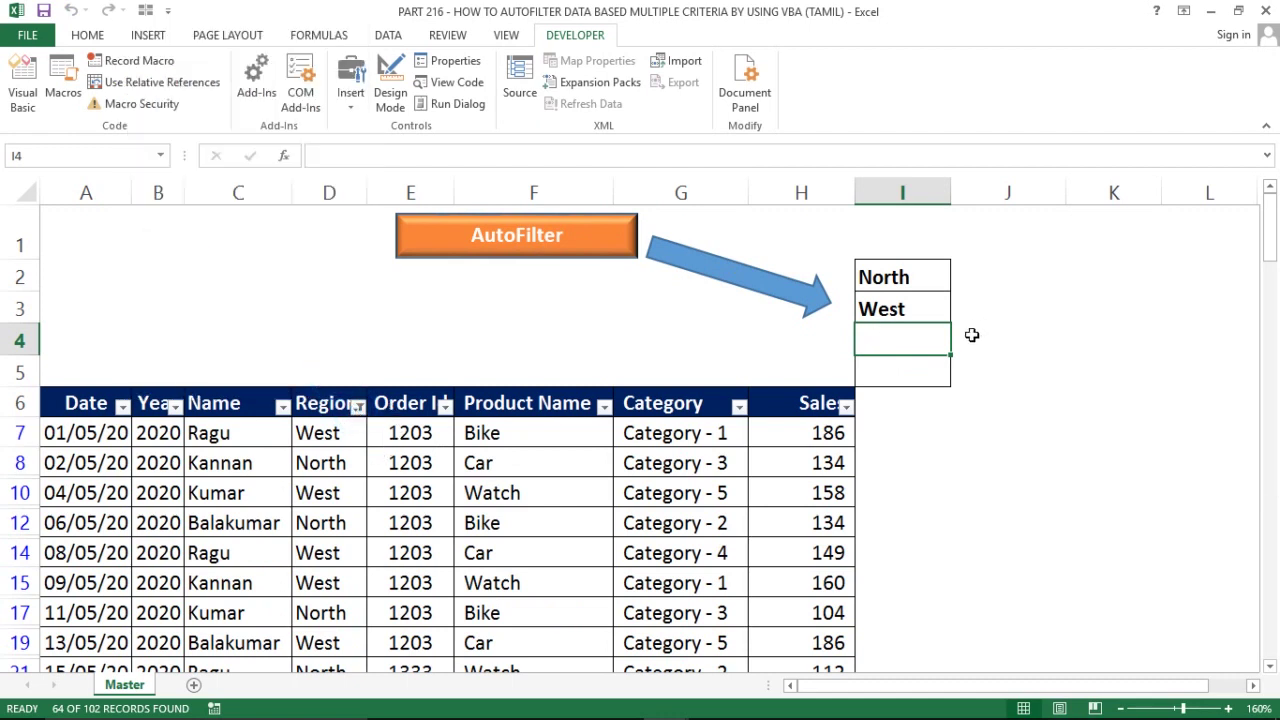
# Add East in I4, rerun the region filter, and check the Region choices
pyautogui.write('East')
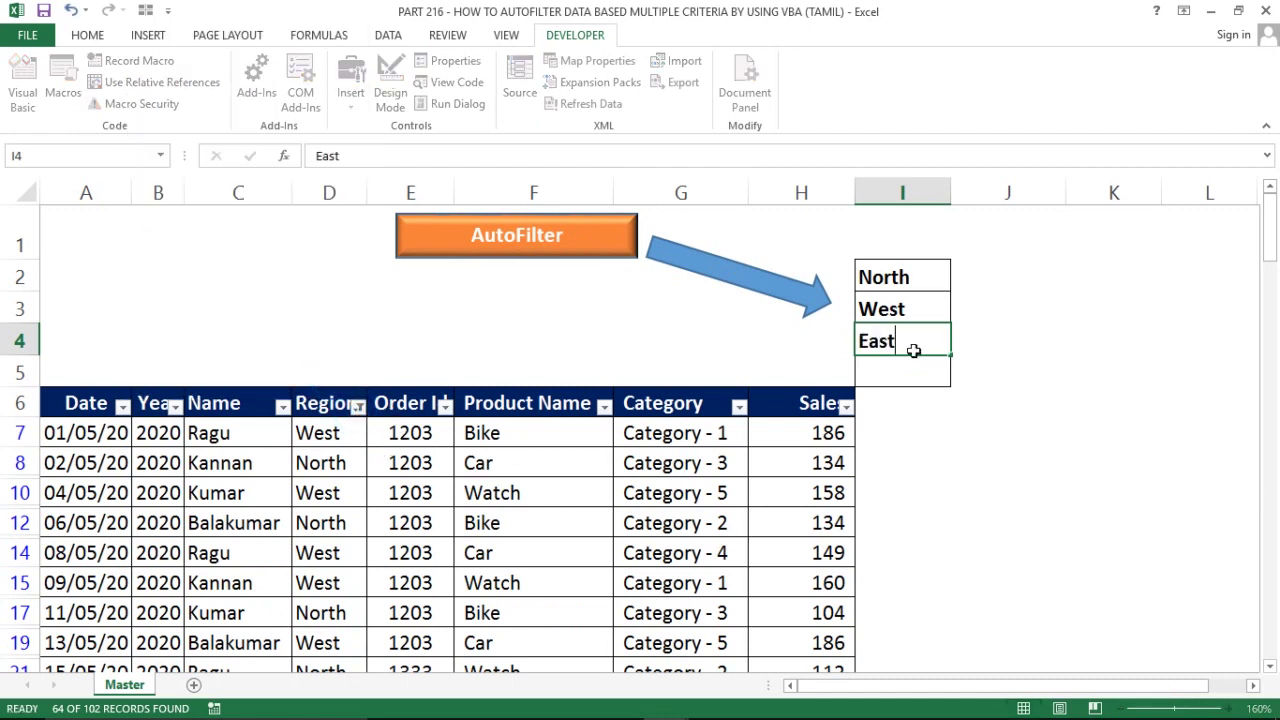
pyautogui.press('Return')
pyautogui.click(455, 236)
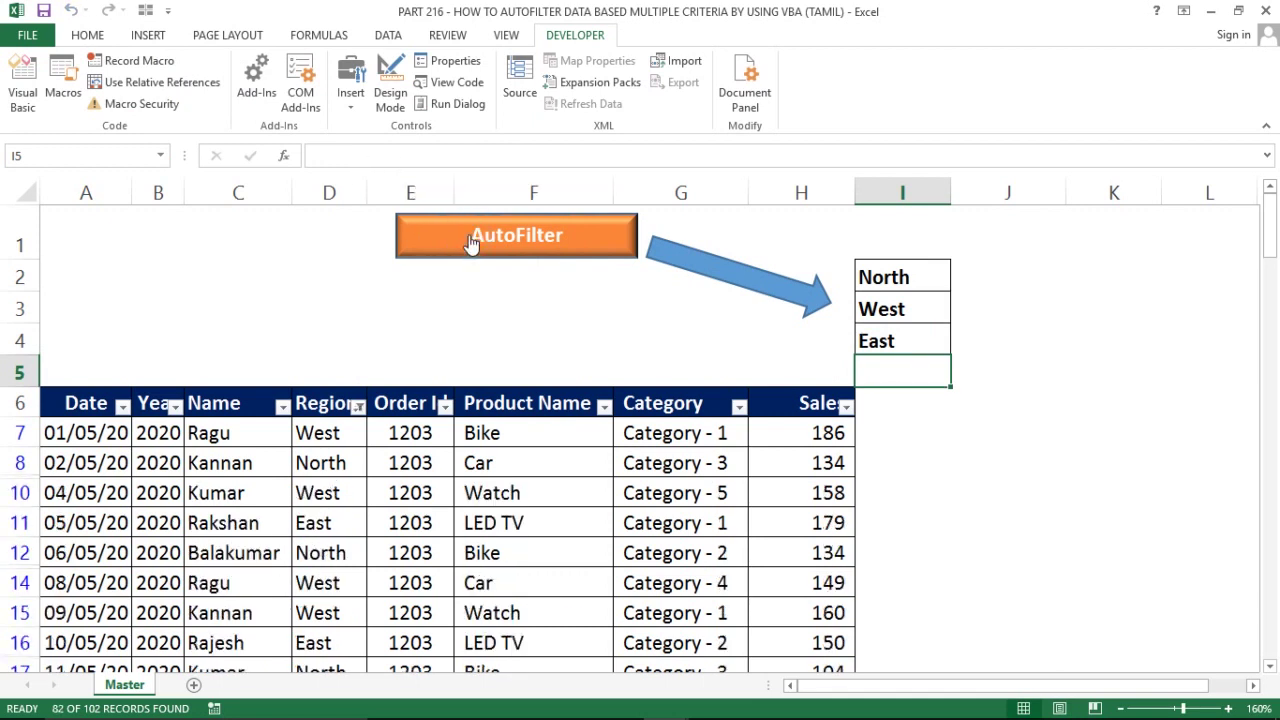
pyautogui.click(357, 405)
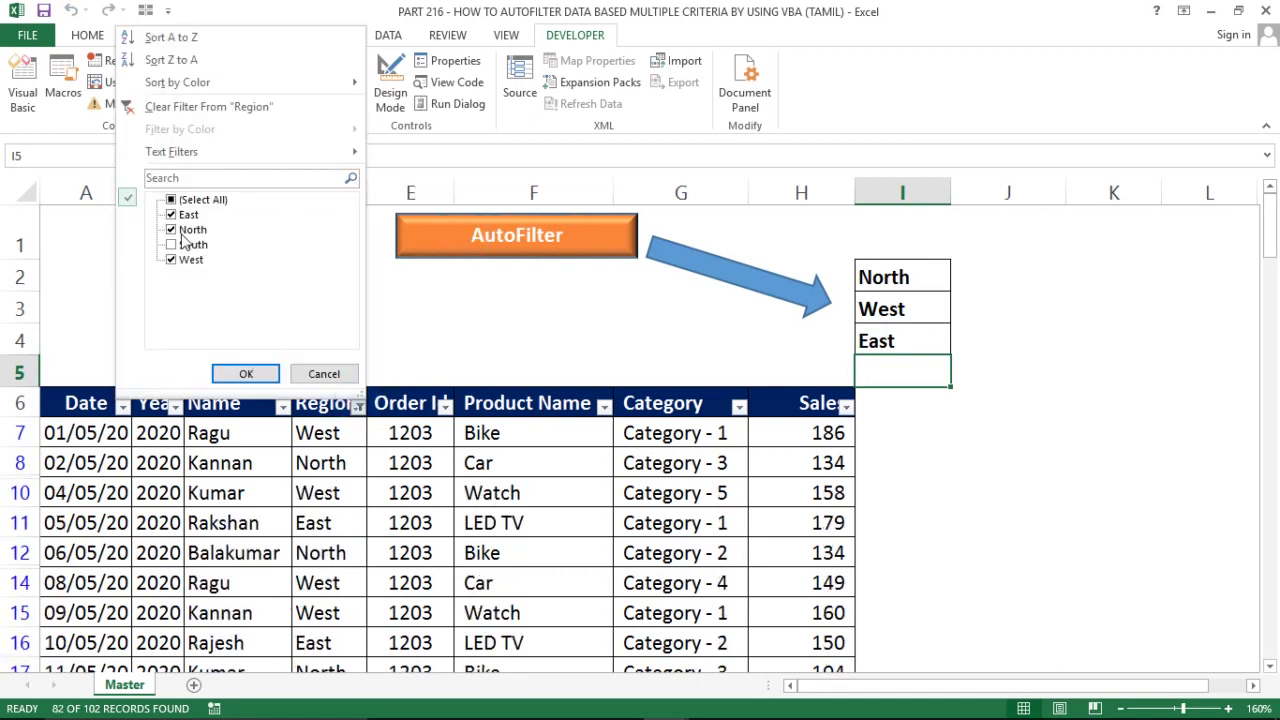
pyautogui.click(320, 375)
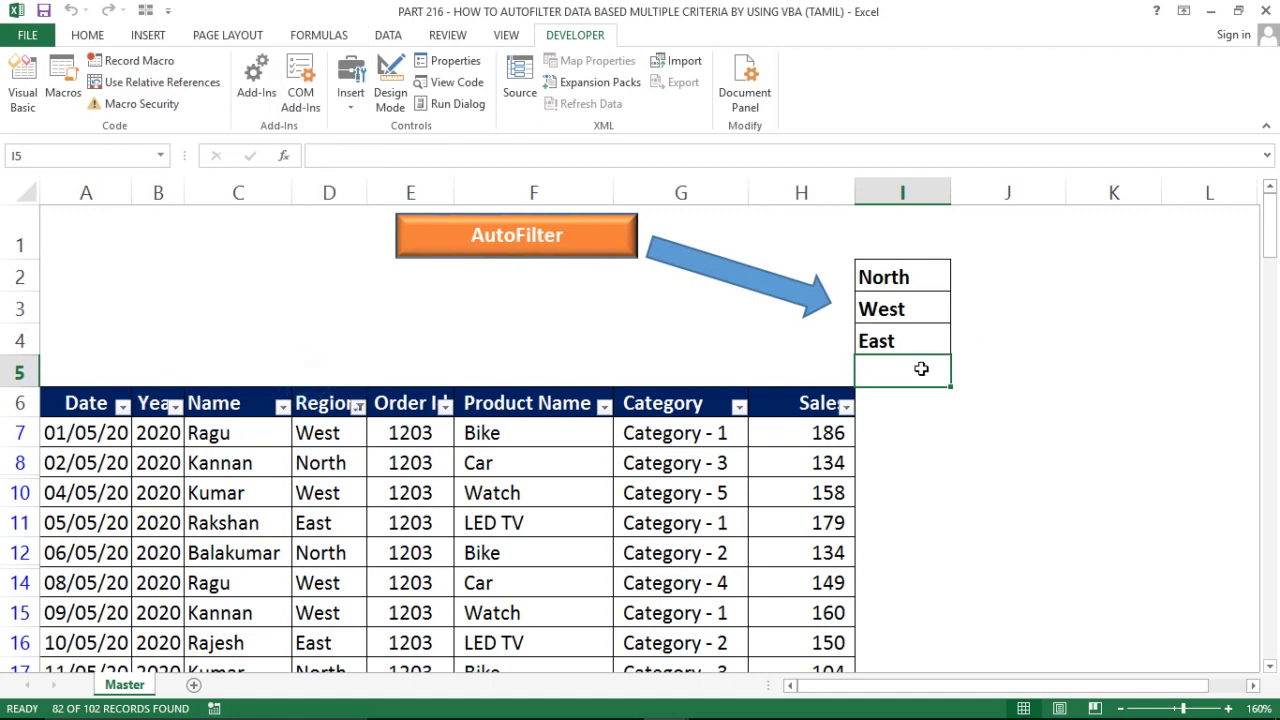
# Add South in I5 and rerun the macro so all 102 records appear
pyautogui.write('South')
pyautogui.press('Return')
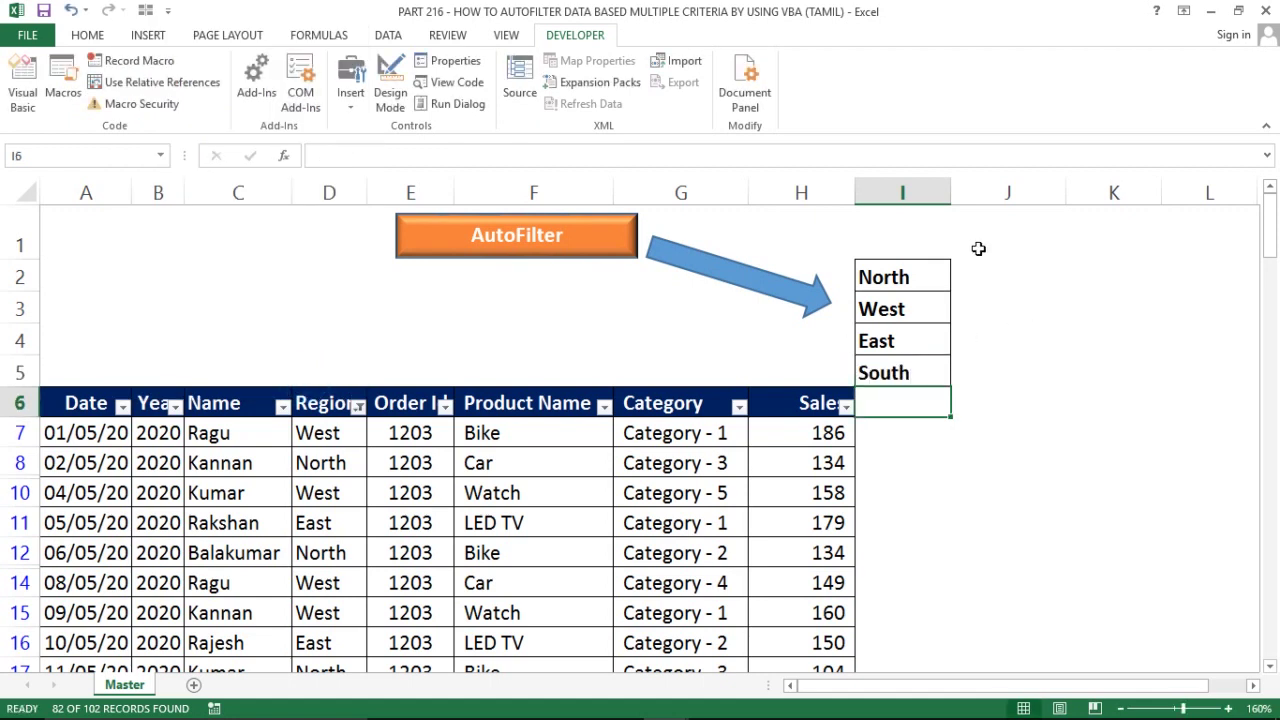
pyautogui.click(465, 241)
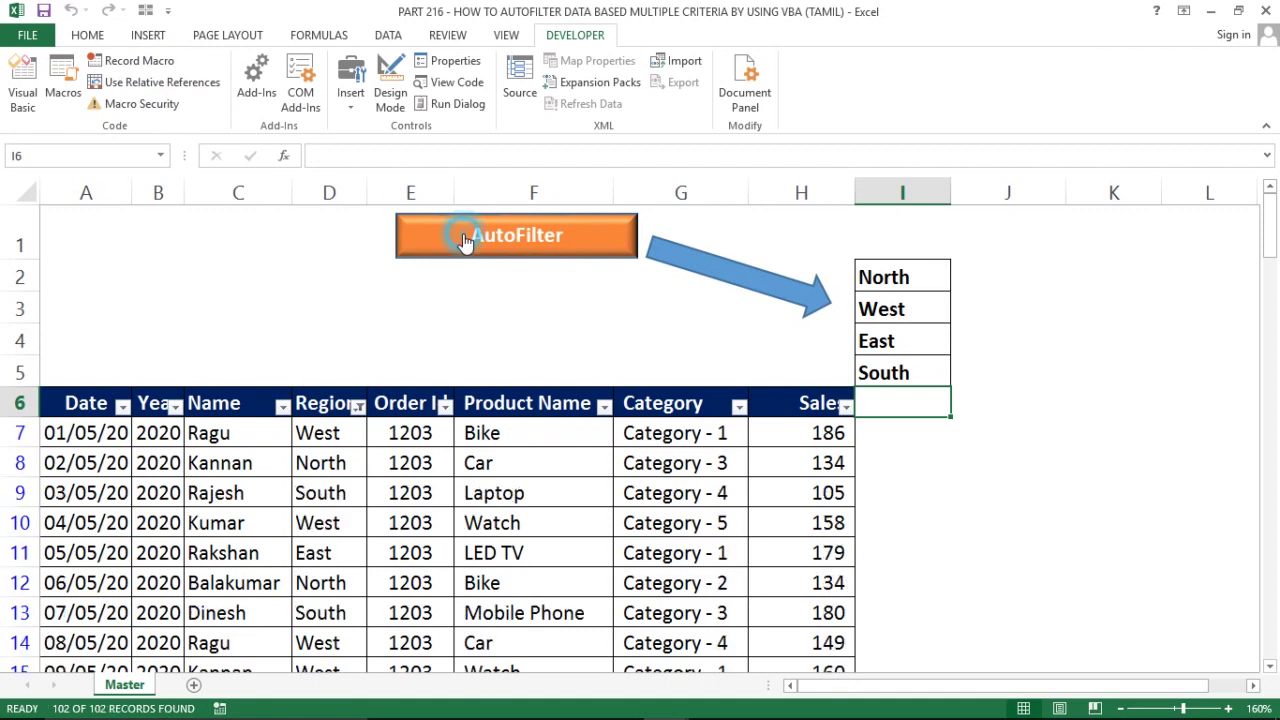
pyautogui.click(912, 265)
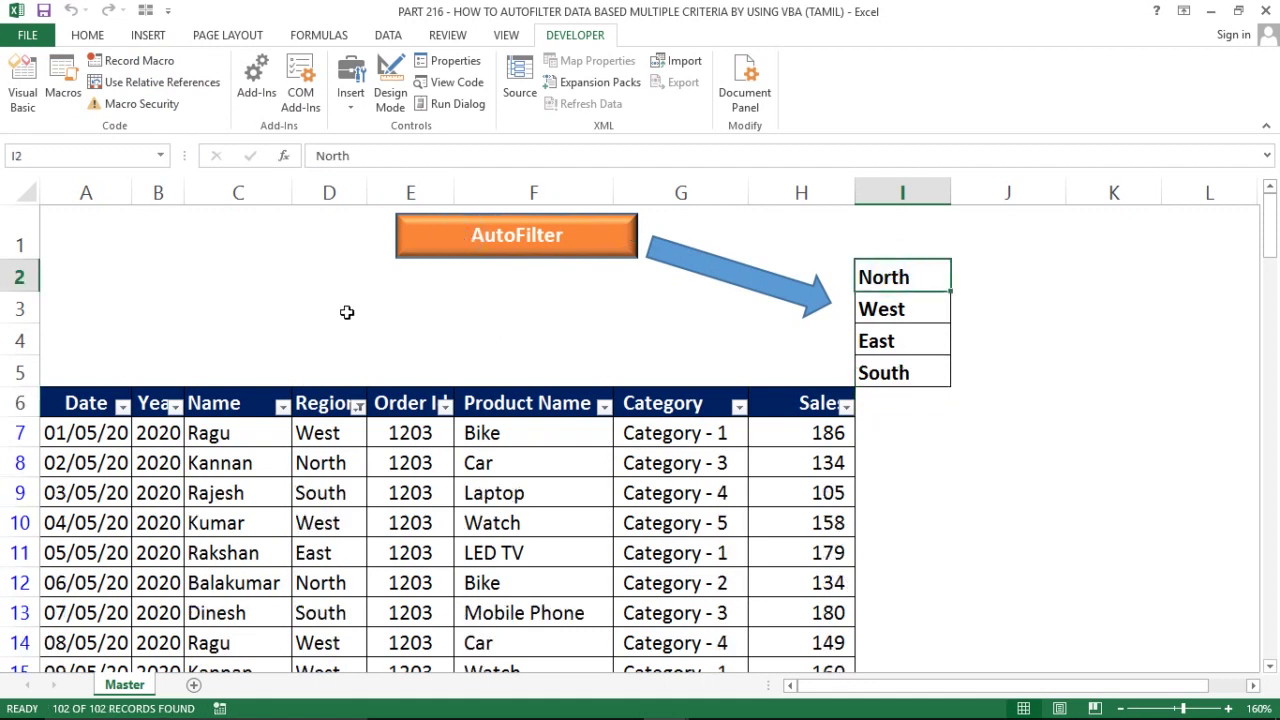
# Select the Region column and the region list from North to South in column I
pyautogui.click(324, 190)
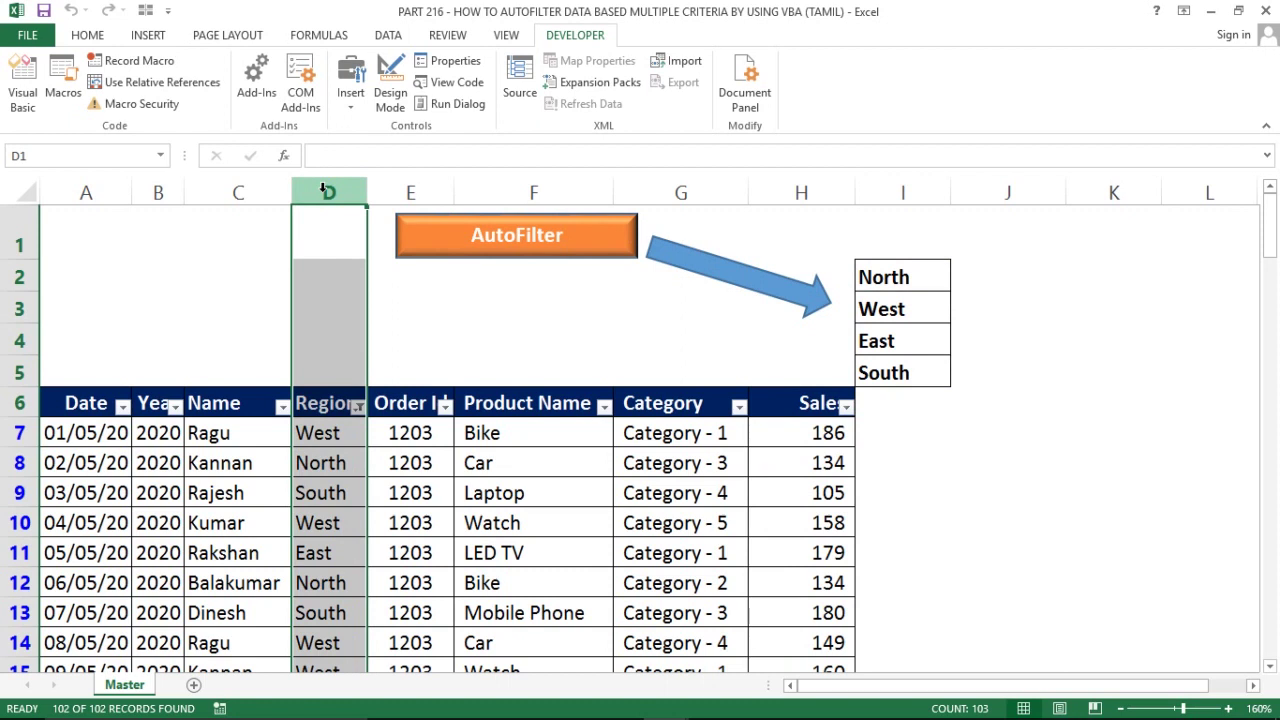
pyautogui.click(903, 277)
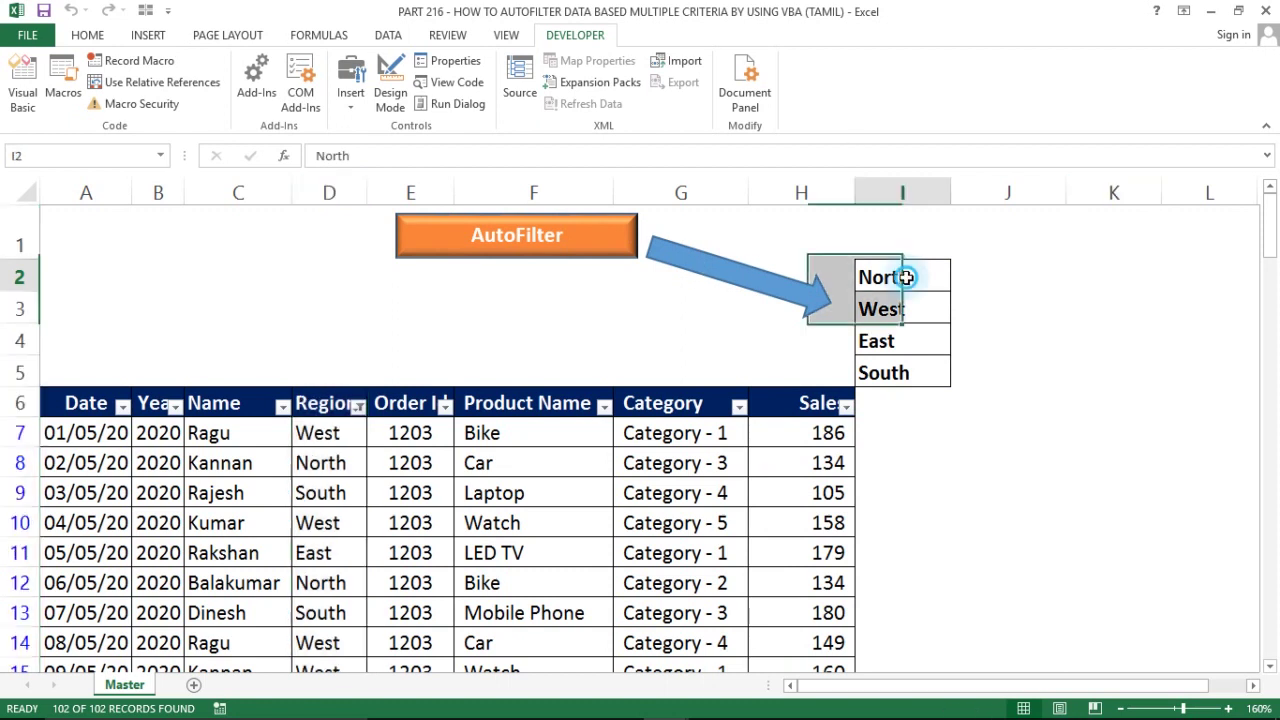
pyautogui.moveTo(905, 277)
pyautogui.mouseDown()
pyautogui.moveTo(928, 403)
pyautogui.moveTo(921, 388)
pyautogui.mouseUp()
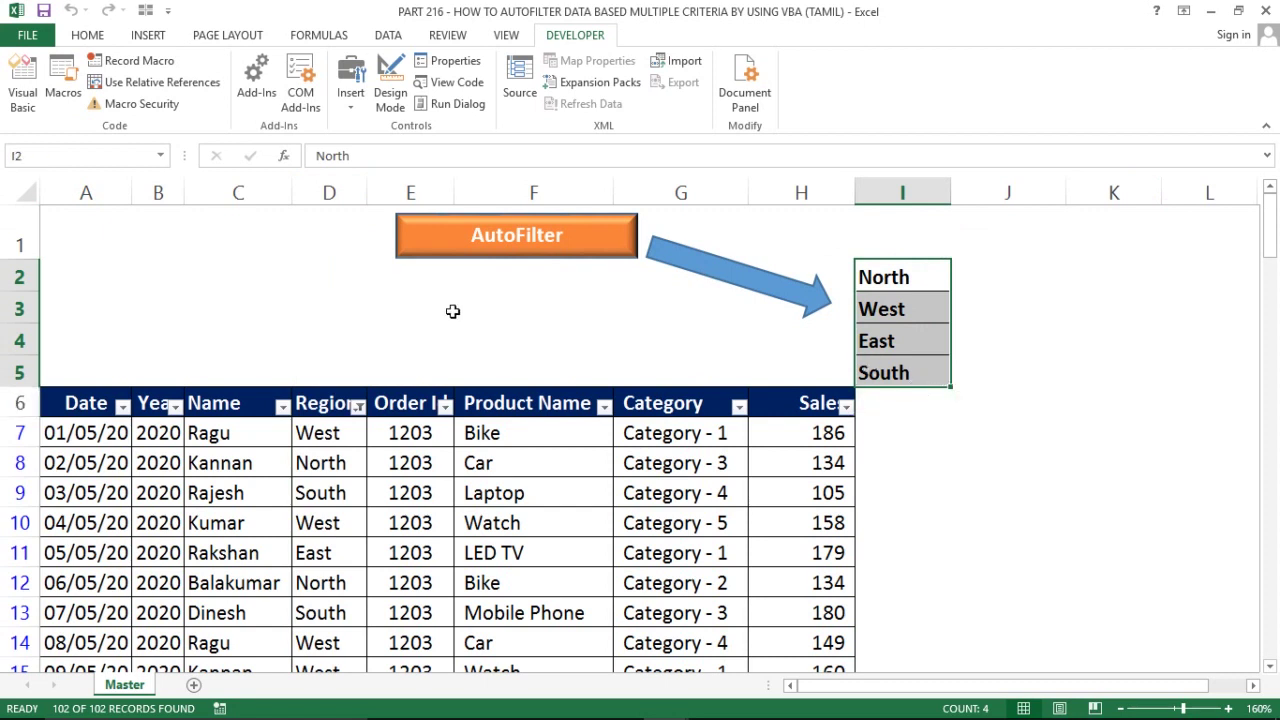
pyautogui.click(345, 405)
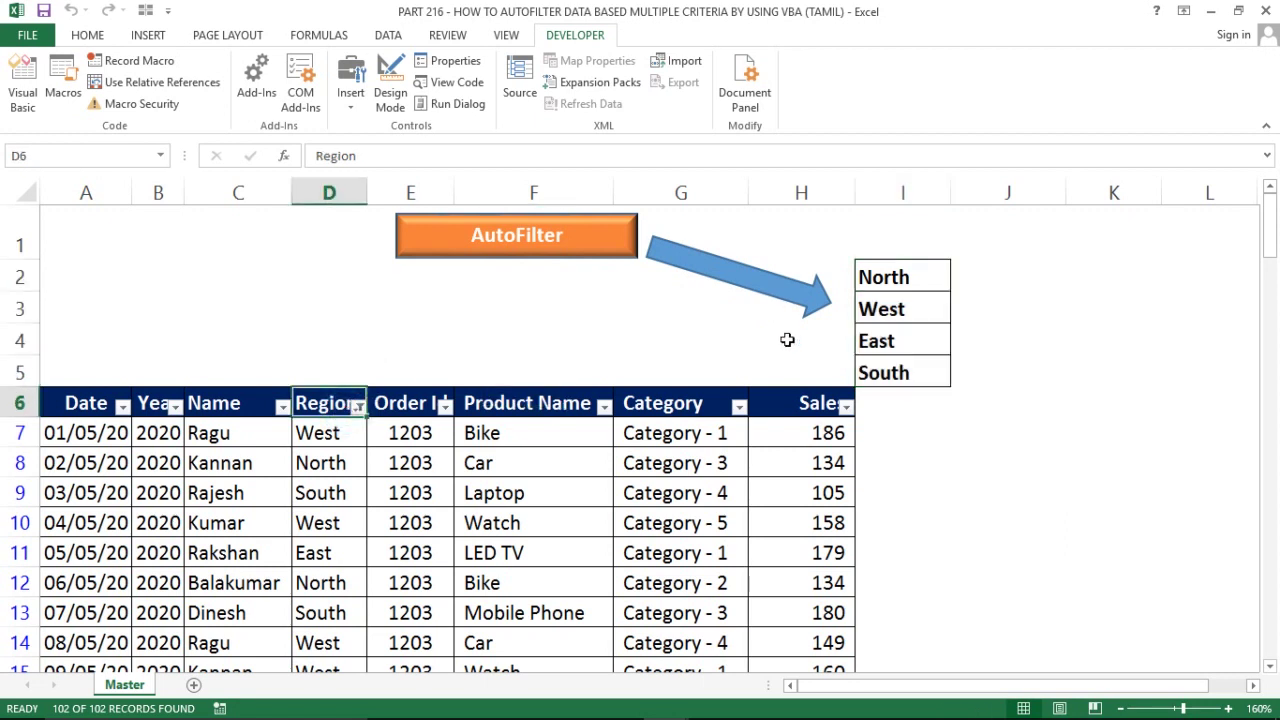
pyautogui.click(900, 315)
# Remove the AutoFilter from the sales table at A6 and open the Visual Basic editor
pyautogui.press('Up')
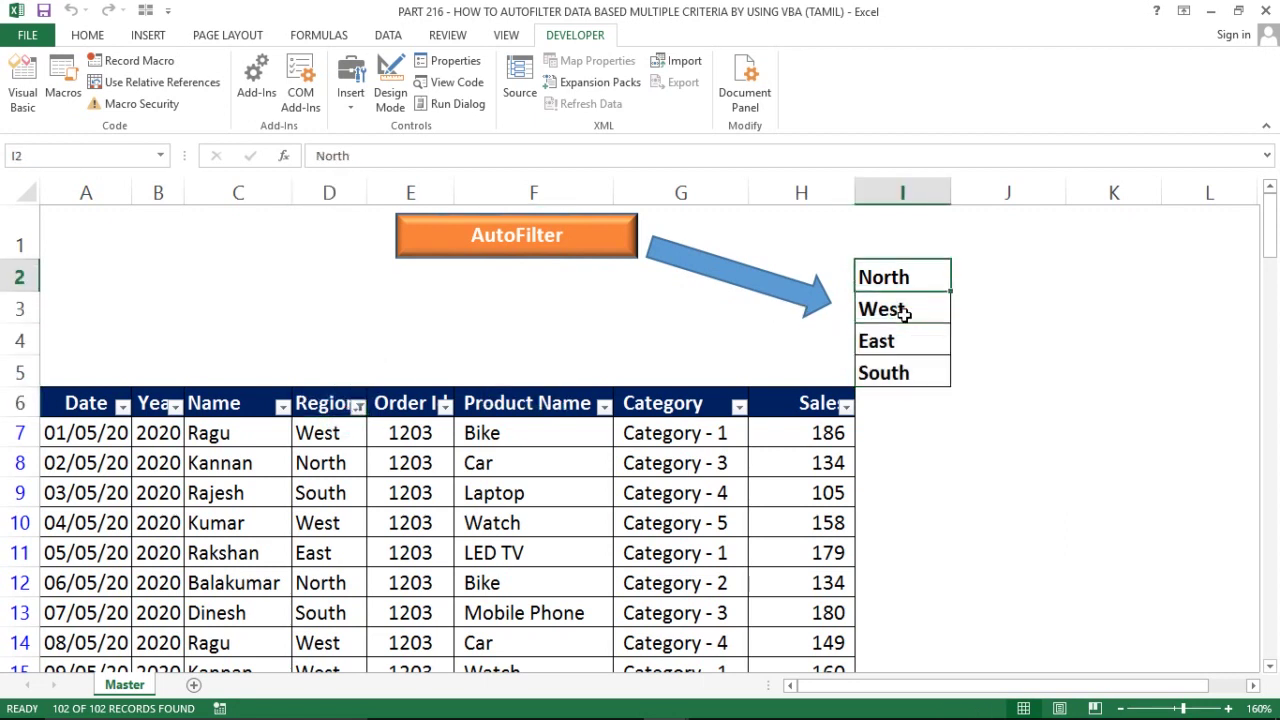
pyautogui.press('Up')
pyautogui.press('Left')
pyautogui.press('Left')
pyautogui.press('Left')
pyautogui.press('Left')
pyautogui.press('Left')
pyautogui.press('Left')
pyautogui.press('Left')
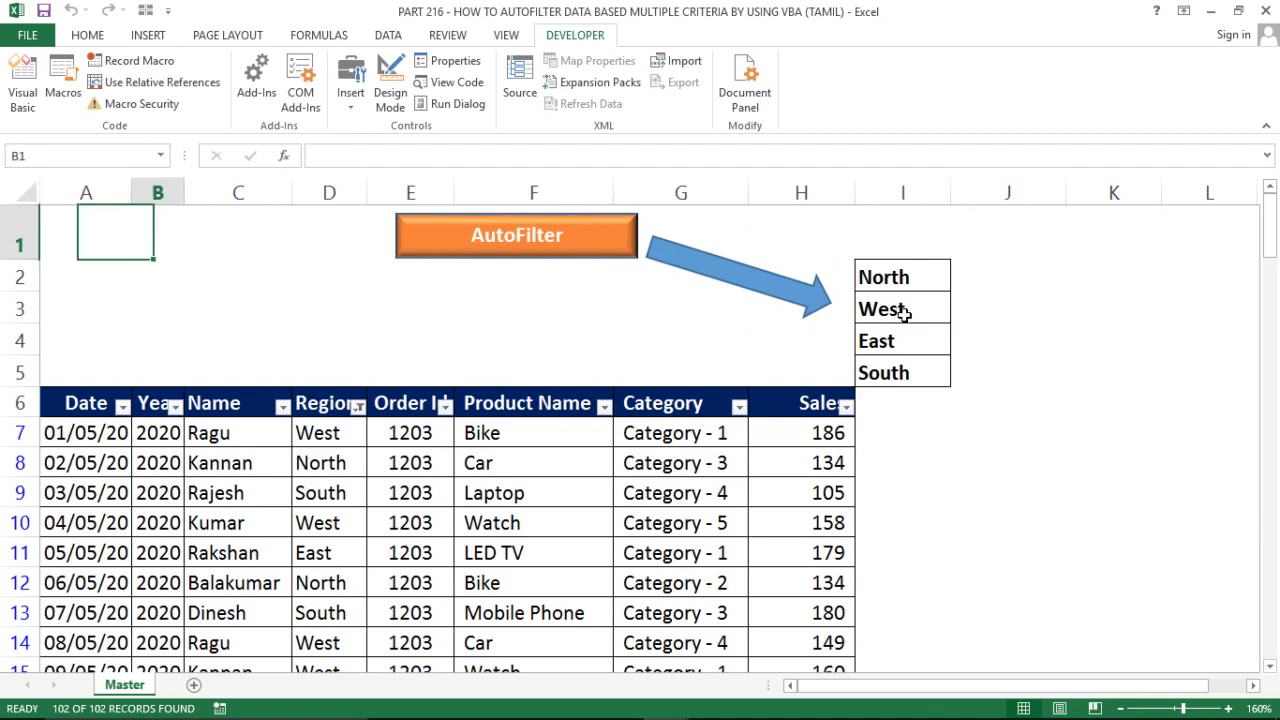
pyautogui.press('Right')
pyautogui.press('Left')
pyautogui.press('Down')
pyautogui.press('Down')
pyautogui.press('Down')
pyautogui.press('Down')
pyautogui.press('Down')
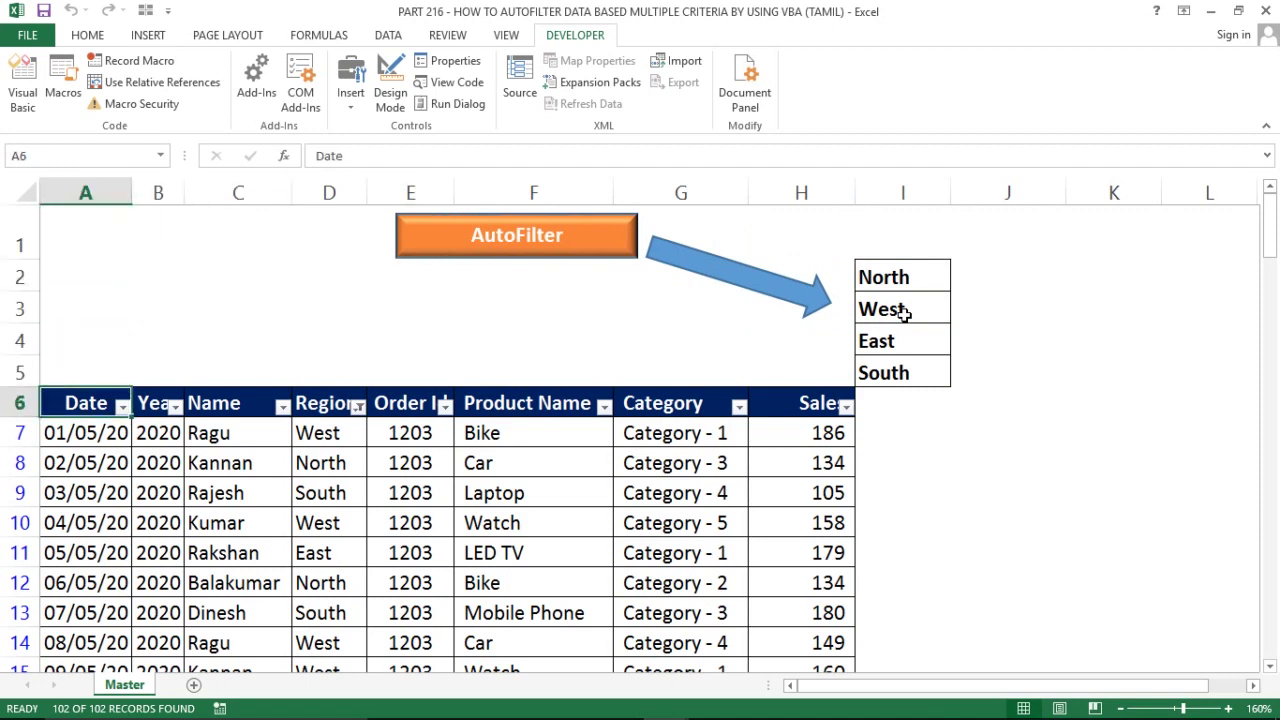
pyautogui.hotkey('alt', 'a')
pyautogui.press('t')
pyautogui.press('Right')
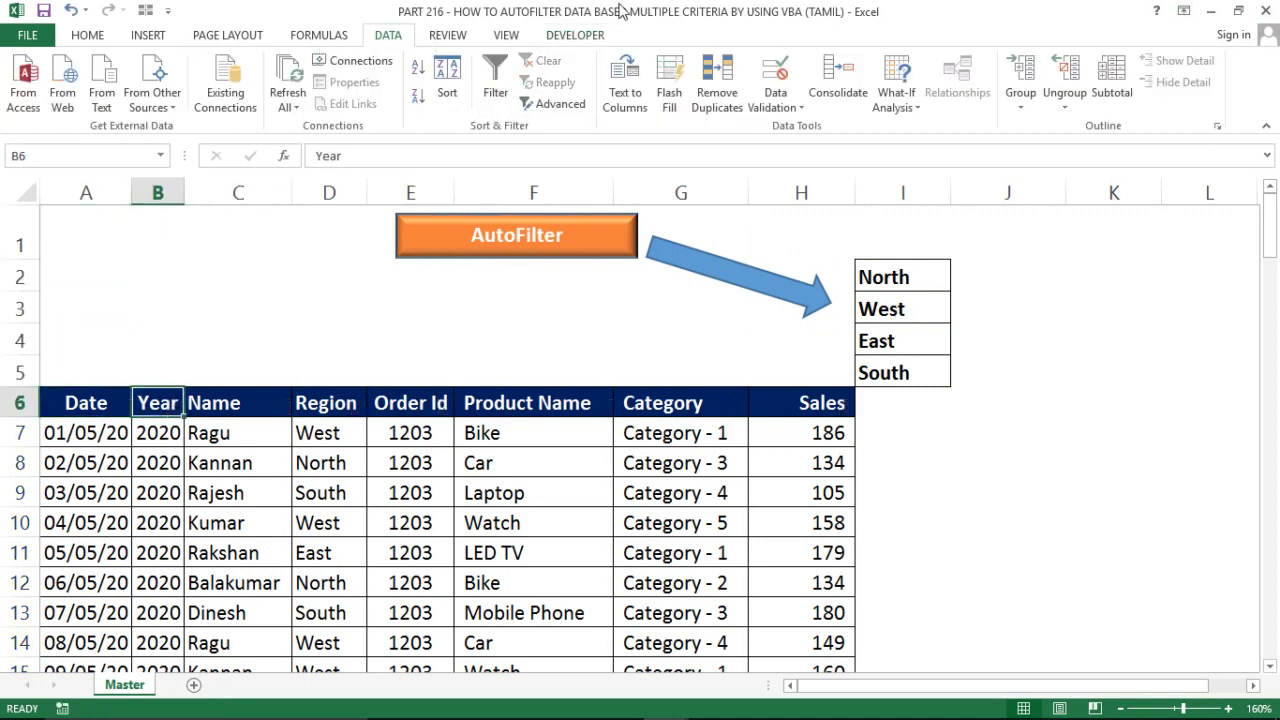
pyautogui.click(588, 36)
# Insert a new Module2 in the VBA editor and place the cursor in its code window
pyautogui.click(30, 68)
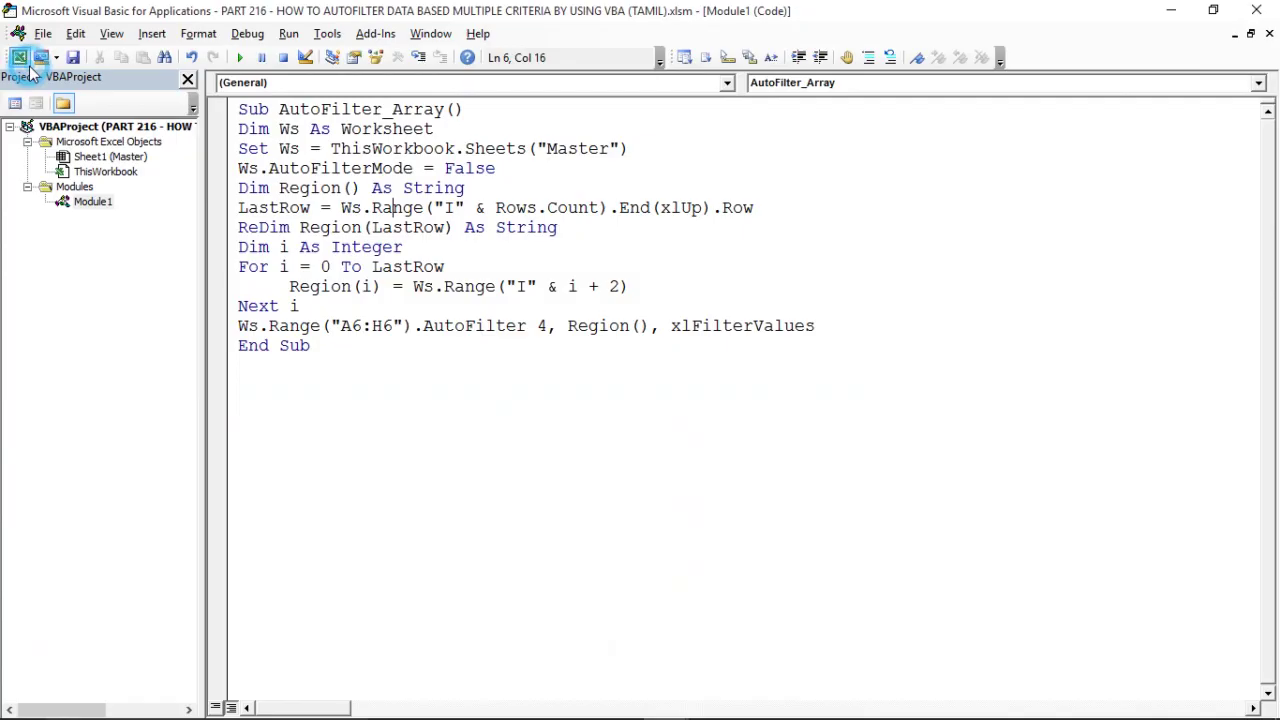
pyautogui.click(150, 34)
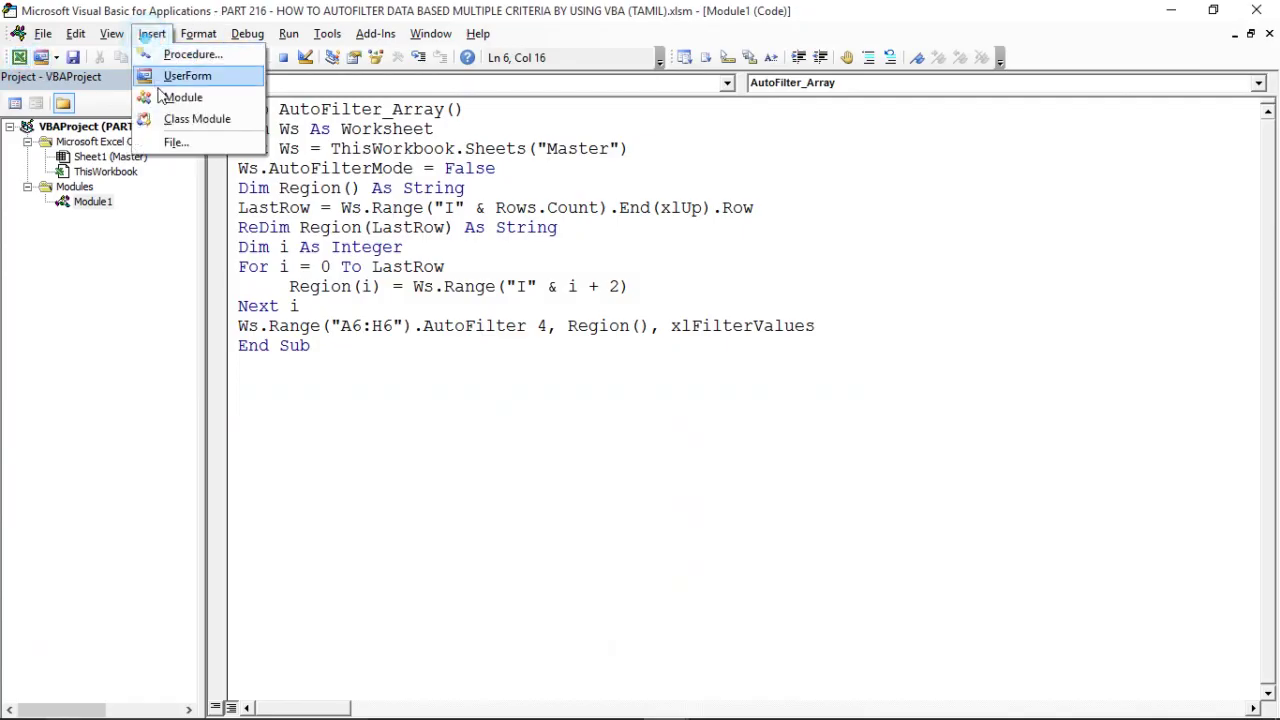
pyautogui.click(168, 100)
pyautogui.click(97, 220)
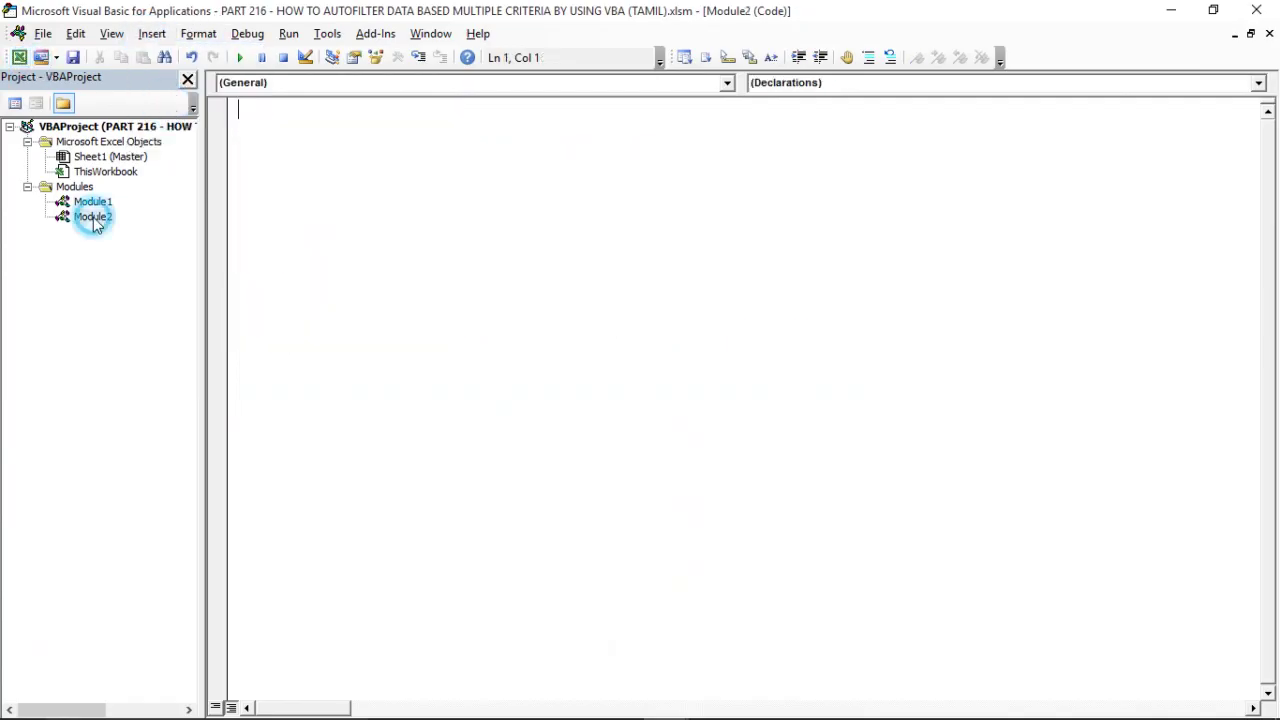
pyautogui.click(295, 110)
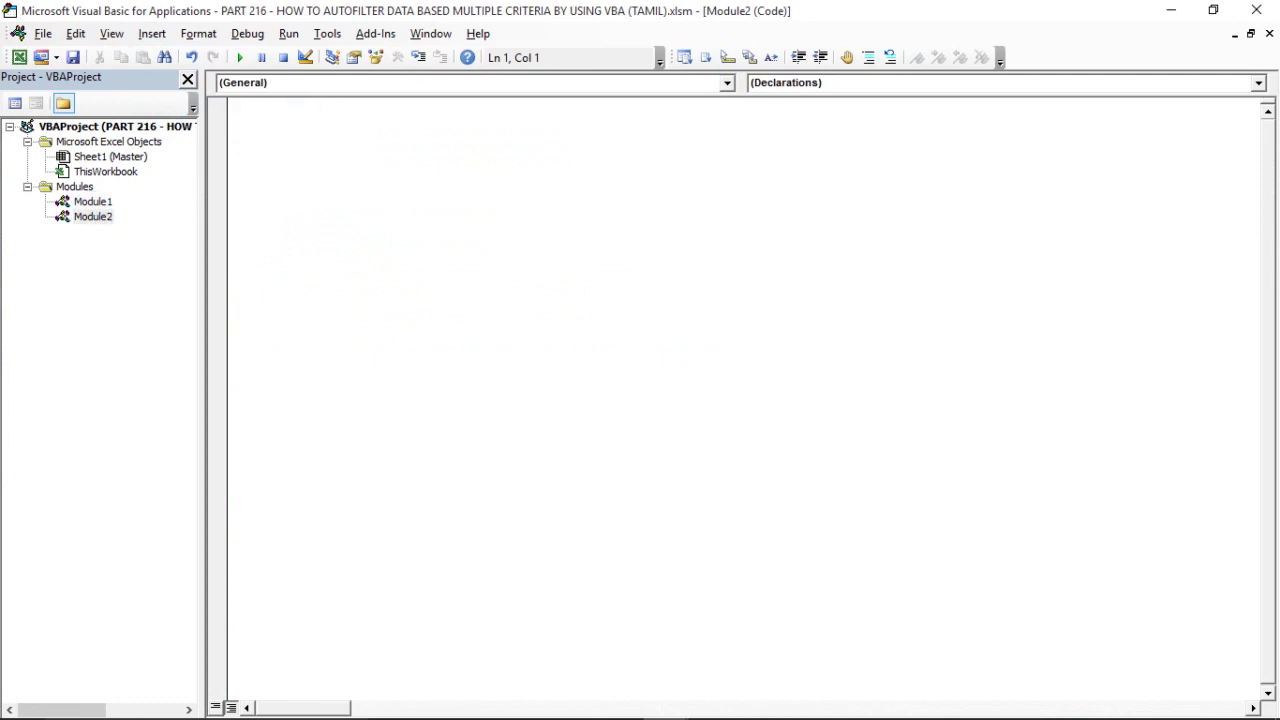
# Start the Sub AutoFilter_WithArray procedure, fixing the mistyped name
pyautogui.write('Sub')
pyautogui.write(' Auto')
pyautogui.write('Filter')
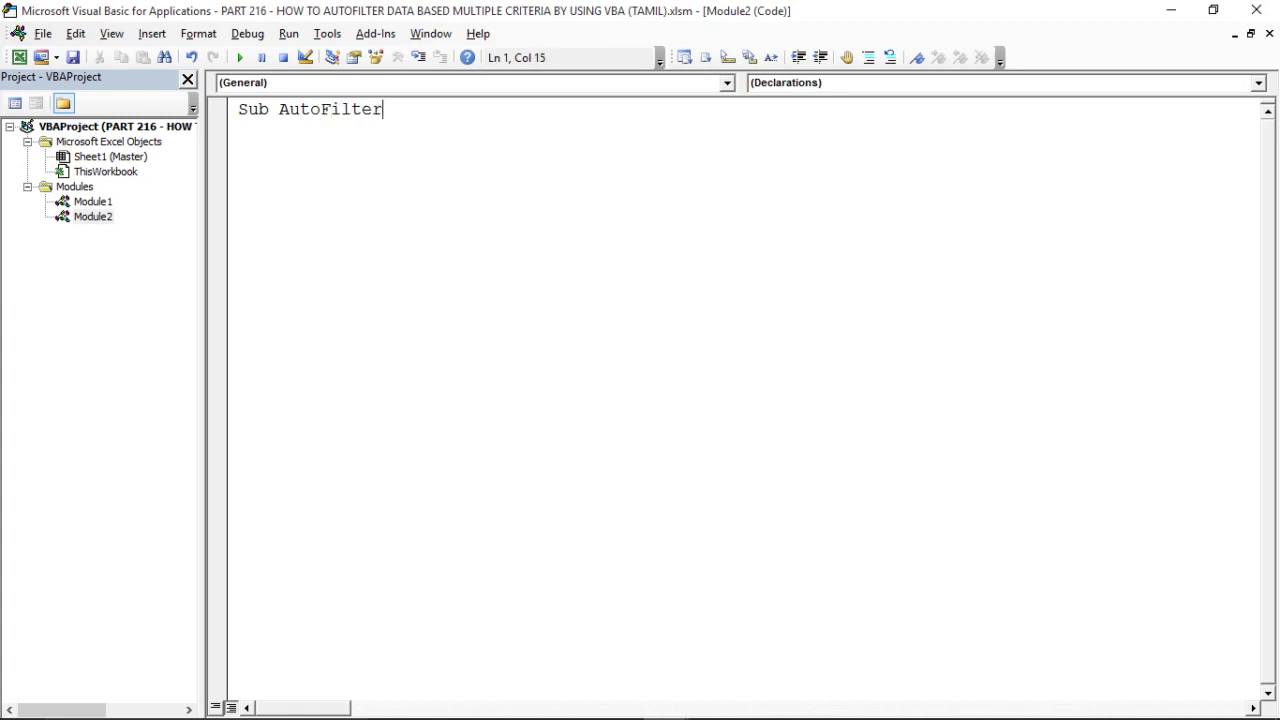
pyautogui.write('_With')
pyautogui.write('Arrau')
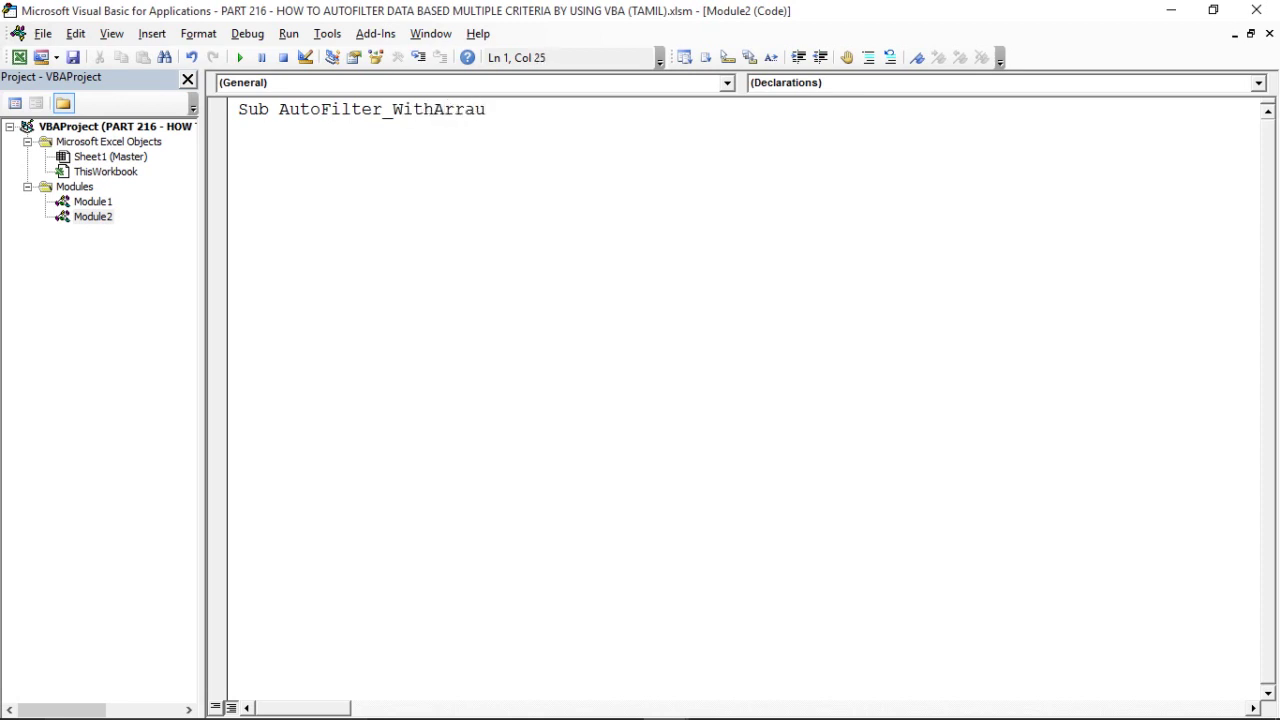
pyautogui.press('BackSpace')
pyautogui.write('y')
pyautogui.press('Return')
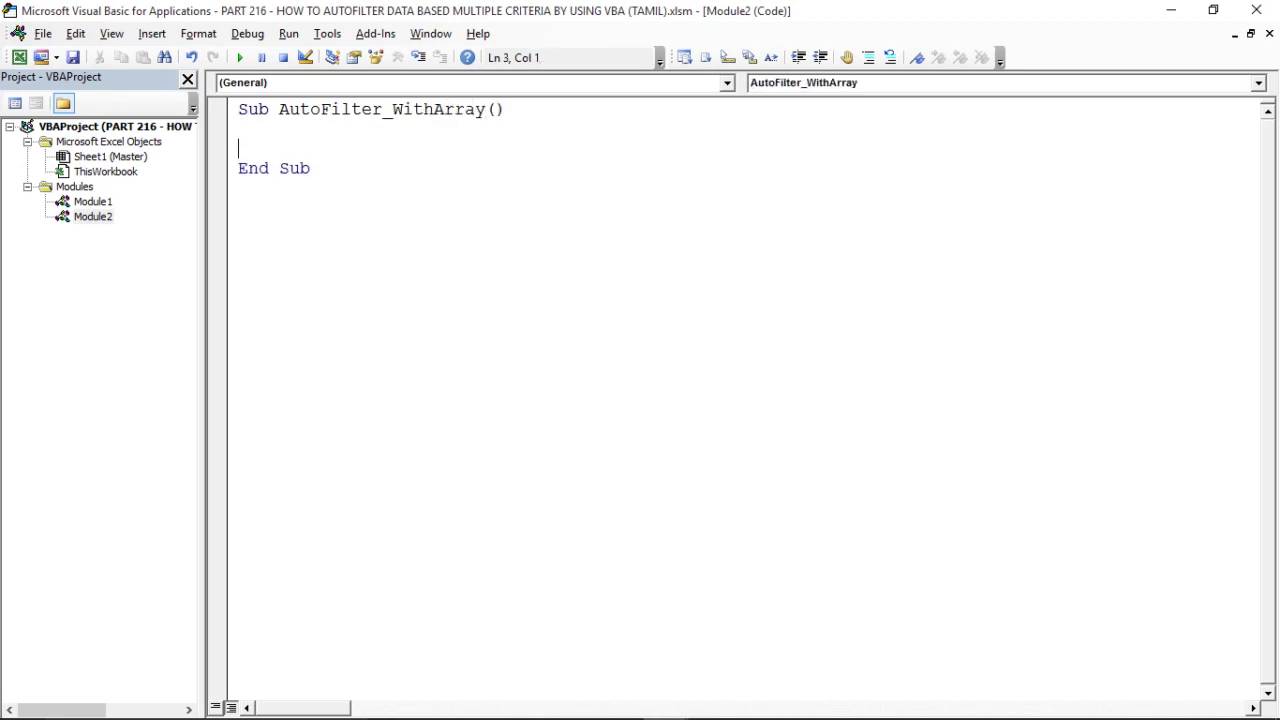
pyautogui.press('Return')
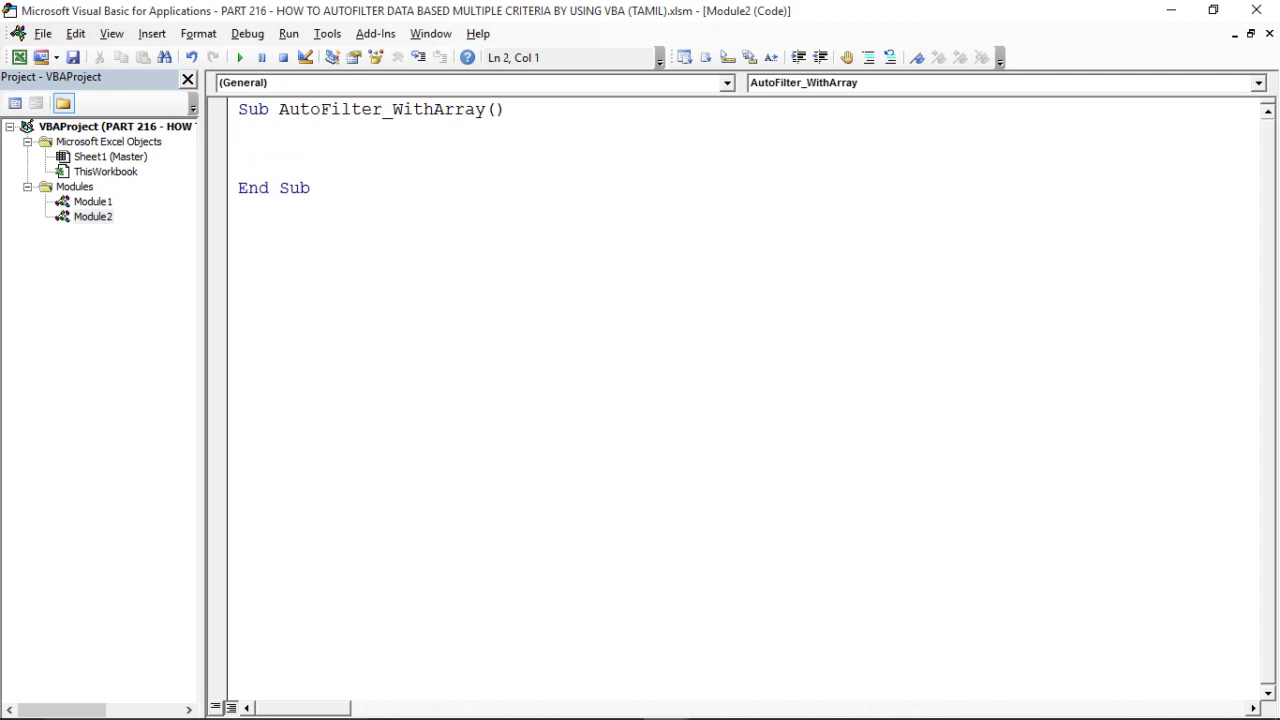
# Declare Ws As Worksheet and Set Ws = ThisWorkbook.Sheets("Master")
pyautogui.write('dim Ws ')
pyautogui.write('as work')
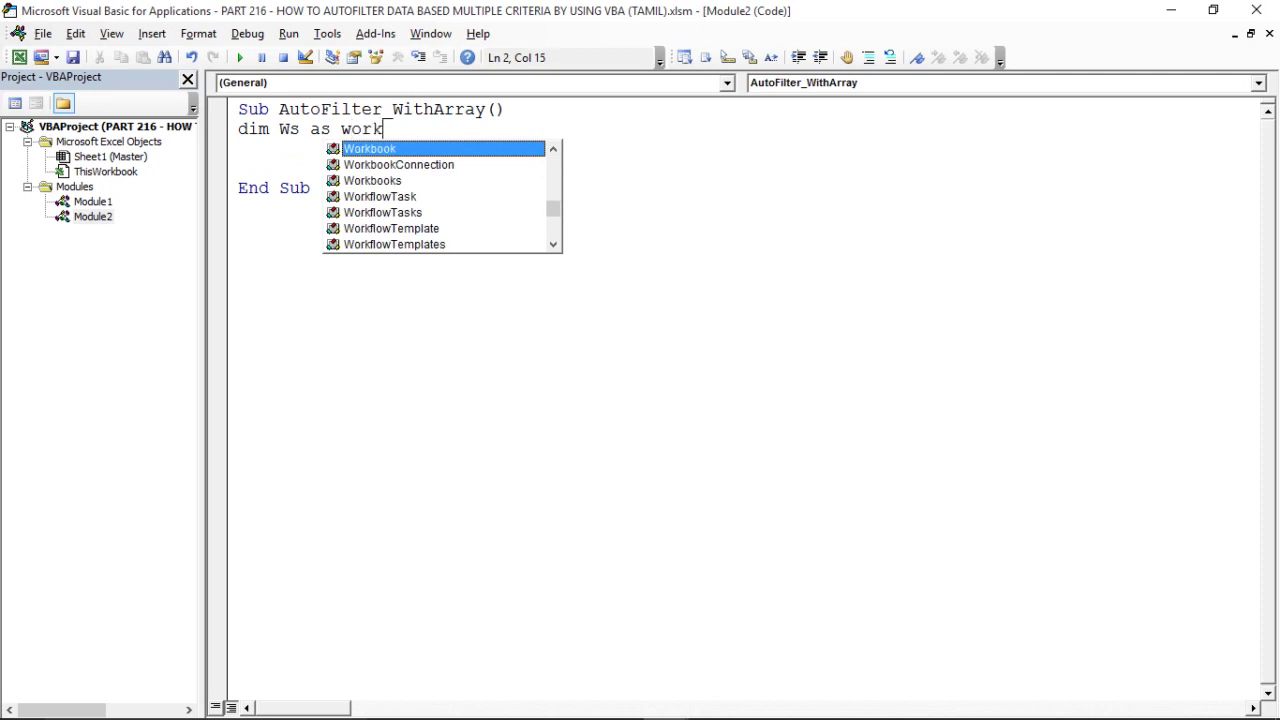
pyautogui.write('sh')
pyautogui.press('Return')
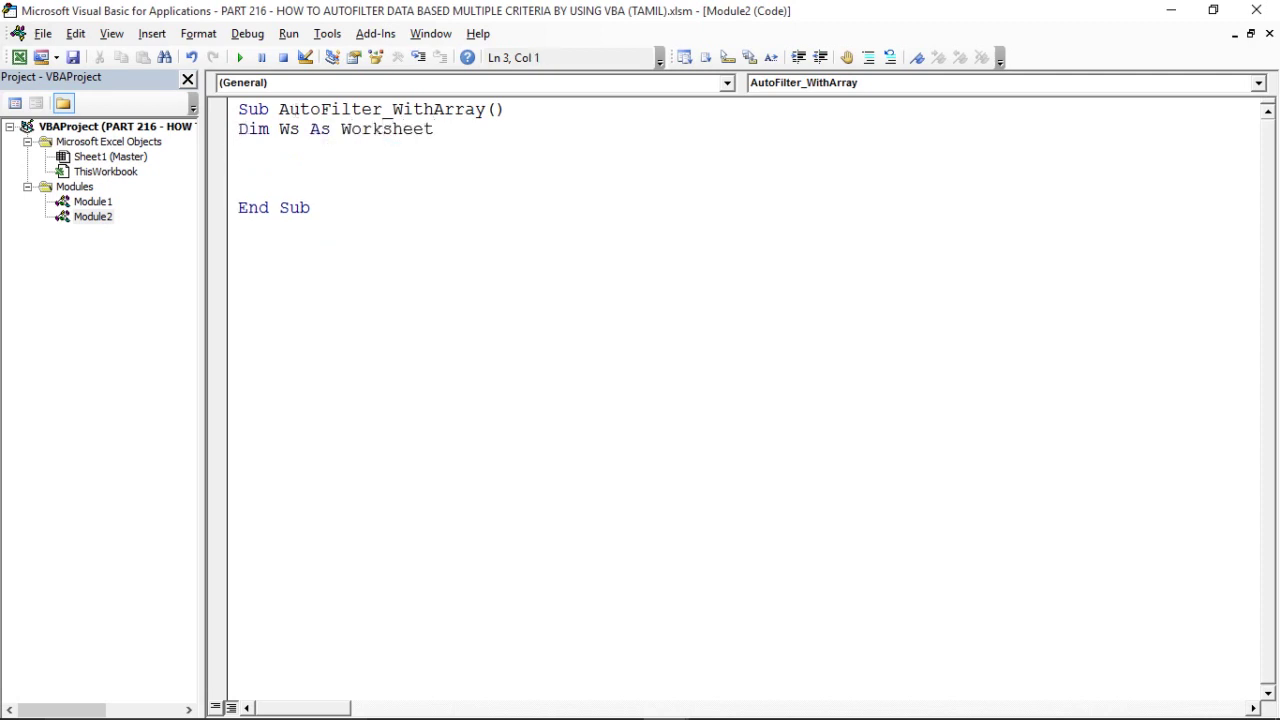
pyautogui.press('Return')
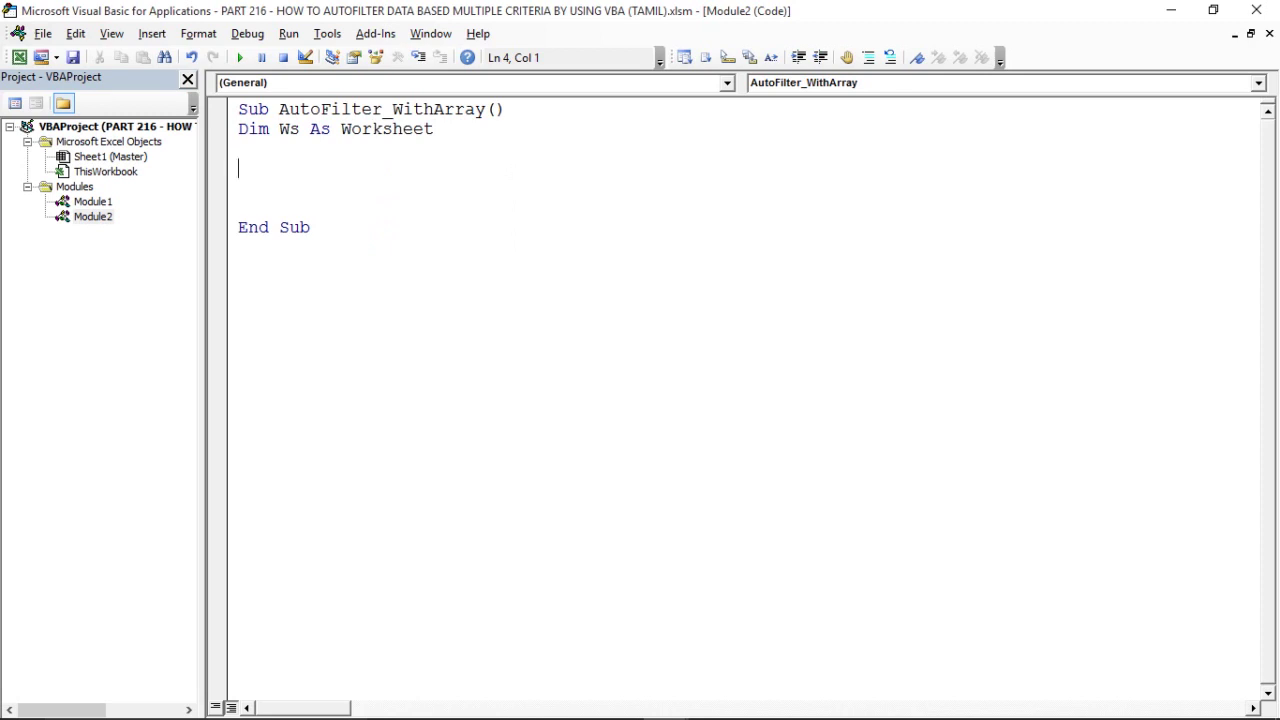
pyautogui.write('Set ')
pyautogui.write('Ws ')
pyautogui.write('= thiswo')
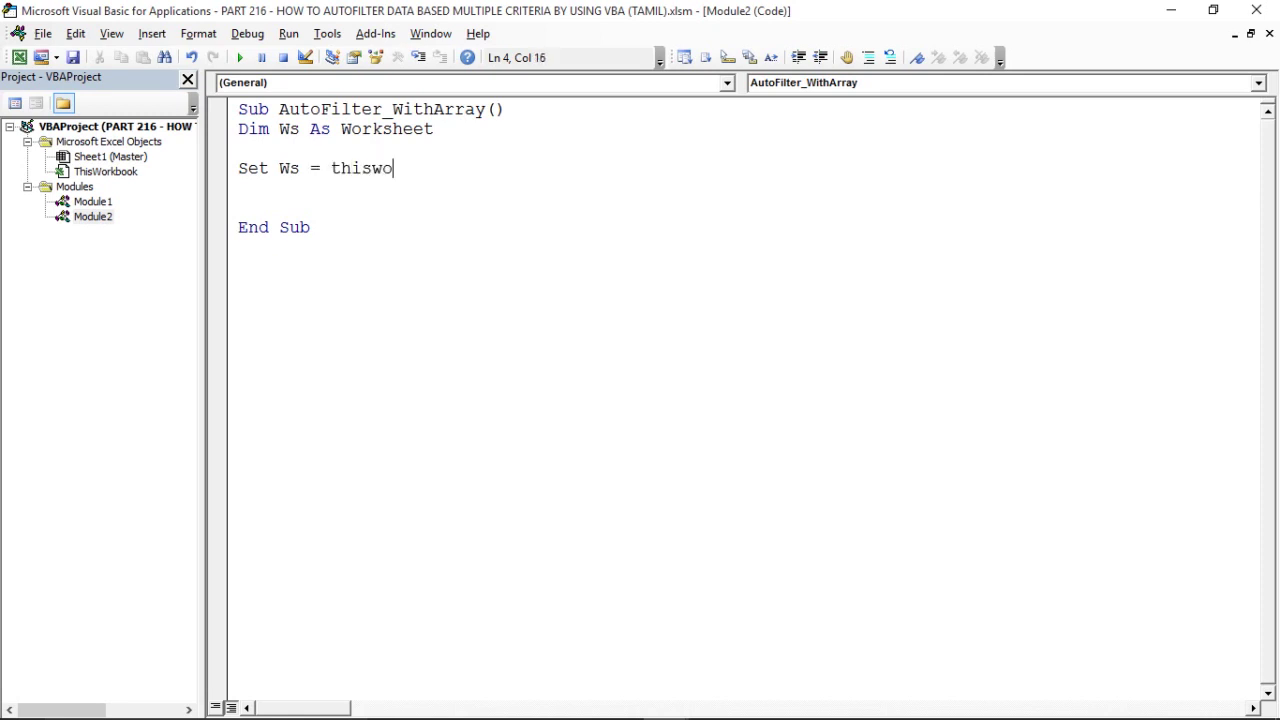
pyautogui.write('rkbook.')
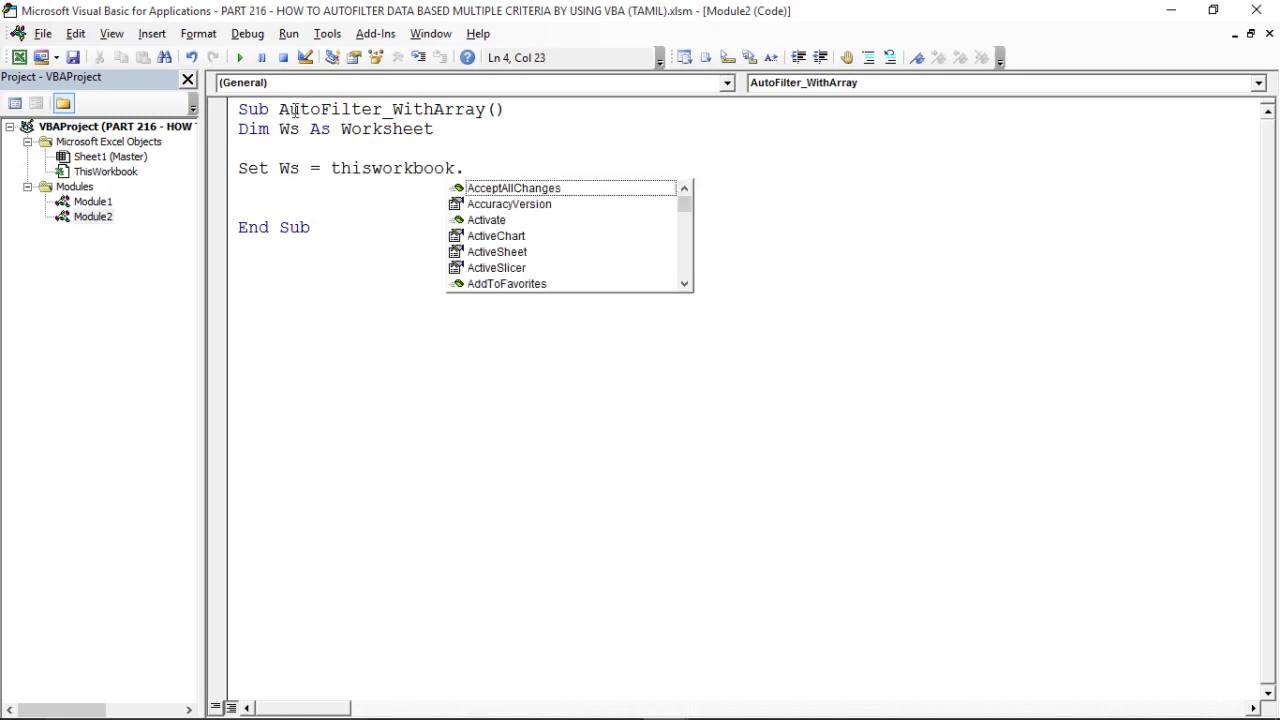
pyautogui.write('she')
pyautogui.press('Tab')
pyautogui.write('(')
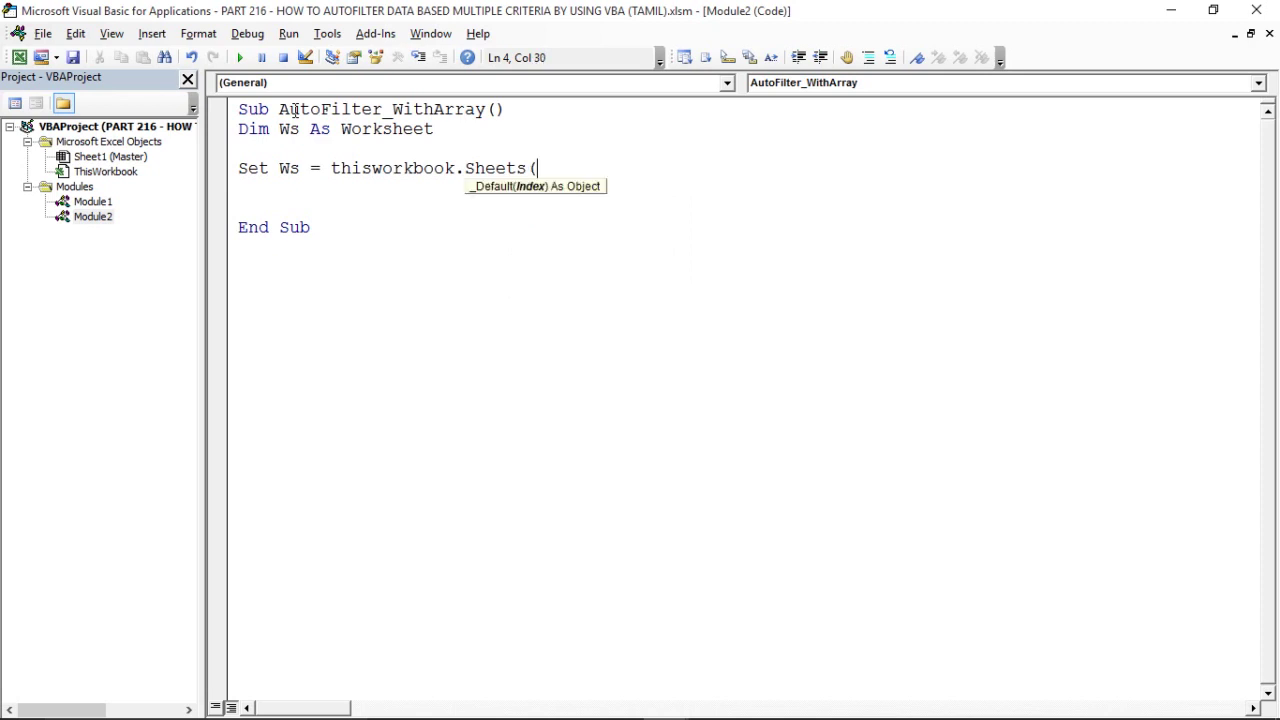
pyautogui.write('"Mast')
pyautogui.write('er")')
pyautogui.press('Return')
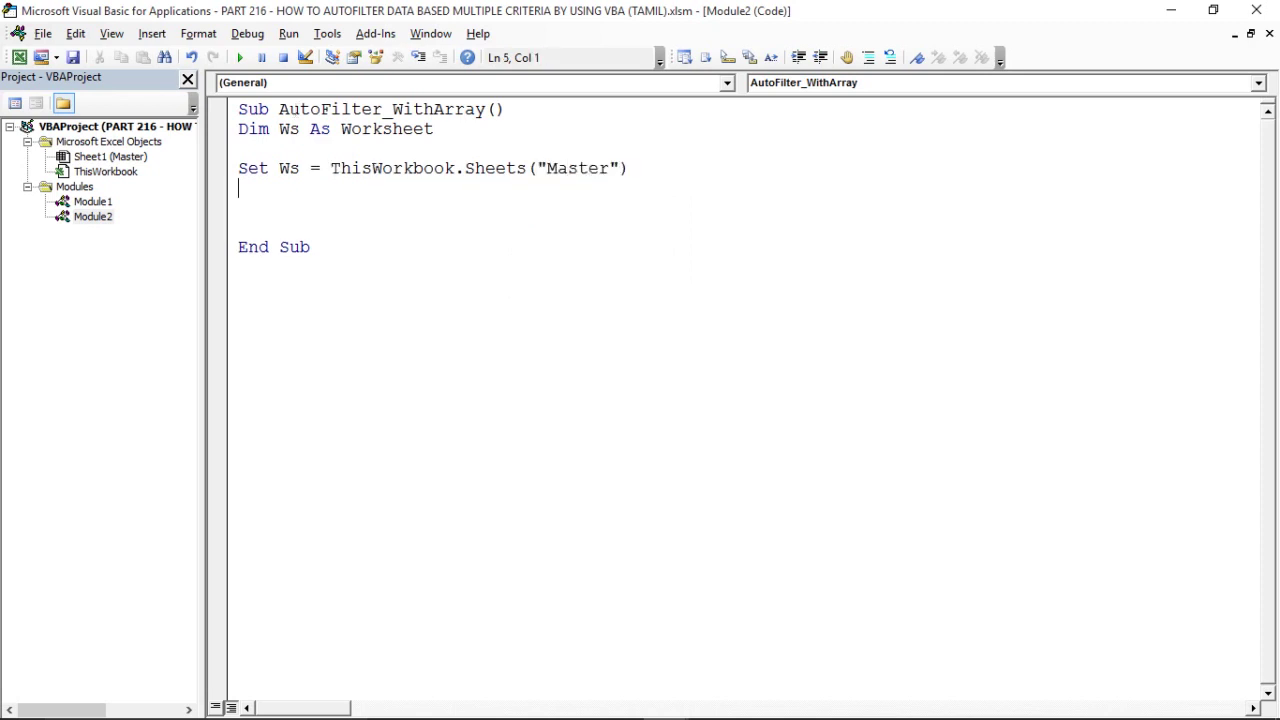
pyautogui.press('Return')
# Add Ws.AutoFilterMode = False, remove the extra blank line, and go back to Excel
pyautogui.write('W')
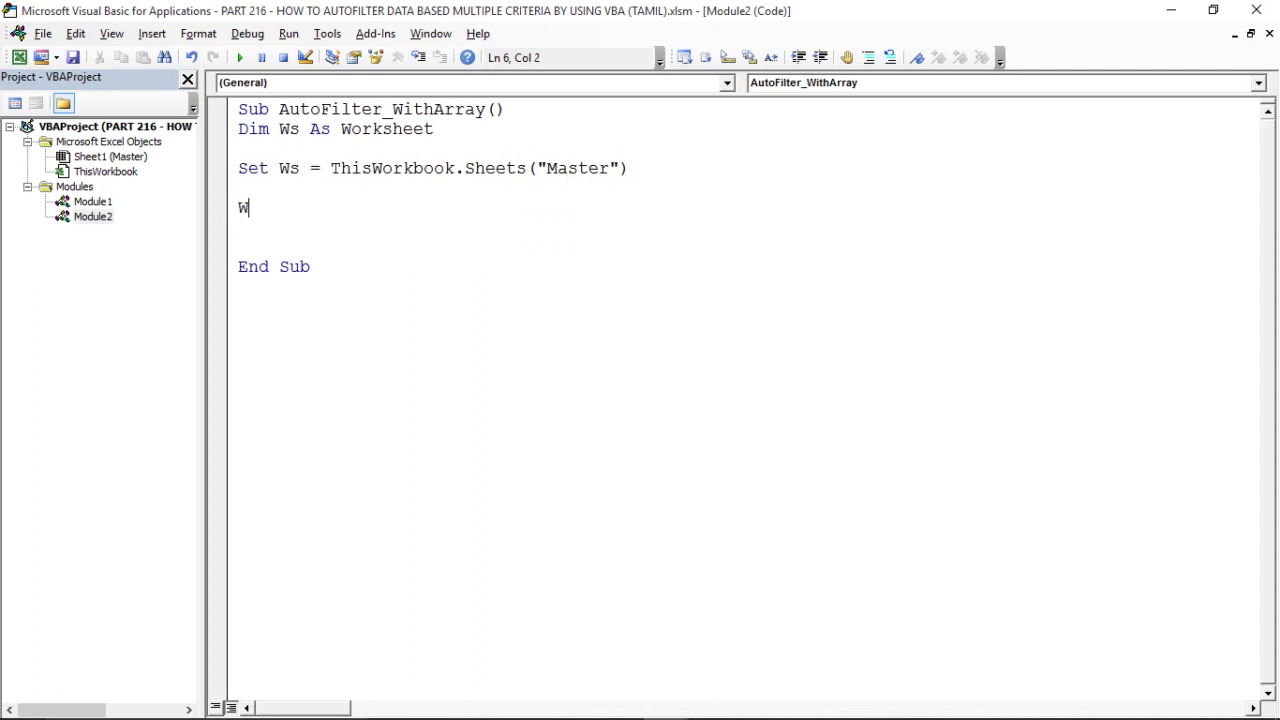
pyautogui.write('s.')
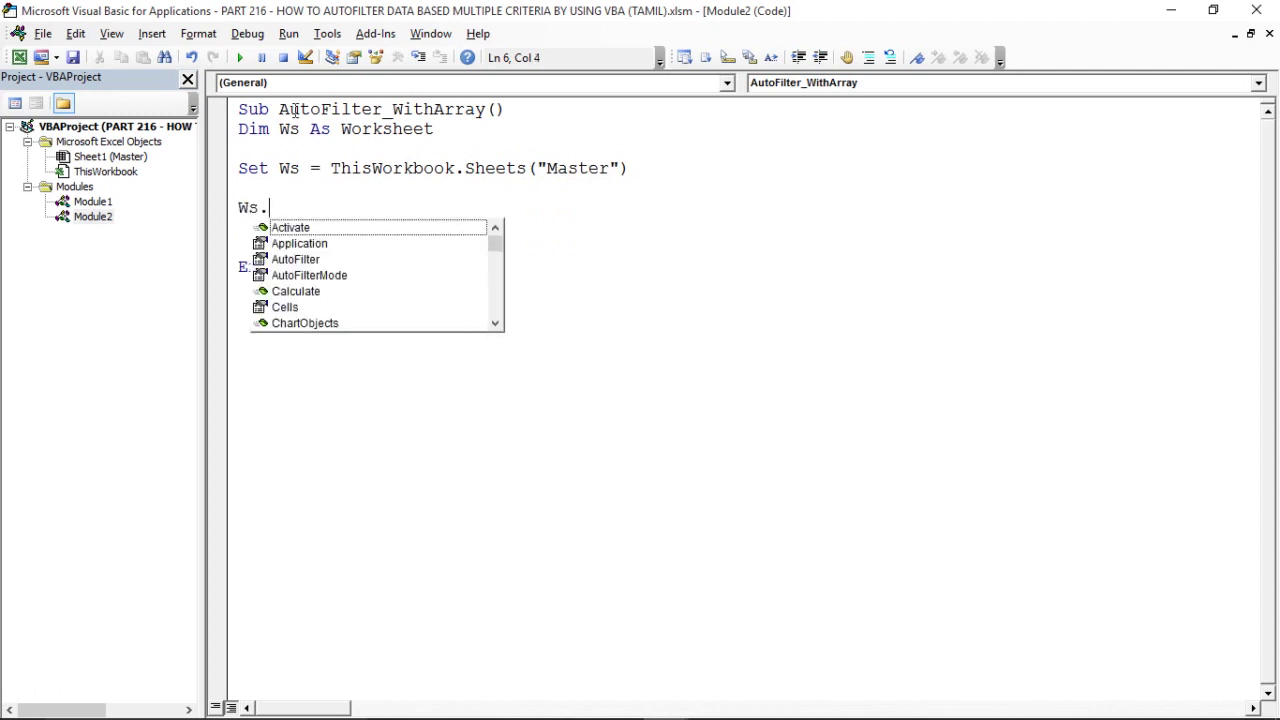
pyautogui.write('autofi')
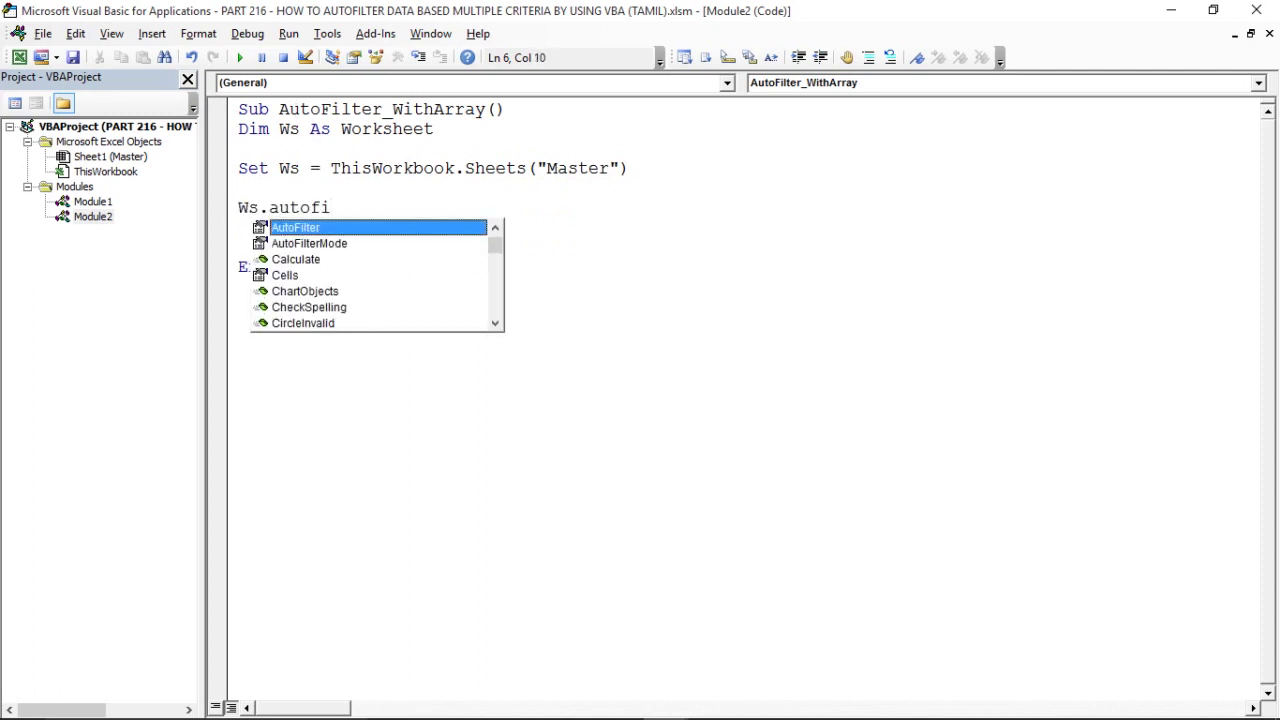
pyautogui.press('Tab')
pyautogui.write('m')
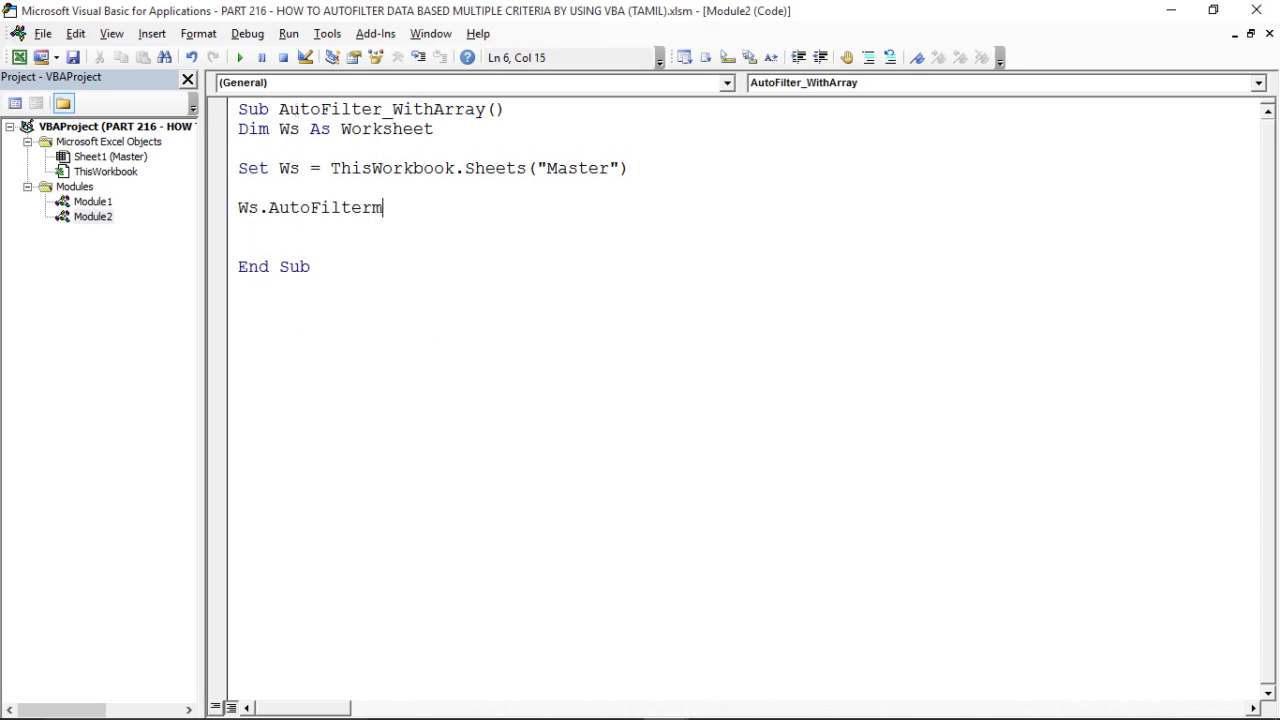
pyautogui.write('ode=f')
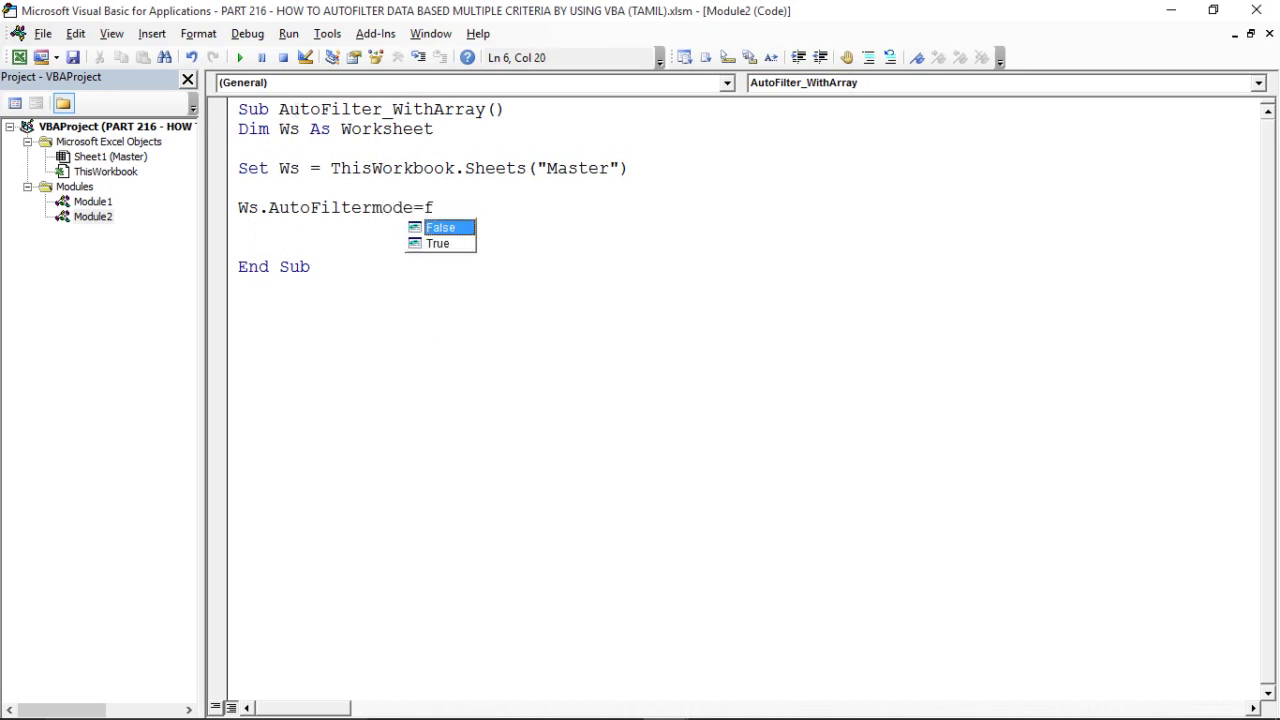
pyautogui.press('Tab')
pyautogui.press('Return')
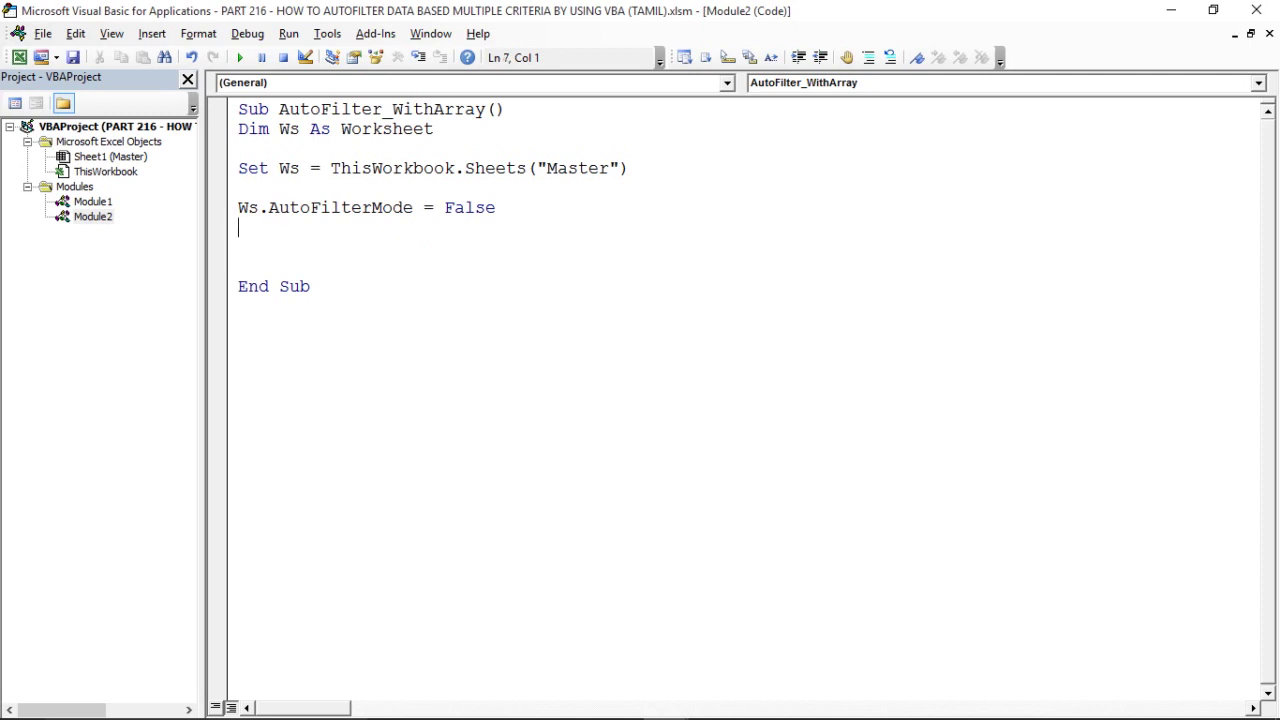
pyautogui.press('Return')
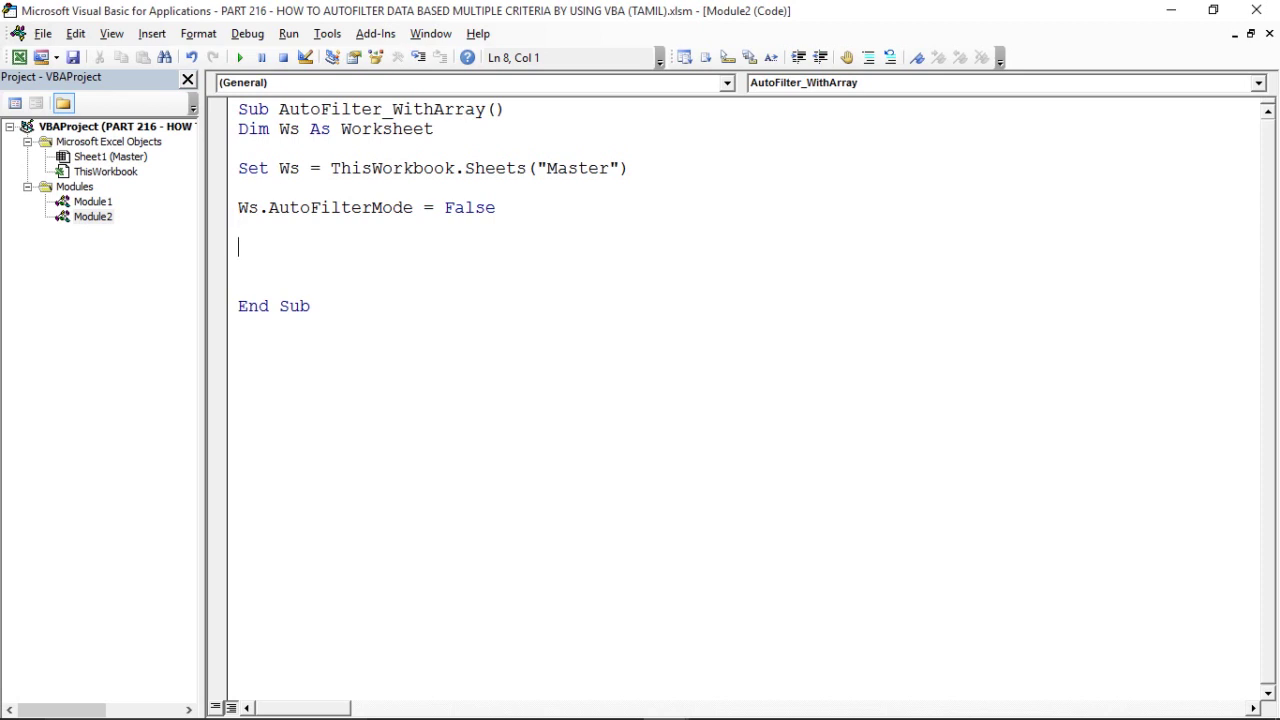
pyautogui.press('Up')
pyautogui.press('Up')
pyautogui.press('BackSpace')
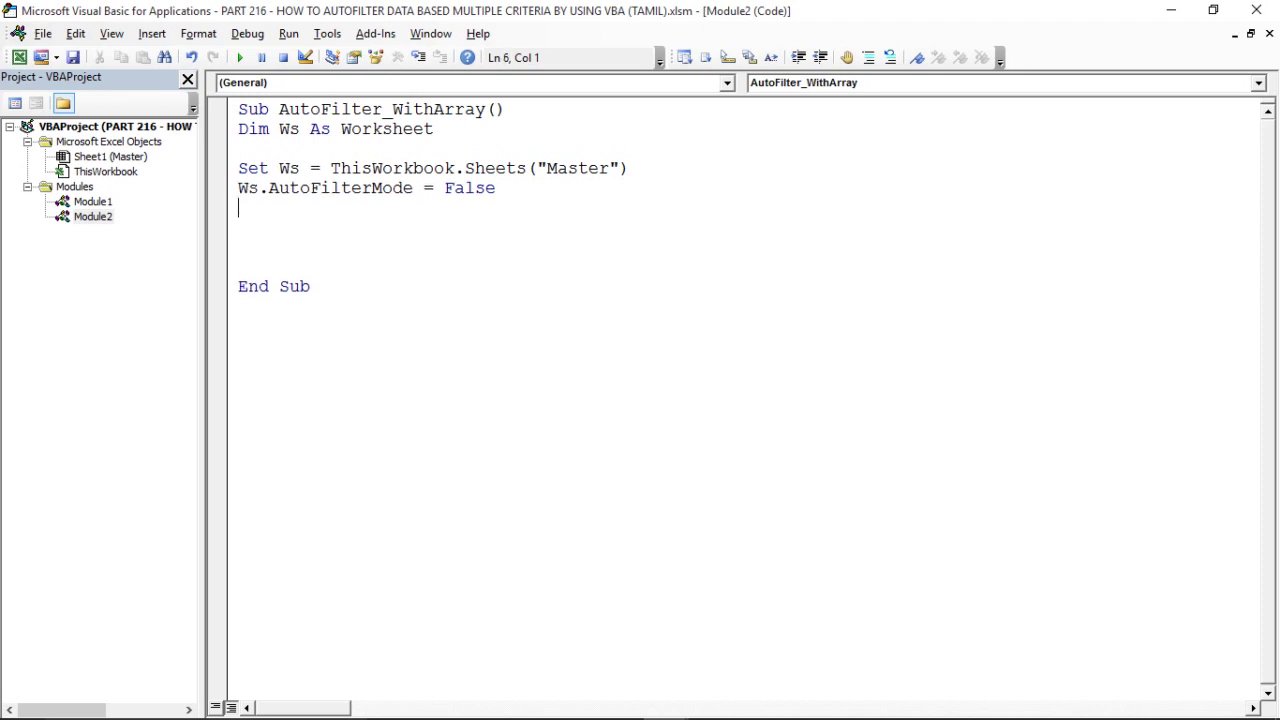
pyautogui.click(239, 227)
pyautogui.hotkey('alt', 'F11')
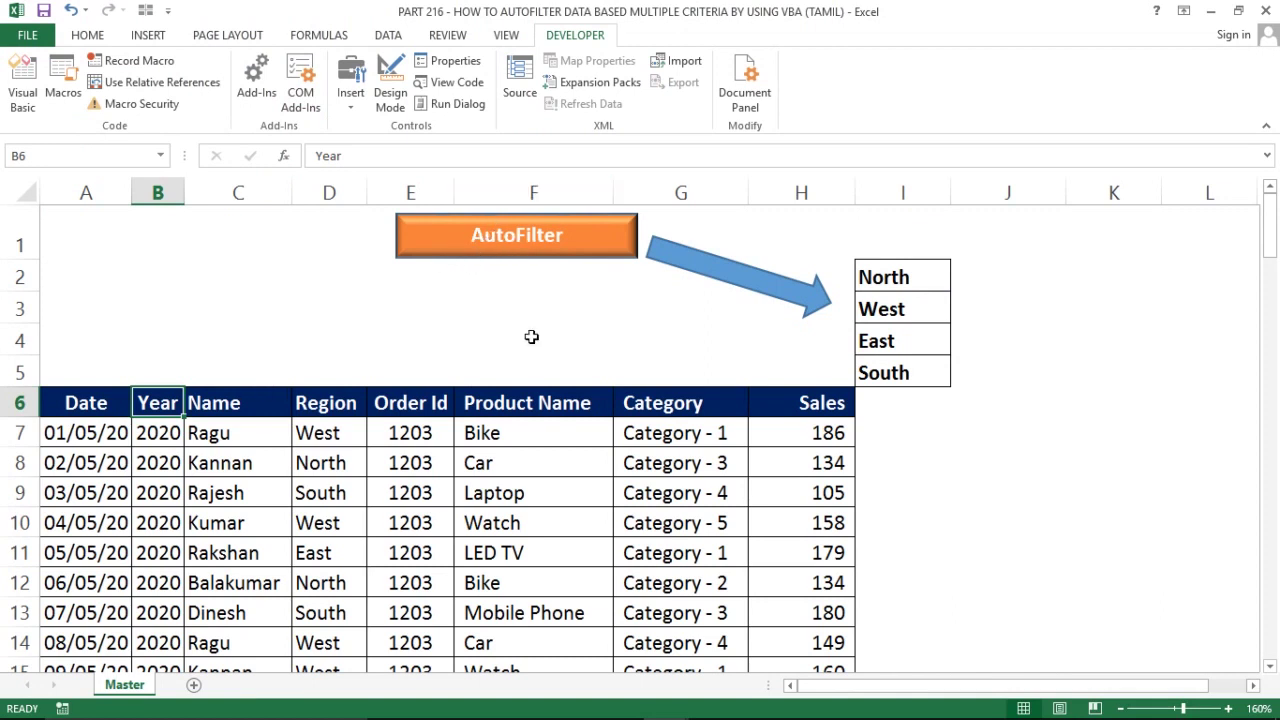
# Type Dim Region() As String below the AutoFilterMode line
pyautogui.hotkey('alt', 'F11')
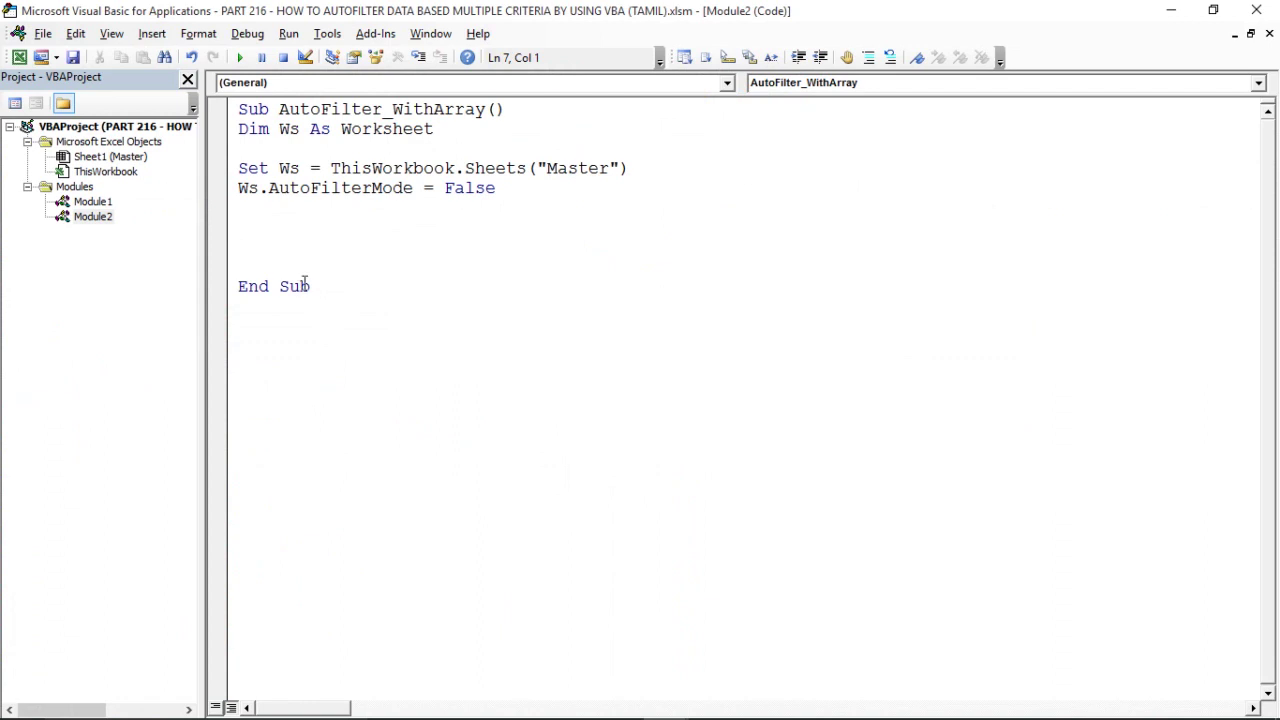
pyautogui.write('dim ')
pyautogui.write('Reg')
pyautogui.write('i')
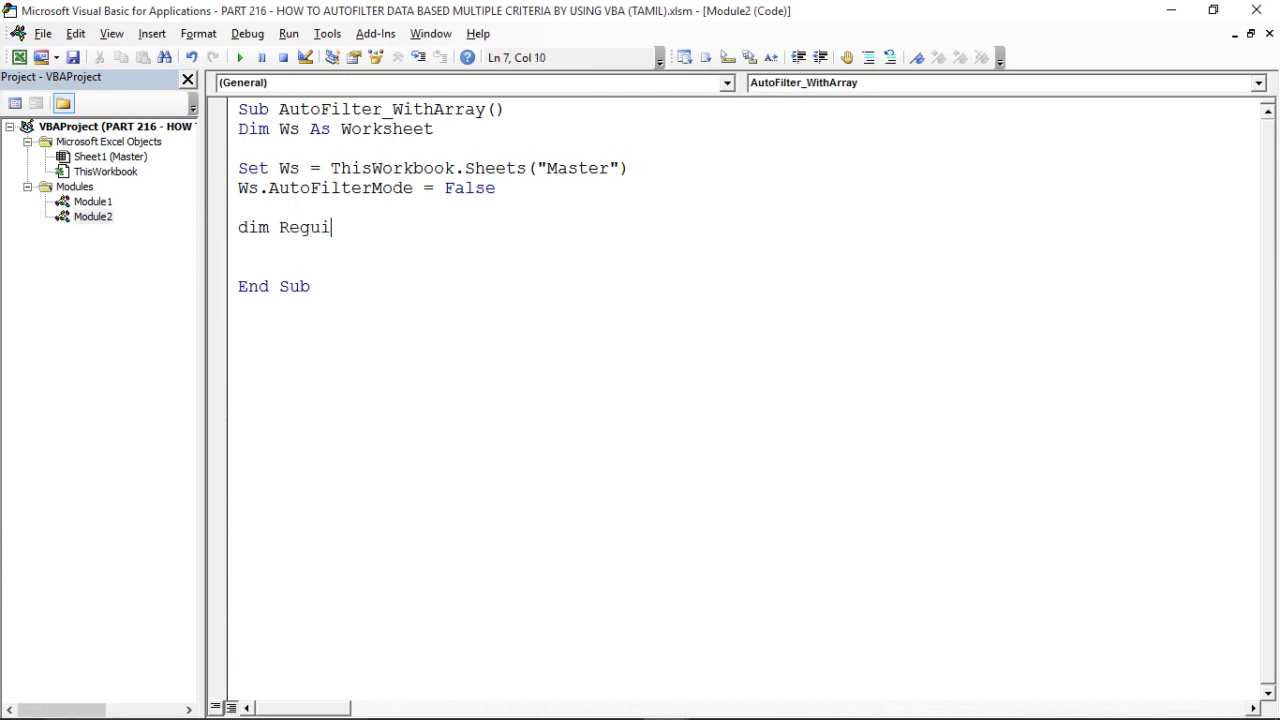
pyautogui.write('on')
pyautogui.press('BackSpace')
pyautogui.press('BackSpace')
pyautogui.press('BackSpace')
pyautogui.write('io')
pyautogui.write('n()')
pyautogui.write(' as str')
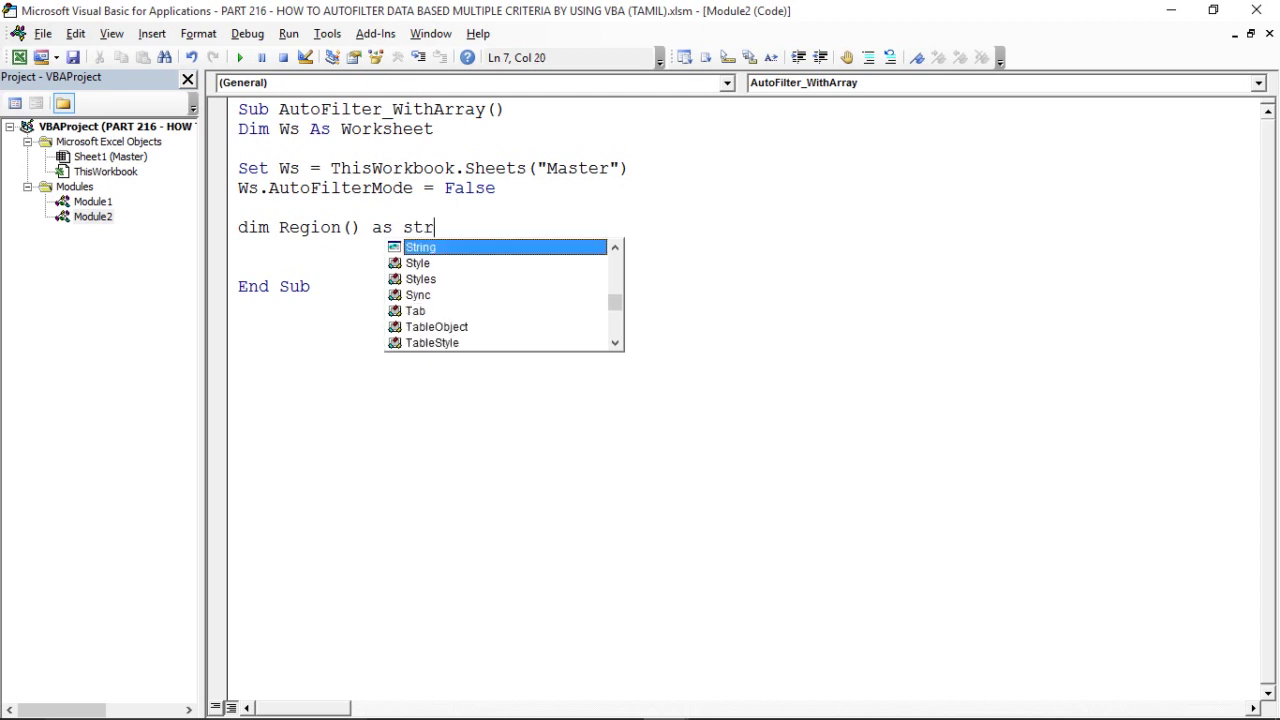
pyautogui.press('Tab')
pyautogui.press('Return')
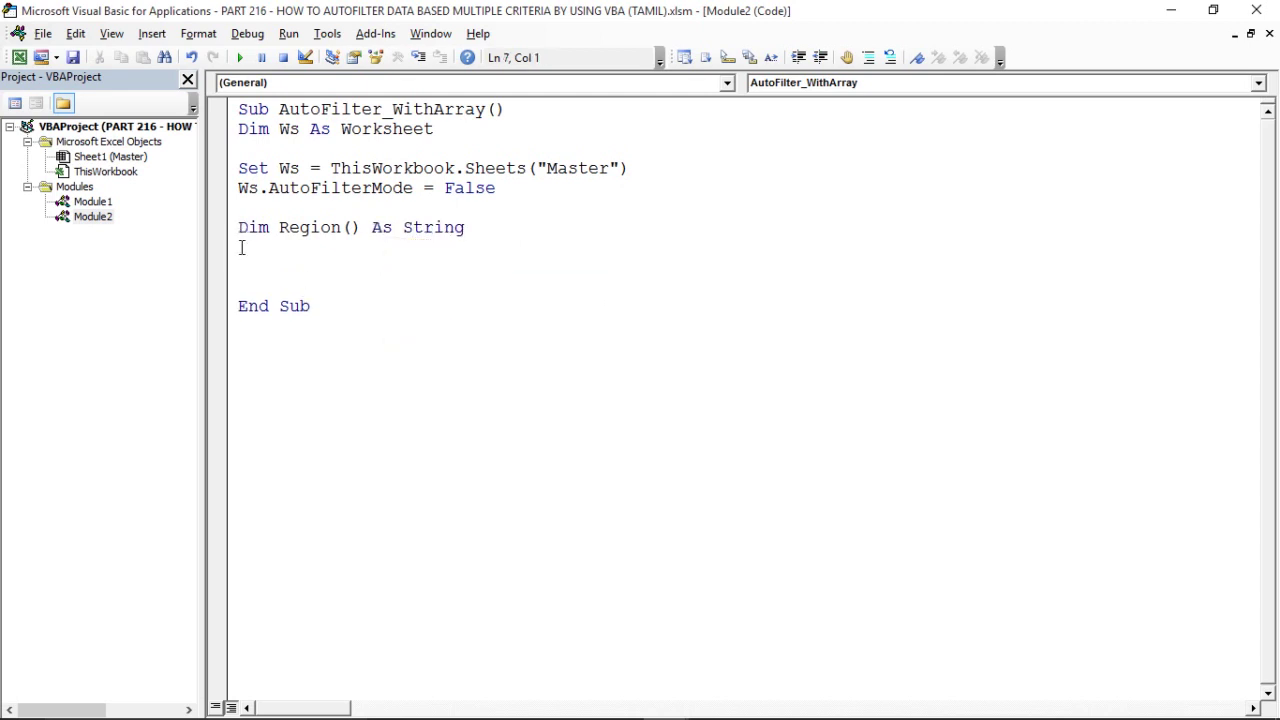
# Highlight Region() with its parentheses to point out the array declaration
pyautogui.doubleClick(280, 228)
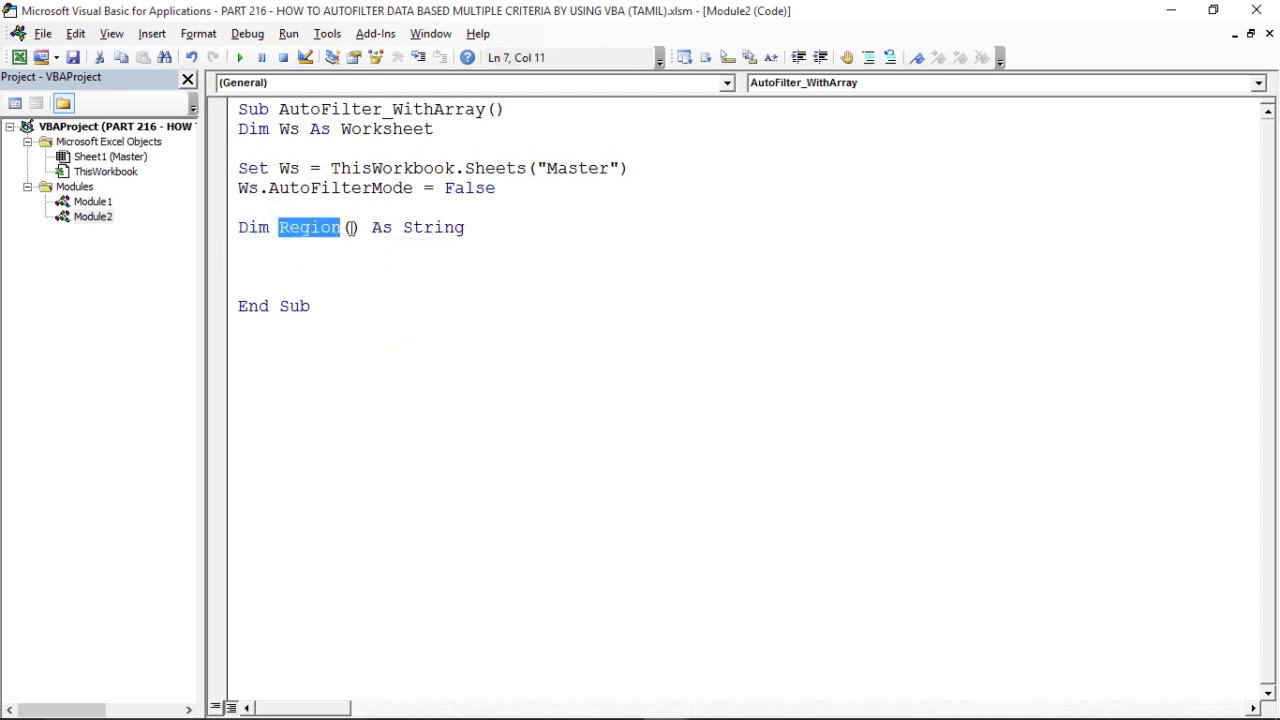
pyautogui.moveTo(350, 228); pyautogui.dragTo(363, 229)
pyautogui.click(309, 249)
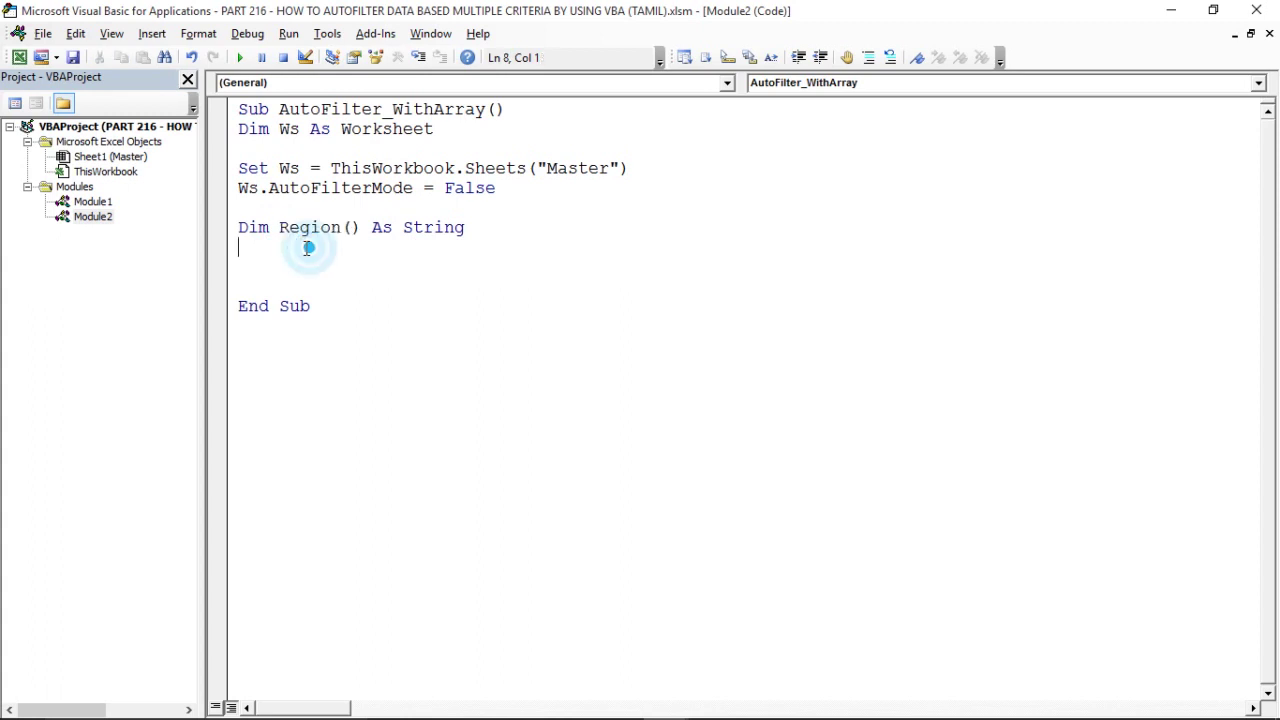
pyautogui.click(278, 228)
pyautogui.moveTo(278, 228); pyautogui.dragTo(361, 237)
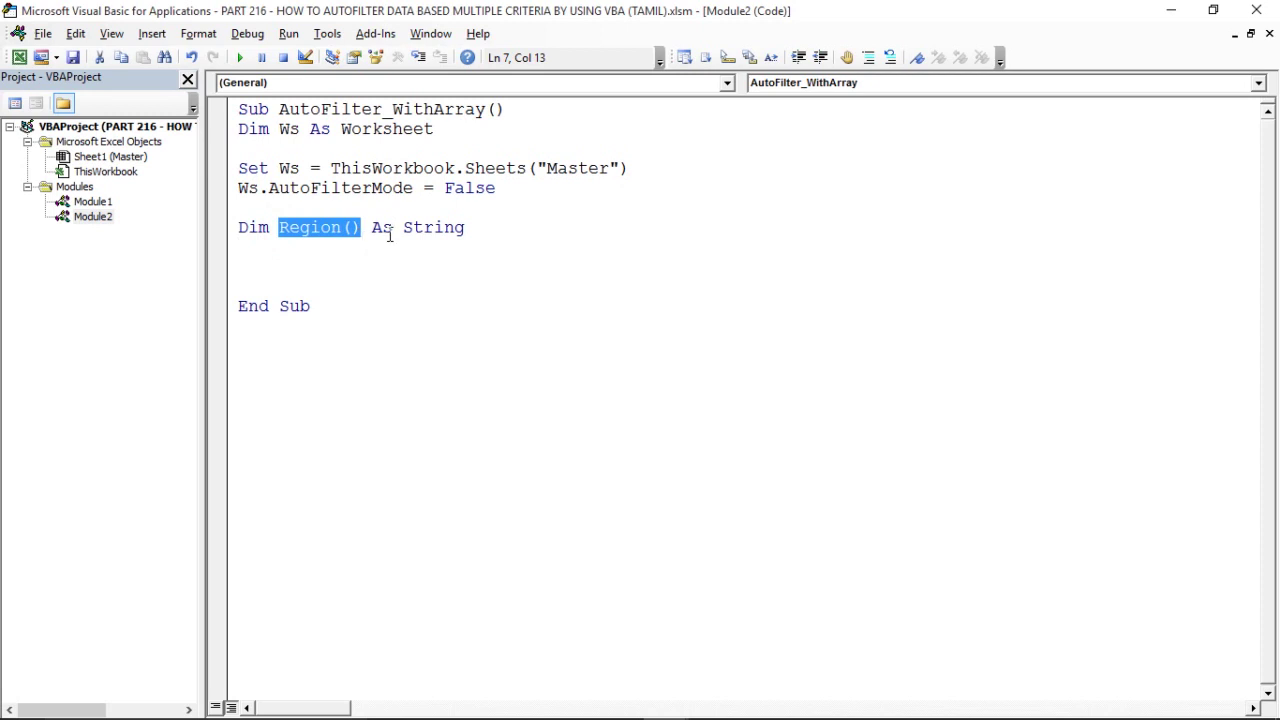
pyautogui.click(272, 248)
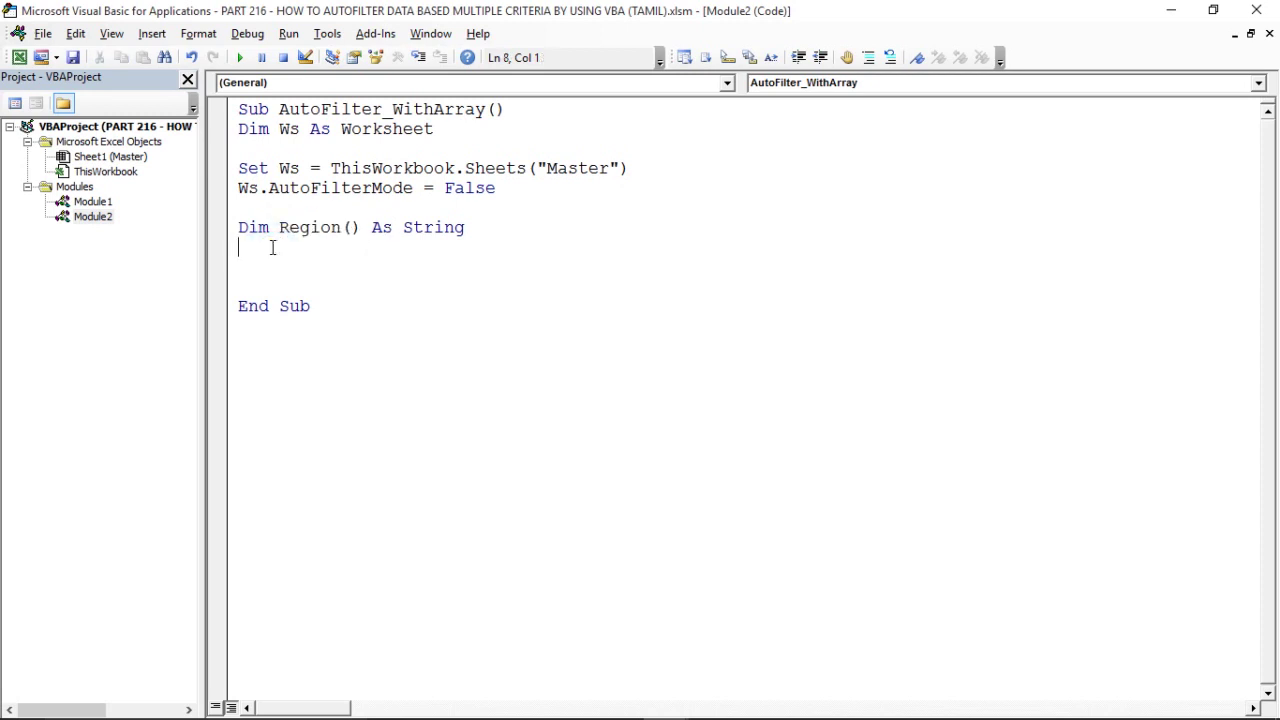
# Begin a new line: LastRow = Ws.Range("I
pyautogui.press('Return')
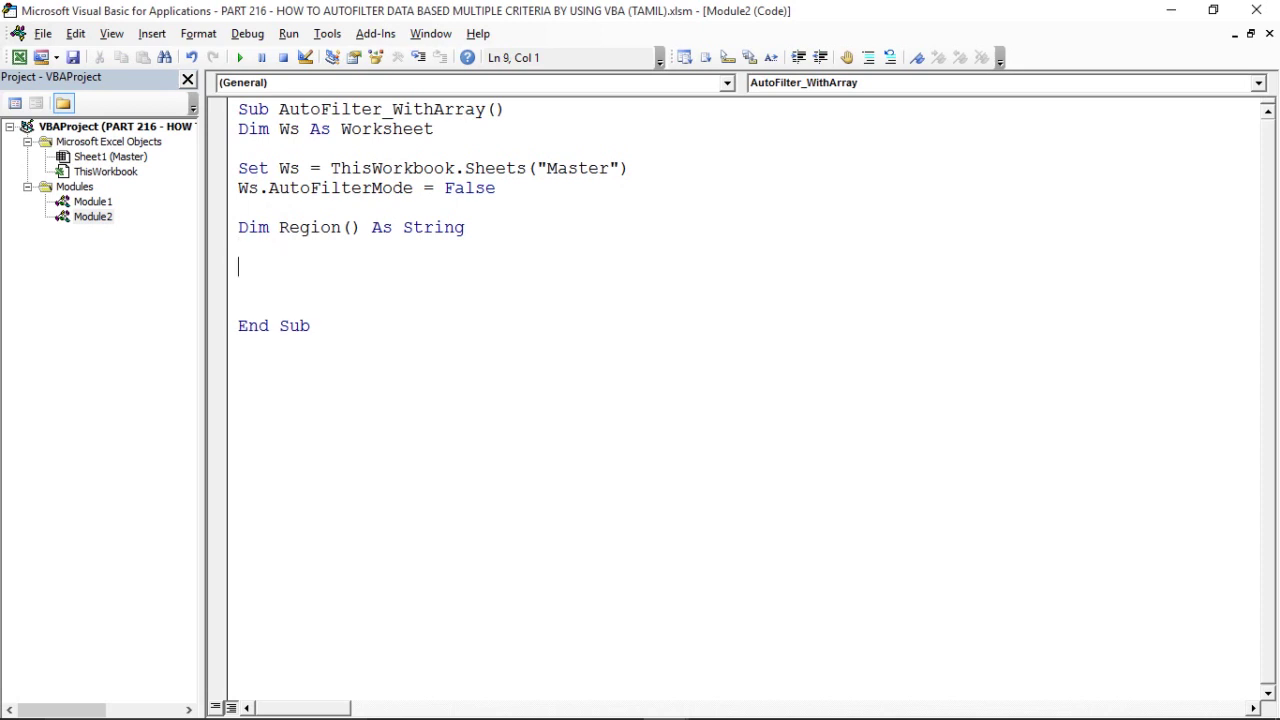
pyautogui.write('LastRo')
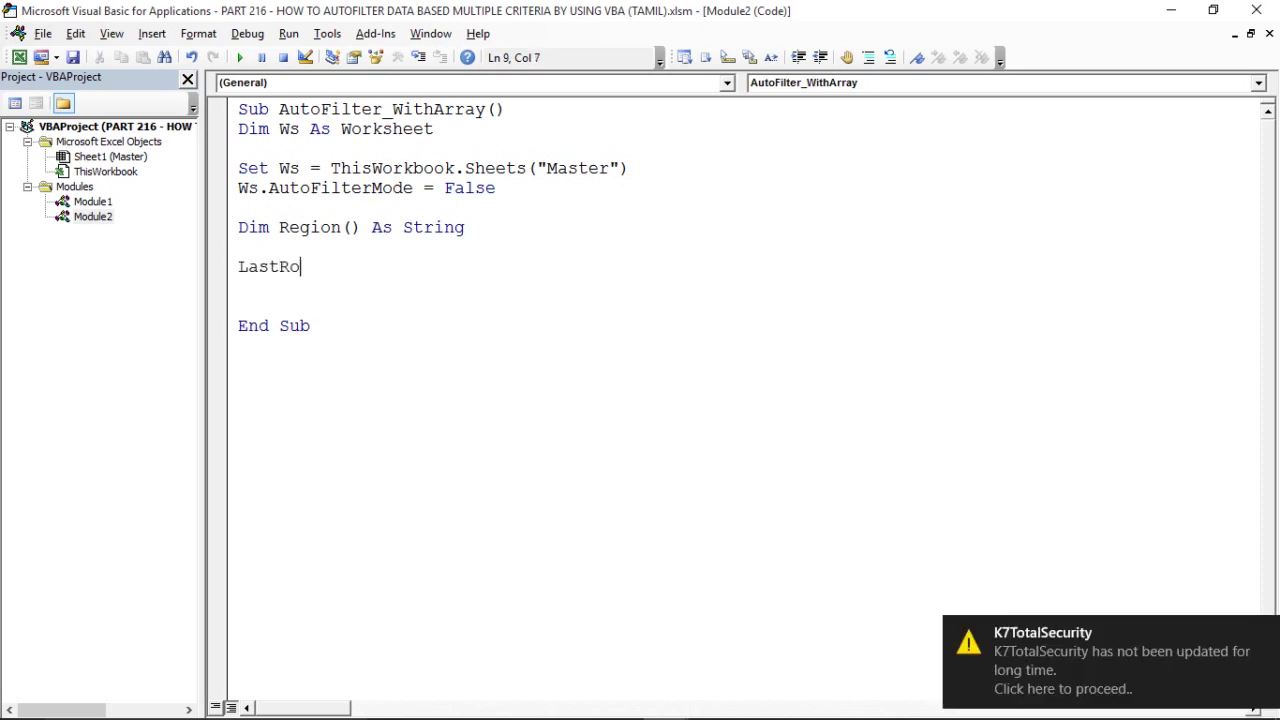
pyautogui.write('w= ')
pyautogui.write('Ws')
pyautogui.write('.ra')
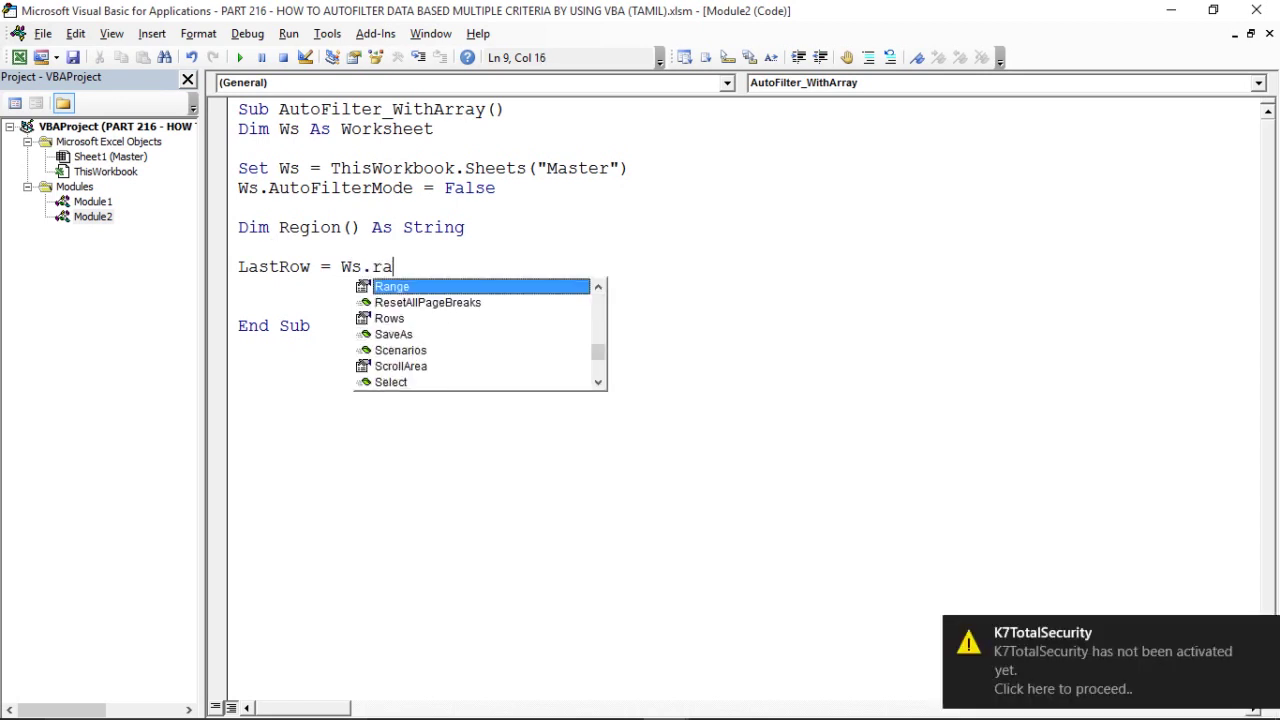
pyautogui.press('Tab')
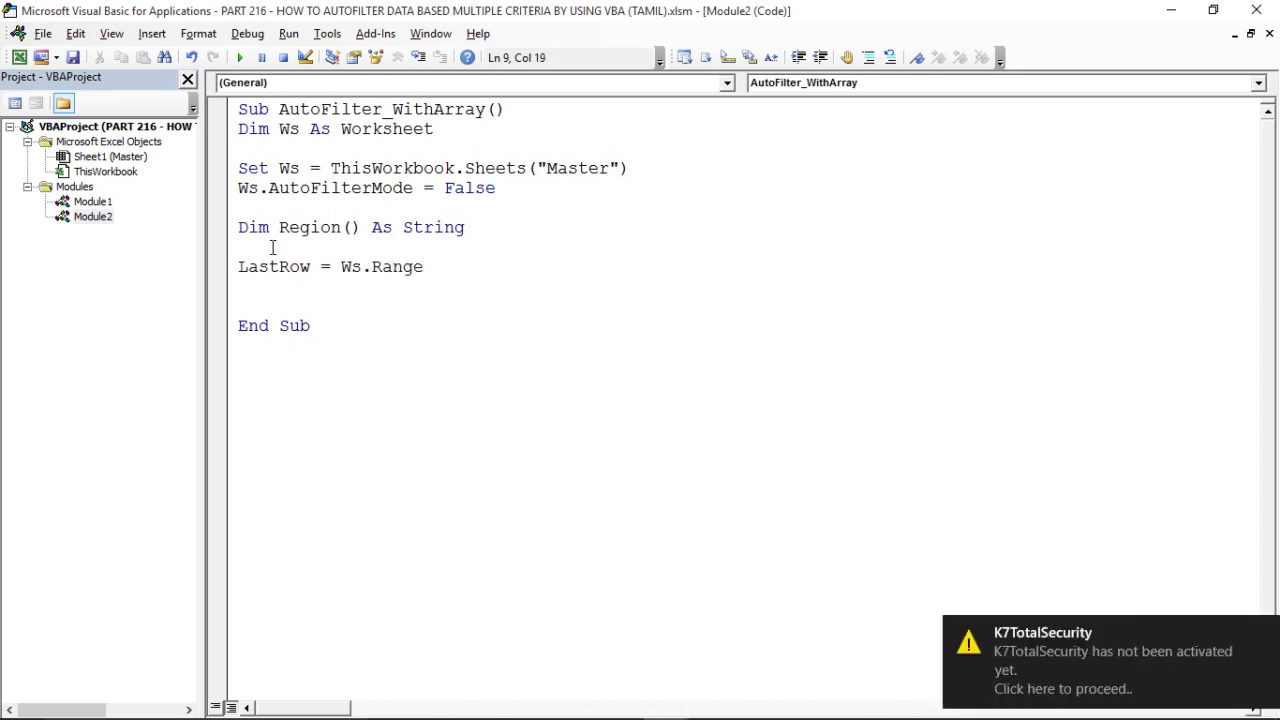
pyautogui.write('("A')
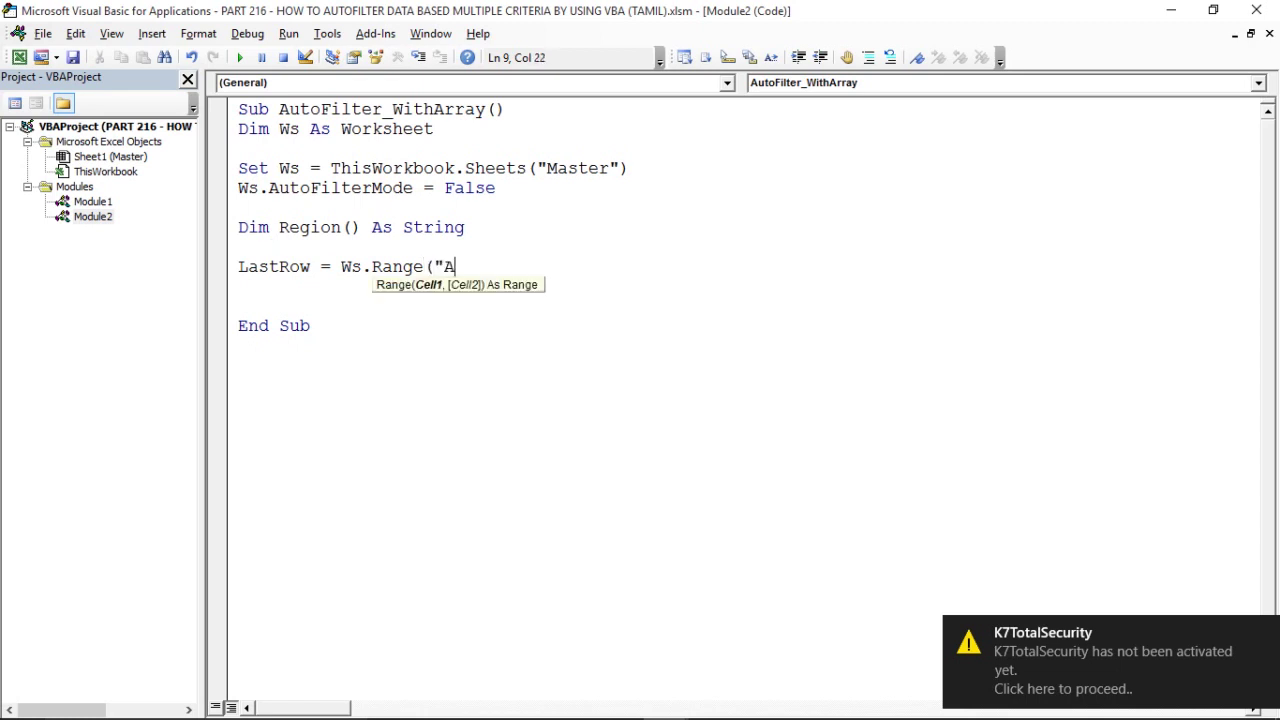
pyautogui.press('BackSpace')
pyautogui.write('I')
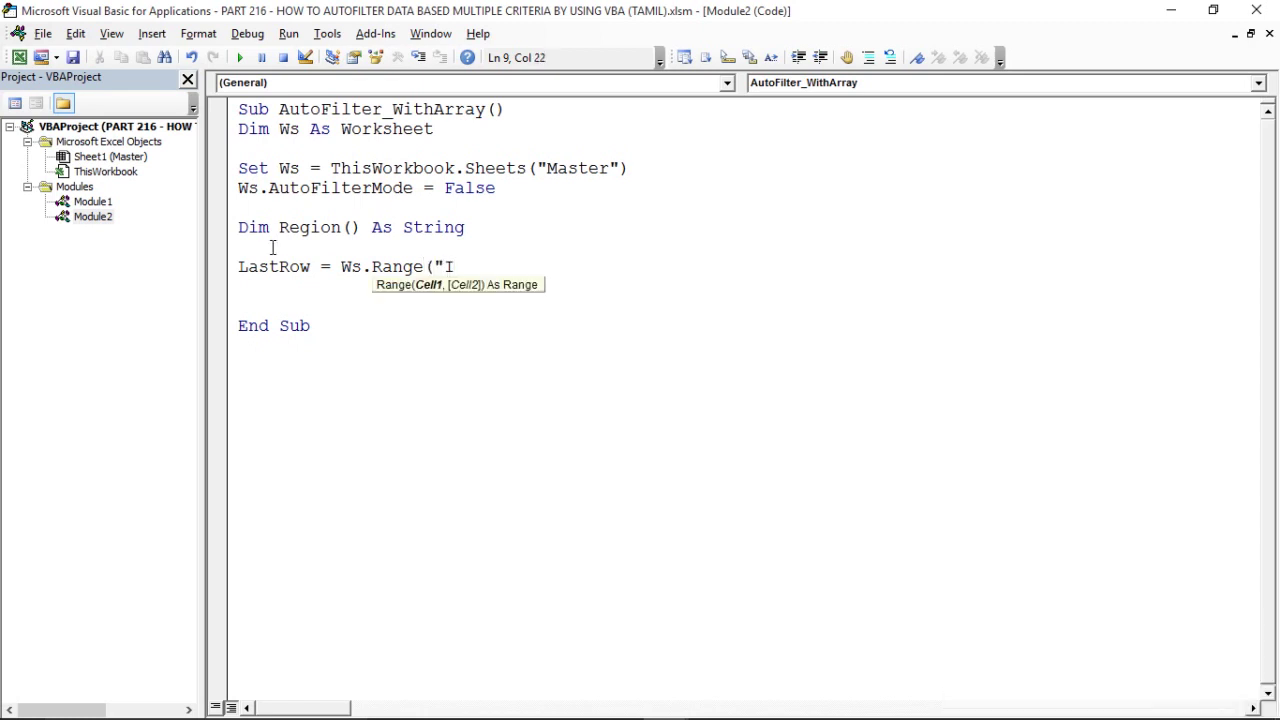
# Inspect the region list I2:I5 in column I on the worksheet
pyautogui.hotkey('alt', 'F11')
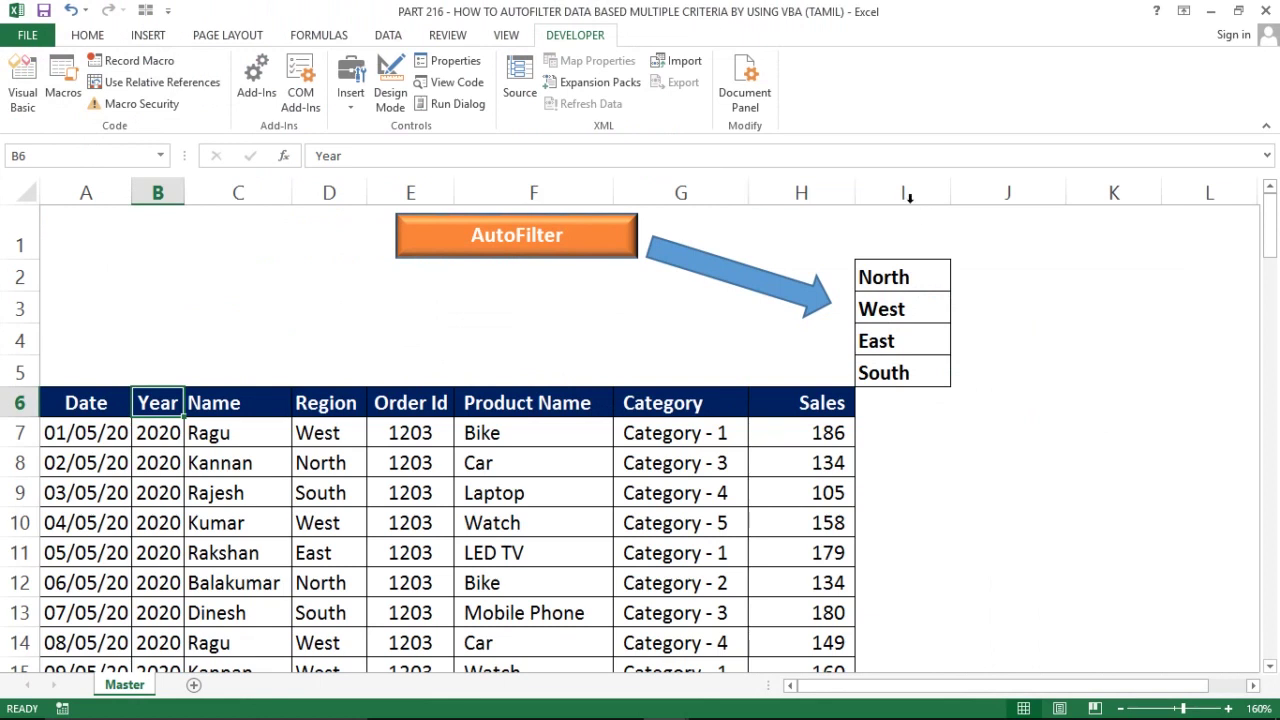
pyautogui.click(908, 196)
pyautogui.click(899, 265)
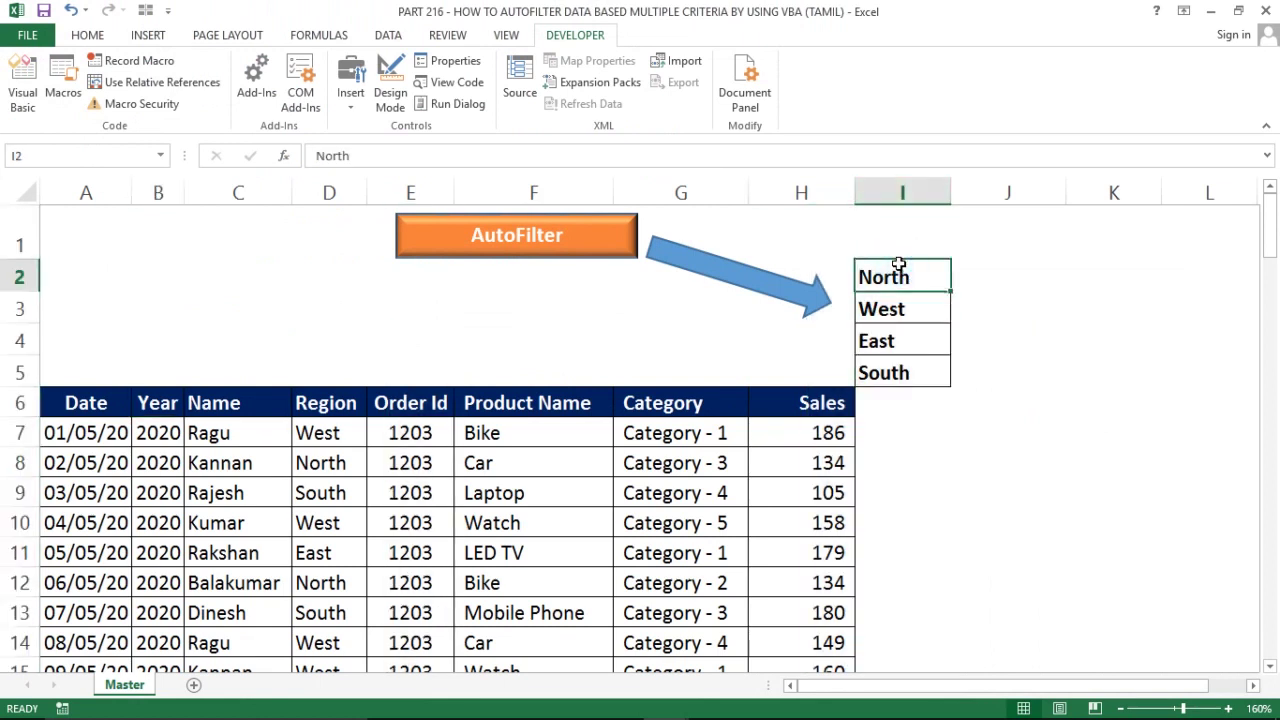
pyautogui.hotkey('ctrl', 'shift', 'Down')
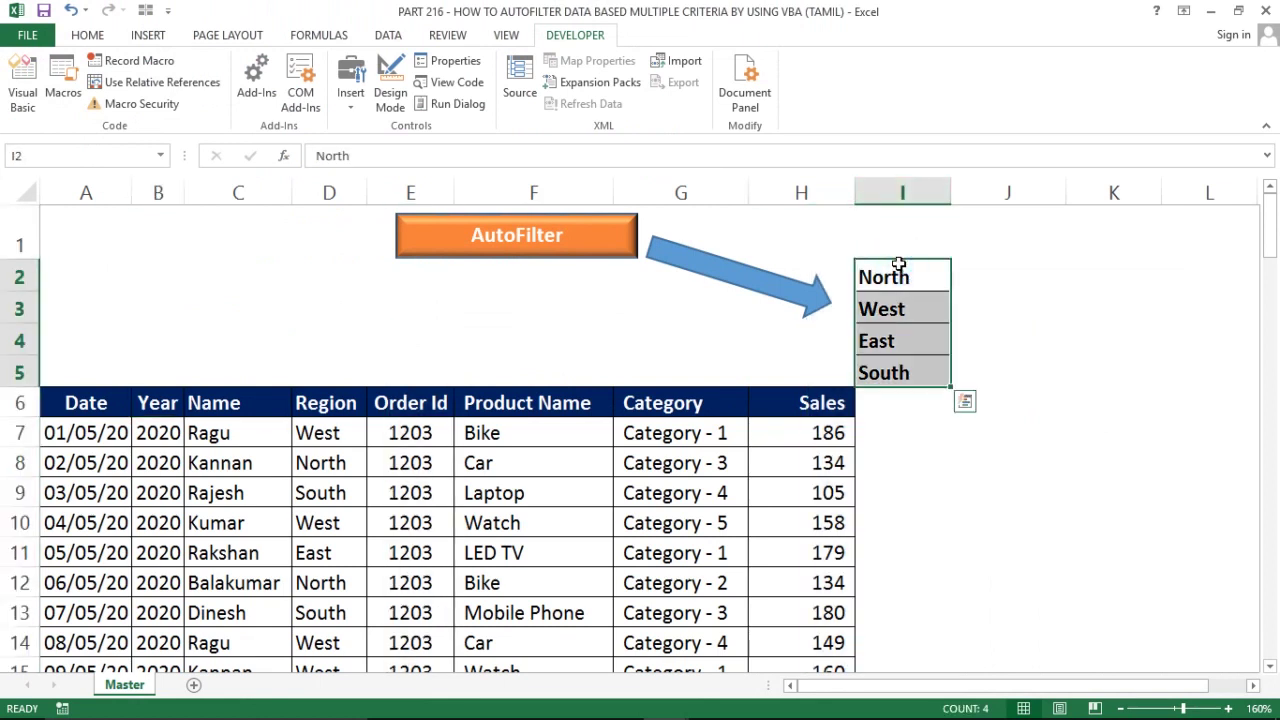
pyautogui.click(899, 265)
pyautogui.hotkey('ctrl', 'shift', 'Down')
pyautogui.press('Right')
pyautogui.hotkey('alt', 'F11')
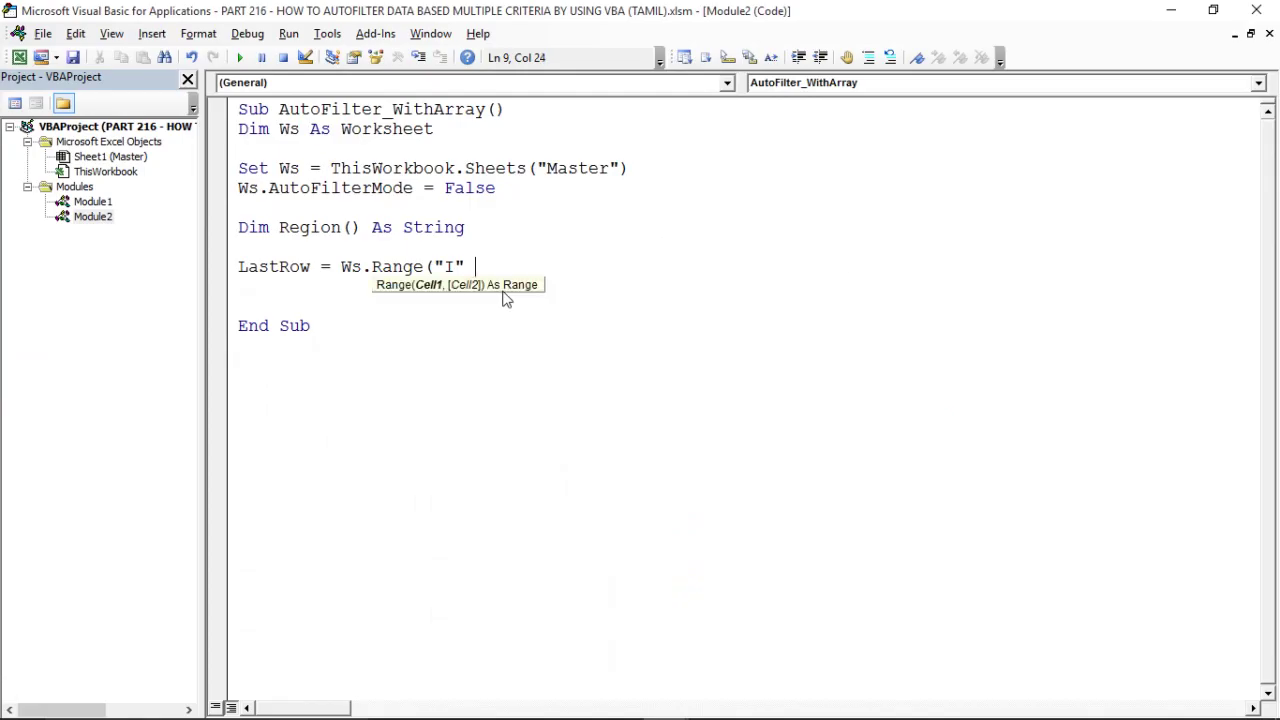
# Complete it as LastRow = Ws.Range("I" & Rows.Count).End(xlUp).Row
pyautogui.write('& rows.')
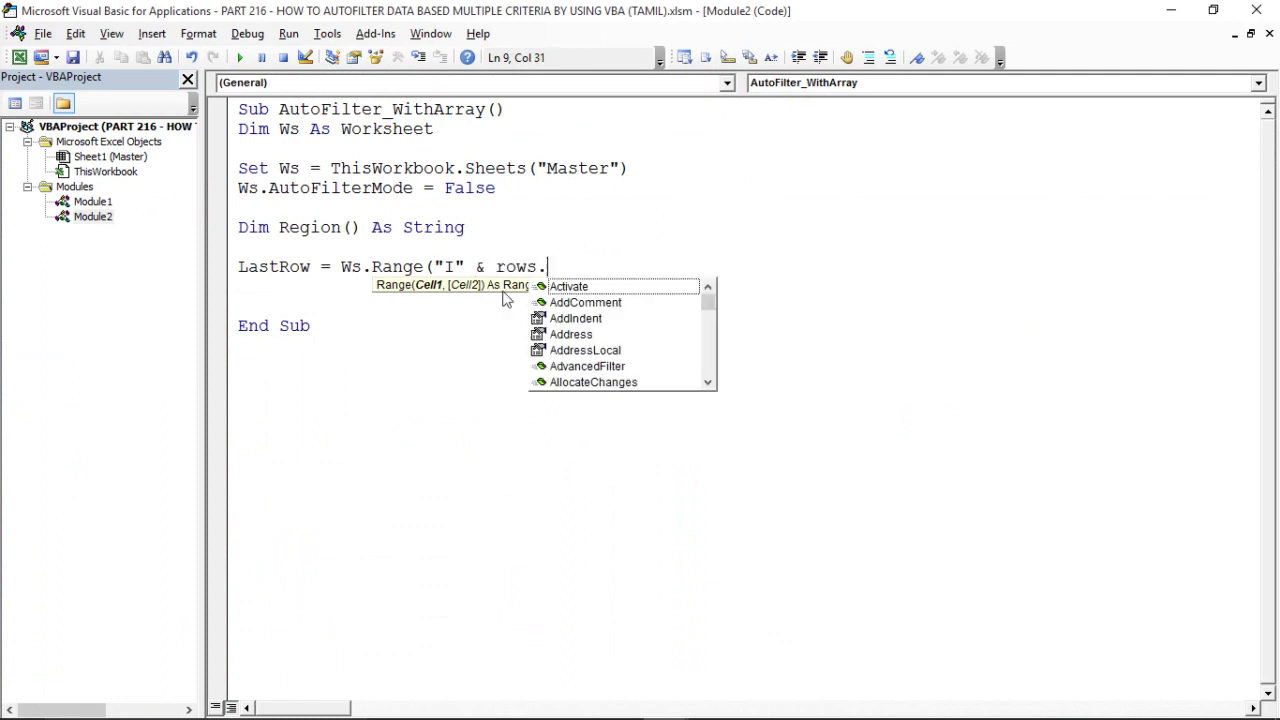
pyautogui.write('cou')
pyautogui.press('Tab')
pyautogui.write(')')
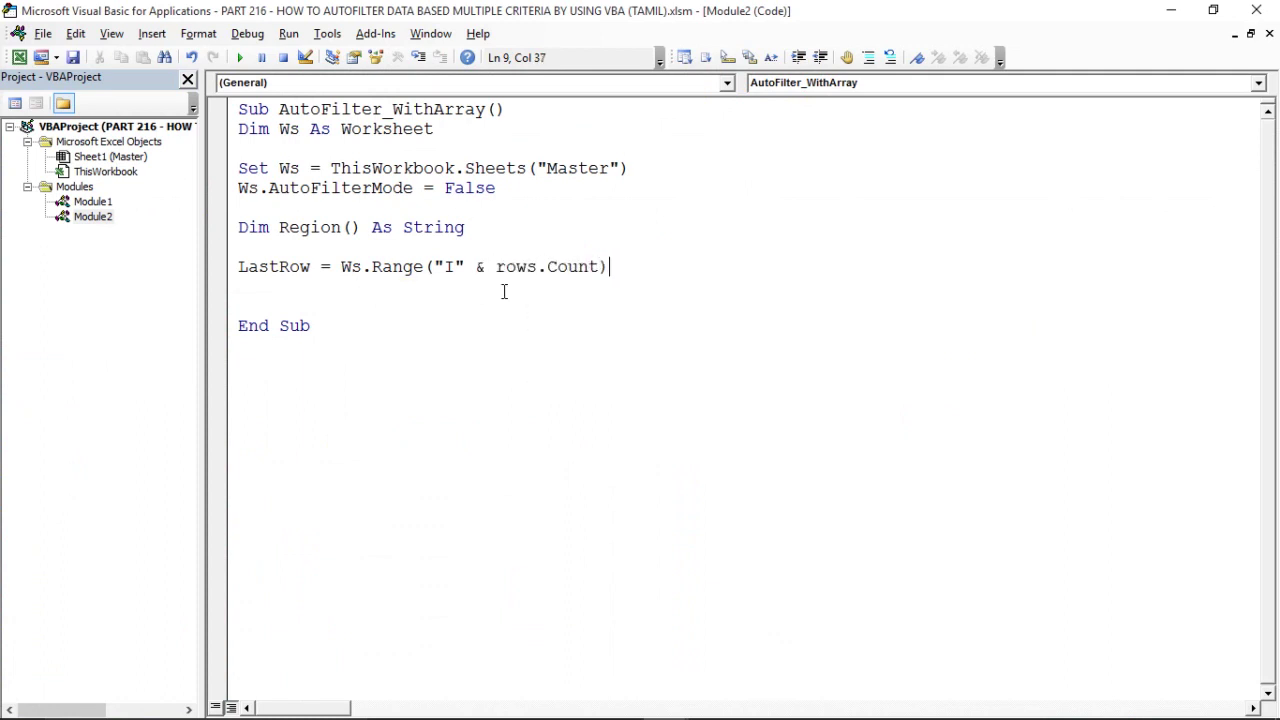
pyautogui.write('.end')
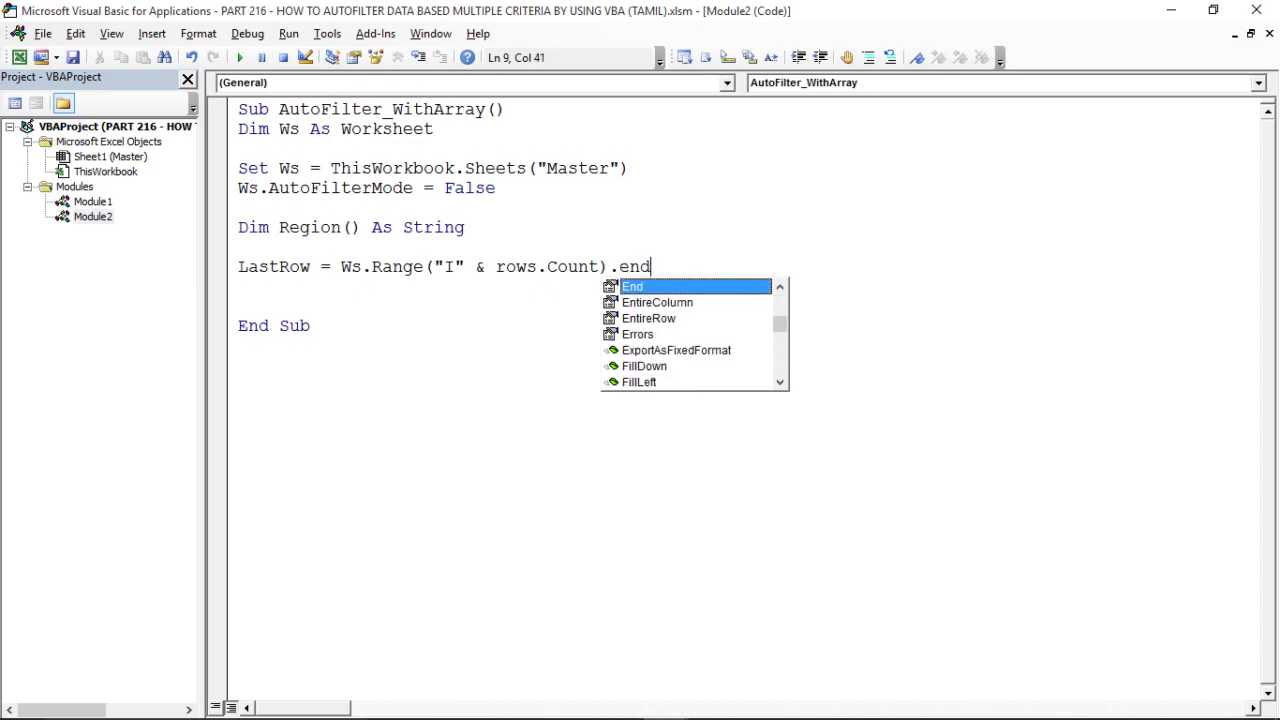
pyautogui.press('Tab')
pyautogui.write('(x')
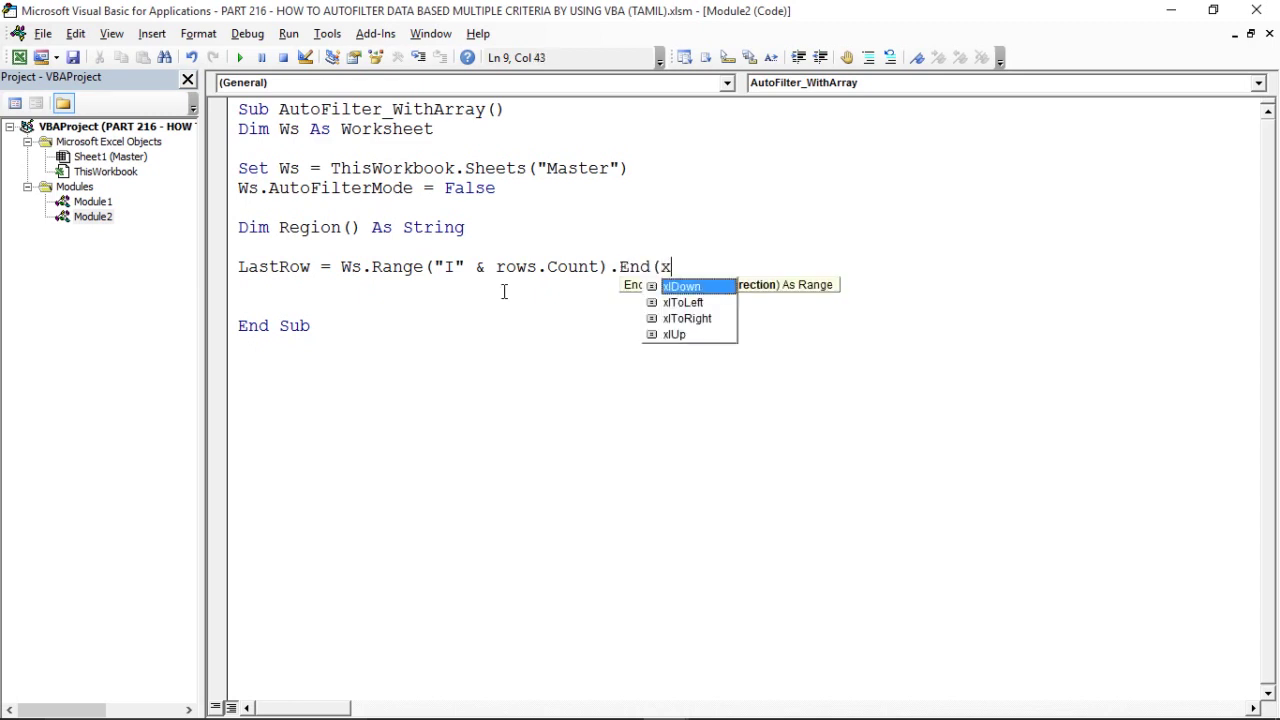
pyautogui.press('Down')
pyautogui.press('Down')
pyautogui.press('Down')
pyautogui.press('Tab')
pyautogui.write(')')
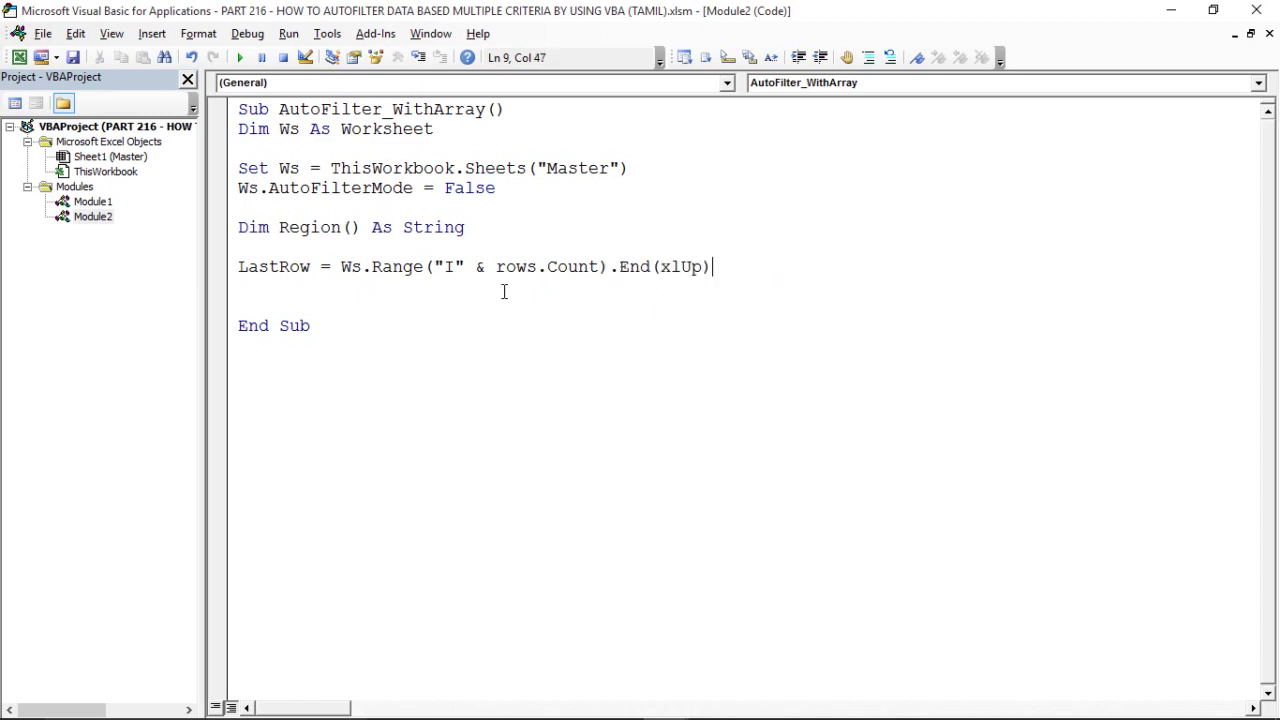
pyautogui.write('.row')
pyautogui.press('Tab')
pyautogui.press('Return')
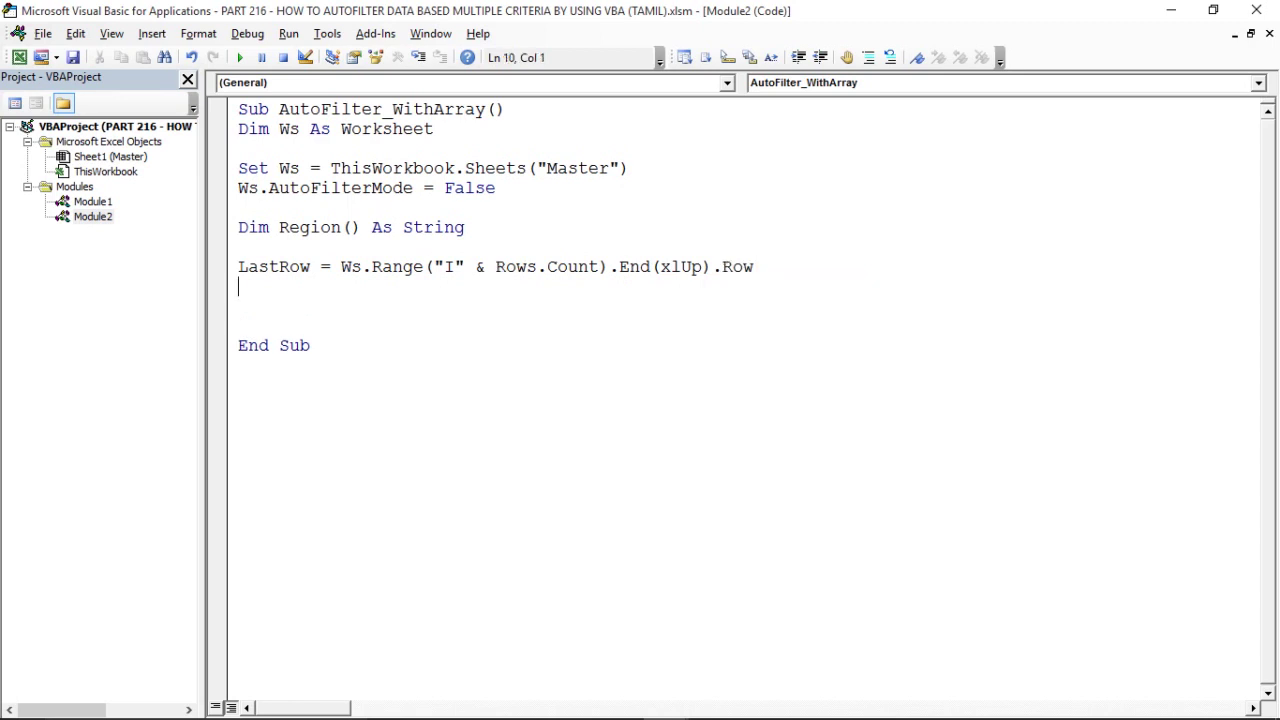
# Highlight LastRow and show row 5, the last region row, on the worksheet
pyautogui.doubleClick(297, 270)
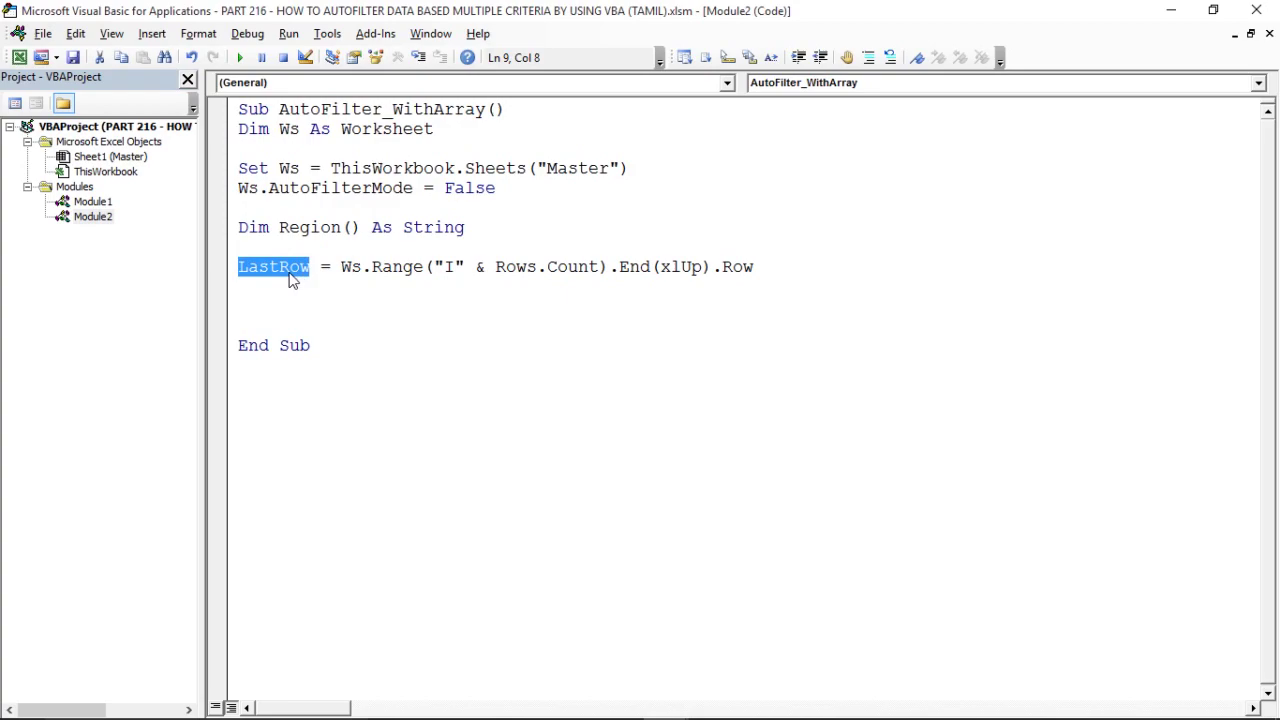
pyautogui.hotkey('alt', 'Tab')
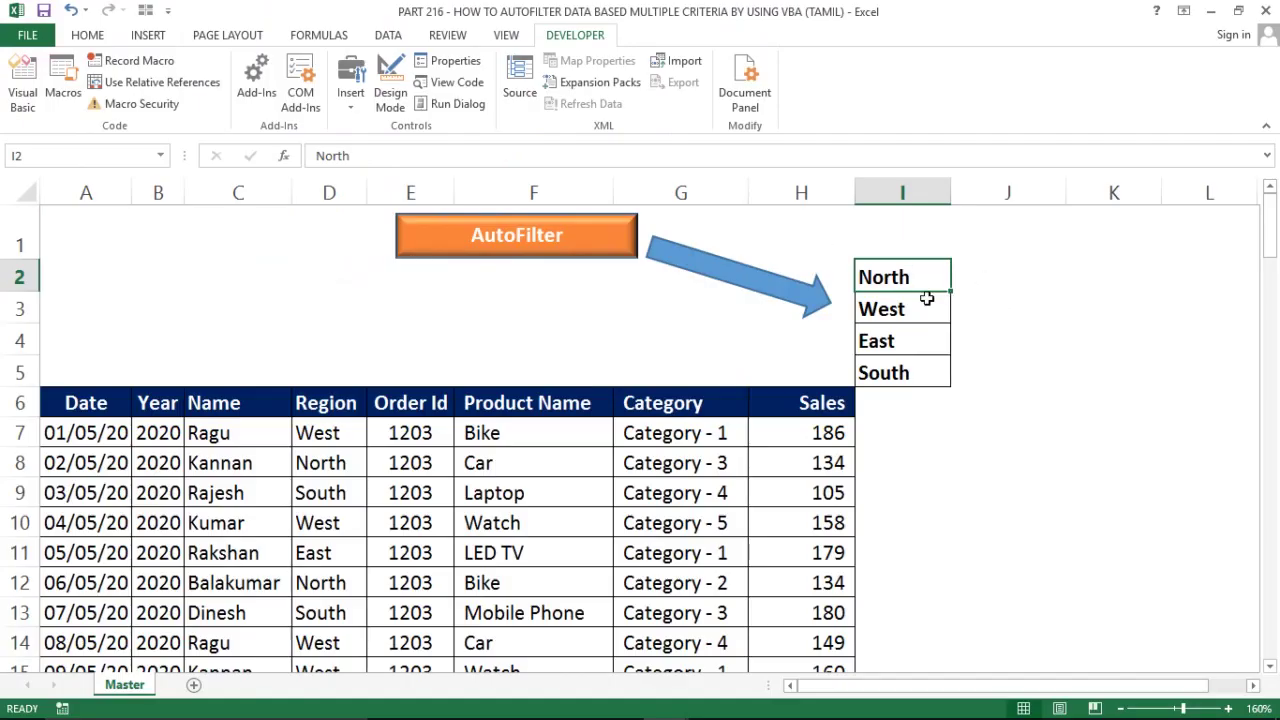
pyautogui.click(17, 372)
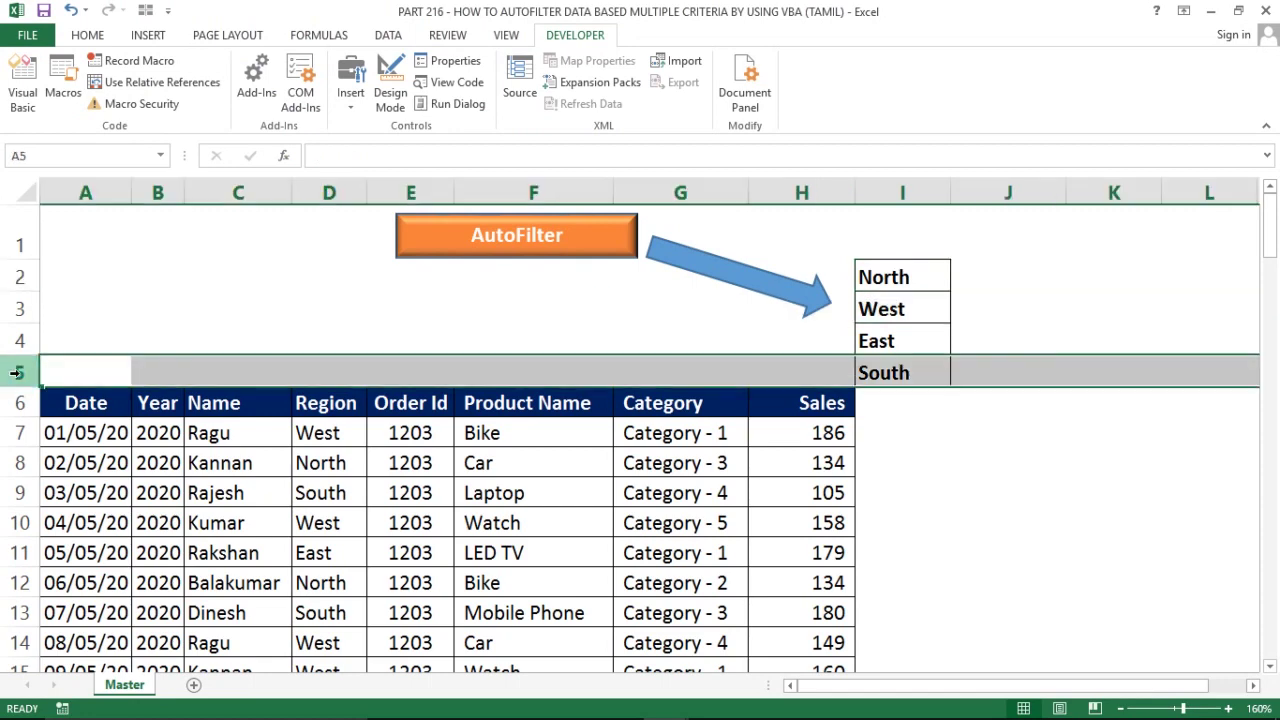
pyautogui.hotkey('alt', 'F11')
# Add ReDim Region(LastRow) As String on a new line under the LastRow calculation
pyautogui.click(391, 363)
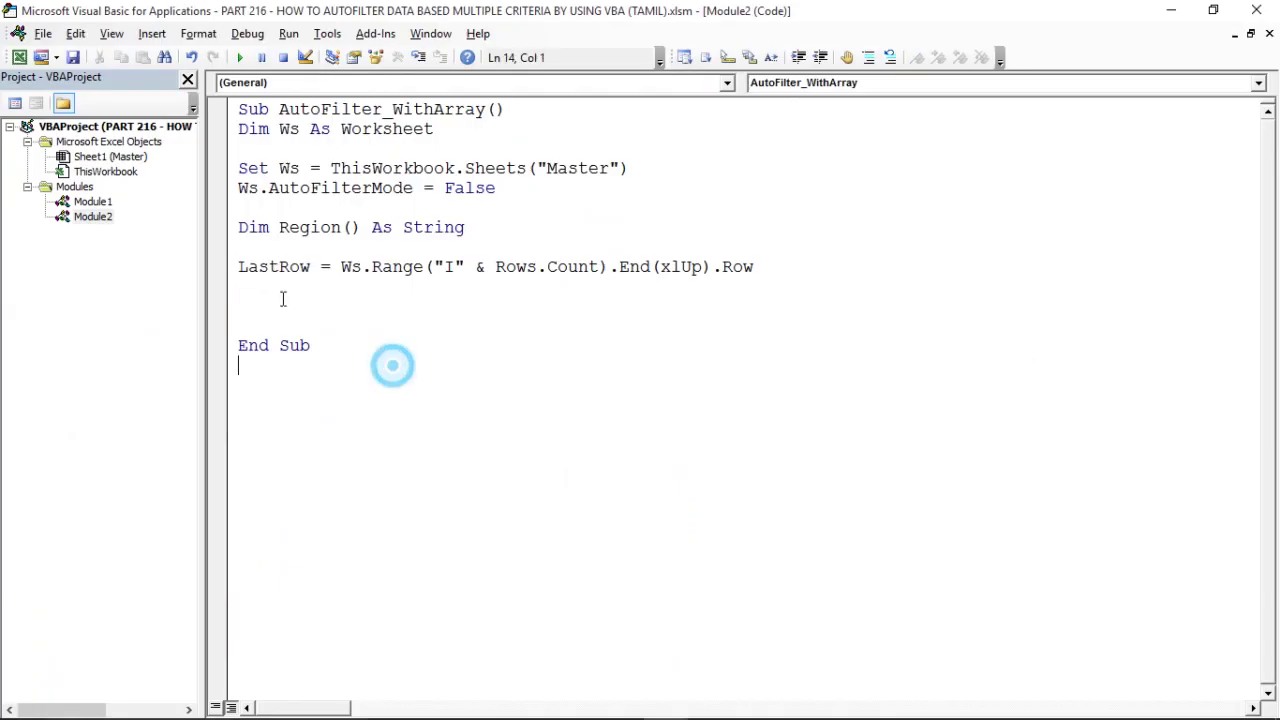
pyautogui.click(234, 304)
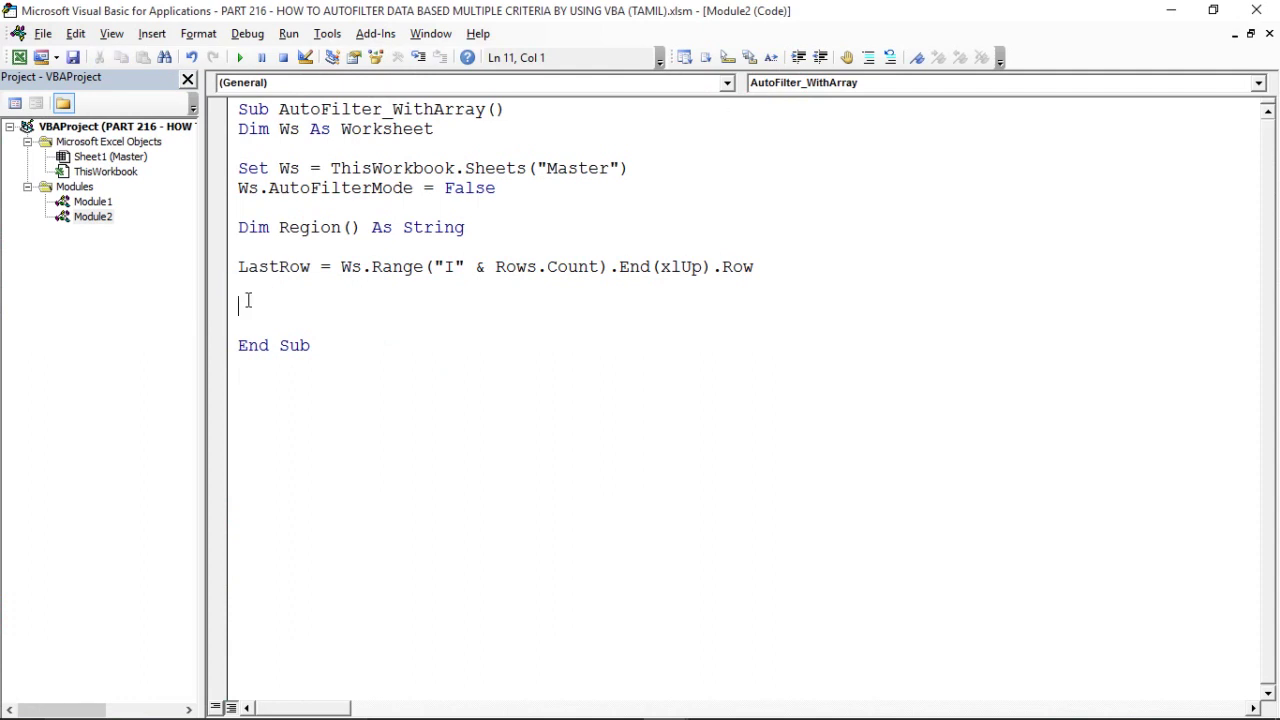
pyautogui.press('Up')
pyautogui.press('Return')
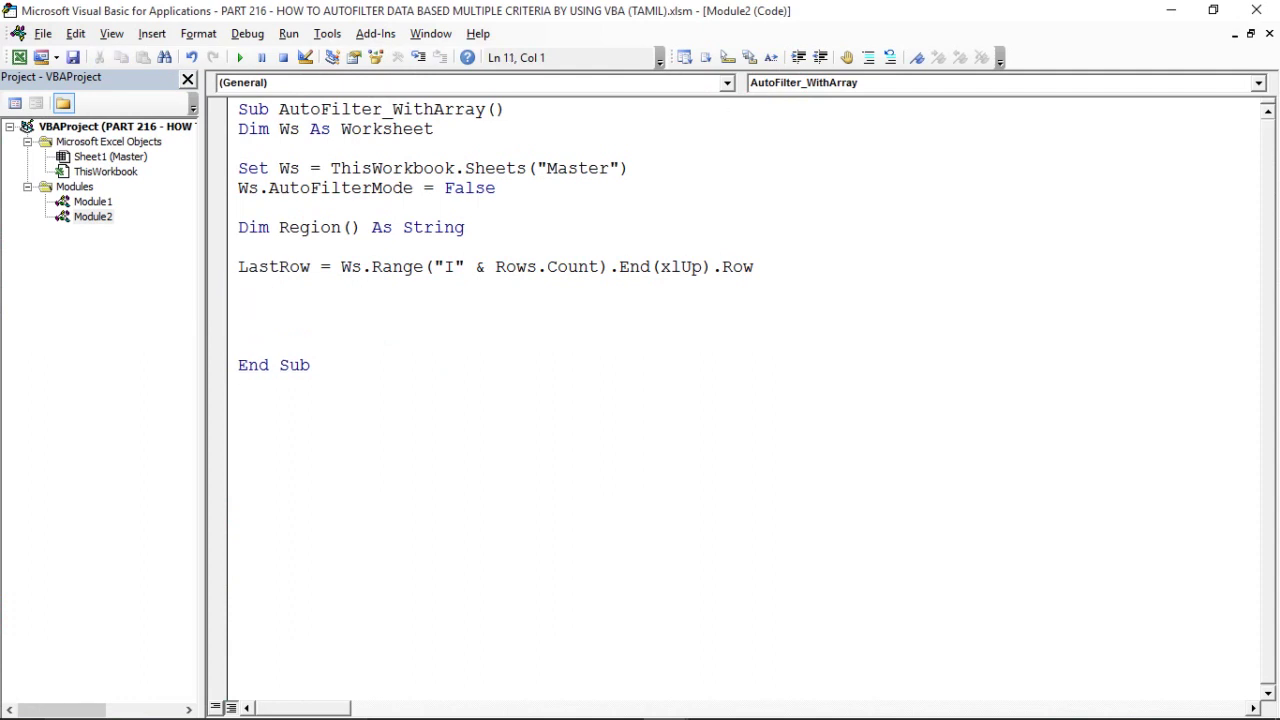
pyautogui.write('re')
pyautogui.write('dun')
pyautogui.press('BackSpace')
pyautogui.press('BackSpace')
pyautogui.write('im')
pyautogui.write(' region')
pyautogui.write('(')
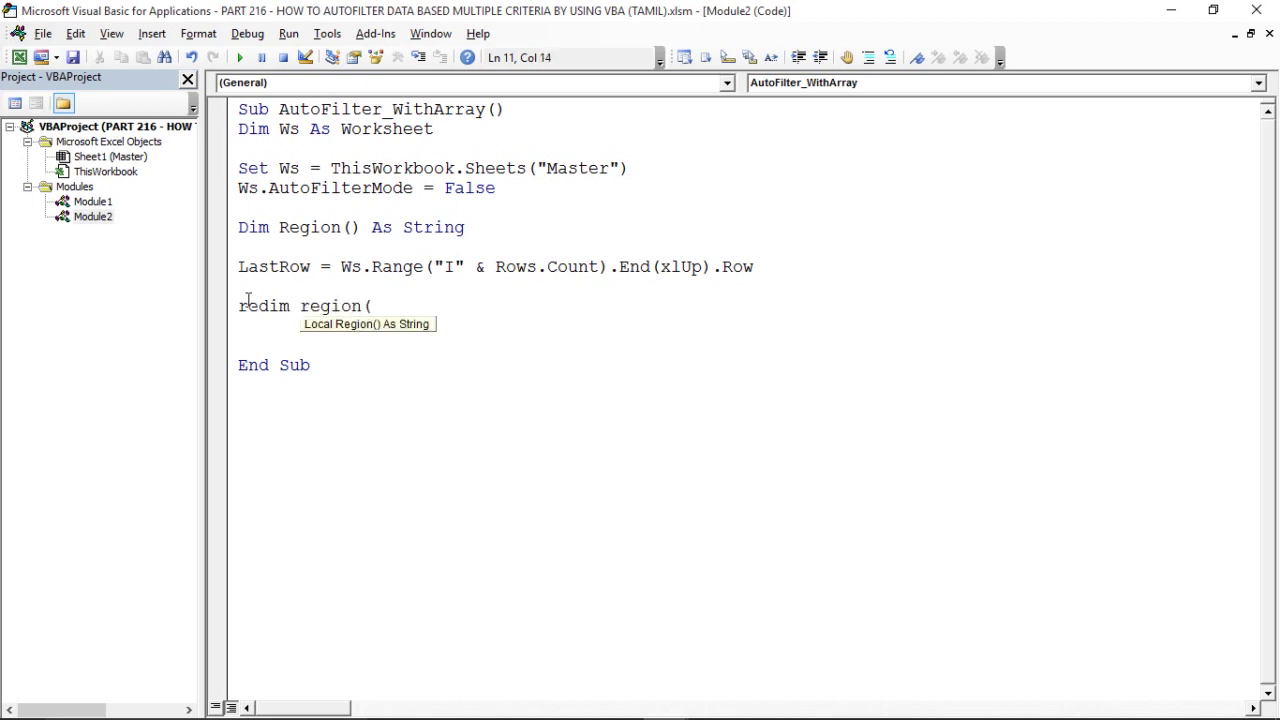
pyautogui.write('Last')
pyautogui.write('Row')
pyautogui.write(') as')
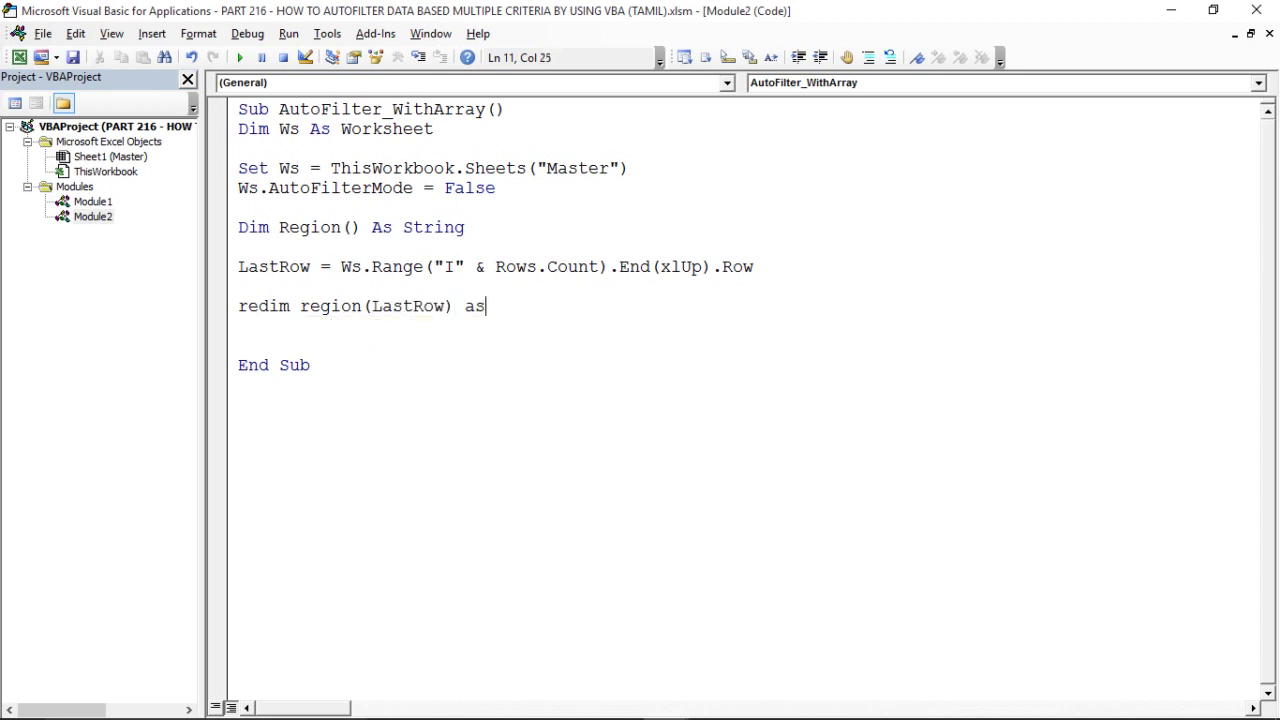
pyautogui.write(' str')
pyautogui.press('Tab')
pyautogui.press('Return')
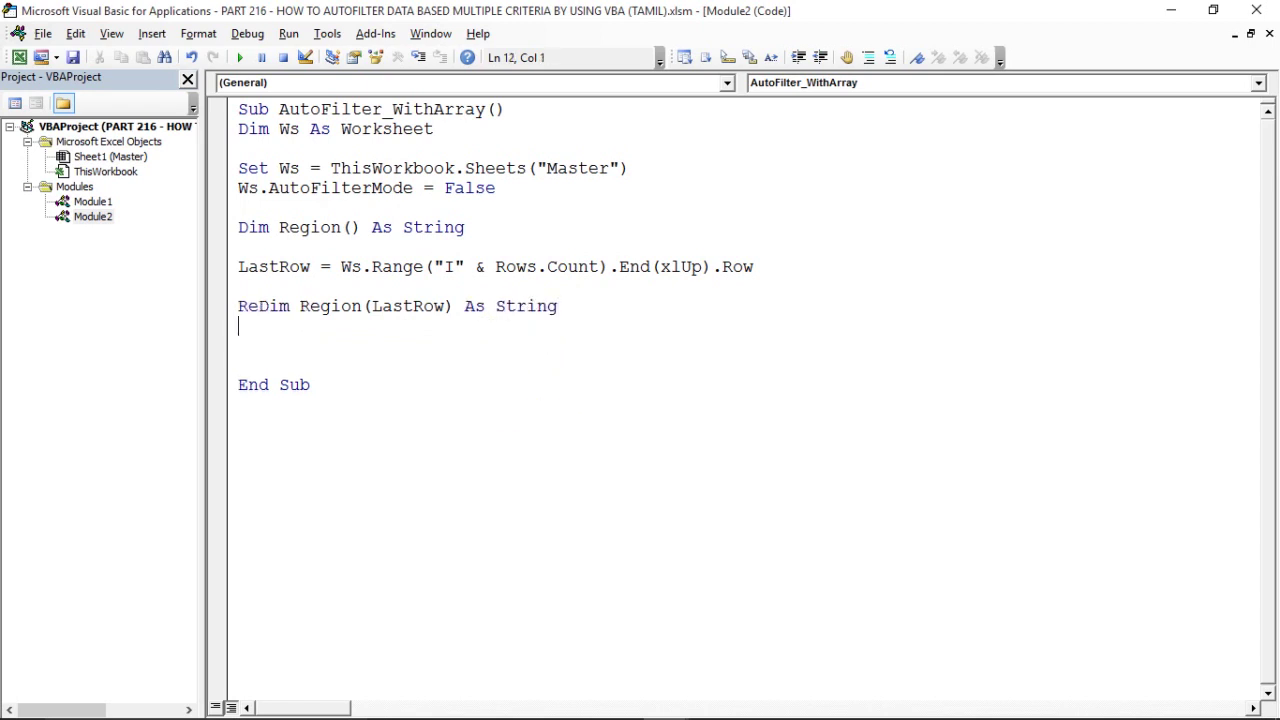
pyautogui.click(250, 265)
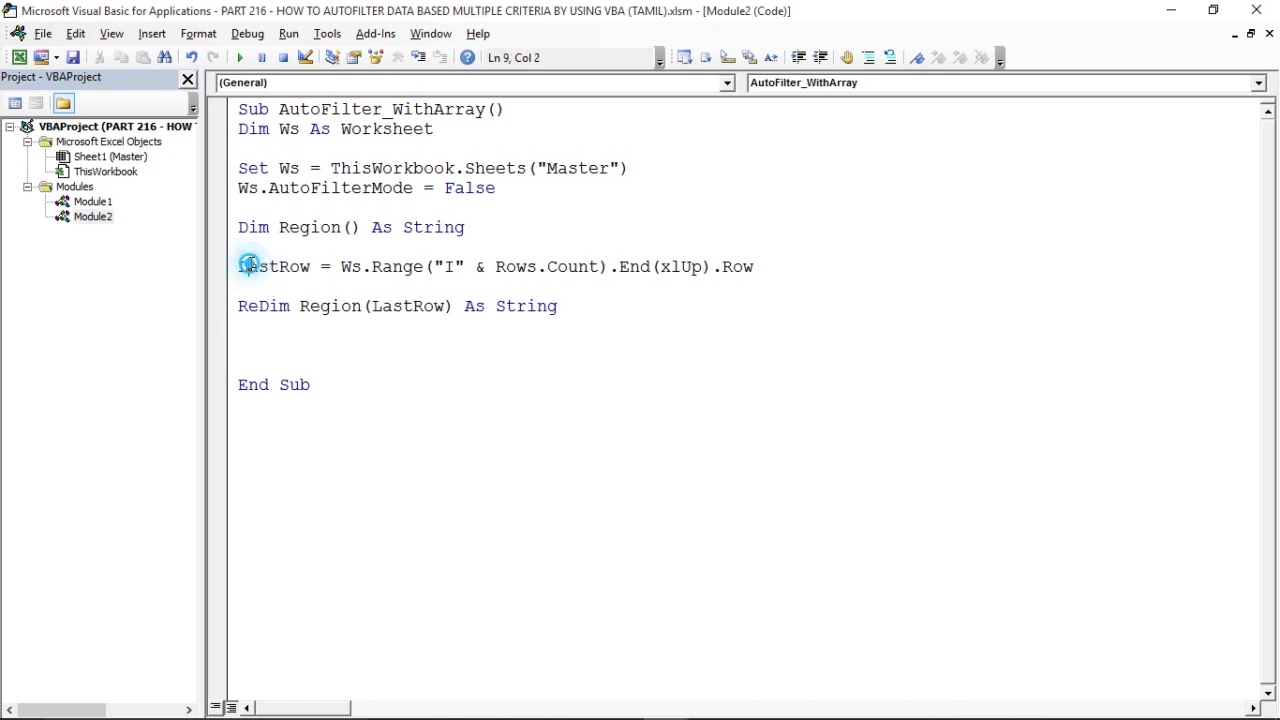
pyautogui.doubleClick(250, 265)
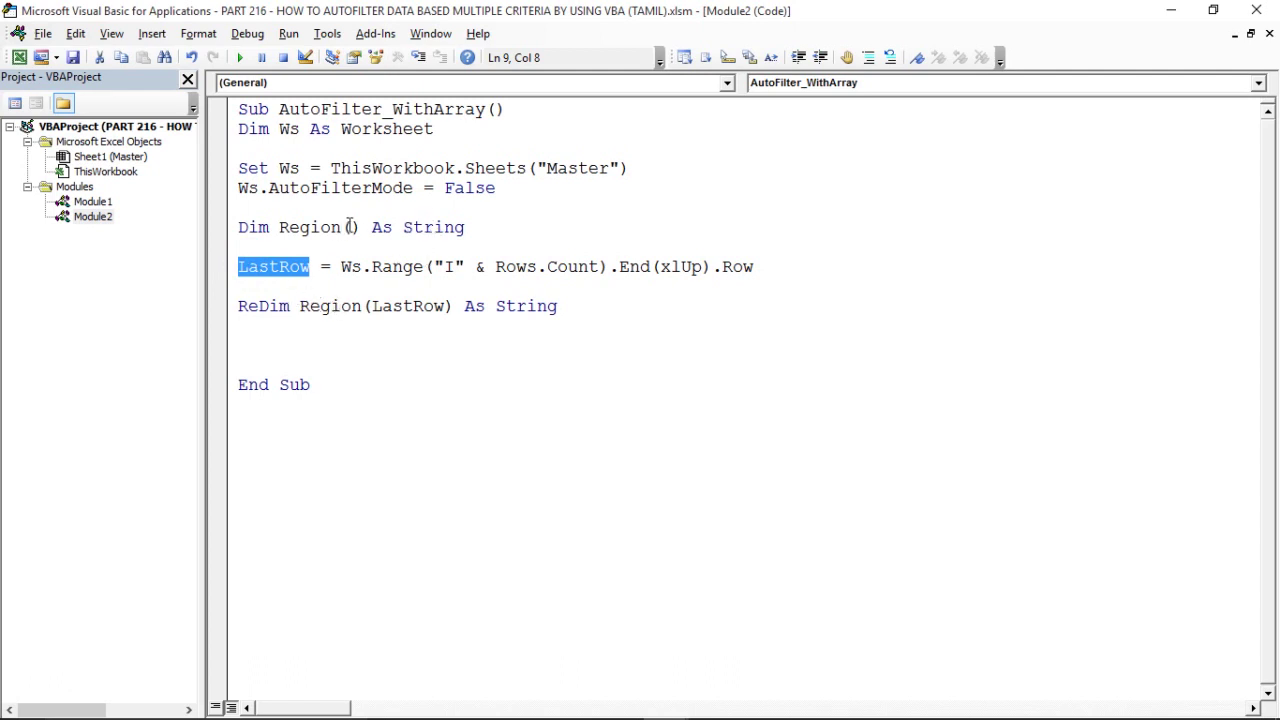
pyautogui.moveTo(351, 227); pyautogui.dragTo(362, 227)
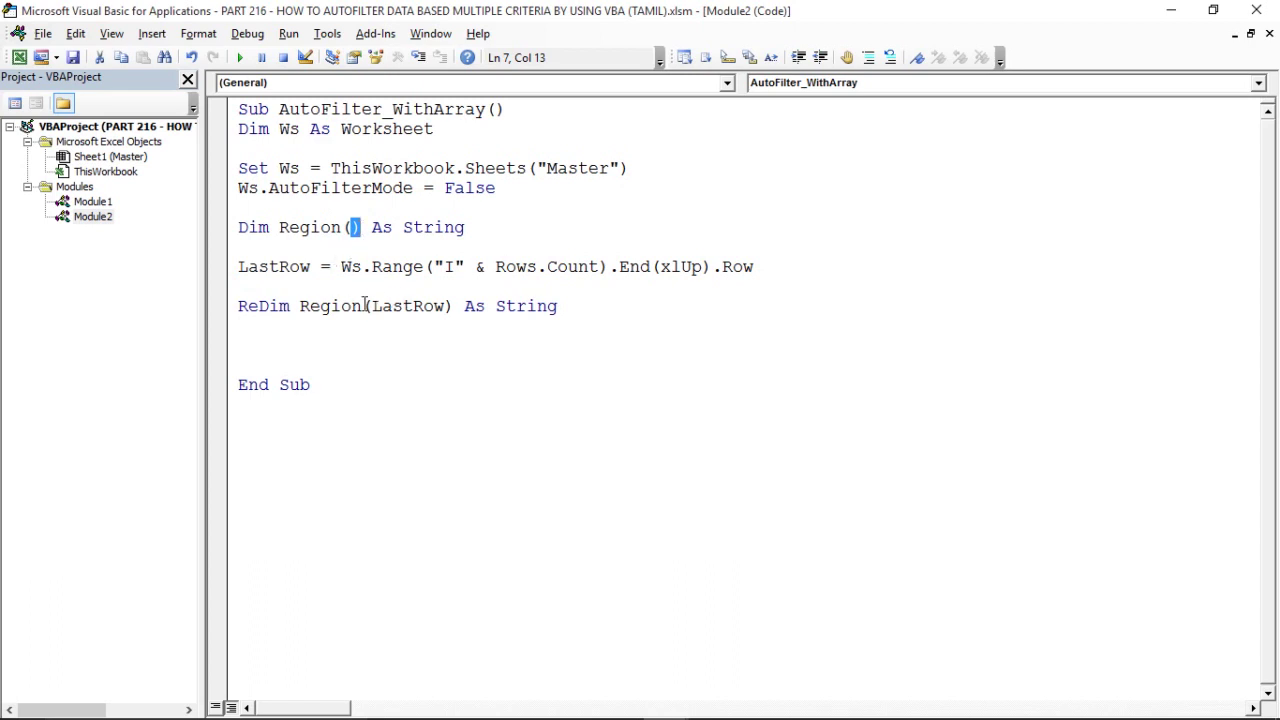
pyautogui.moveTo(371, 306); pyautogui.dragTo(446, 310)
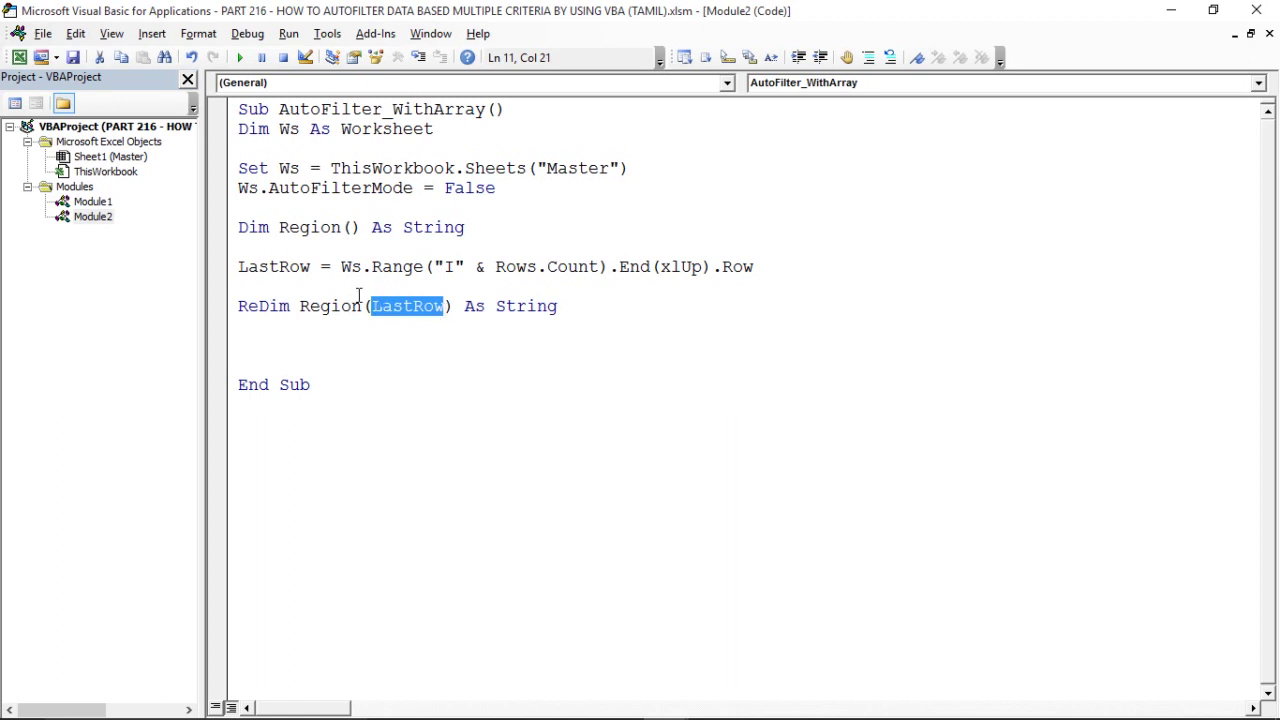
pyautogui.click(256, 267)
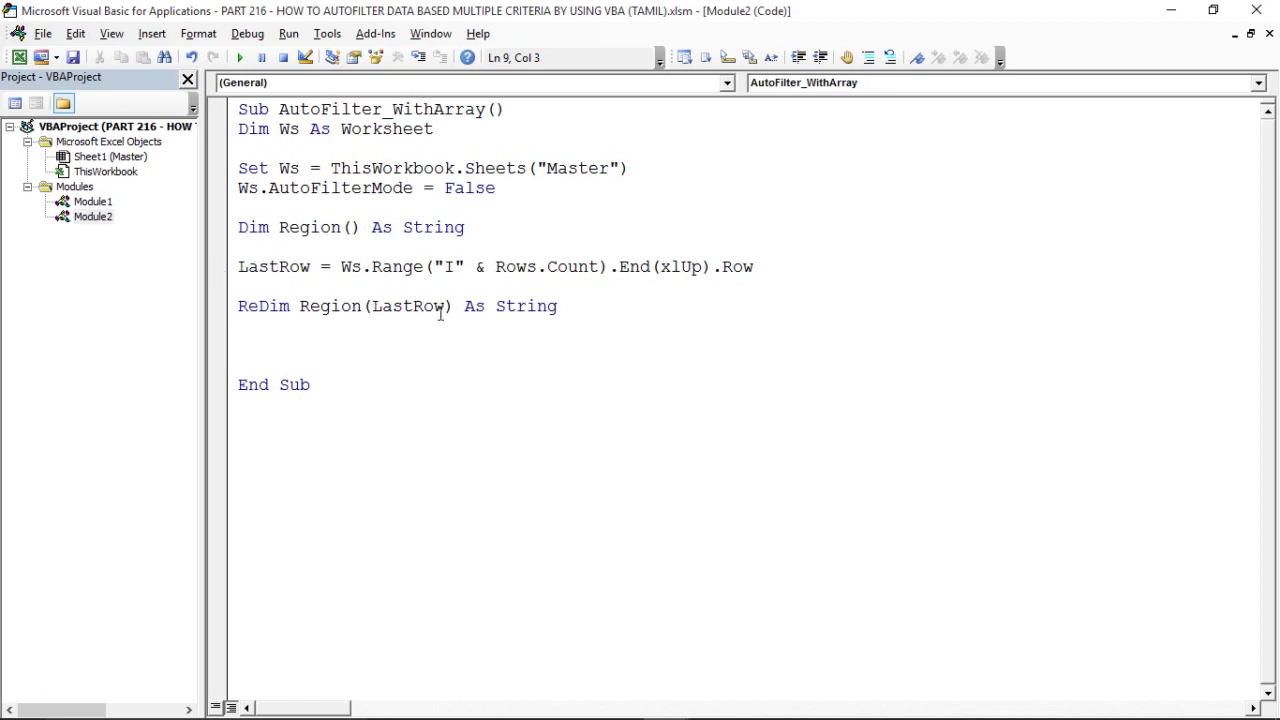
pyautogui.doubleClick(402, 309)
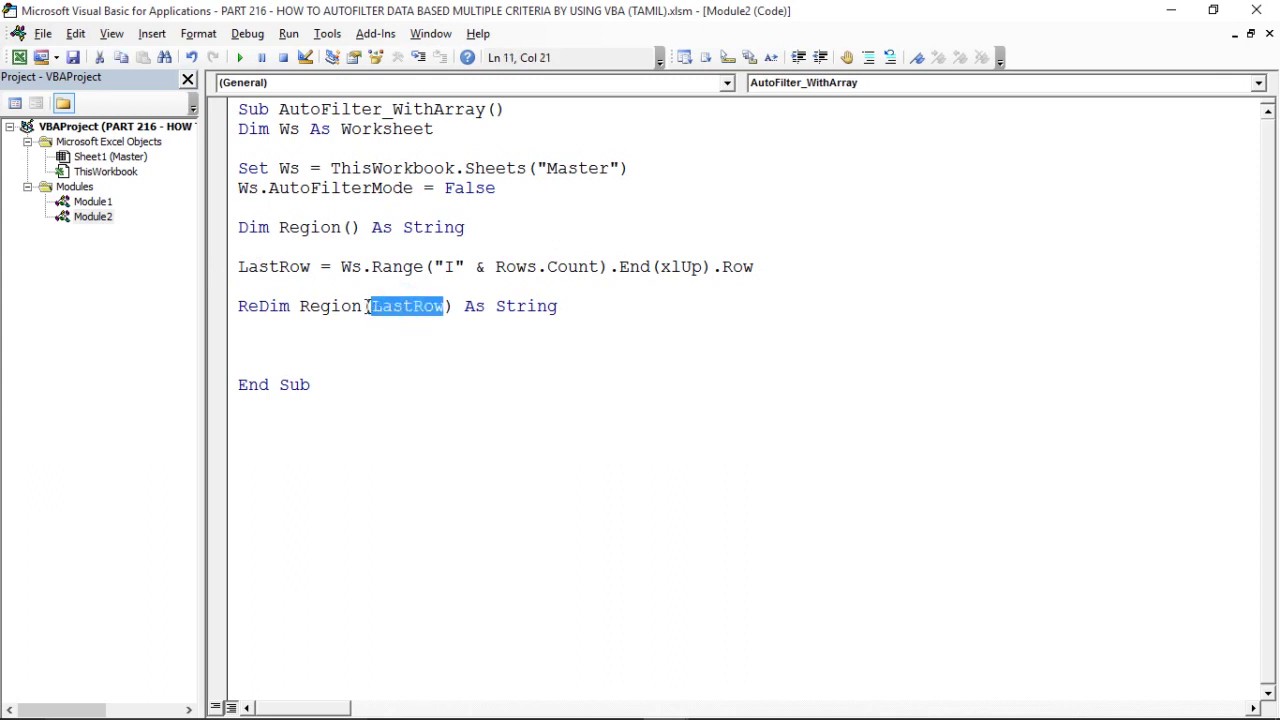
pyautogui.click(588, 309)
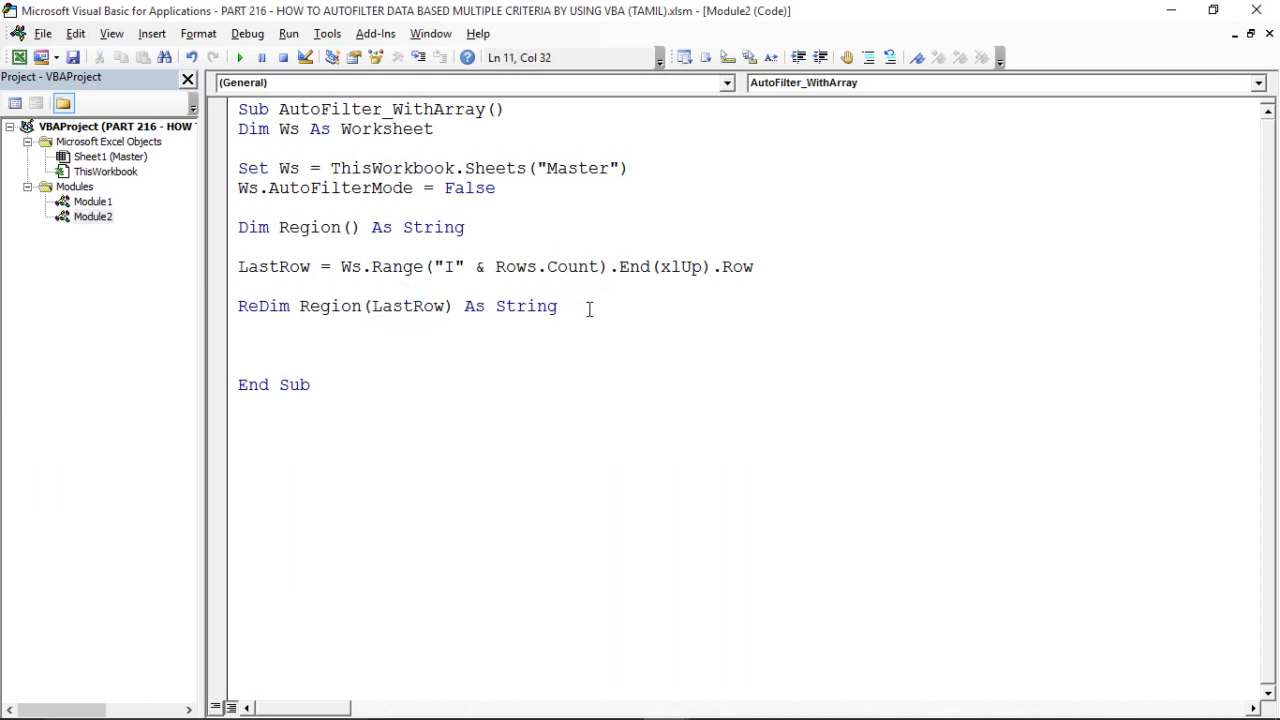
# Add Dim i As Integer and For i = 0 To LastRow, with an indented loop body line
pyautogui.press('Return')
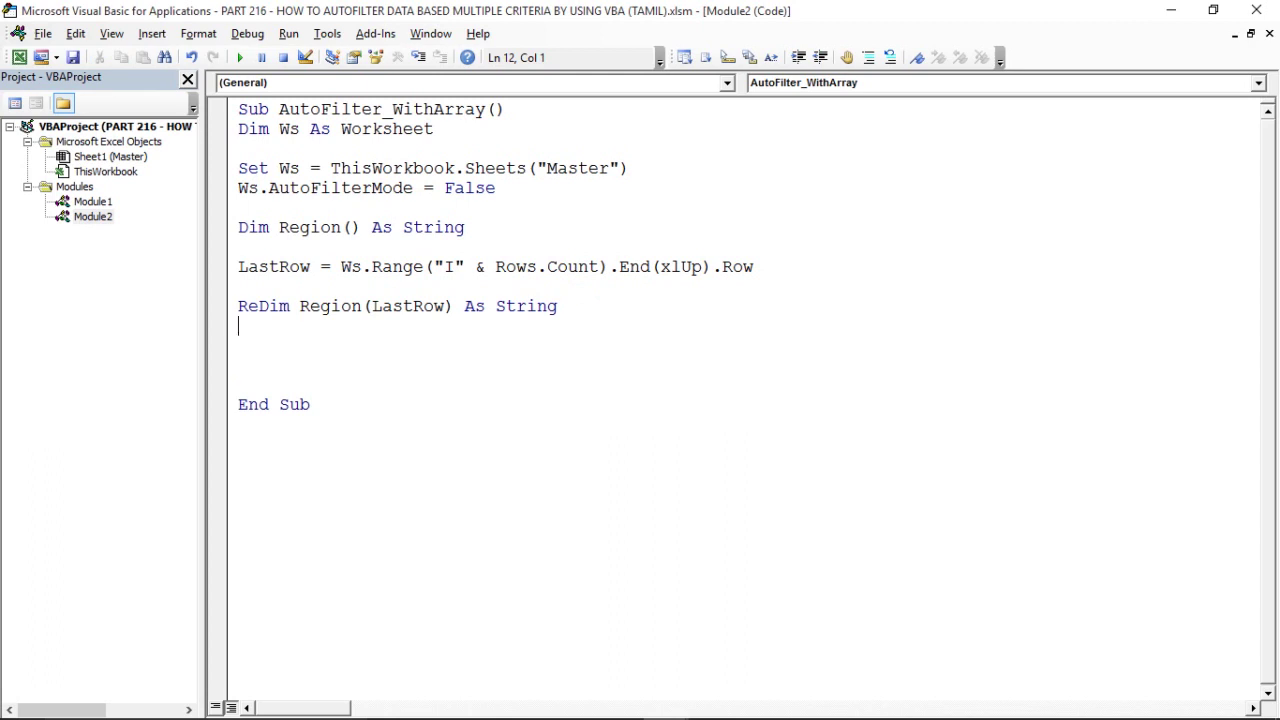
pyautogui.write('dim i as ')
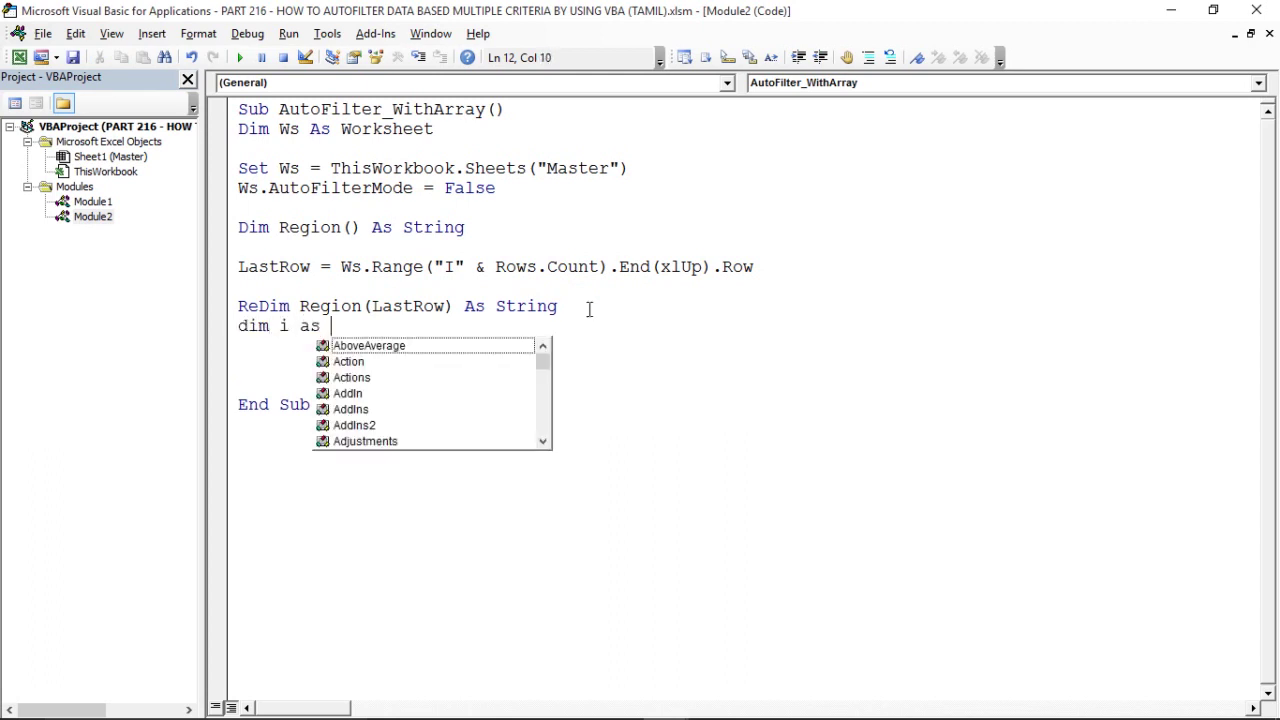
pyautogui.write('in')
pyautogui.press('Tab')
pyautogui.press('Return')
pyautogui.press('Return')
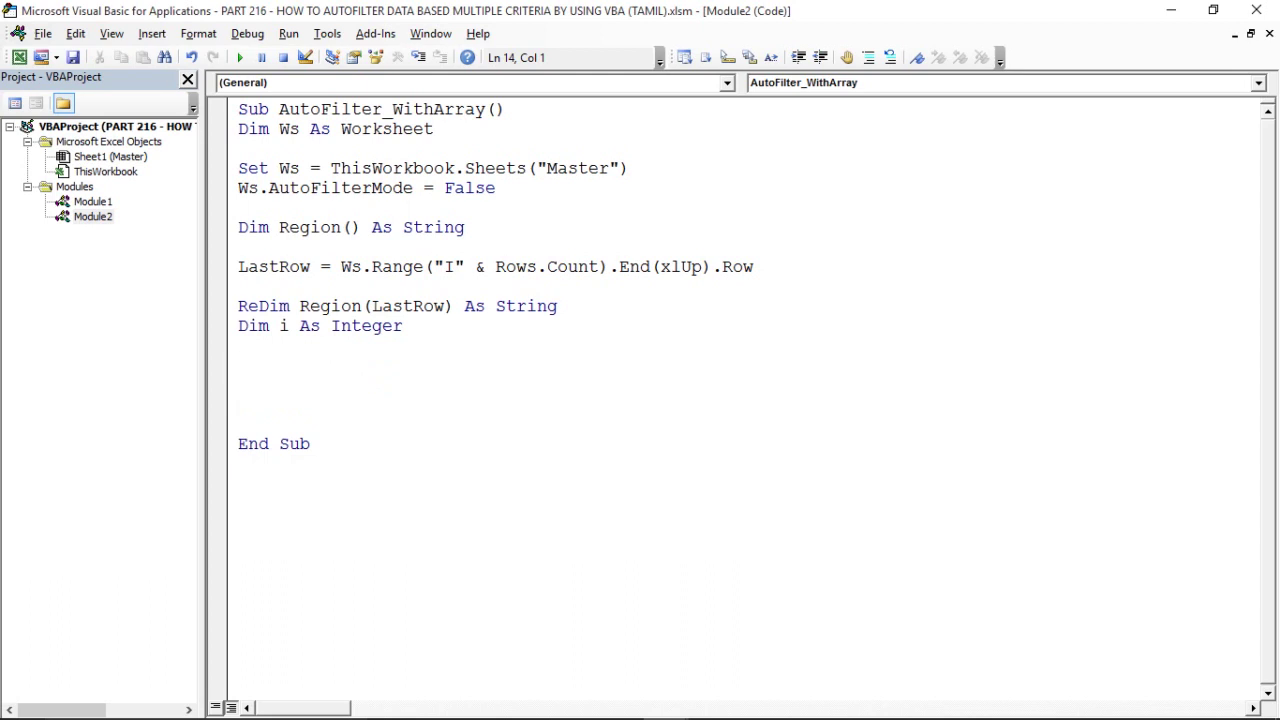
pyautogui.write('for i ')
pyautogui.write('= 0 ')
pyautogui.write('to Last')
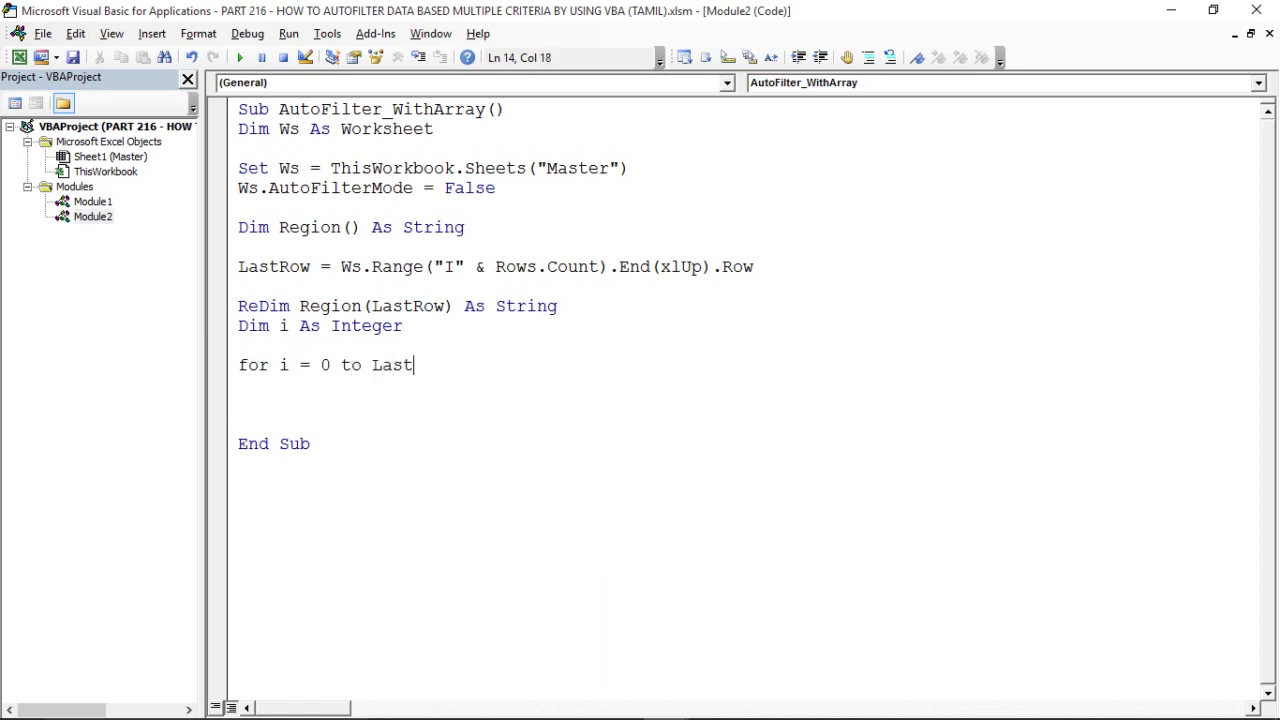
pyautogui.write('Row')
pyautogui.press('Return')
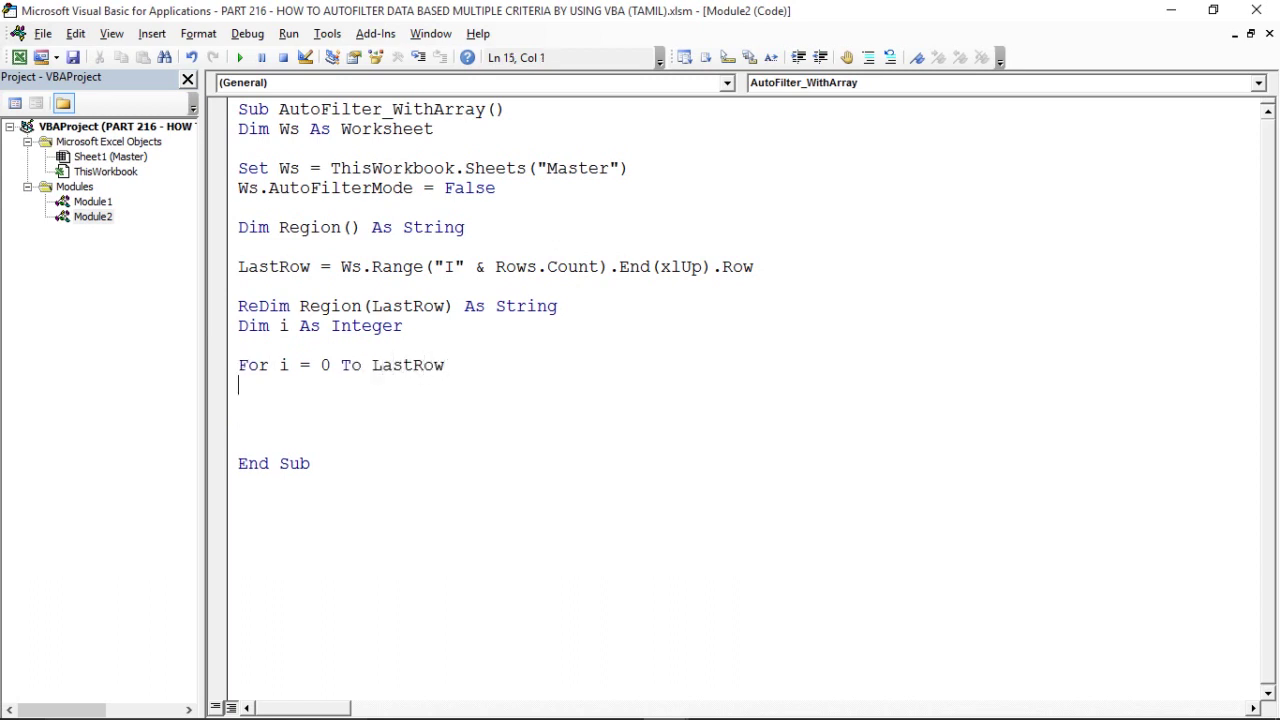
pyautogui.press('Tab')
pyautogui.doubleClick(330, 306)
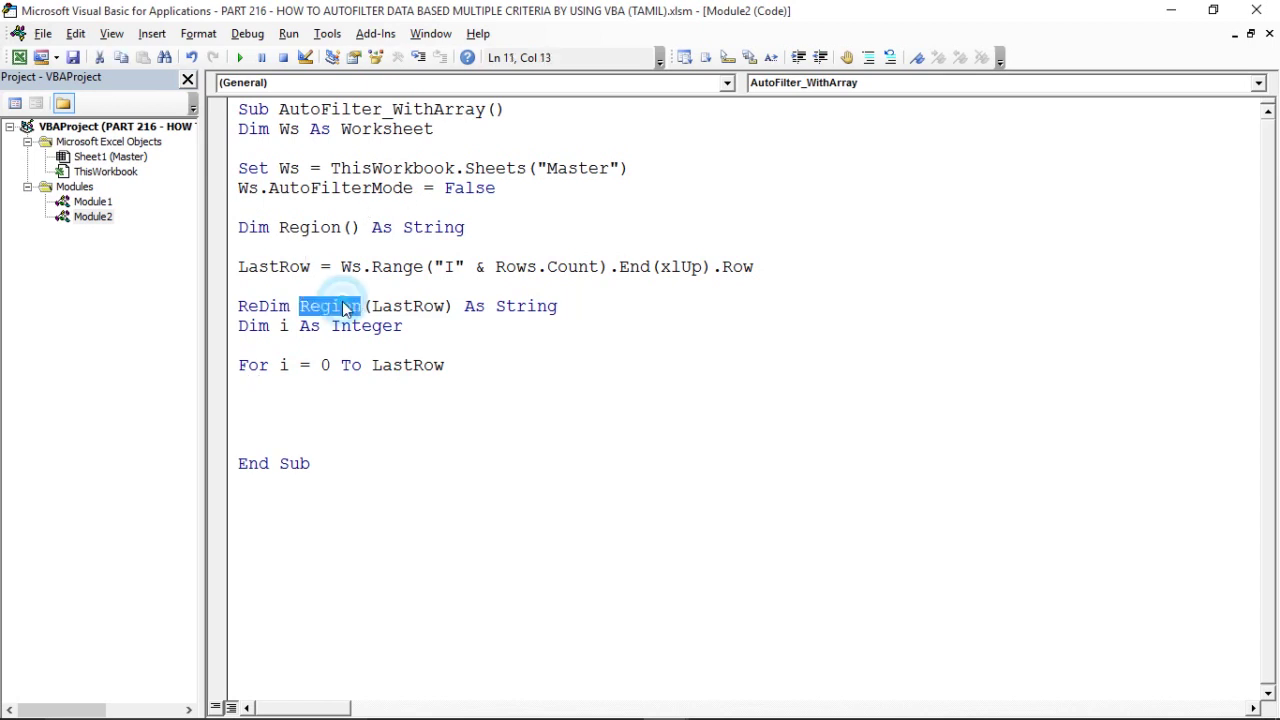
pyautogui.doubleClick(309, 228)
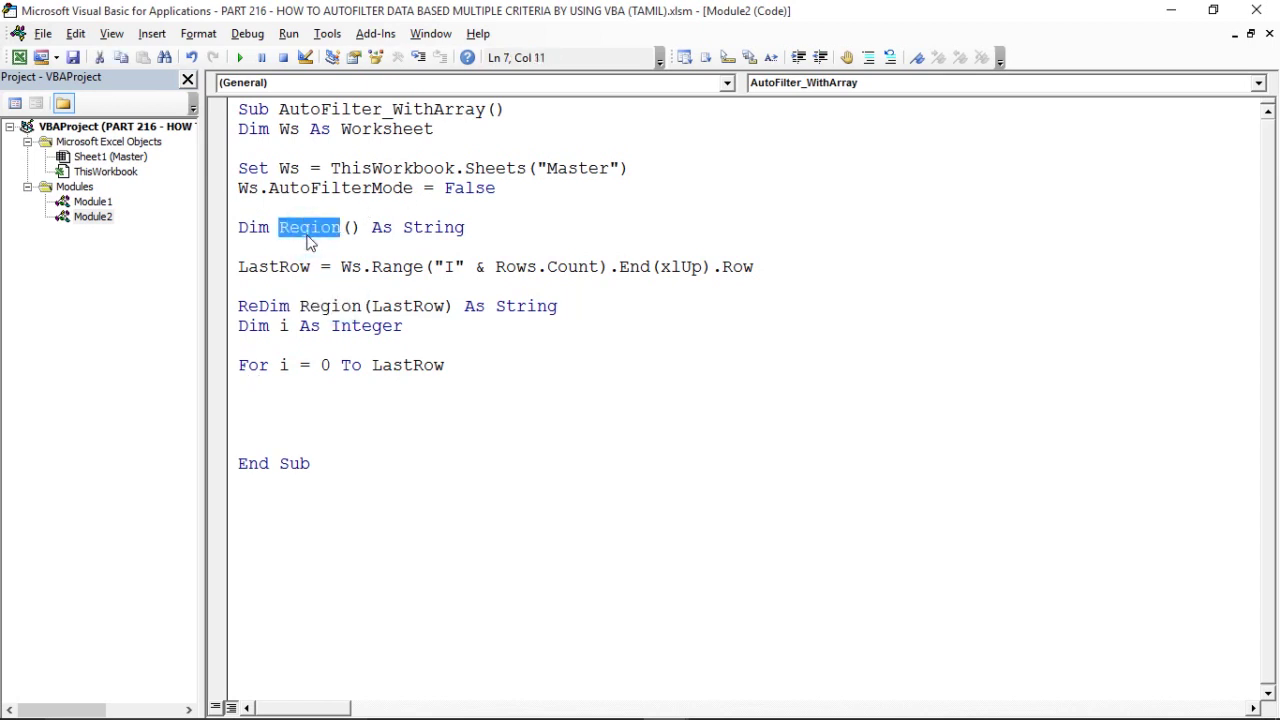
pyautogui.click(329, 397)
pyautogui.press('Tab')
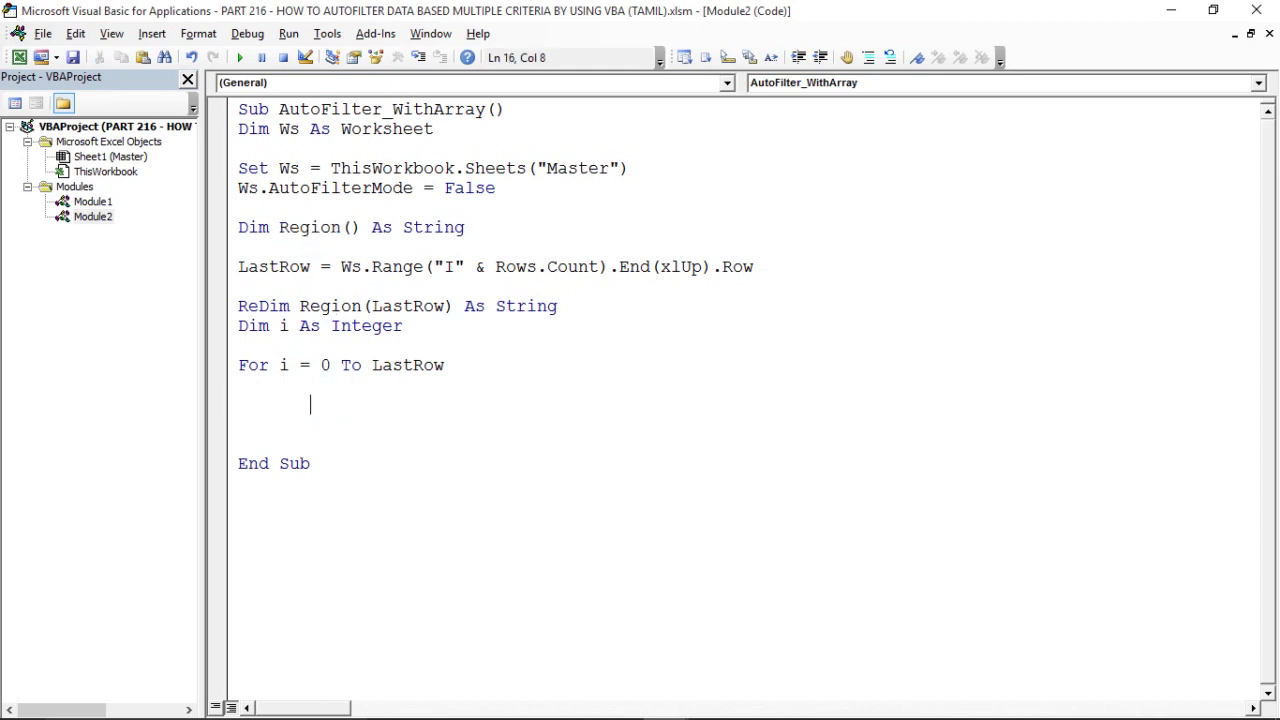
# Write Region(i) = Ws.Range("I" & i+2) as the loop body
pyautogui.write('Region(')
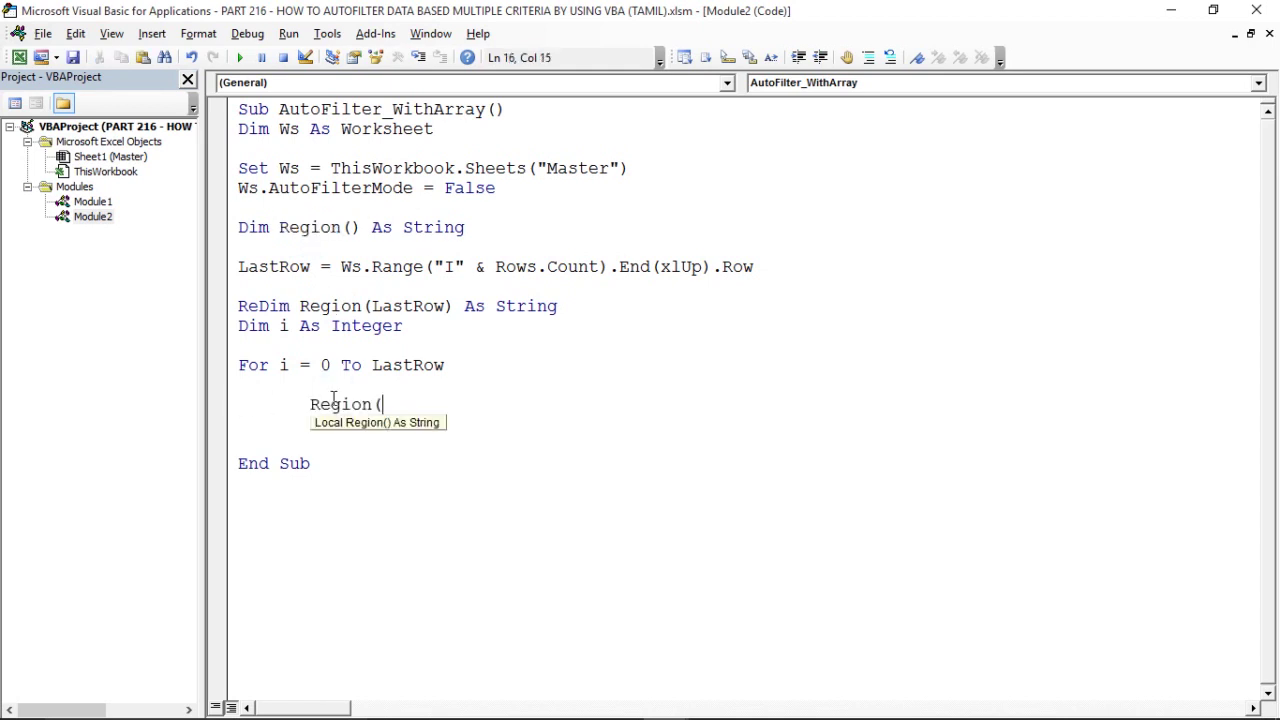
pyautogui.write('i')
pyautogui.write(')')
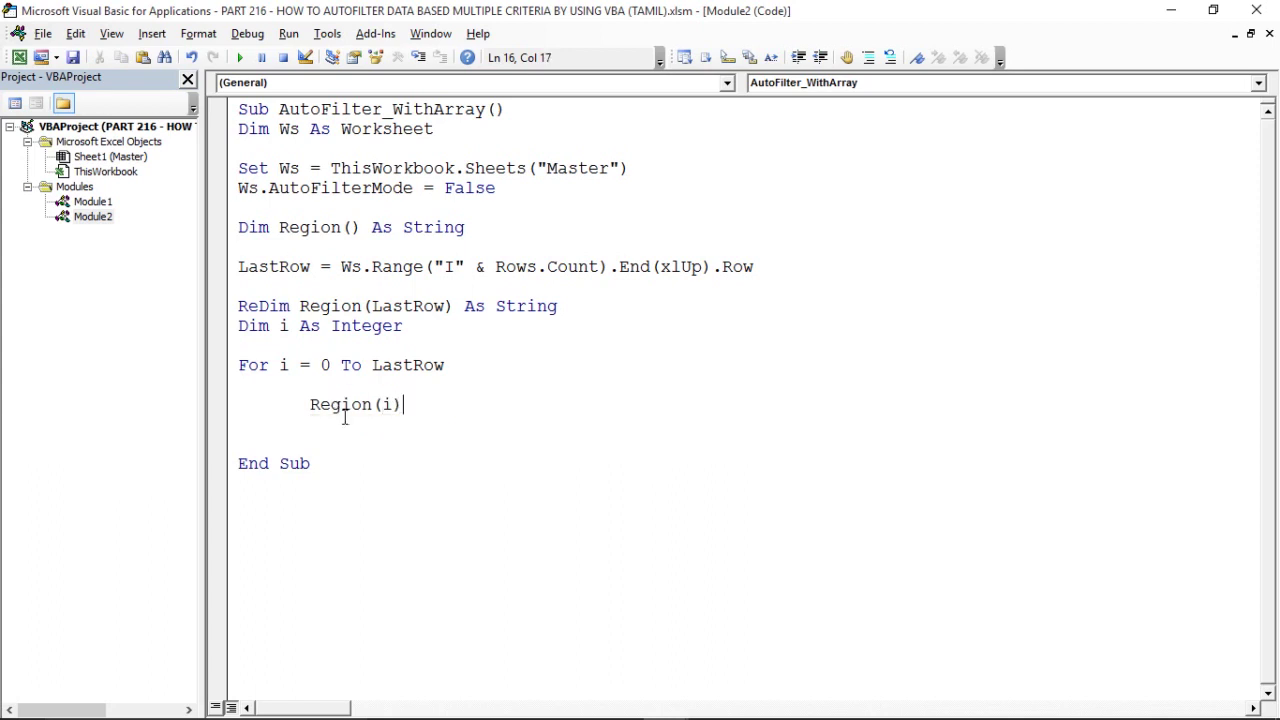
pyautogui.click(346, 440)
pyautogui.moveTo(280, 365); pyautogui.dragTo(420, 366)
pyautogui.doubleClick(420, 366)
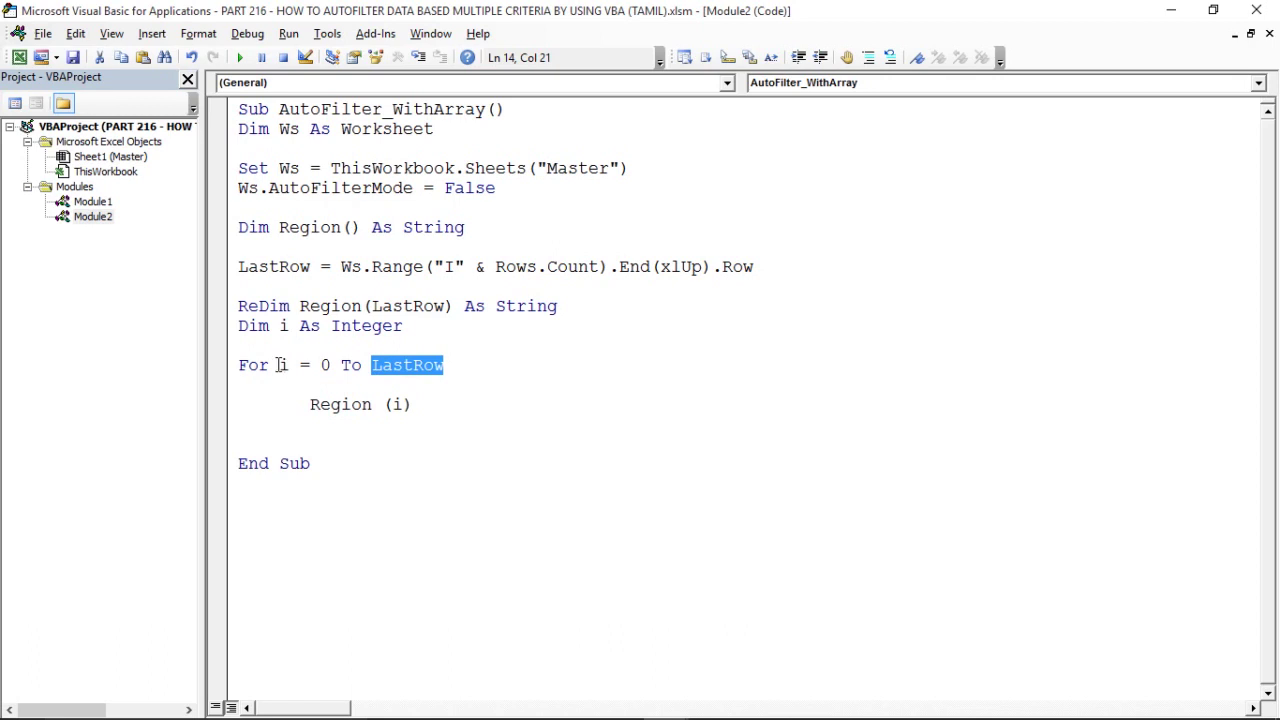
pyautogui.doubleClick(345, 404)
pyautogui.click(410, 404)
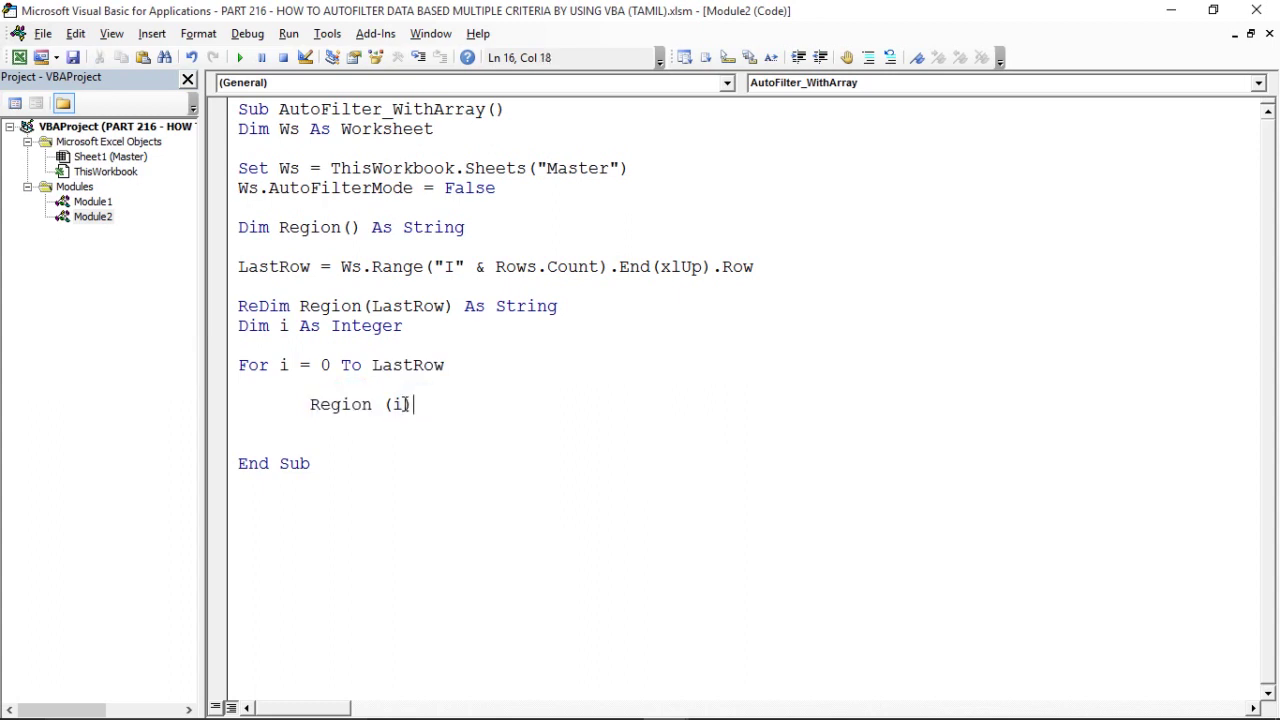
pyautogui.write(') = ')
pyautogui.write('Ws.r')
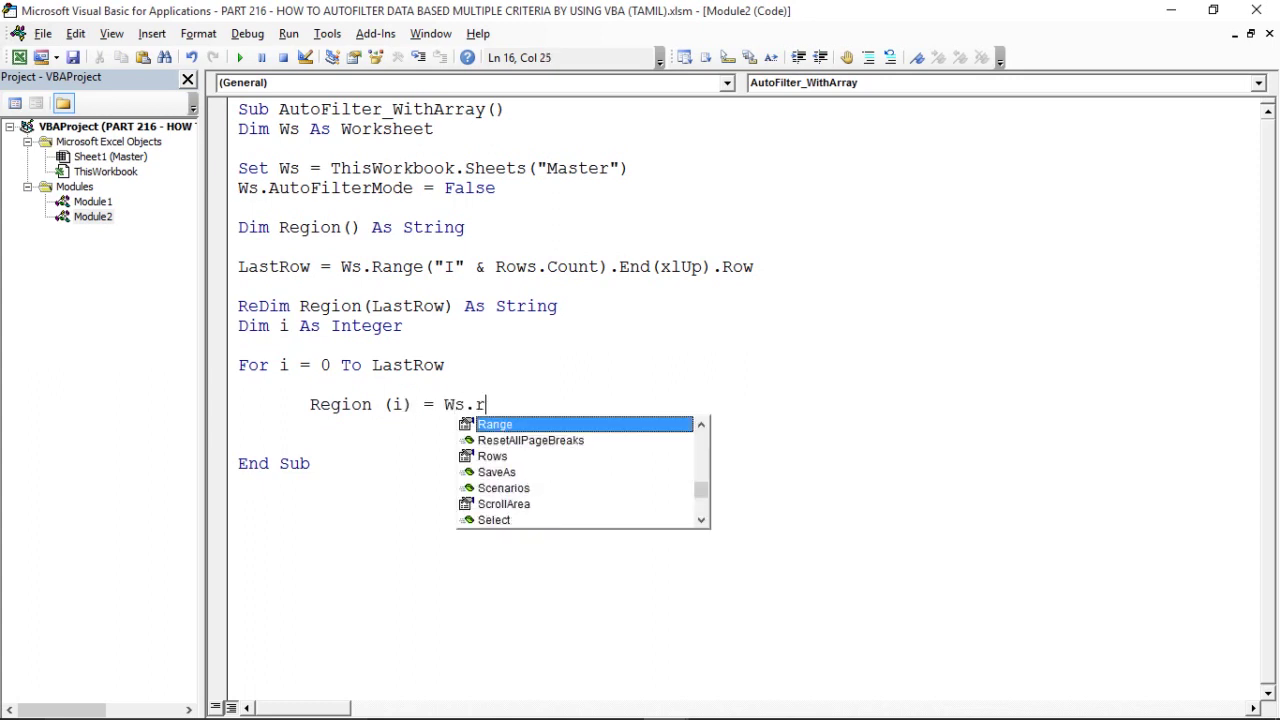
pyautogui.write('a')
pyautogui.press('Tab')
pyautogui.write('(')
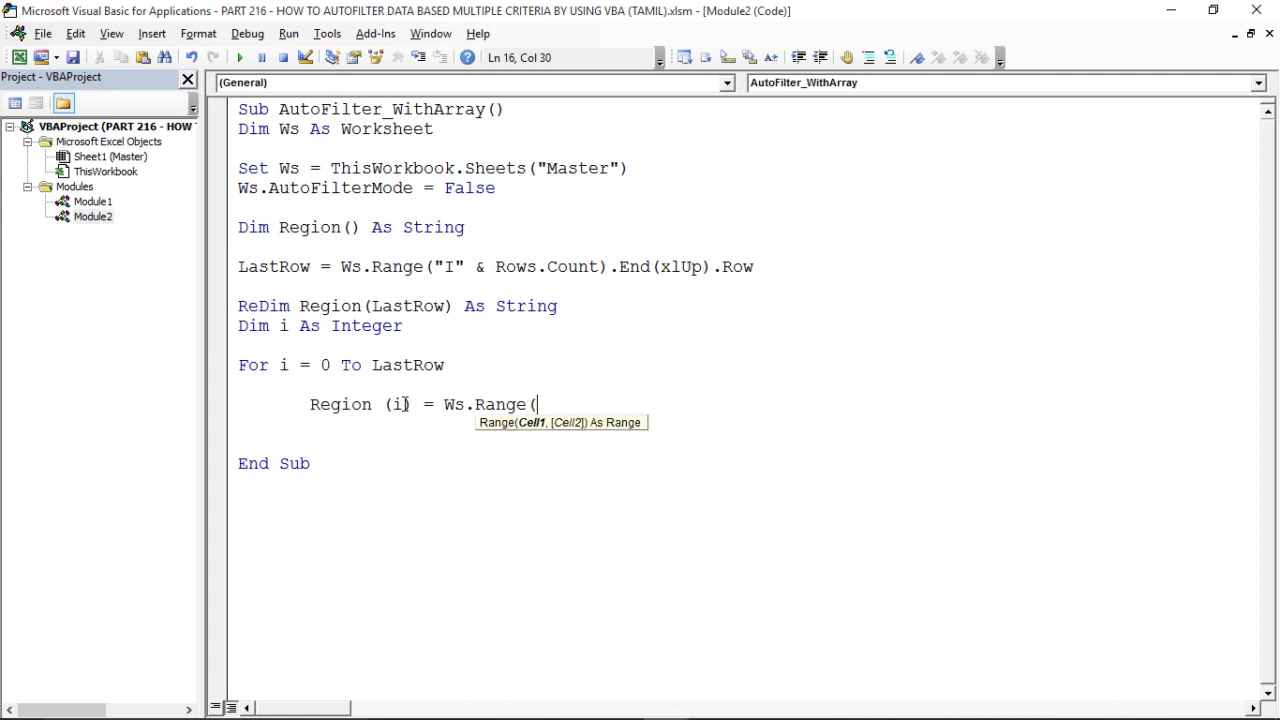
pyautogui.write('"I')
pyautogui.write('"')
pyautogui.write(' & ')
pyautogui.write('i')
pyautogui.write('+2)')
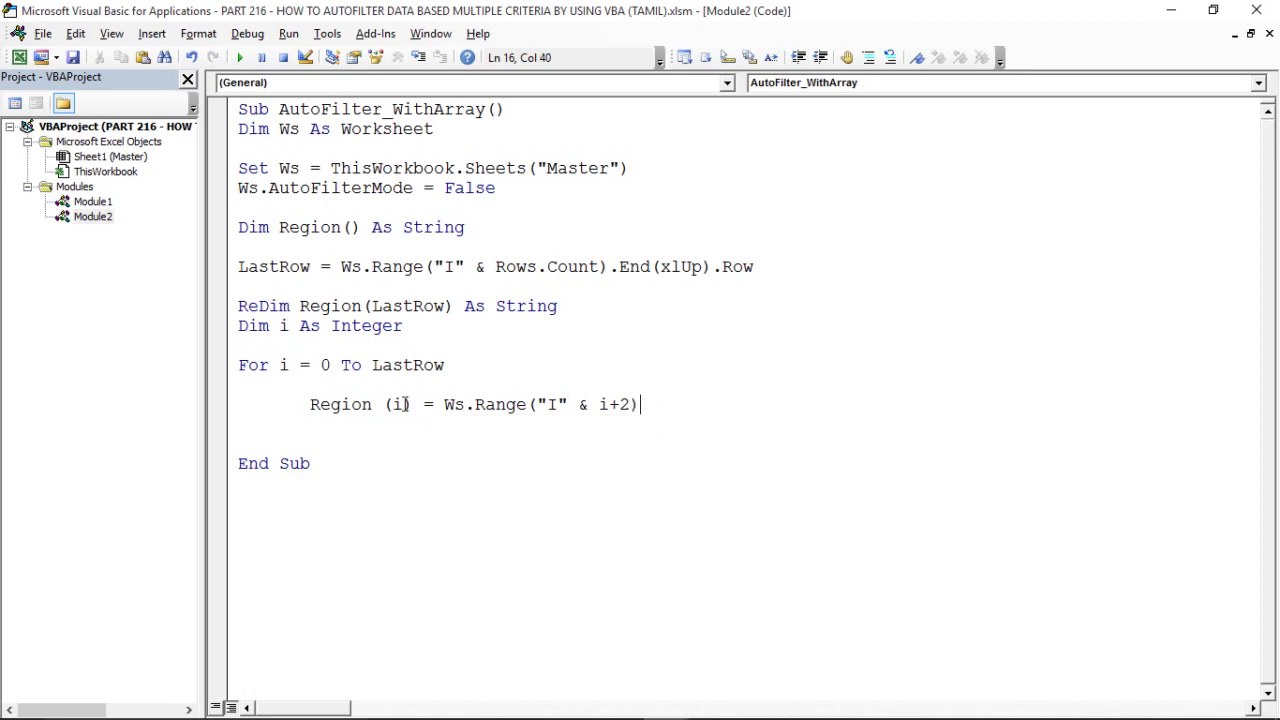
pyautogui.click(420, 448)
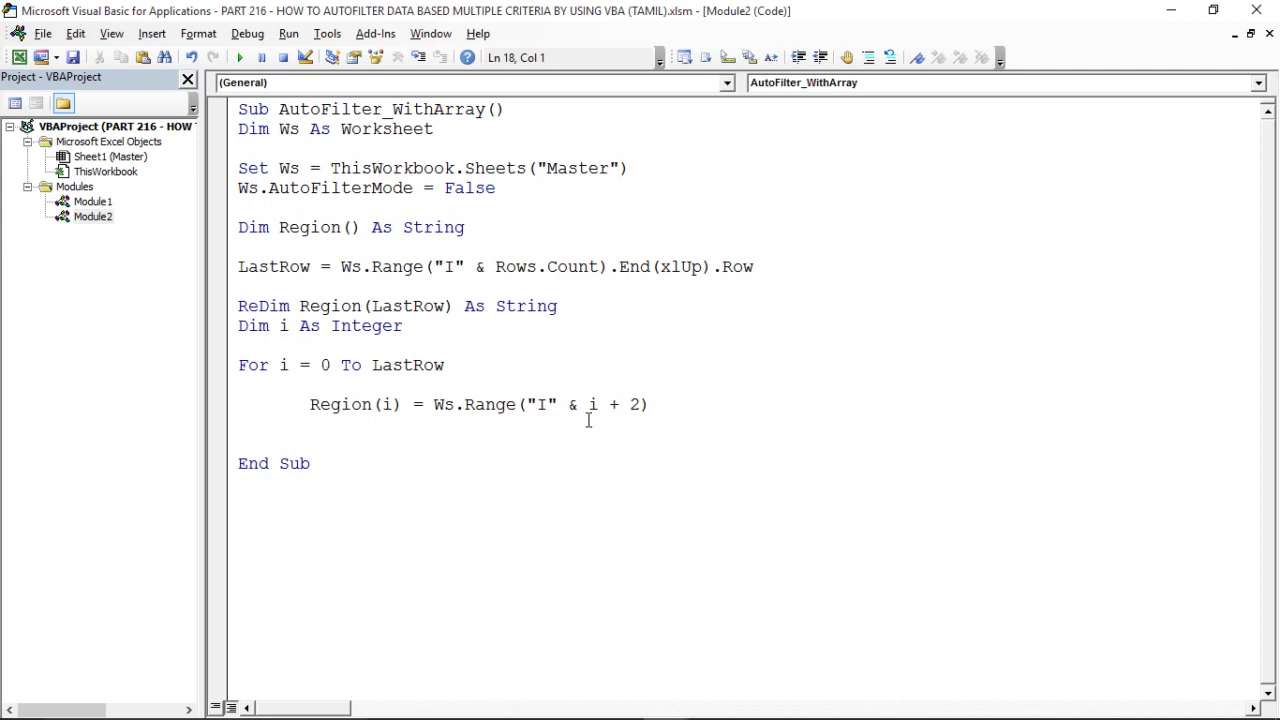
# Check cells I1 and I2 and rows 1–2 where the region list starts
pyautogui.hotkey('alt', 'F11')
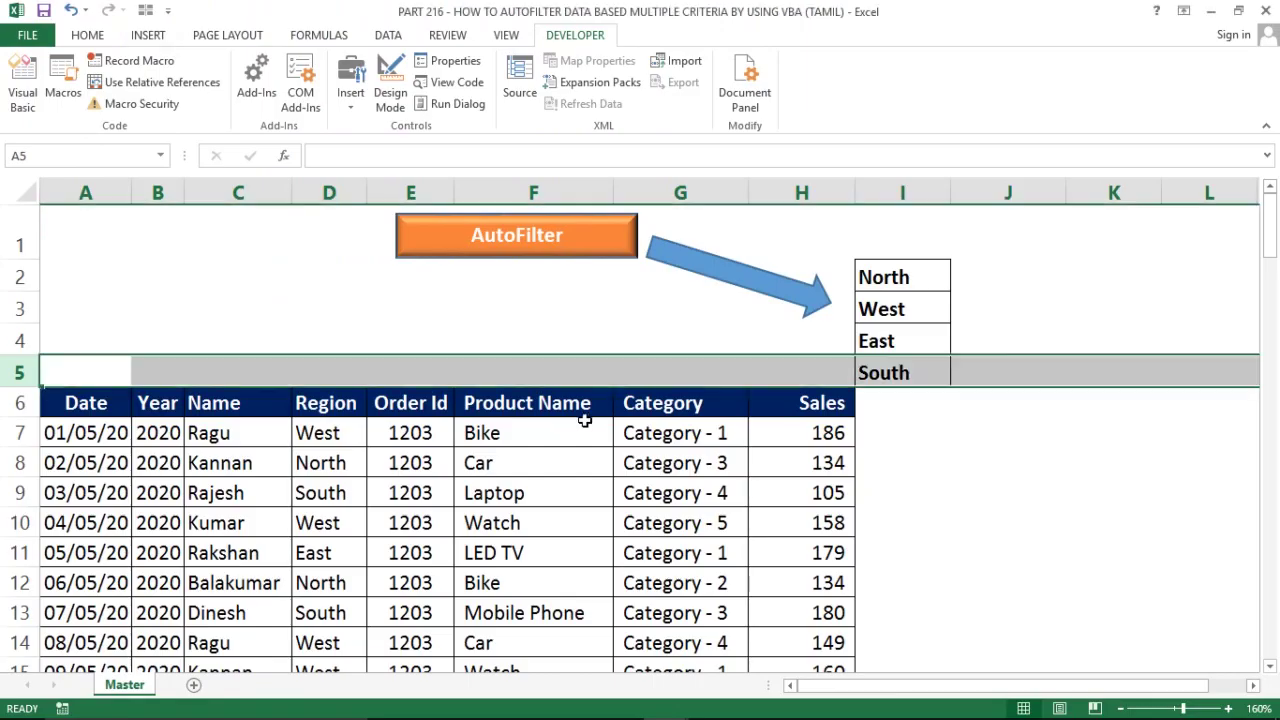
pyautogui.click(20, 224)
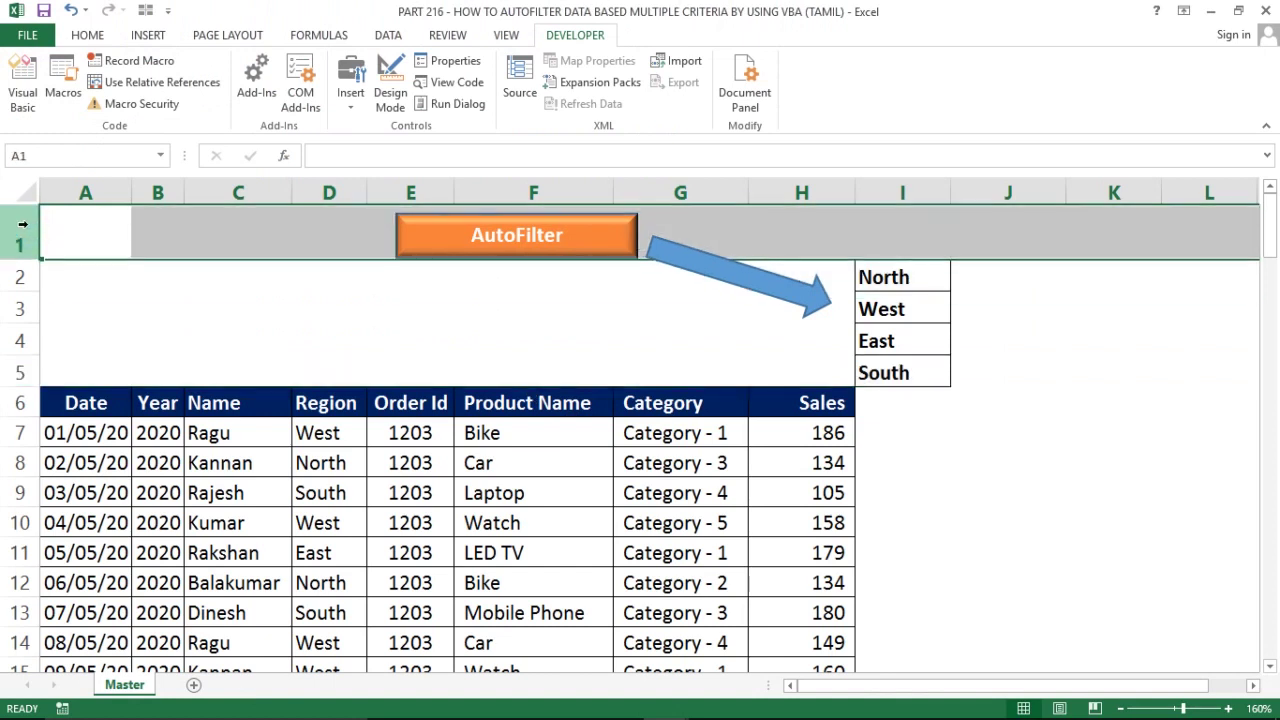
pyautogui.click(875, 232)
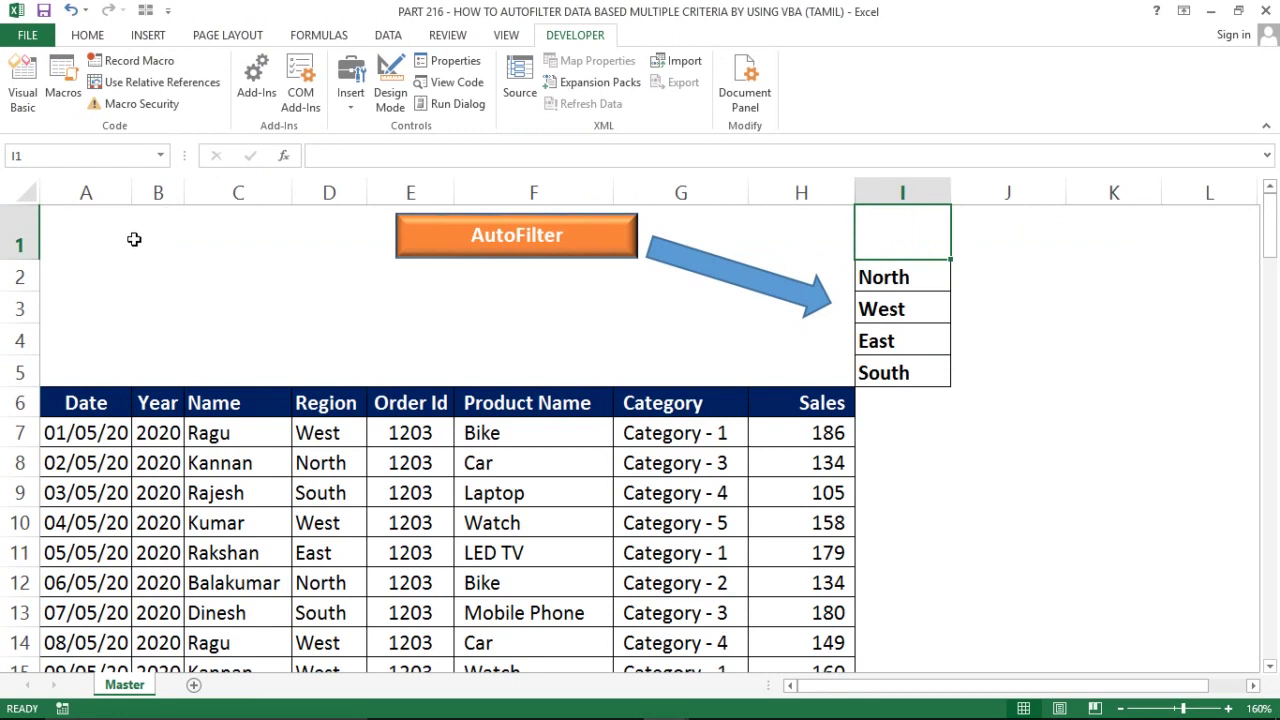
pyautogui.click(18, 277)
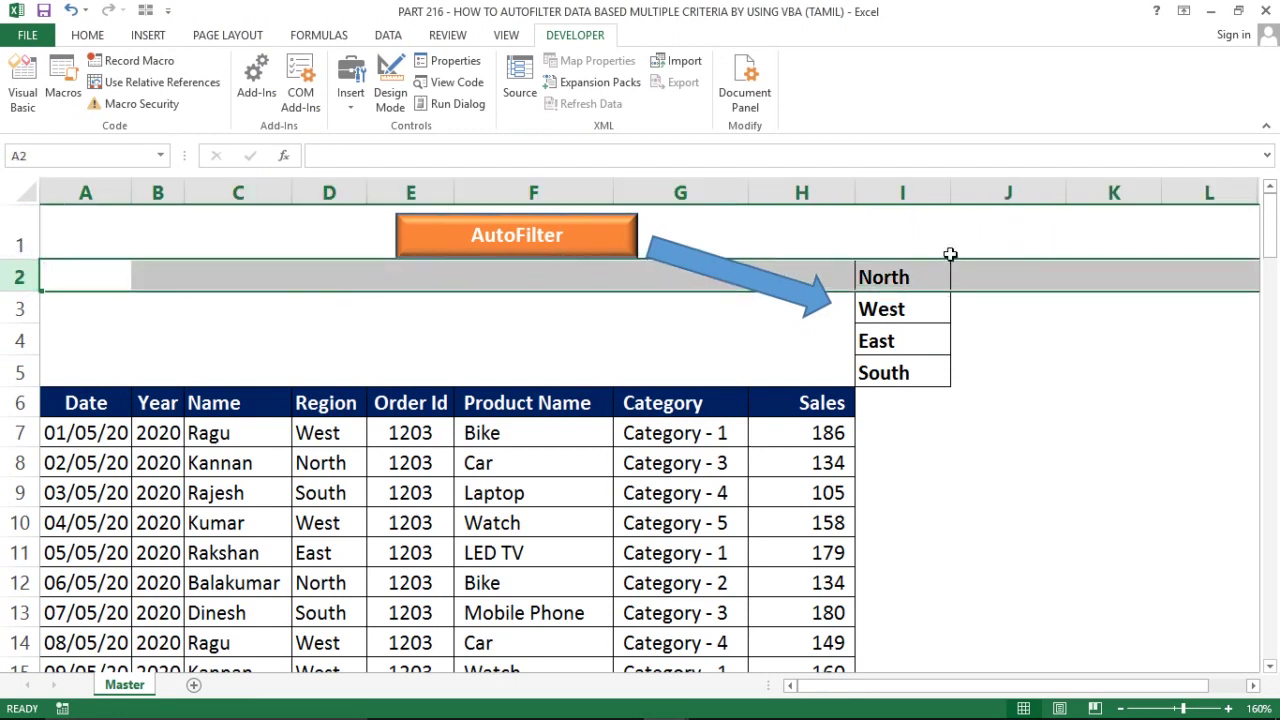
pyautogui.click(908, 277)
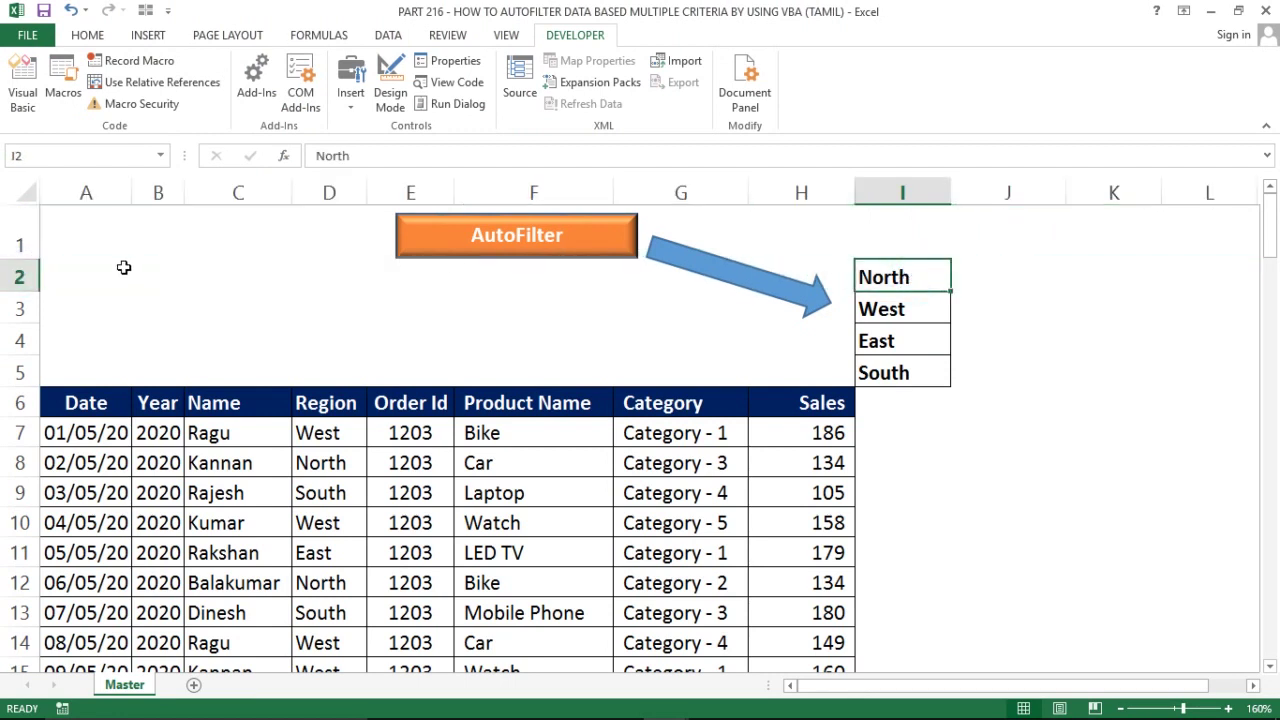
pyautogui.click(18, 277)
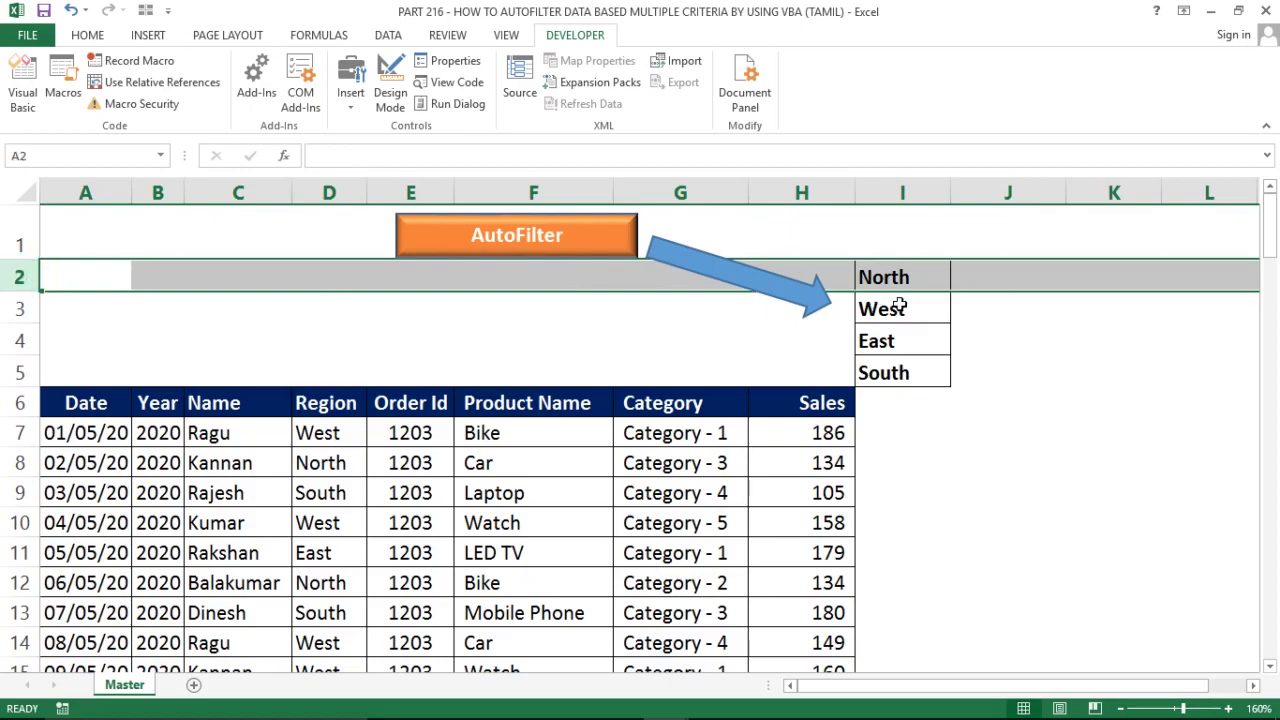
pyautogui.hotkey('alt', 'F11')
pyautogui.click(487, 424)
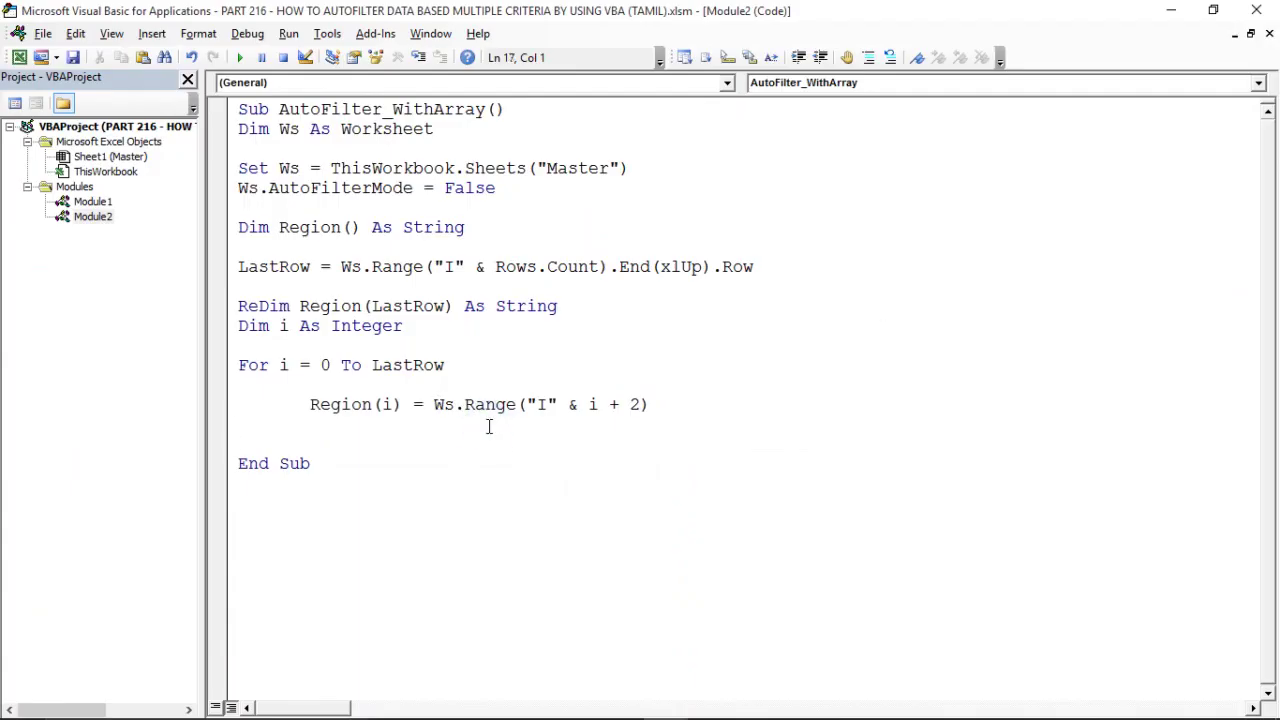
# Close the loop with Next i and leave a blank line before End Sub
pyautogui.doubleClick(390, 367)
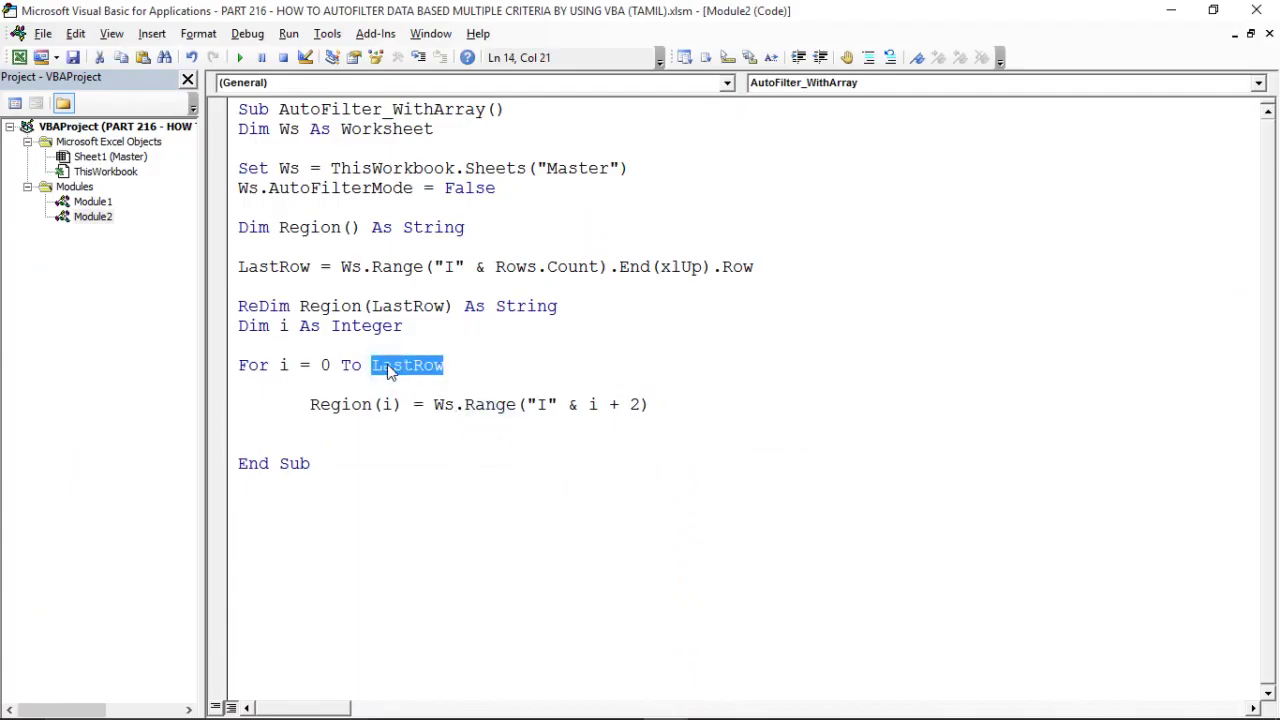
pyautogui.click(640, 445)
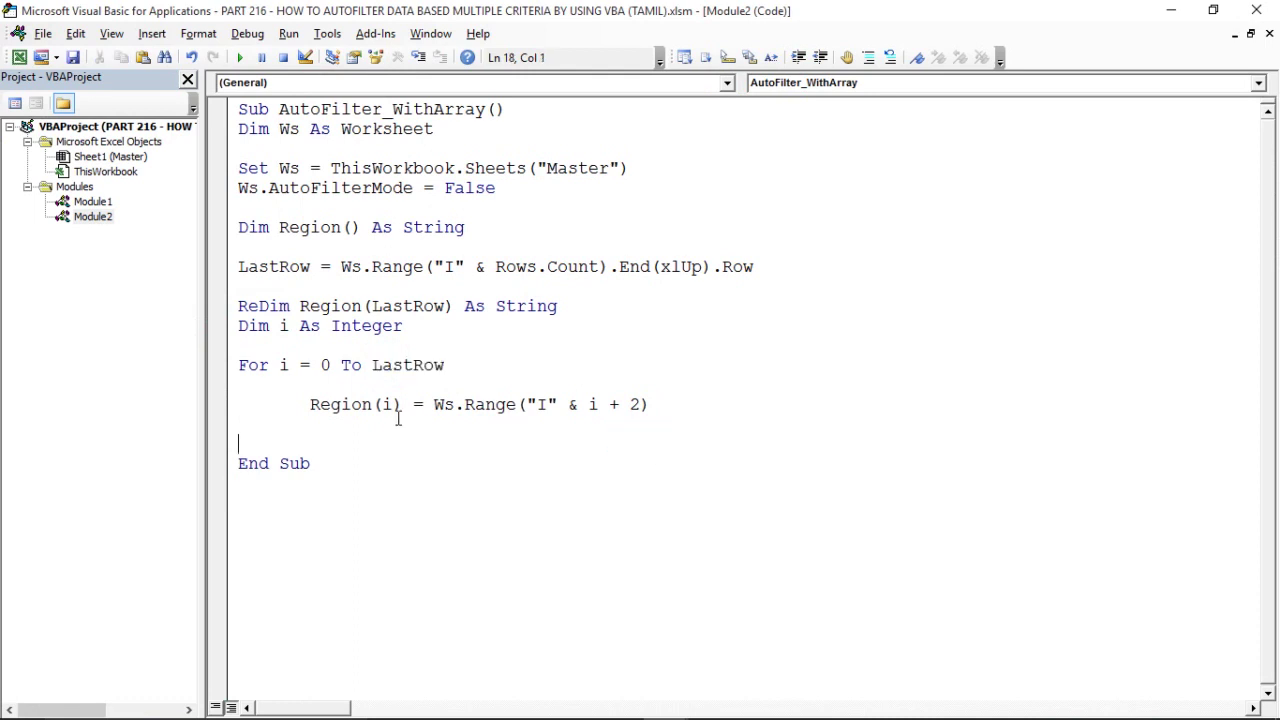
pyautogui.click(338, 431)
pyautogui.write('ne')
pyautogui.write('xt i')
pyautogui.press('Return')
pyautogui.press('Down')
pyautogui.press('Return')
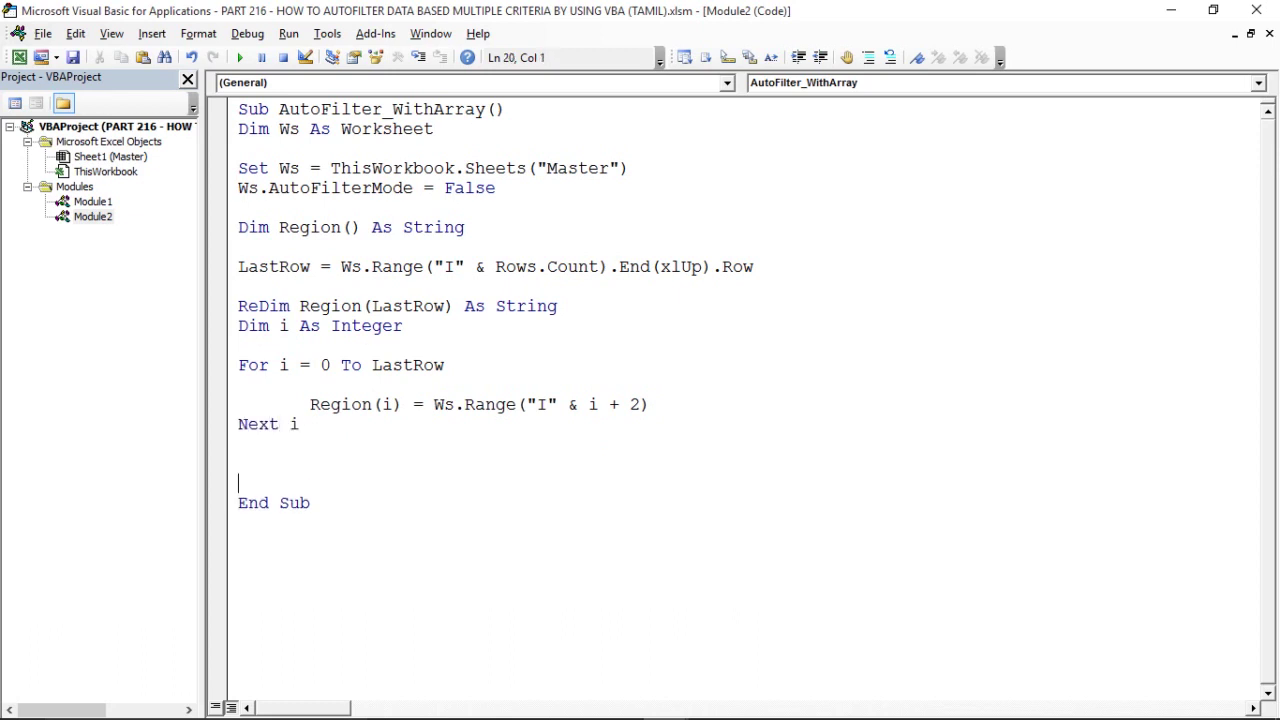
pyautogui.press('Up')
pyautogui.moveTo(309, 404); pyautogui.dragTo(413, 400)
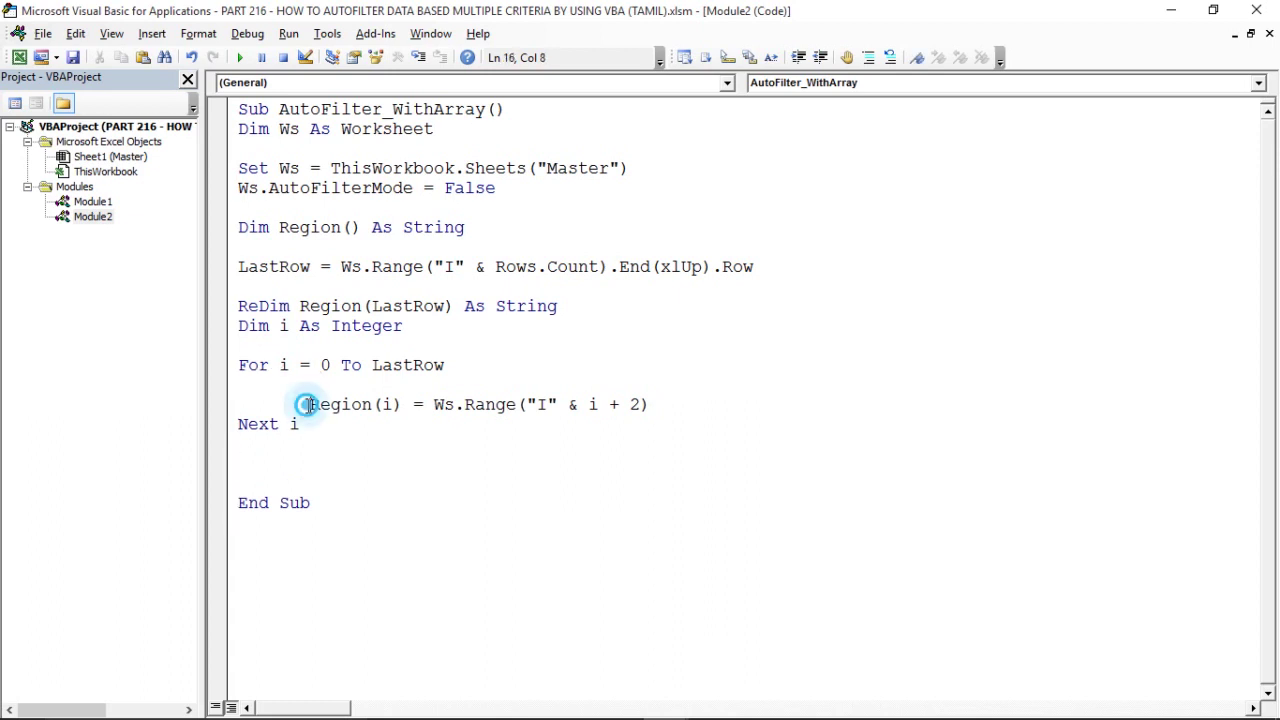
pyautogui.keyDown('shift'); pyautogui.click(402, 404); pyautogui.keyUp('shift')
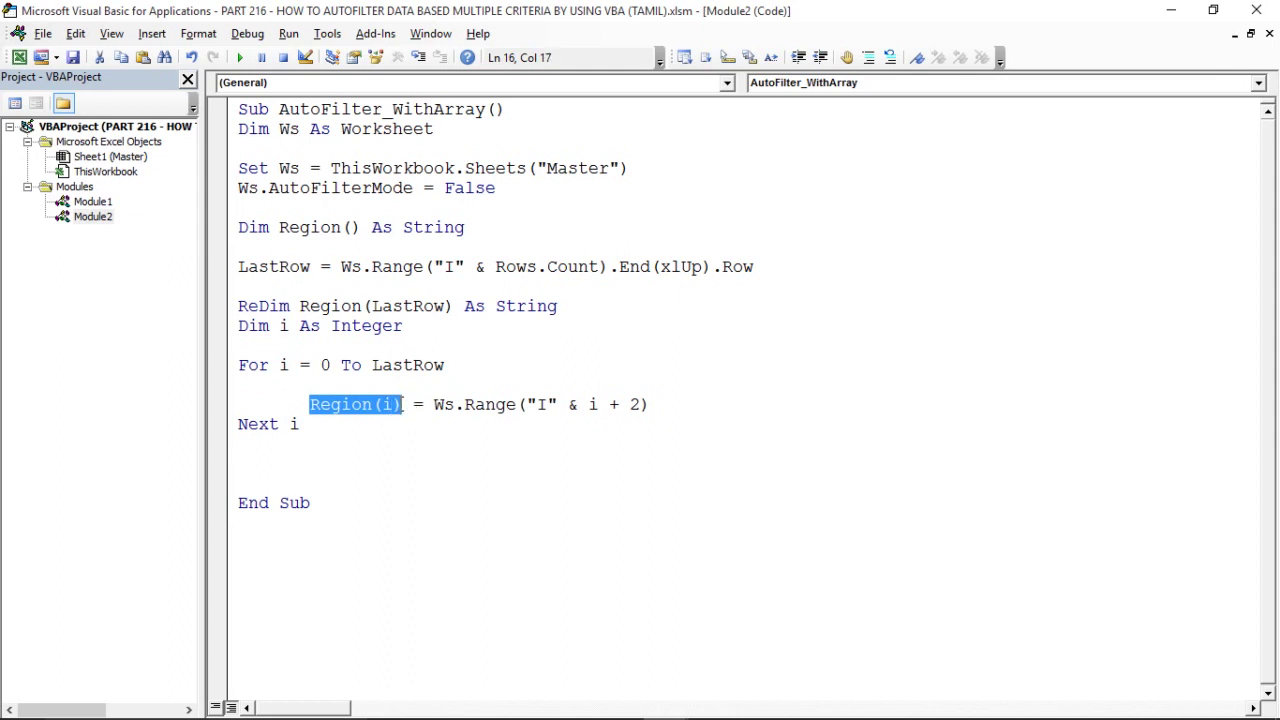
pyautogui.click(228, 466)
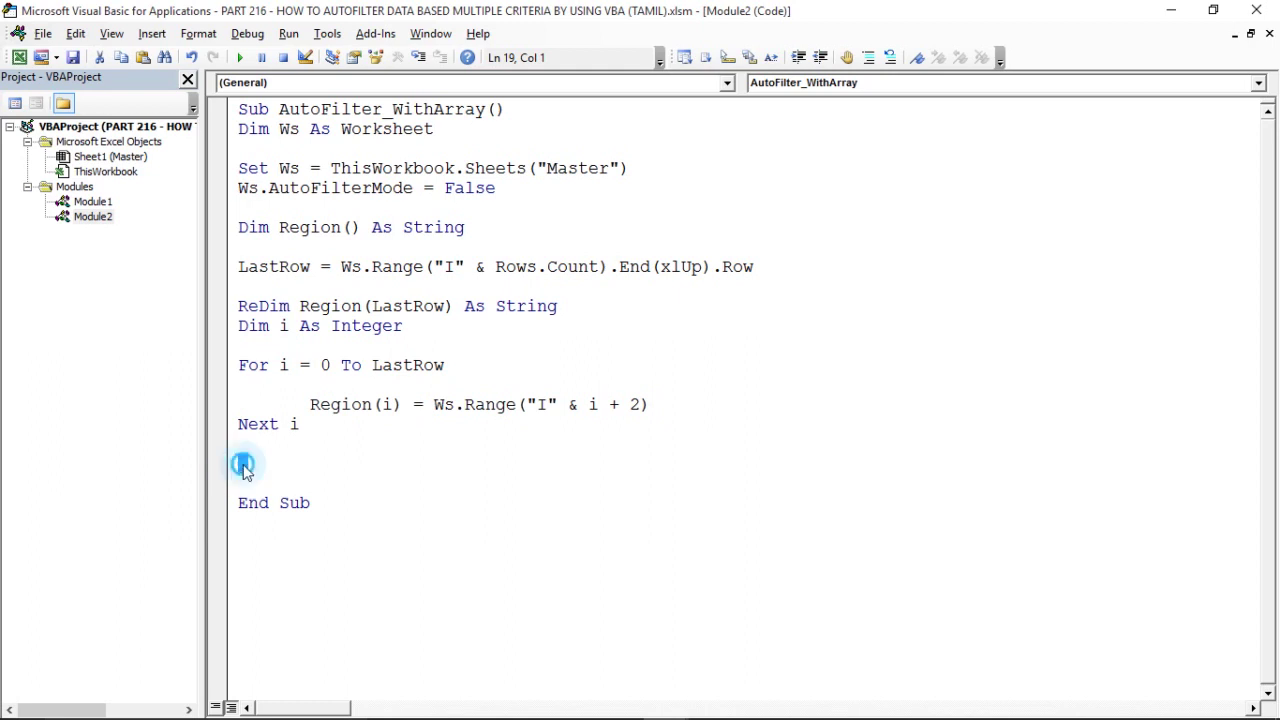
# Start the filter line Ws.Range("A6:H6"), matching the header row A6:H6
pyautogui.write('Ws')
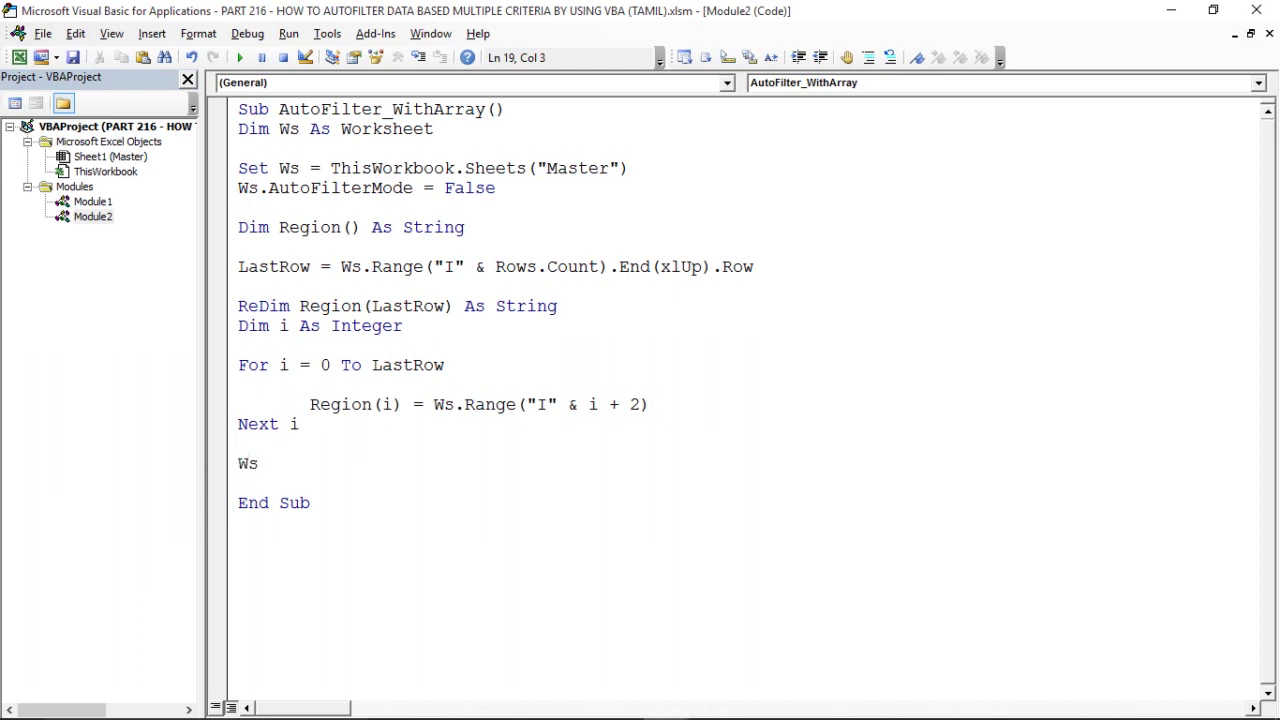
pyautogui.write('.')
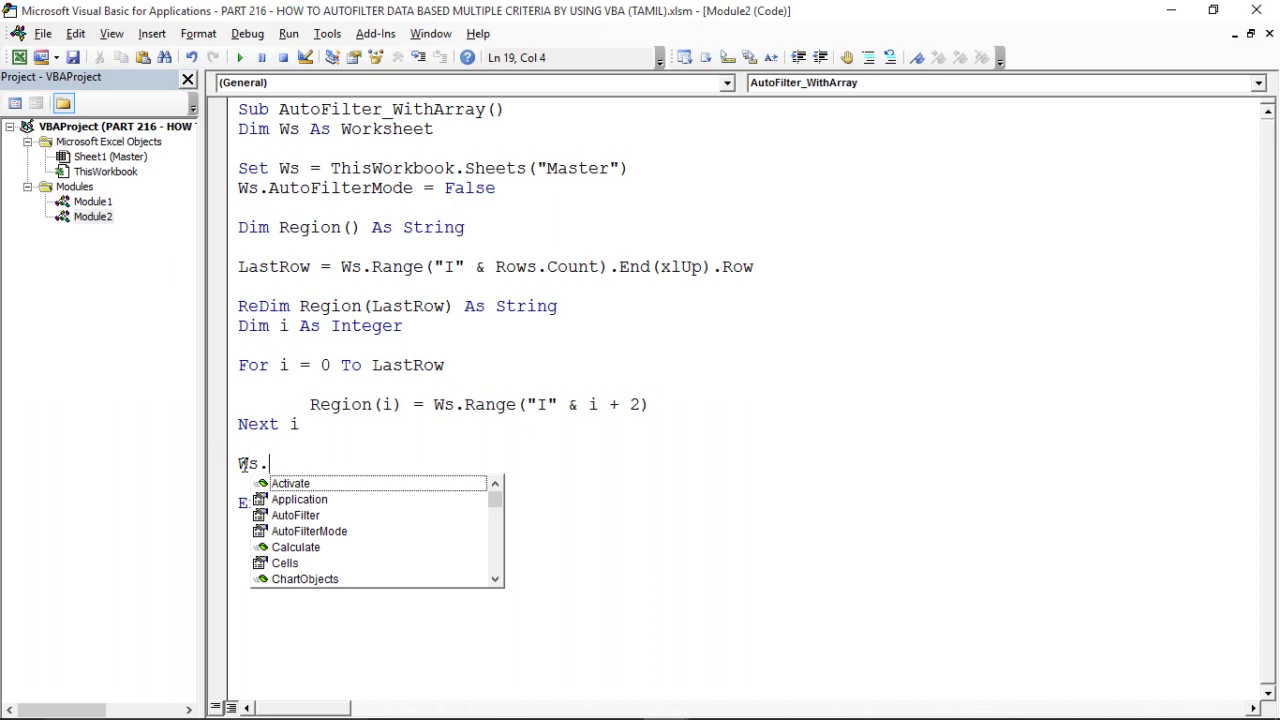
pyautogui.write('r')
pyautogui.press('Tab')
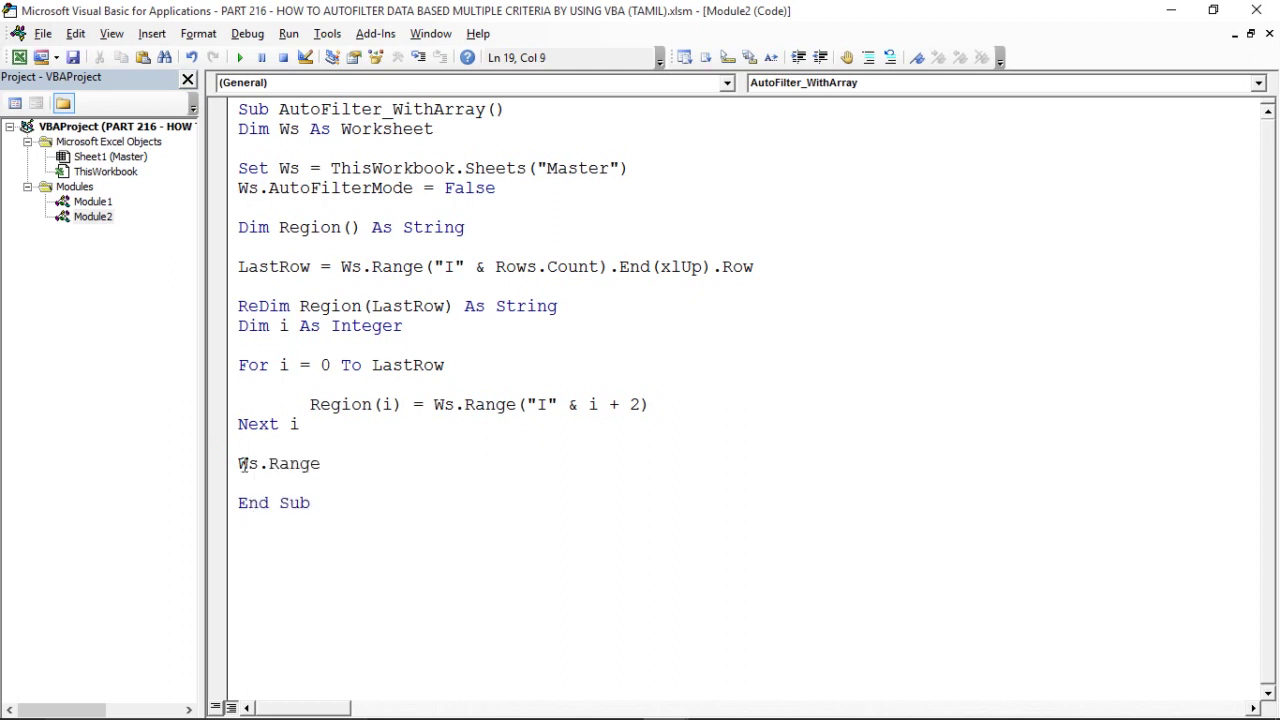
pyautogui.write('(')
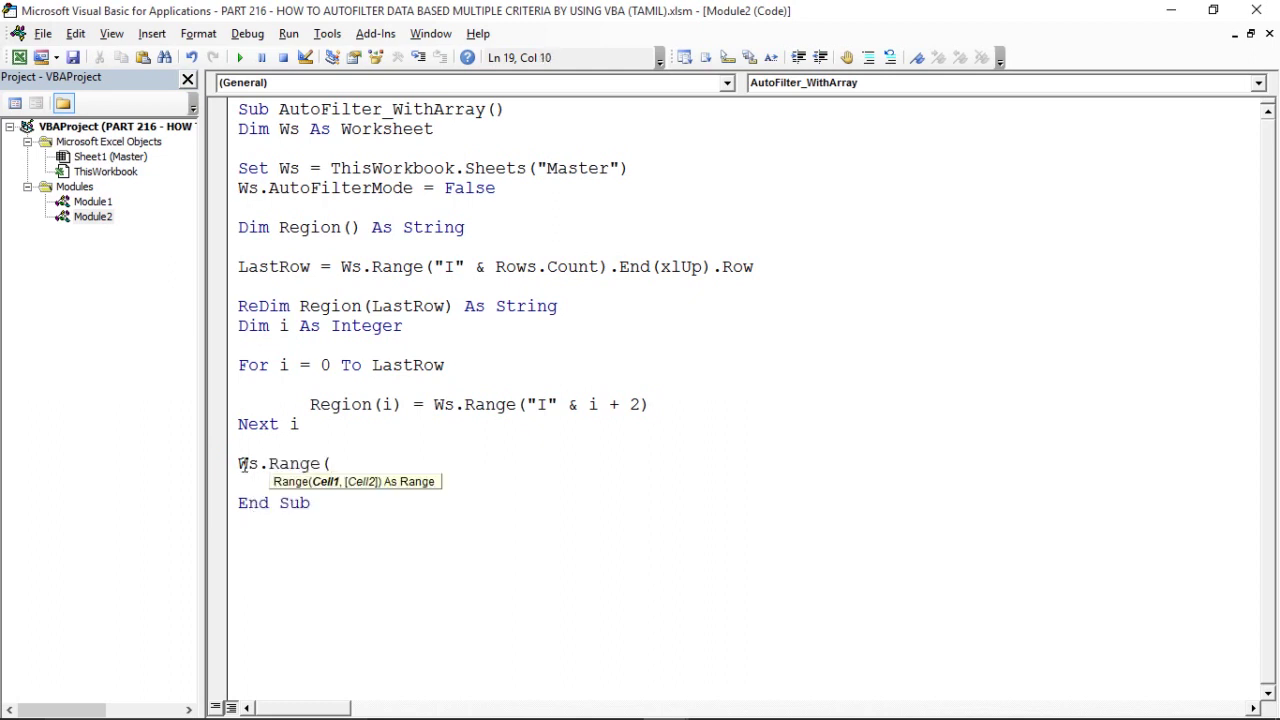
pyautogui.write('"A')
pyautogui.write('6:')
pyautogui.write('H6"')
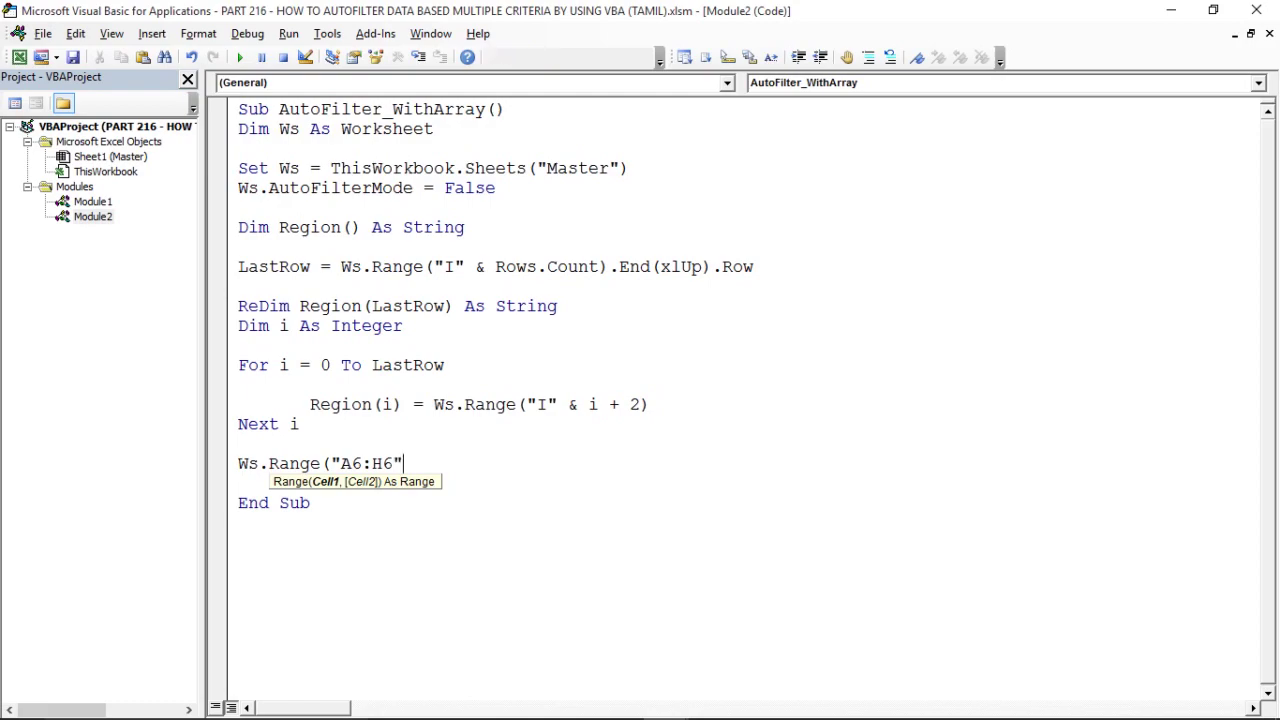
pyautogui.write(')')
pyautogui.hotkey('alt', 'F11')
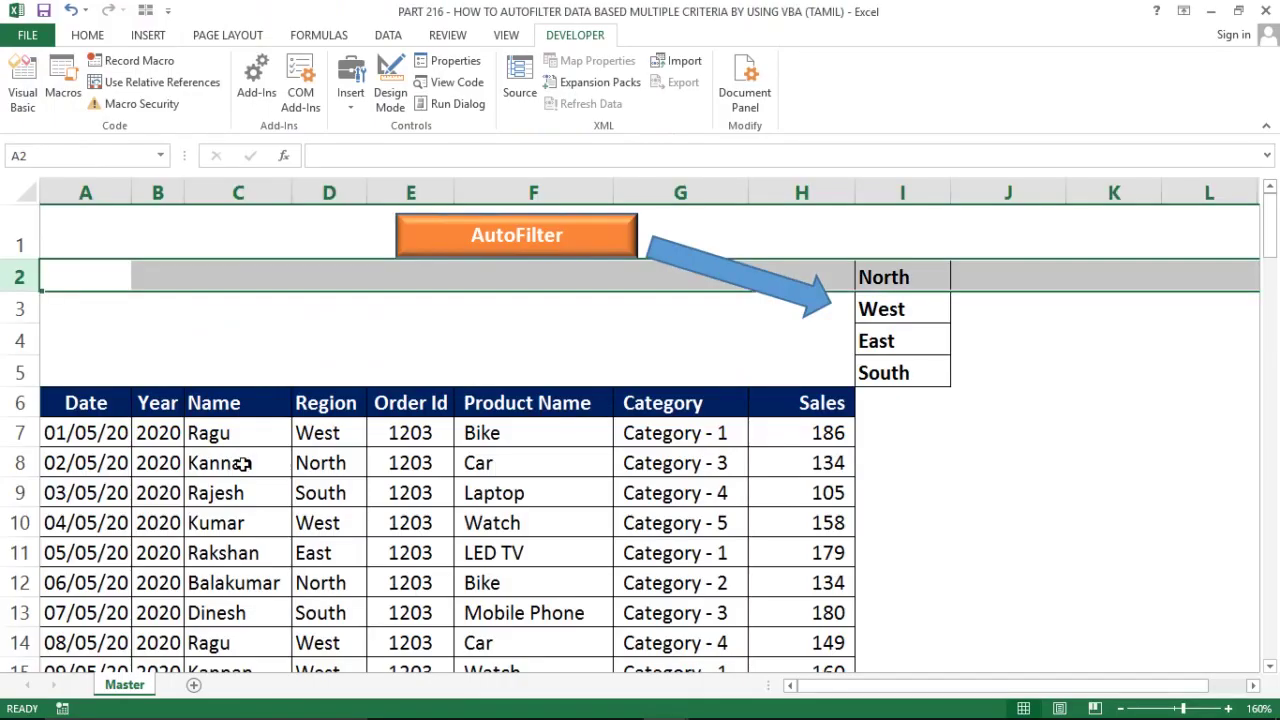
pyautogui.click(60, 408)
pyautogui.moveTo(60, 408); pyautogui.dragTo(840, 405)
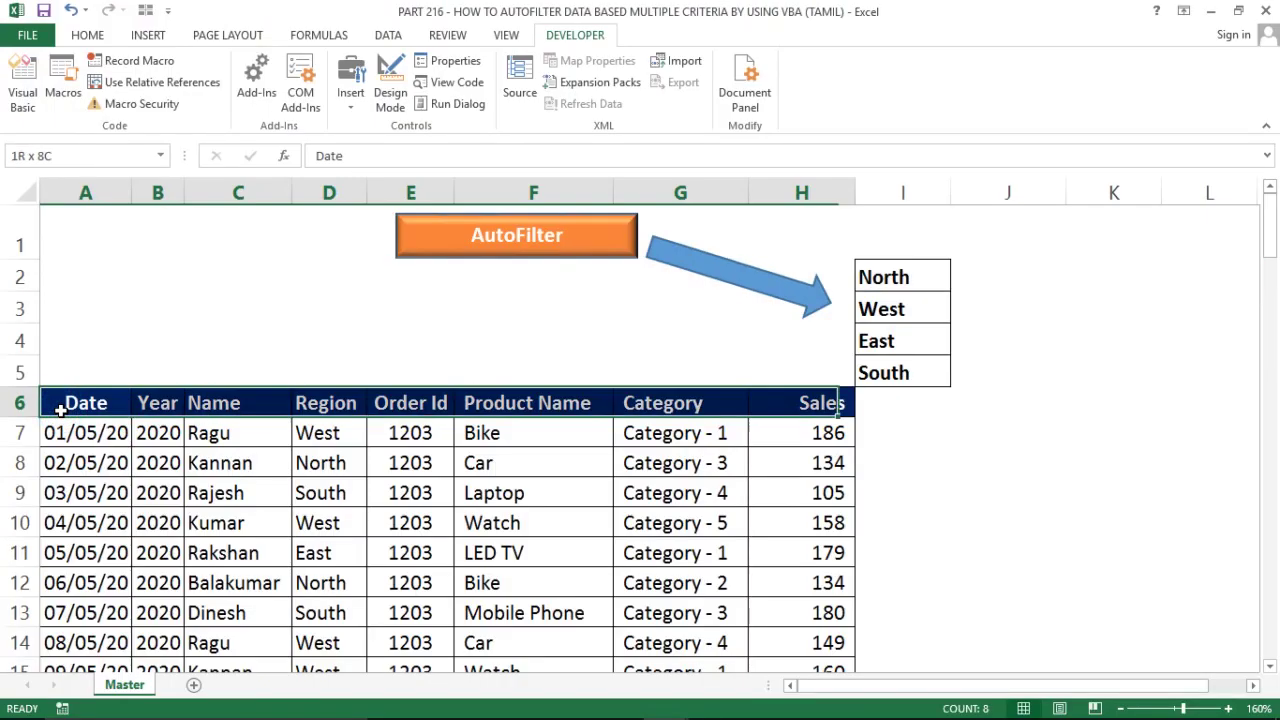
pyautogui.click(62, 410)
pyautogui.hotkey('alt', 'F11')
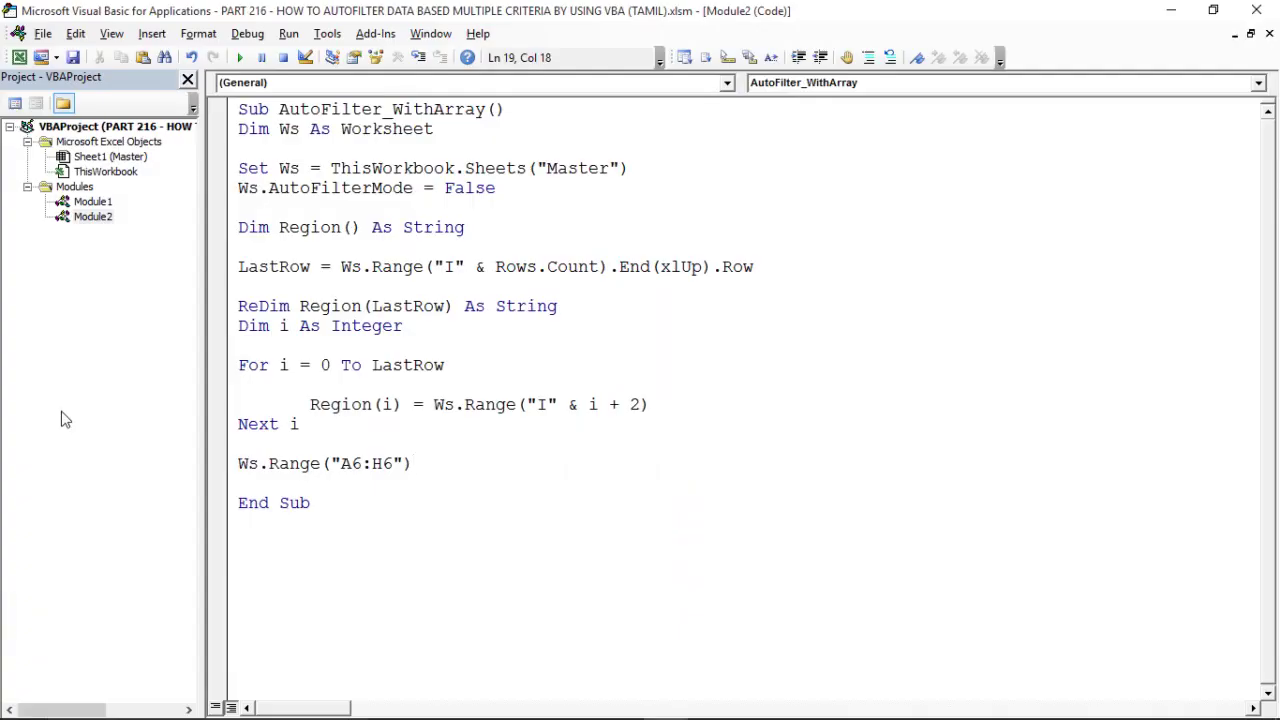
# Append .AutoFilter 4, confirming column D is the Region field
pyautogui.write('.')
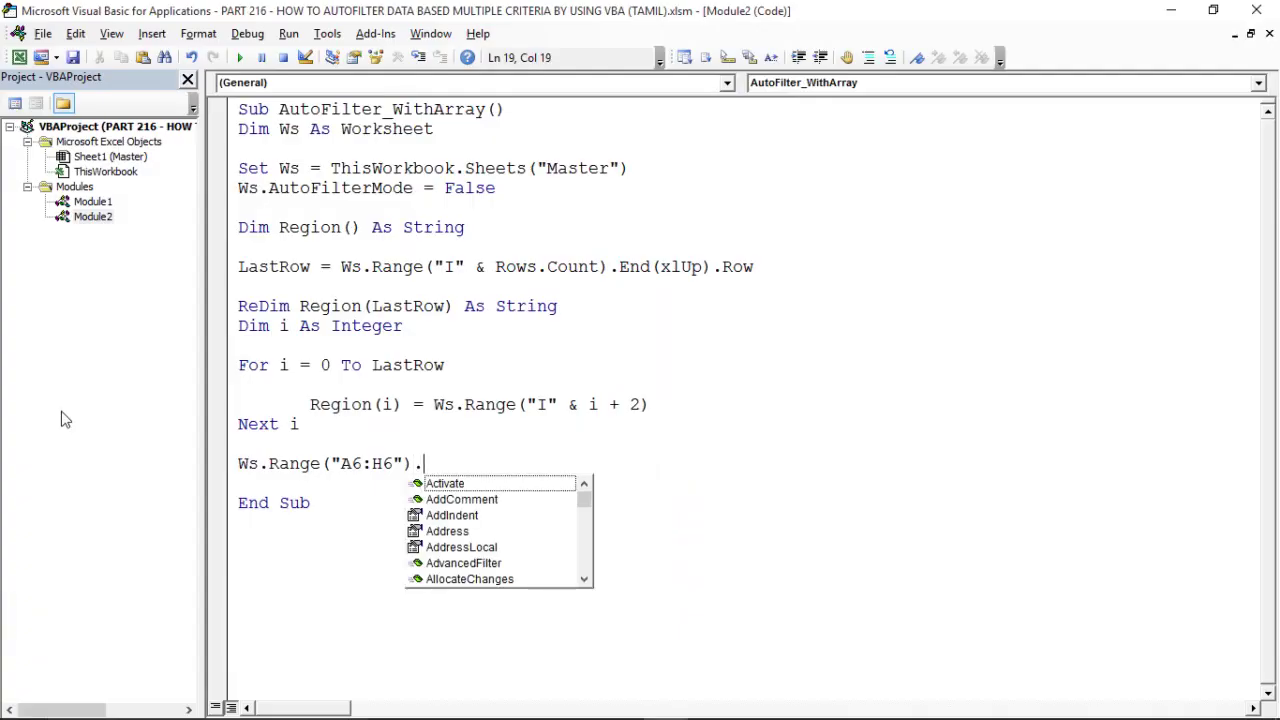
pyautogui.write('auto')
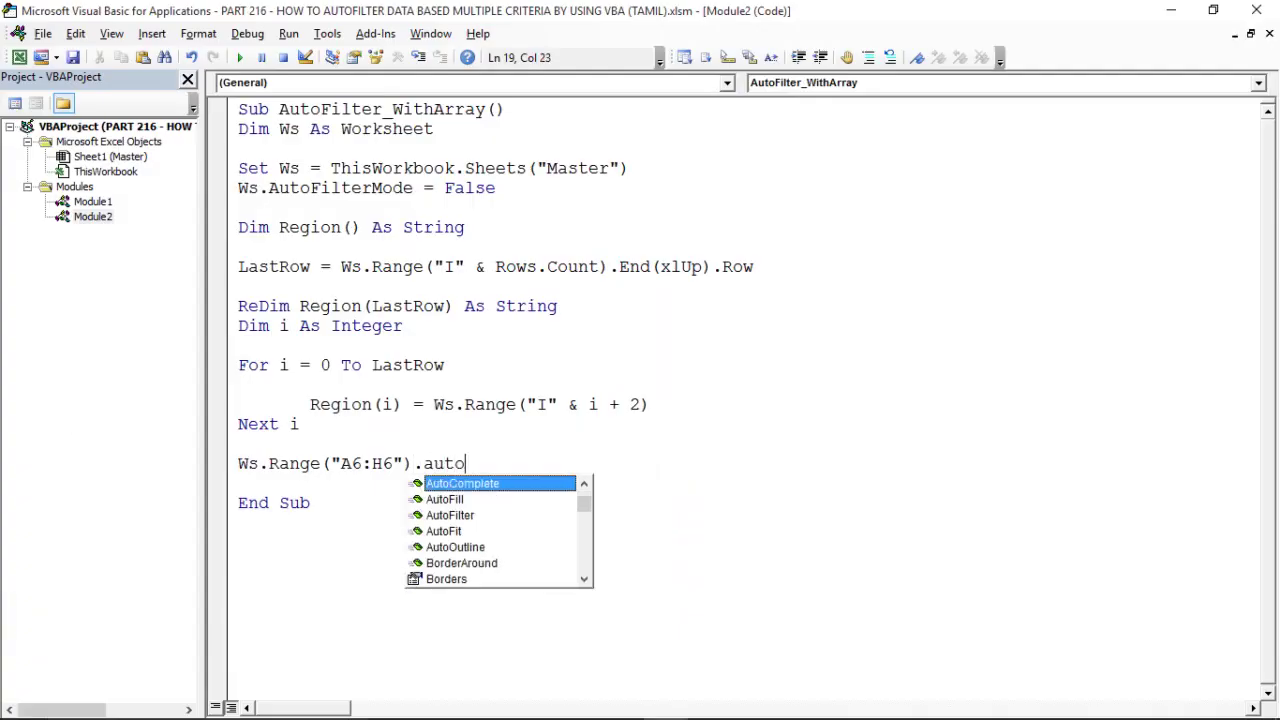
pyautogui.press('Down')
pyautogui.press('Down')
pyautogui.press('Tab')
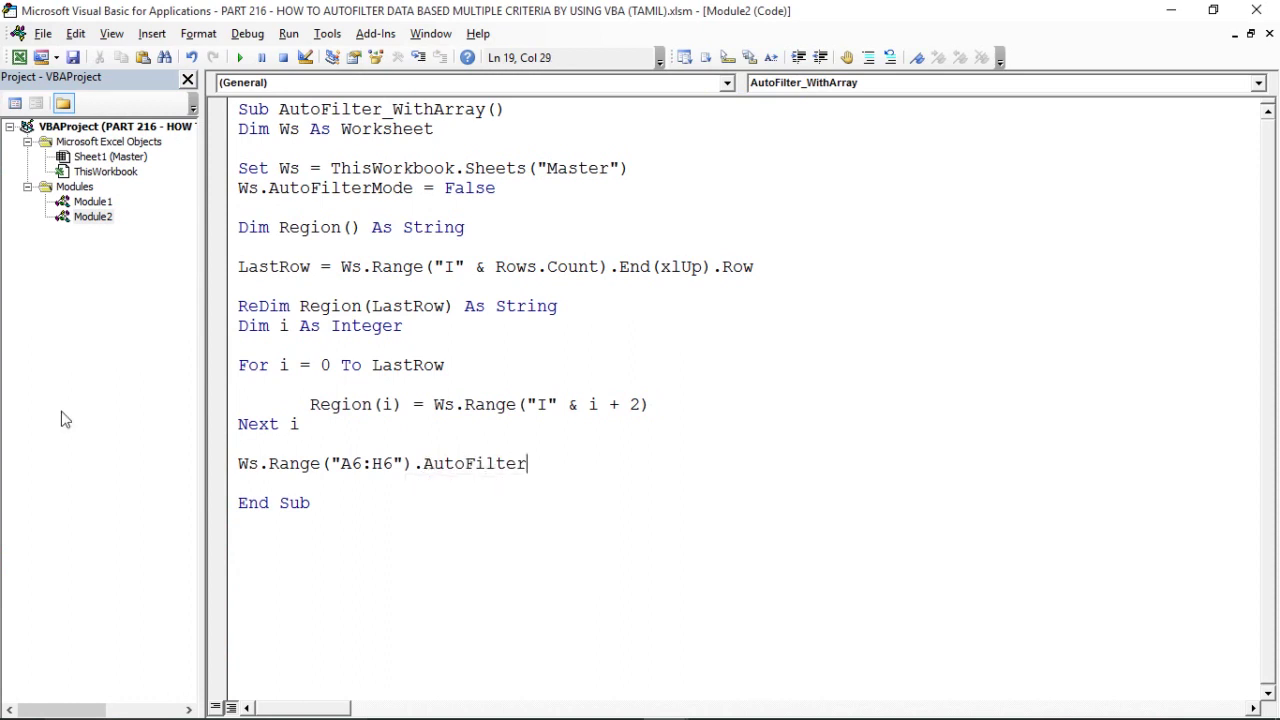
pyautogui.write(' 4')
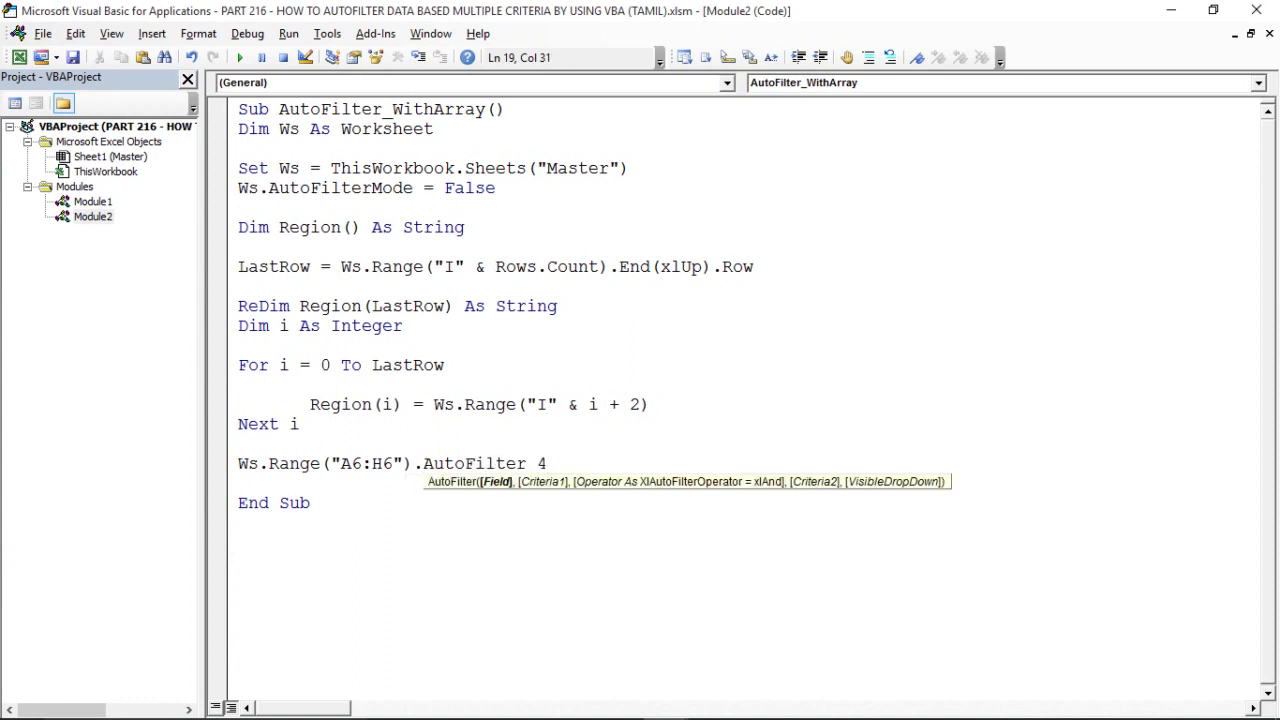
pyautogui.hotkey('alt', 'F11')
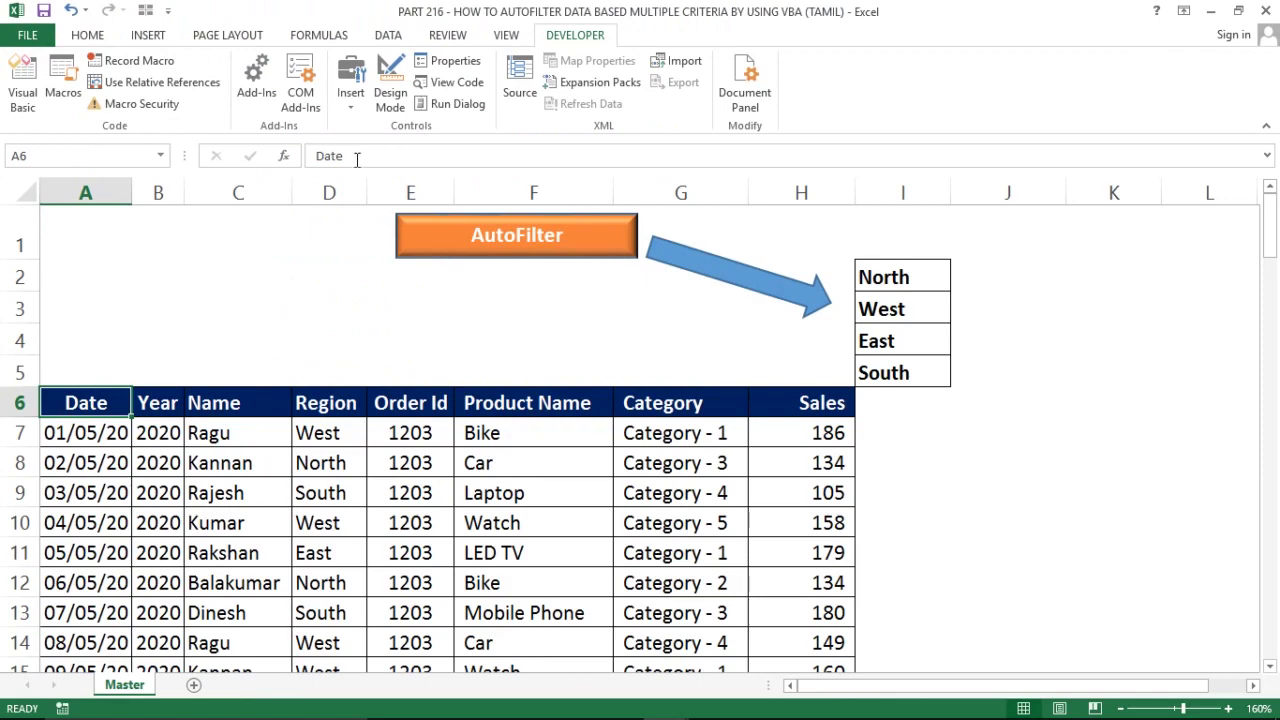
pyautogui.click(329, 192)
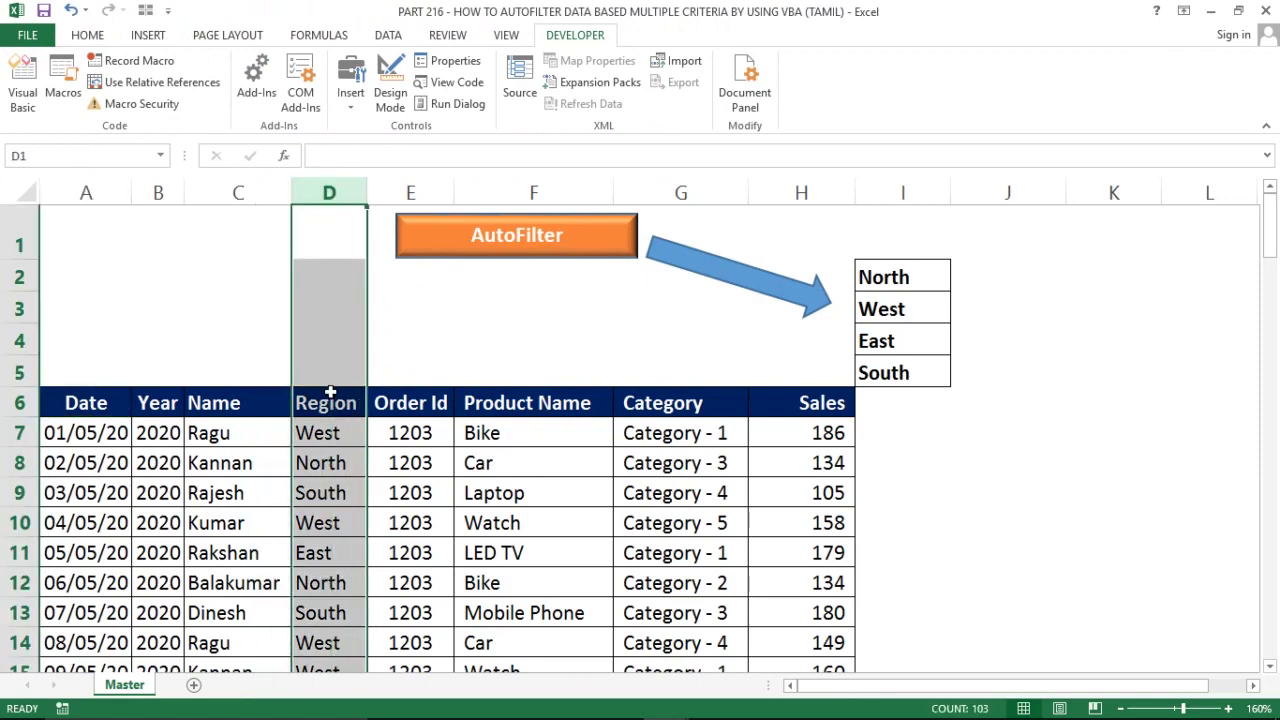
pyautogui.hotkey('alt', 'Tab')
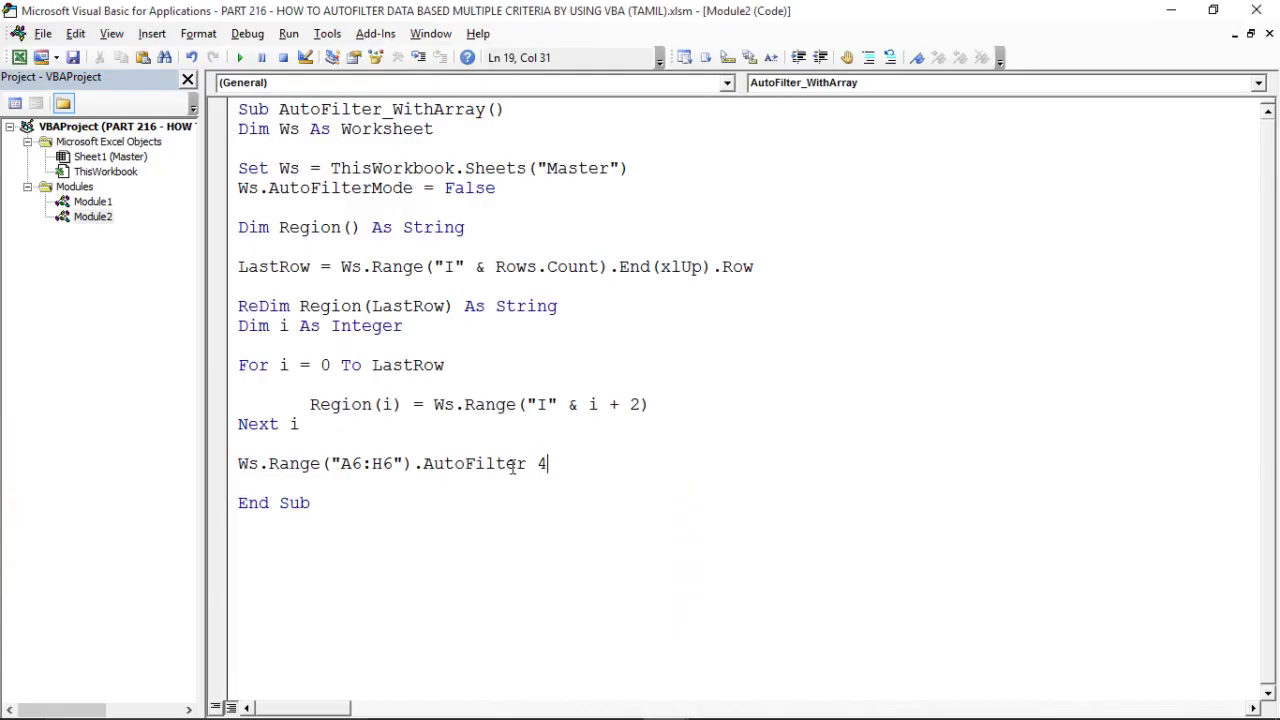
# Finish the line with , "North", xlFilterValues as criterion and operator
pyautogui.write(',')
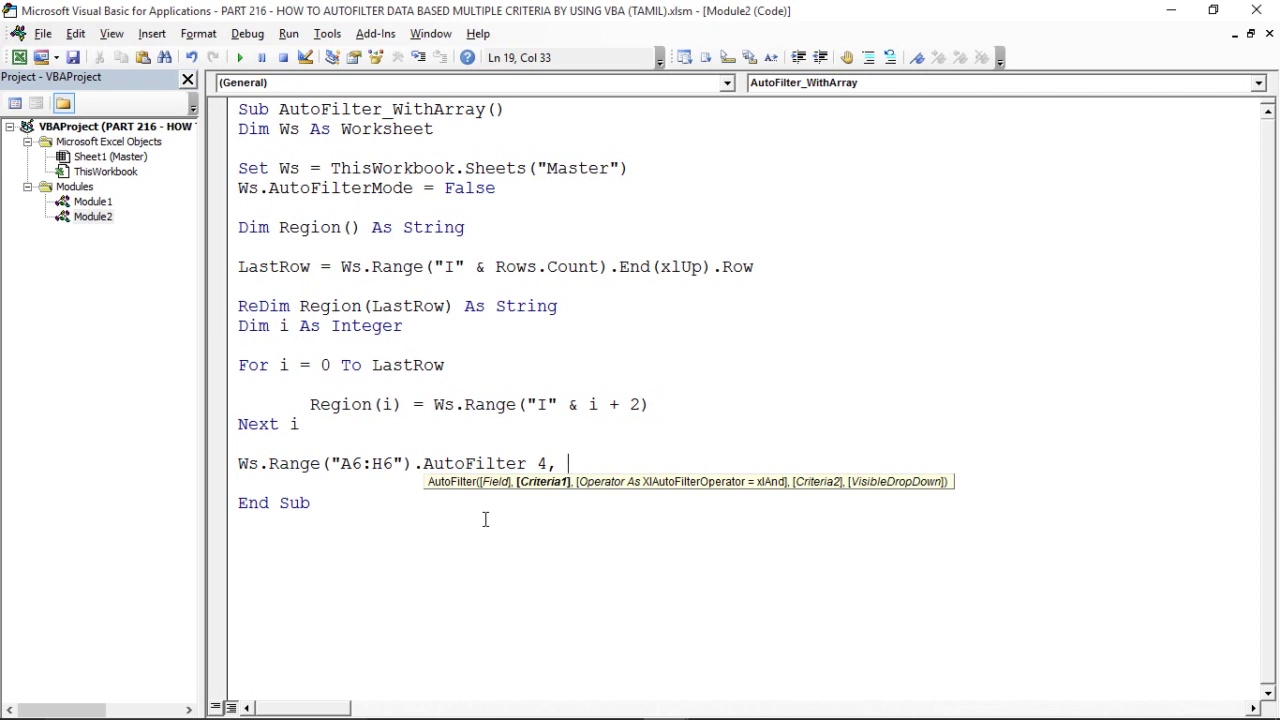
pyautogui.write('"')
pyautogui.write('North"')
pyautogui.write(',x')
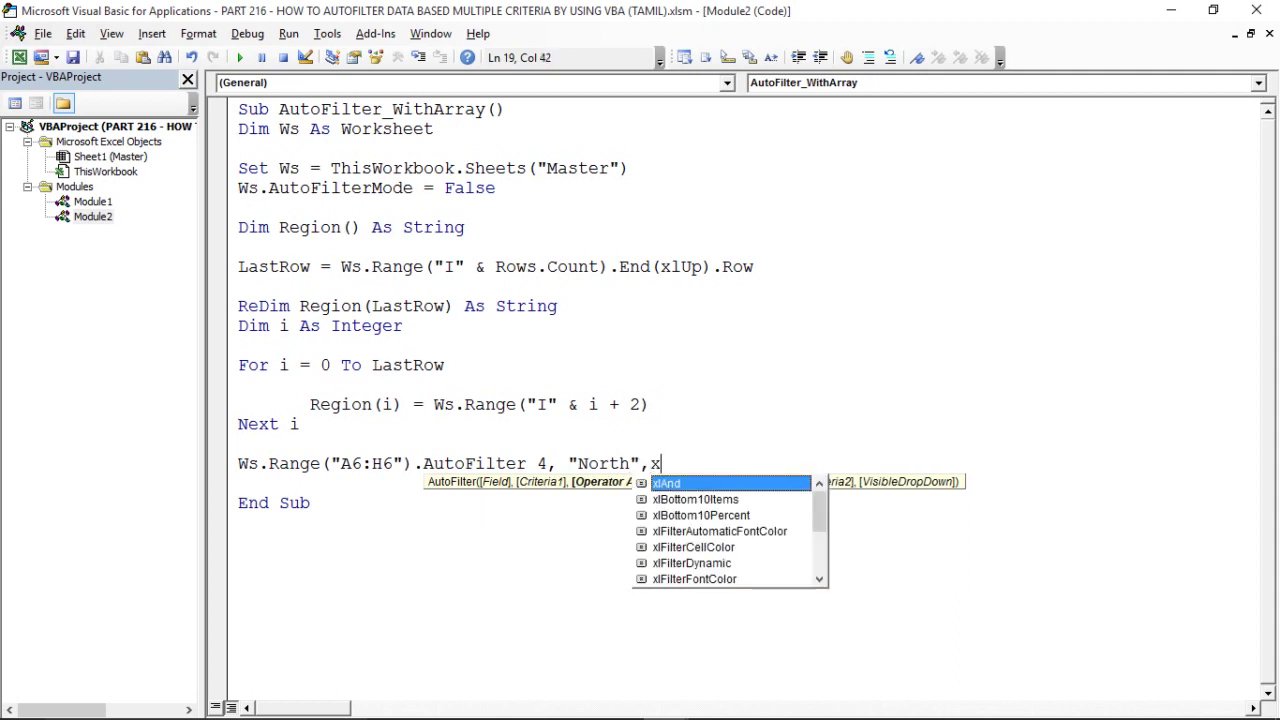
pyautogui.write('lf')
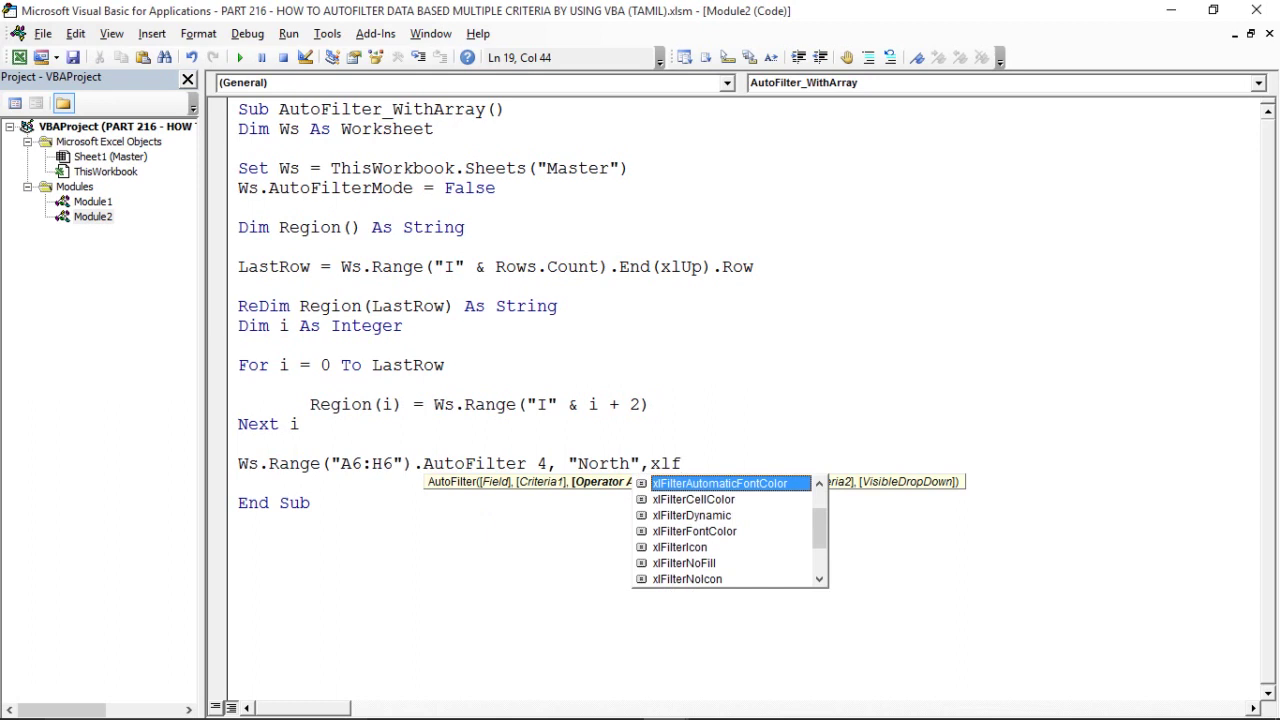
pyautogui.write('ilter')
pyautogui.write('va')
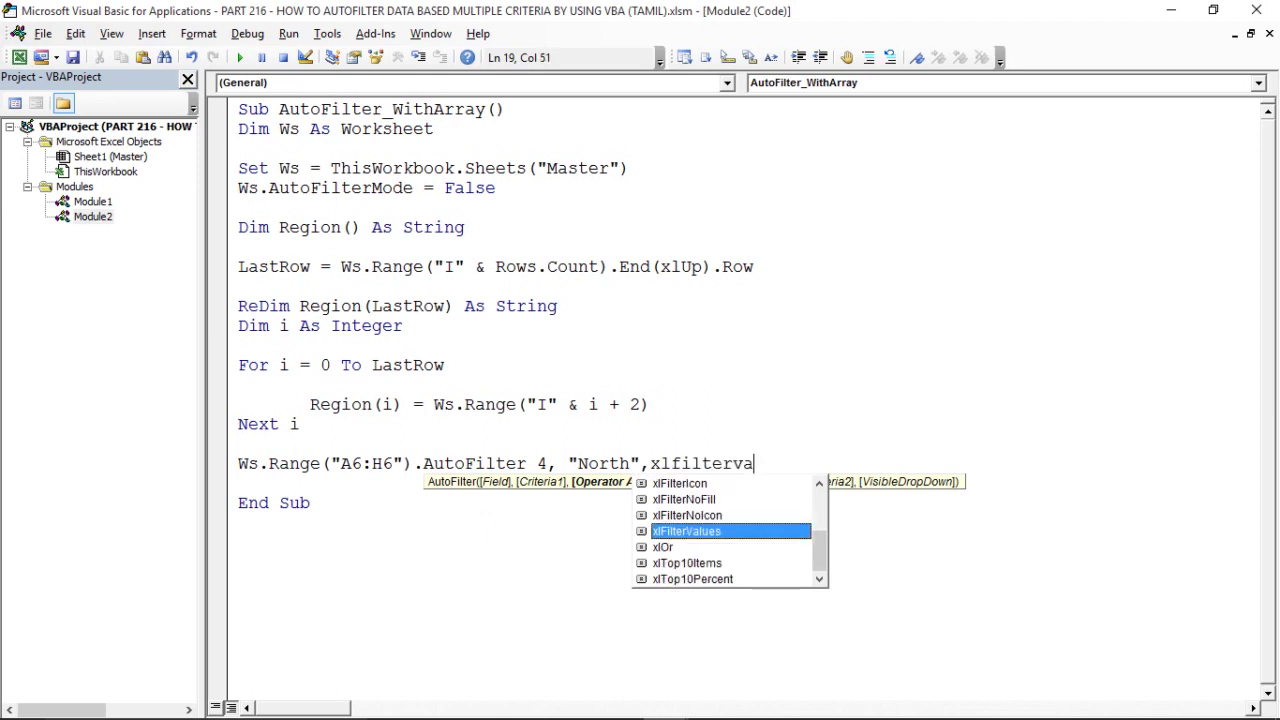
pyautogui.press('Tab')
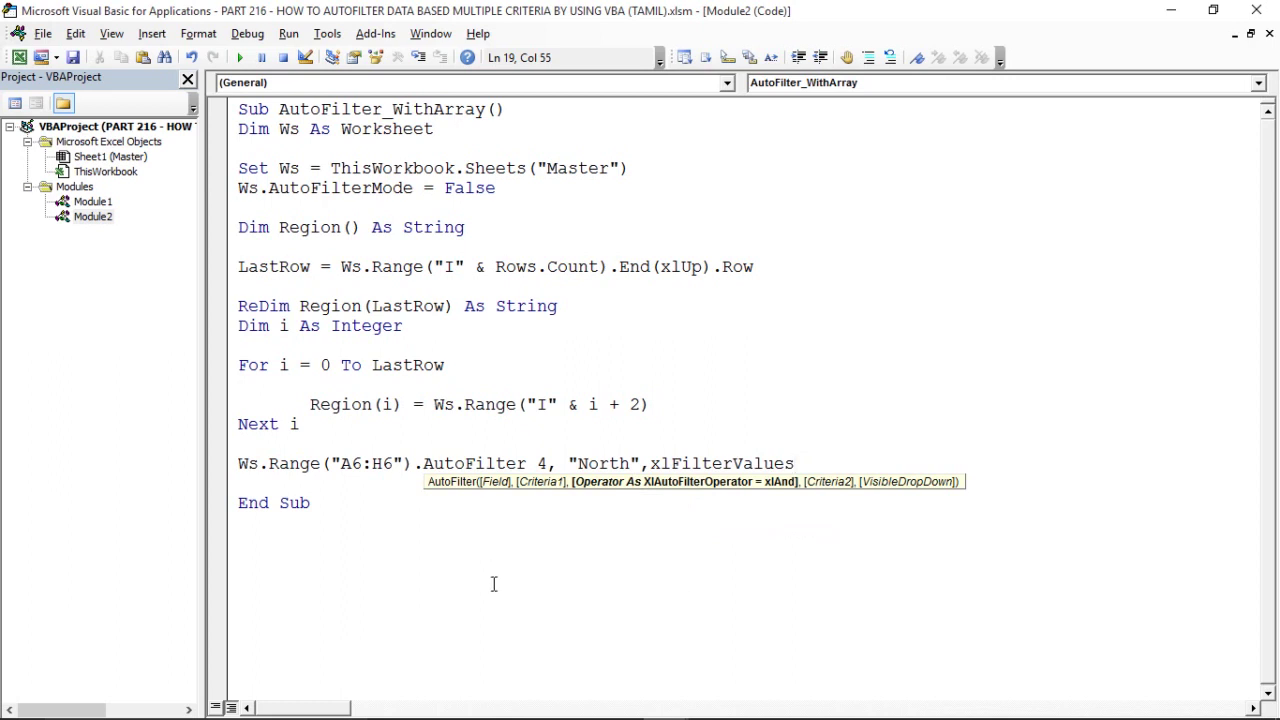
pyautogui.click(443, 543)
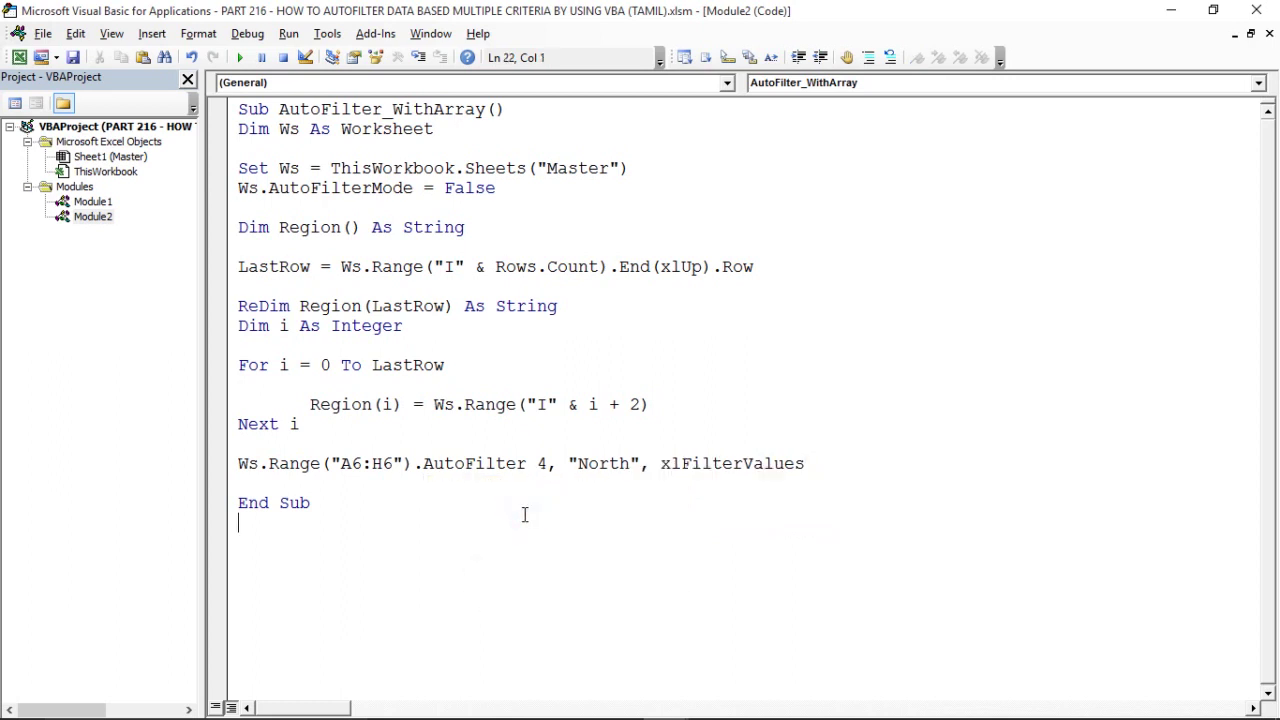
# Run the AutoFilter_WithArray macro from the VBA editor to filter the sales table to North
pyautogui.click(399, 486)
pyautogui.hotkey('alt', 'F11')
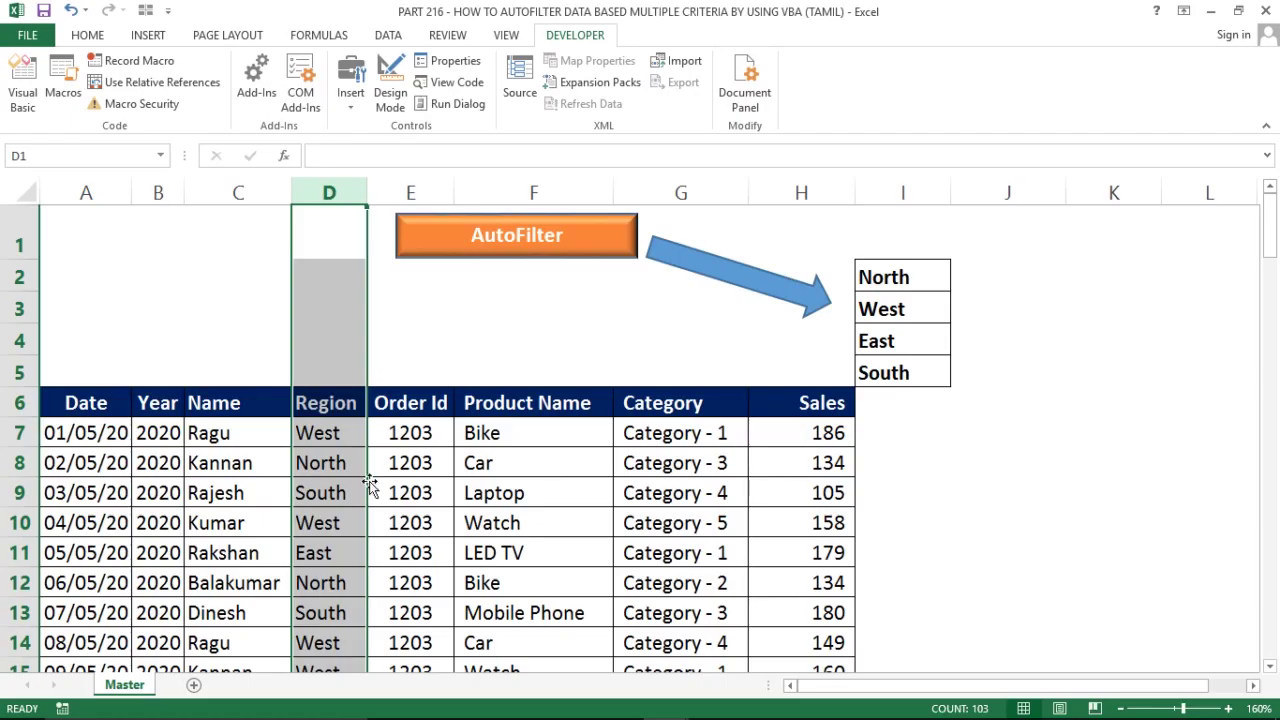
pyautogui.click(869, 455)
pyautogui.click(604, 327)
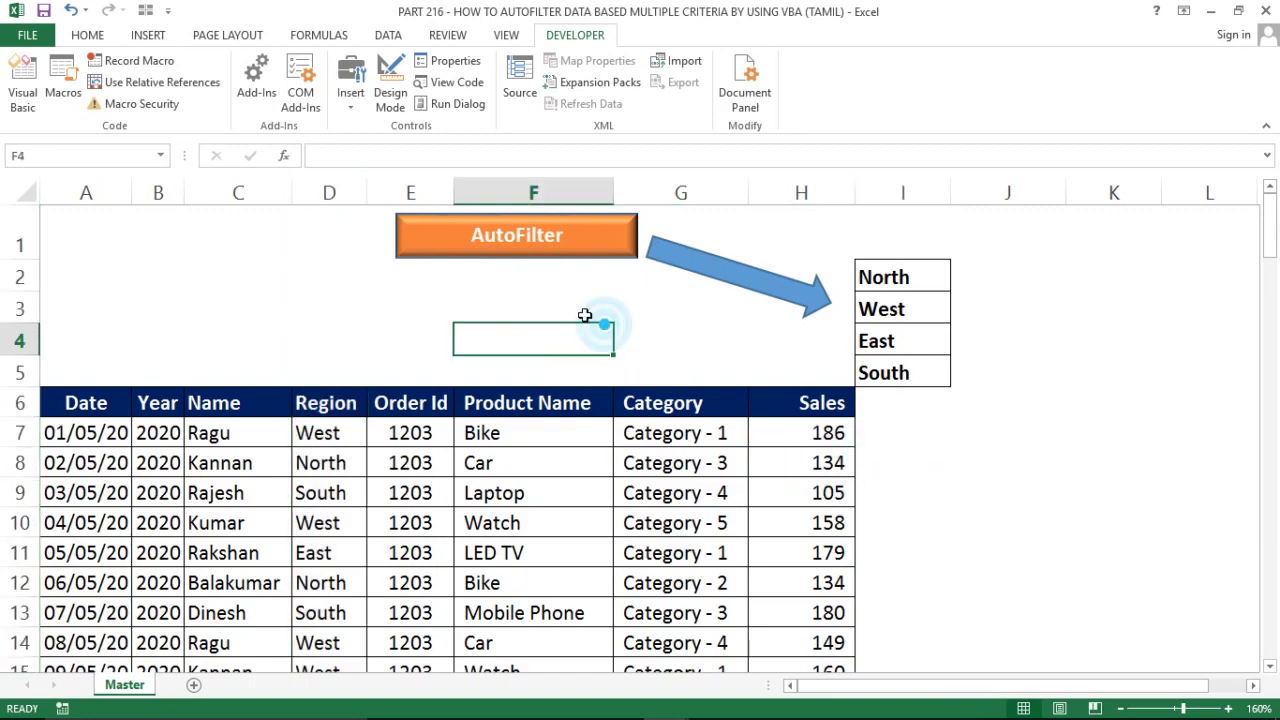
pyautogui.hotkey('alt', 'F11')
pyautogui.click(478, 330)
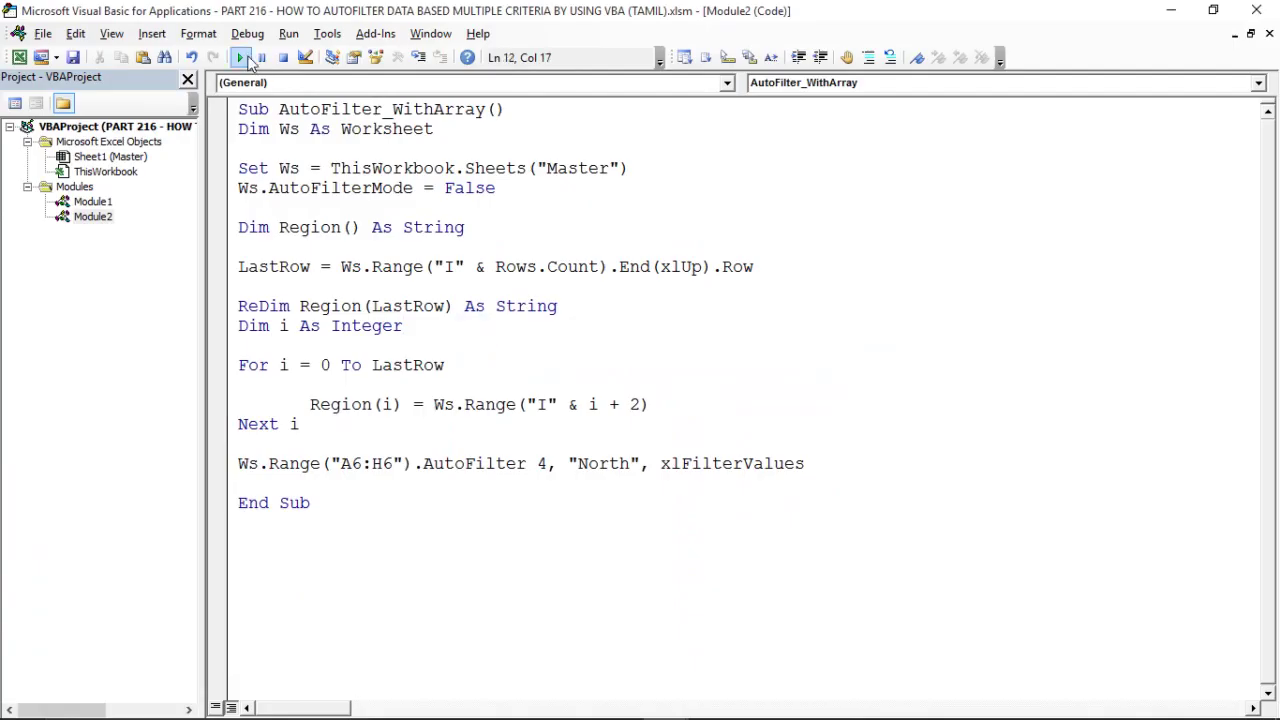
pyautogui.click(245, 58)
# Confirm the Region filter keeps only North rows (21 of 102), then return to the macro code
pyautogui.hotkey('alt', 'F11')
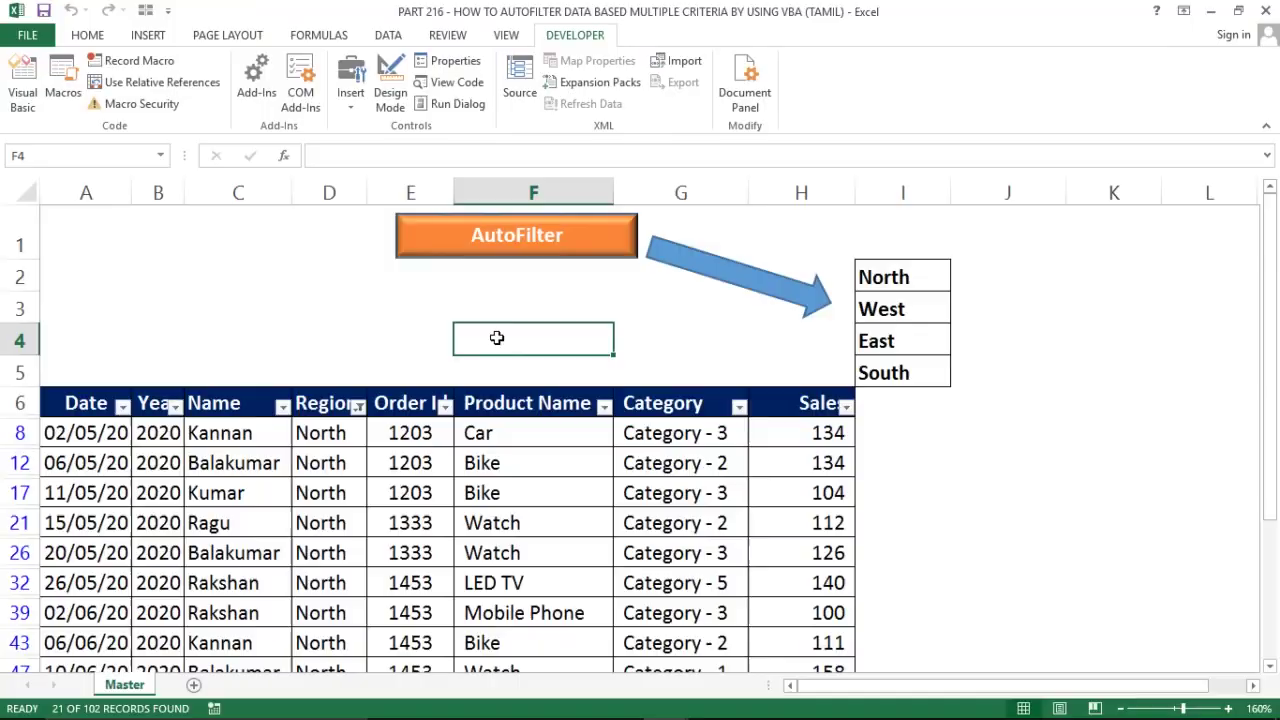
pyautogui.click(357, 404)
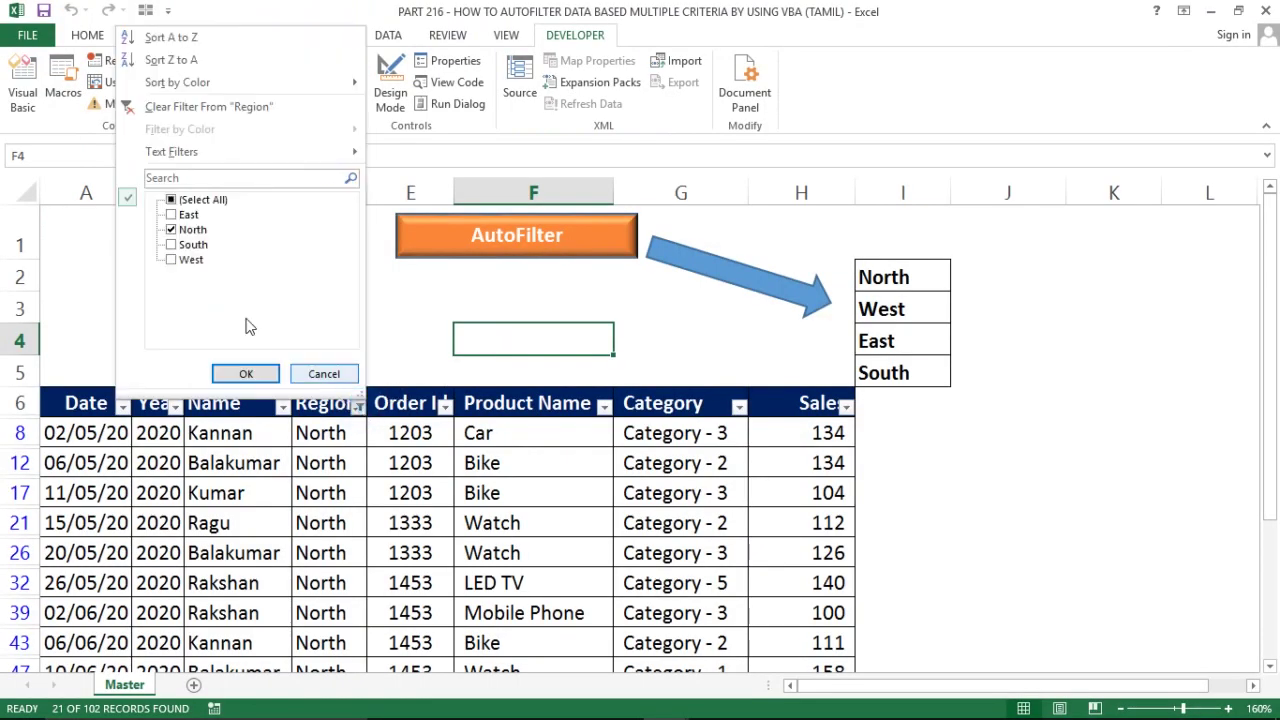
pyautogui.click(325, 374)
pyautogui.hotkey('alt', 'F11')
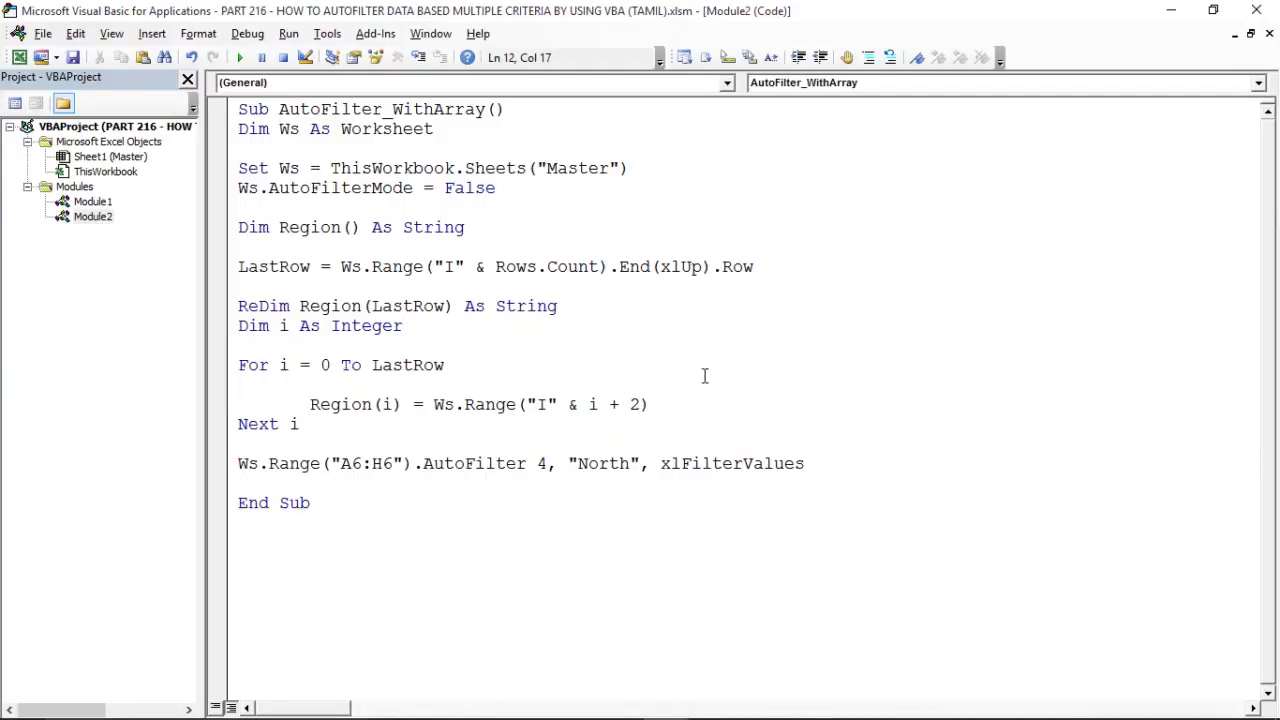
pyautogui.click(585, 446)
pyautogui.click(607, 468)
# Add "South" after "North" as a second criterion on the AutoFilter line
pyautogui.click(644, 464)
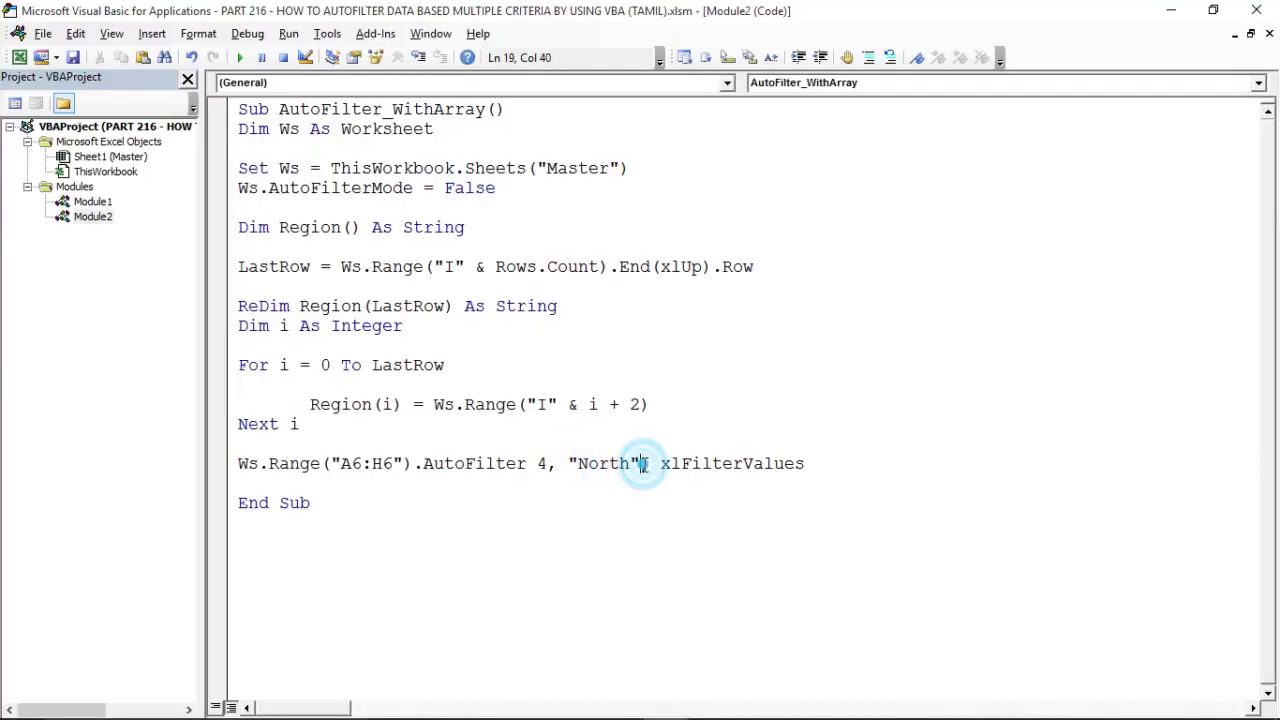
pyautogui.write(',')
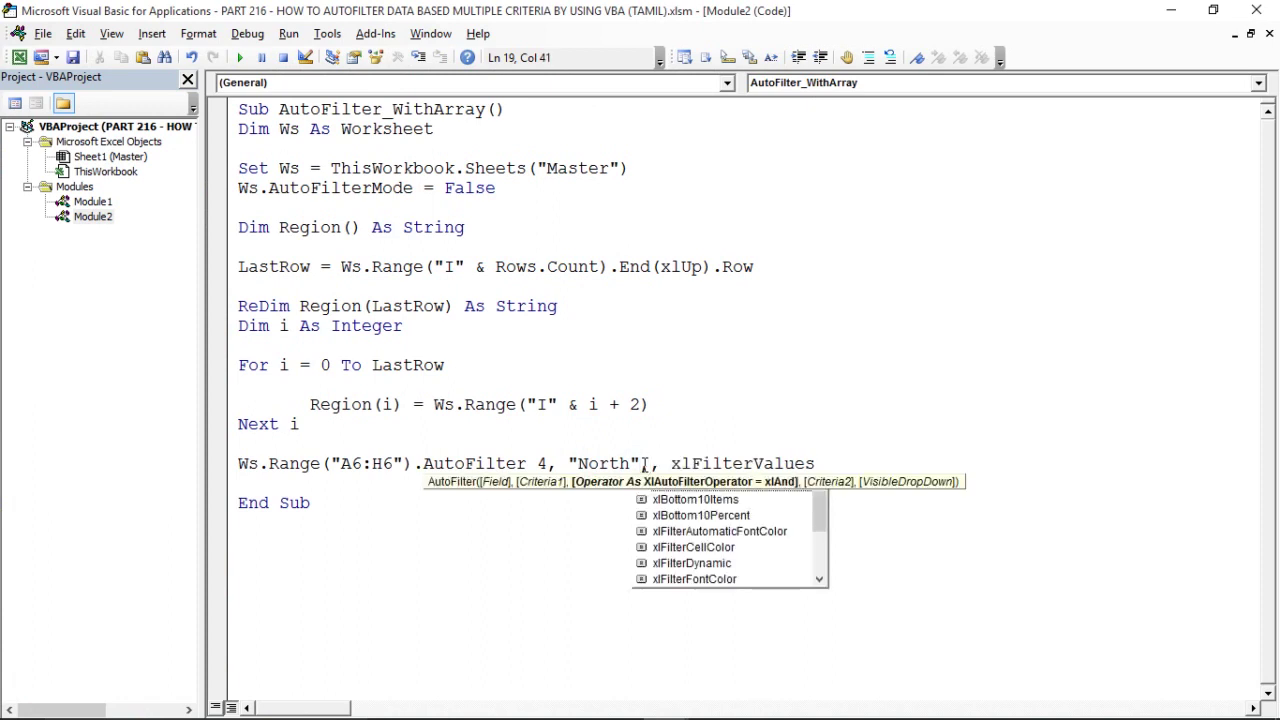
pyautogui.write(' "So')
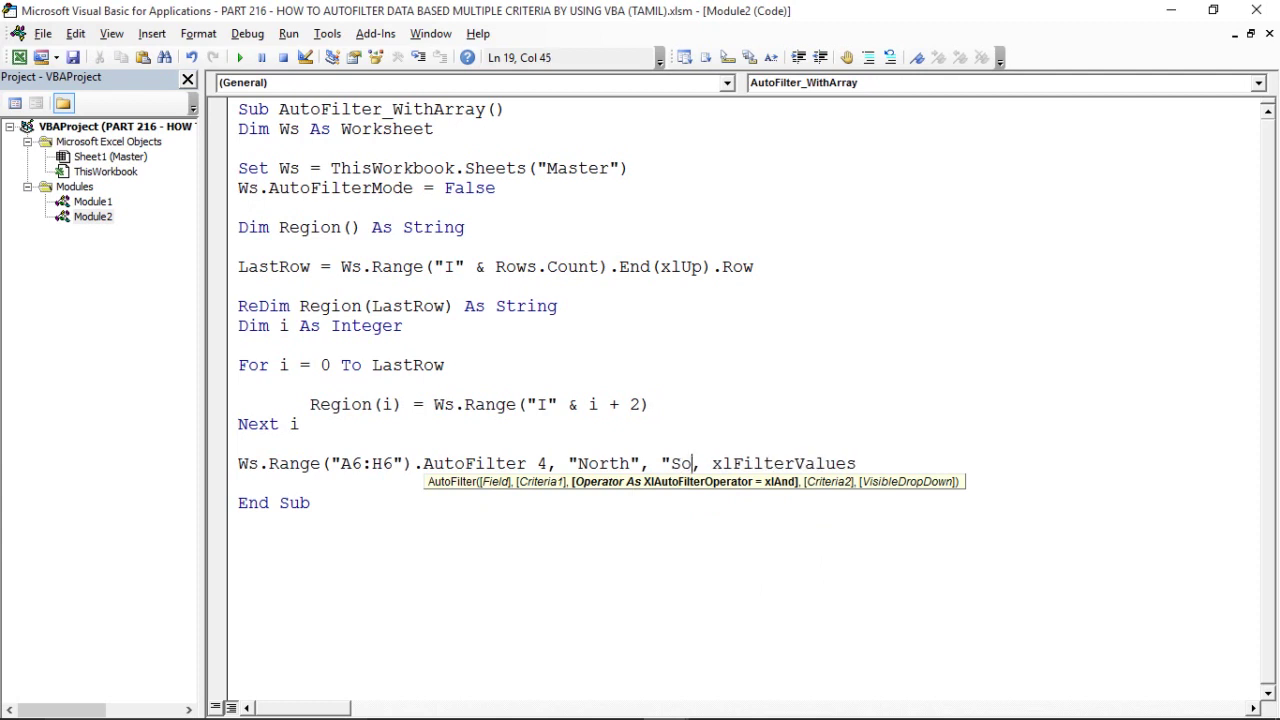
pyautogui.write('uth"')
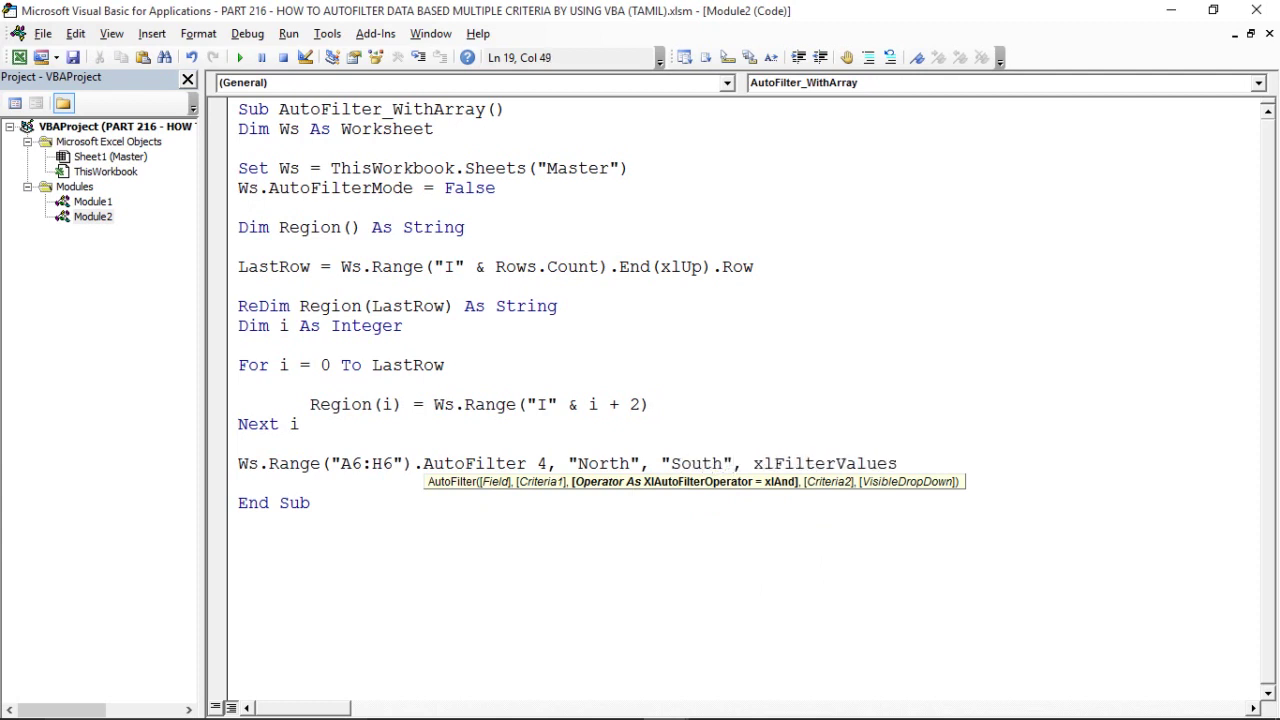
pyautogui.click(624, 540)
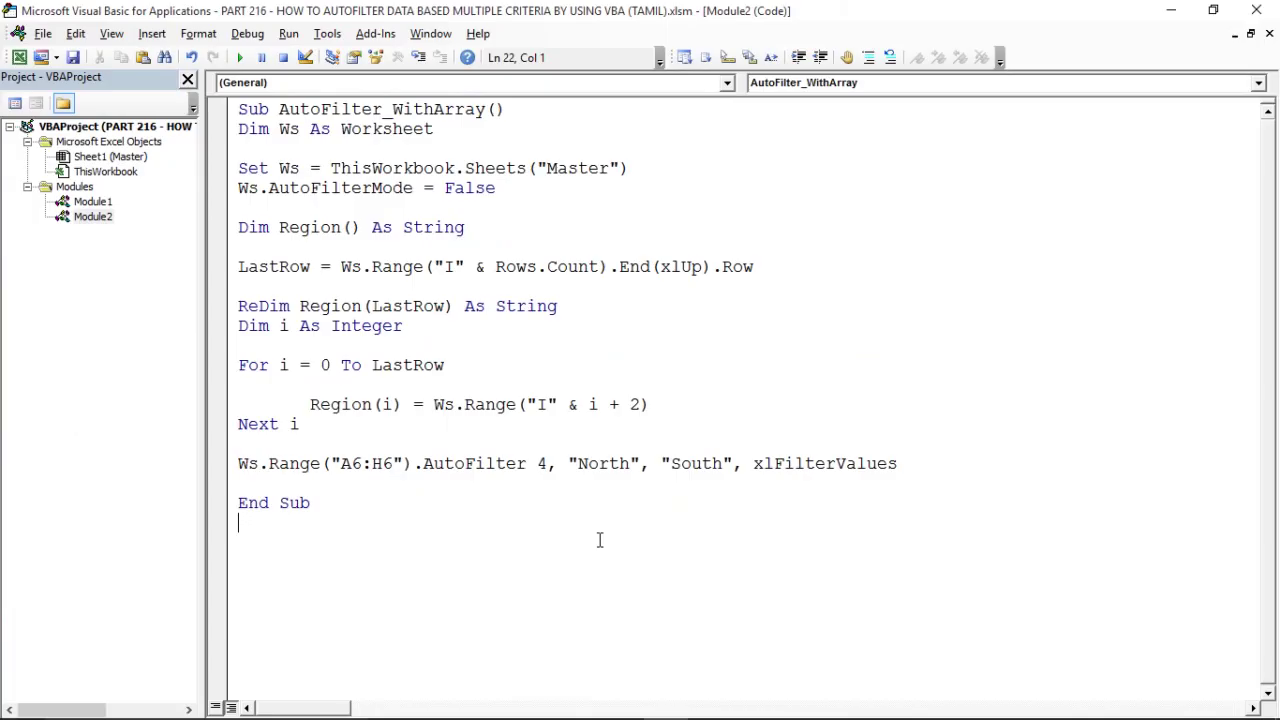
# Run AutoFilter_WithArray from the Macros list, which stops with Run-time error 13: Type mismatch
pyautogui.click(239, 57)
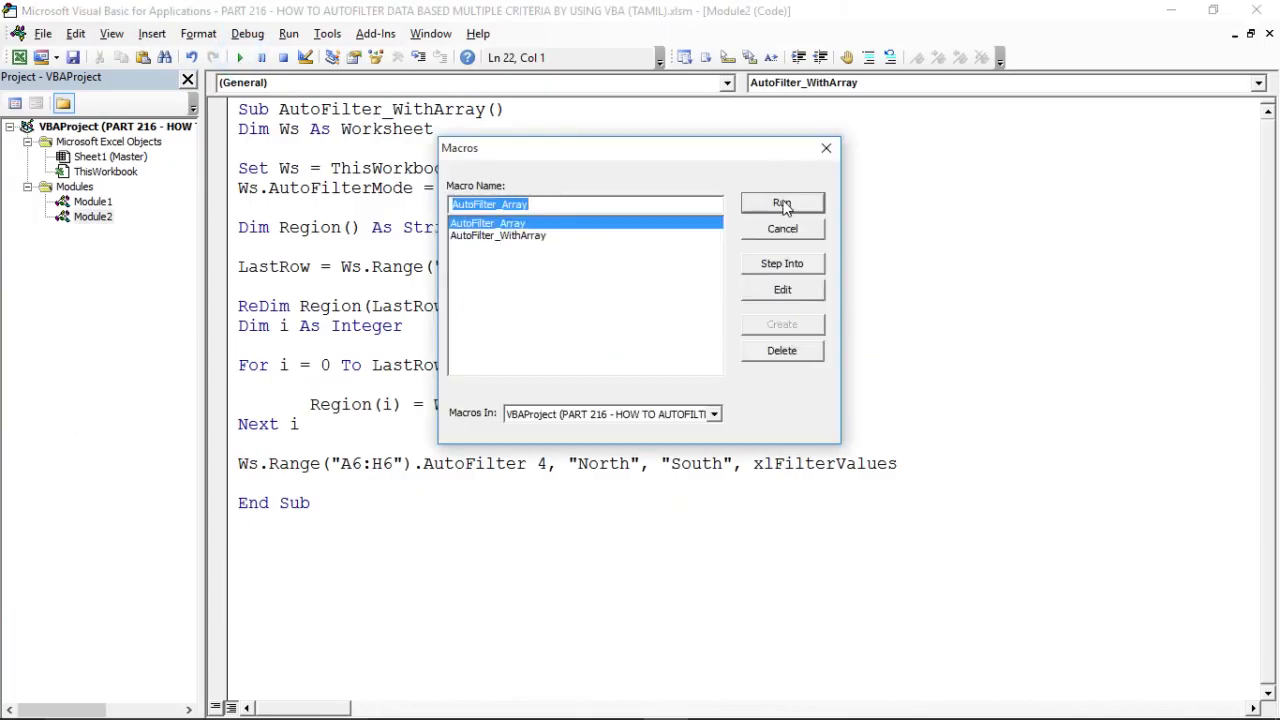
pyautogui.click(527, 236)
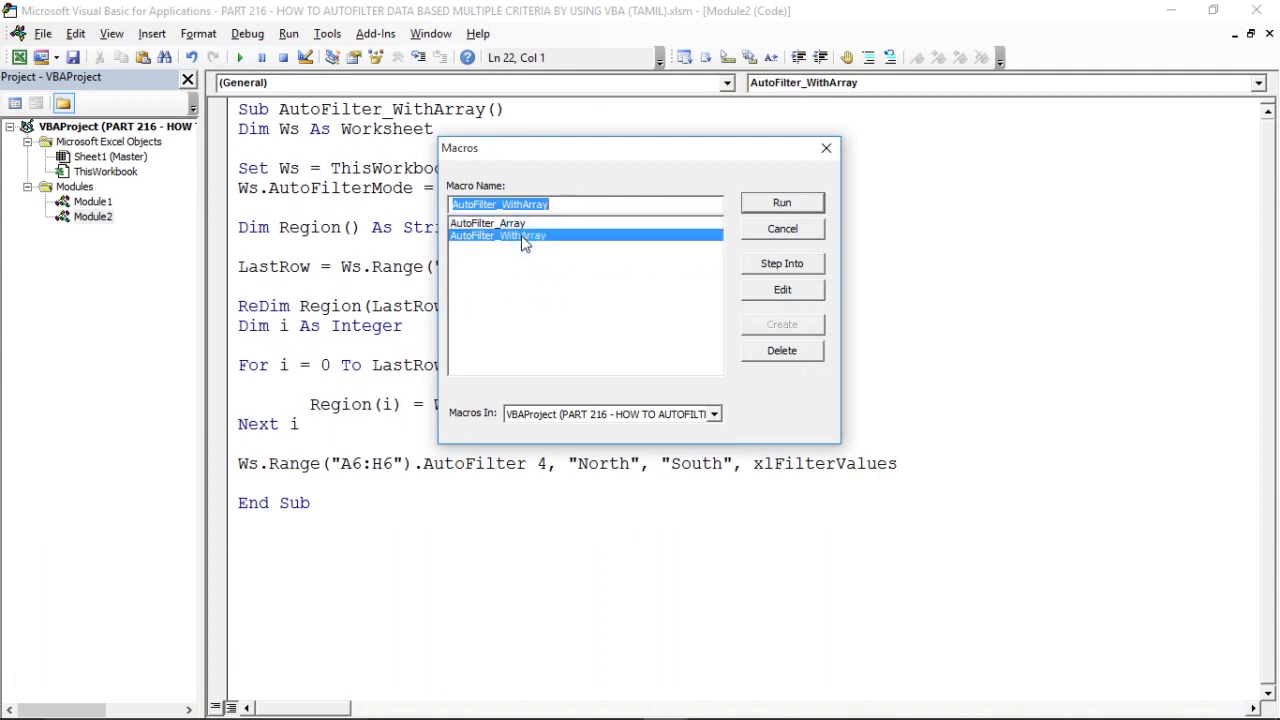
pyautogui.click(815, 205)
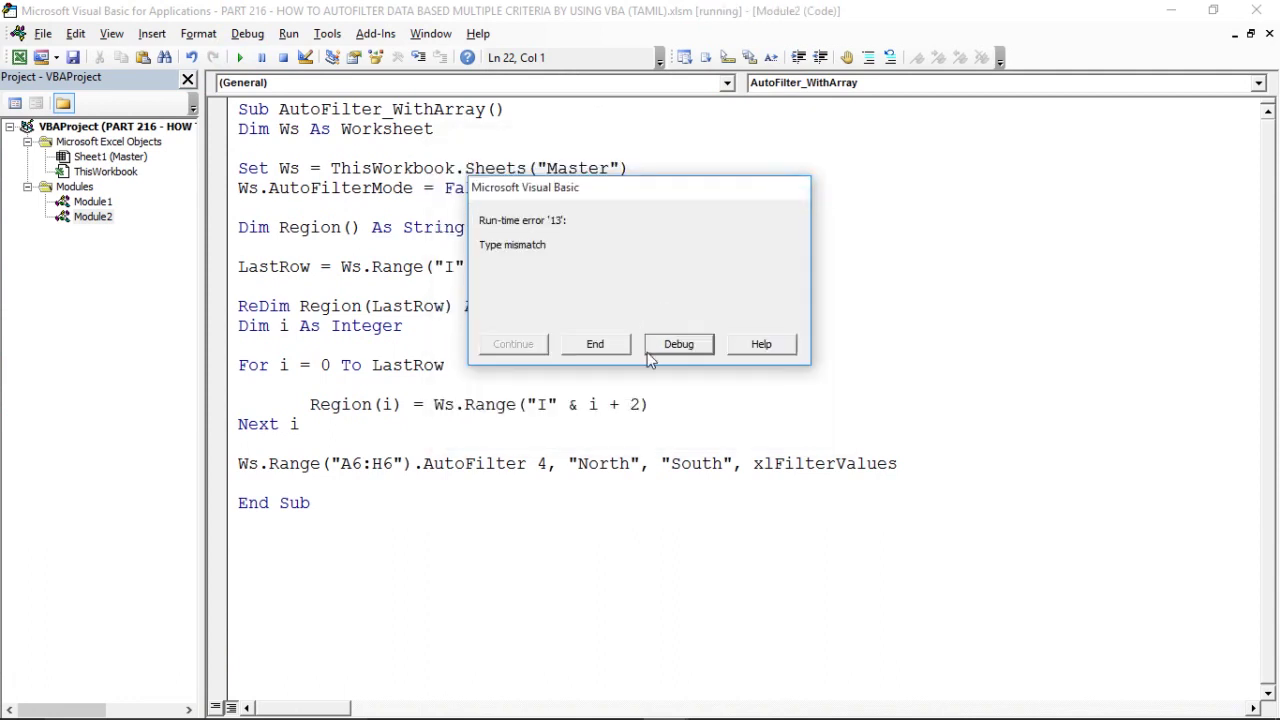
# Debug the error, replace the "North", "South" criteria with "West", and continue the macro
pyautogui.click(663, 351)
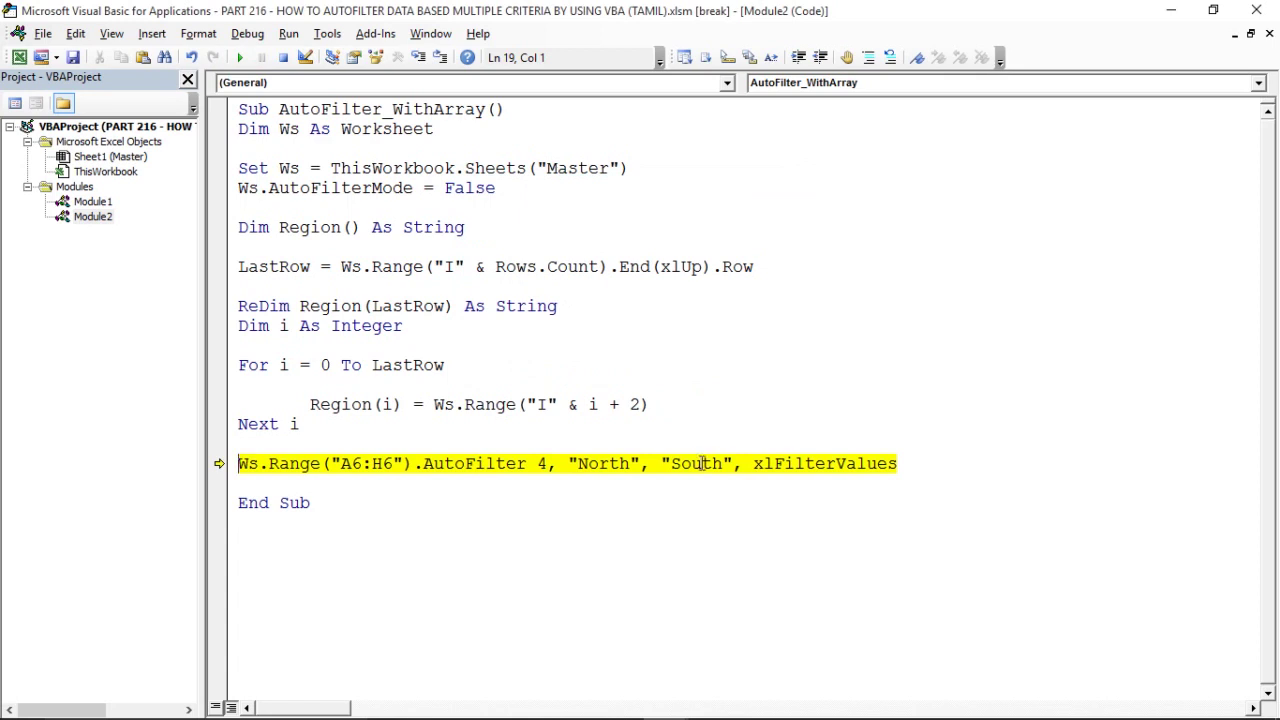
pyautogui.click(703, 463)
pyautogui.click(730, 463)
pyautogui.press('BackSpace')
pyautogui.press('BackSpace')
pyautogui.press('BackSpace')
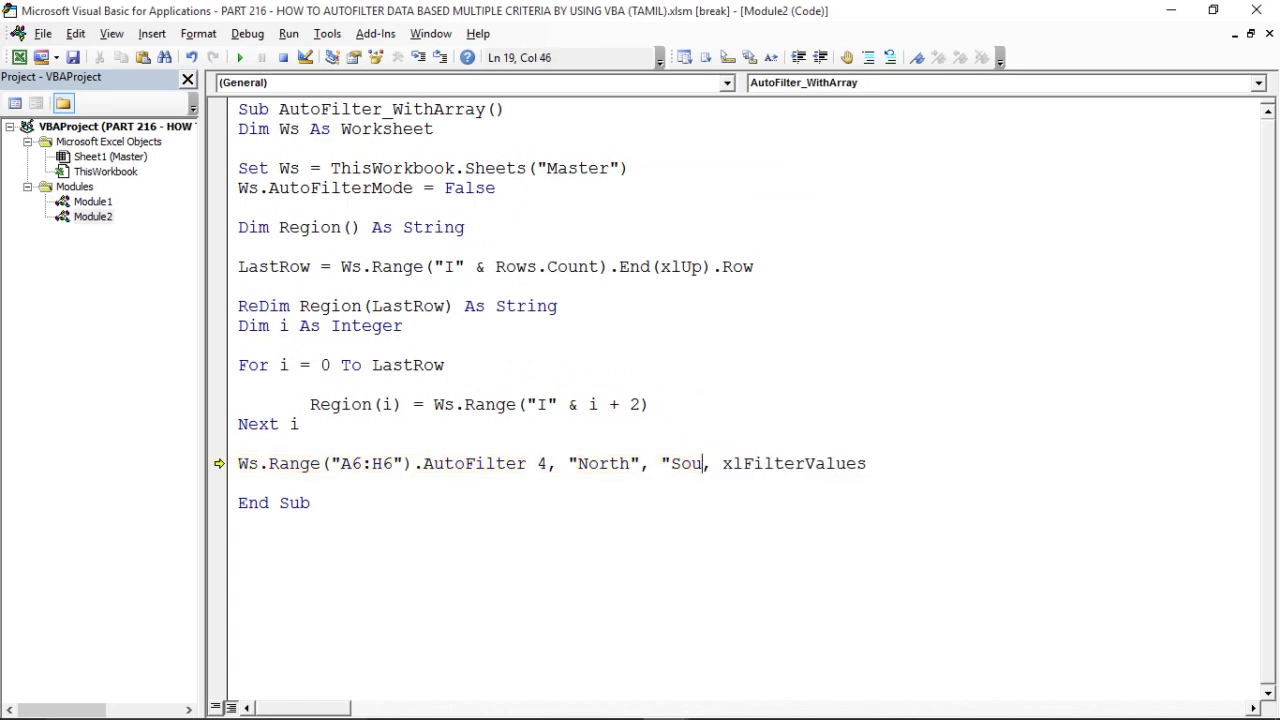
pyautogui.press('BackSpace')
pyautogui.press('BackSpace')
pyautogui.press('BackSpace')
pyautogui.press('BackSpace')
pyautogui.press('BackSpace')
pyautogui.press('BackSpace')
pyautogui.press('BackSpace')
pyautogui.press('BackSpace')
pyautogui.press('BackSpace')
pyautogui.press('BackSpace')
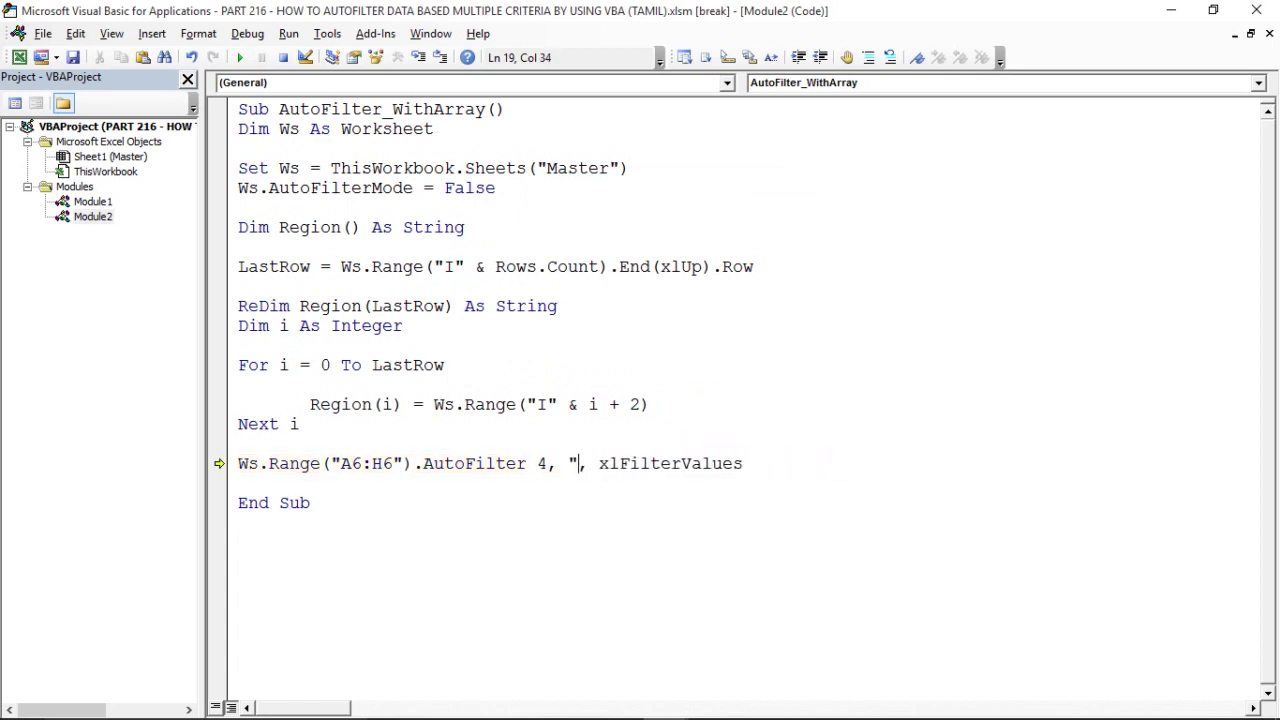
pyautogui.write('West"')
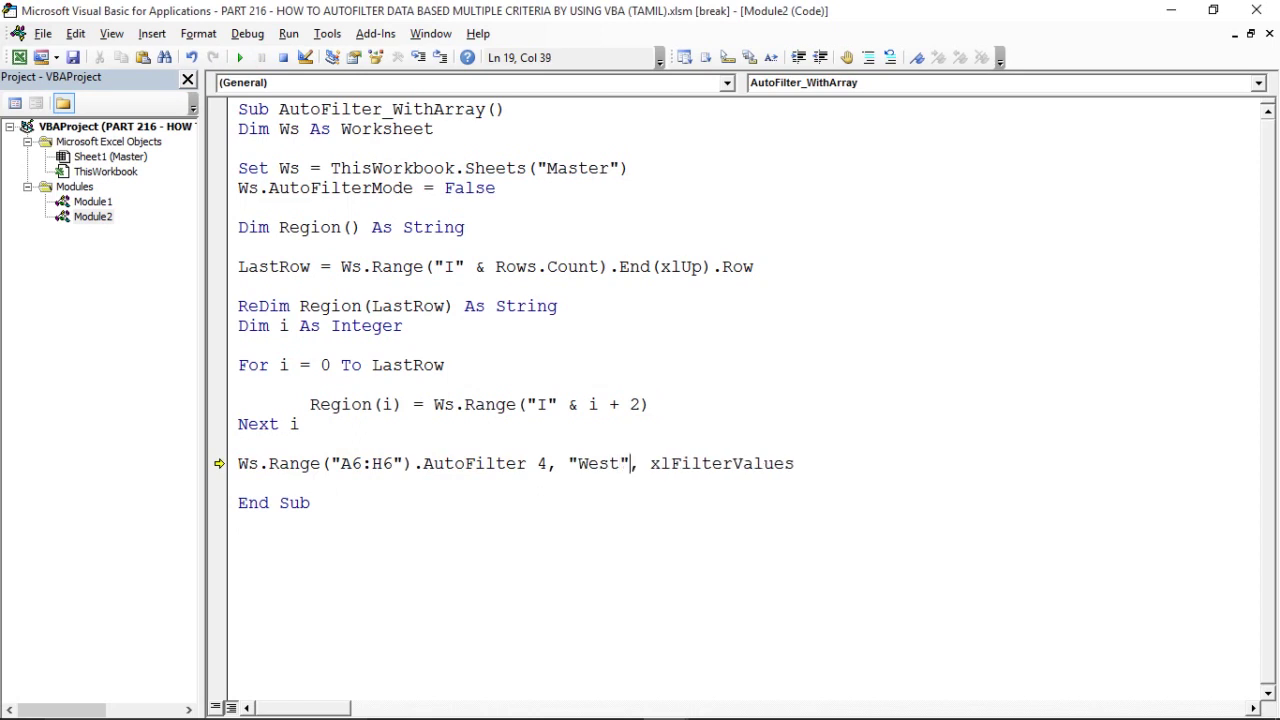
pyautogui.click(728, 522)
pyautogui.click(636, 516)
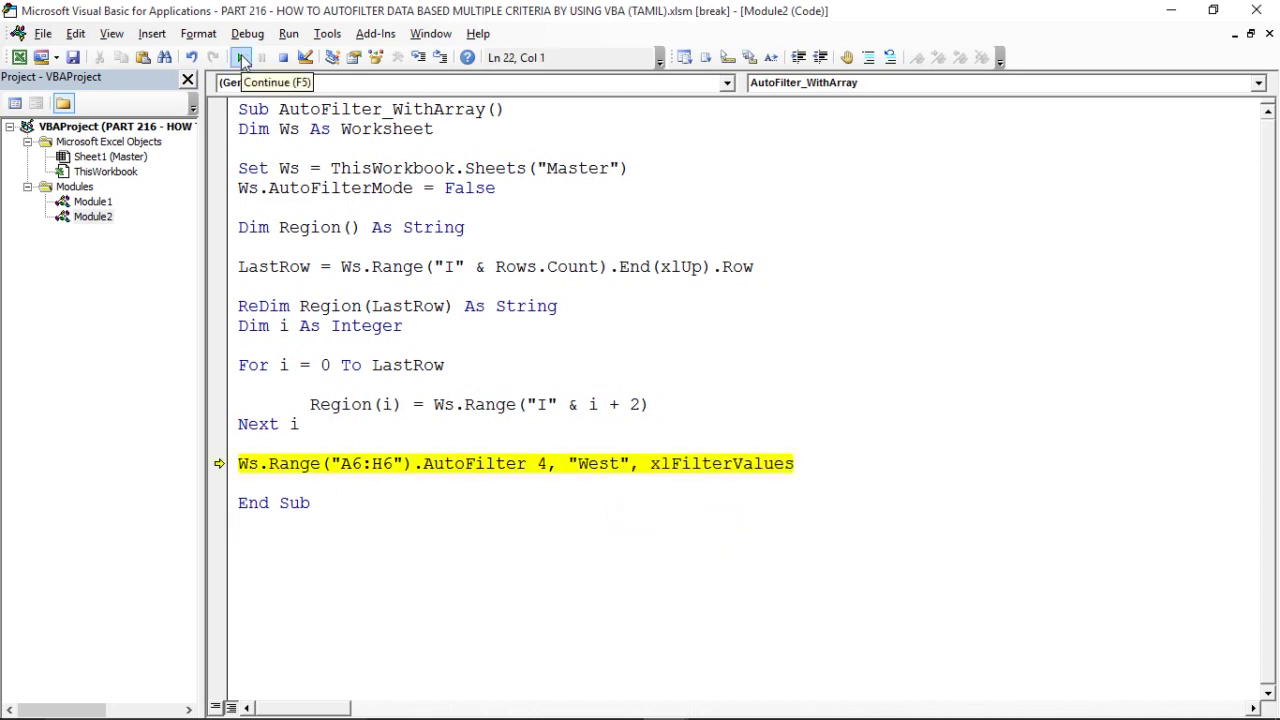
pyautogui.click(242, 58)
# Verify the table shows only West rows (43 of 102), then clear the sheet's filter
pyautogui.hotkey('alt', 'Tab')
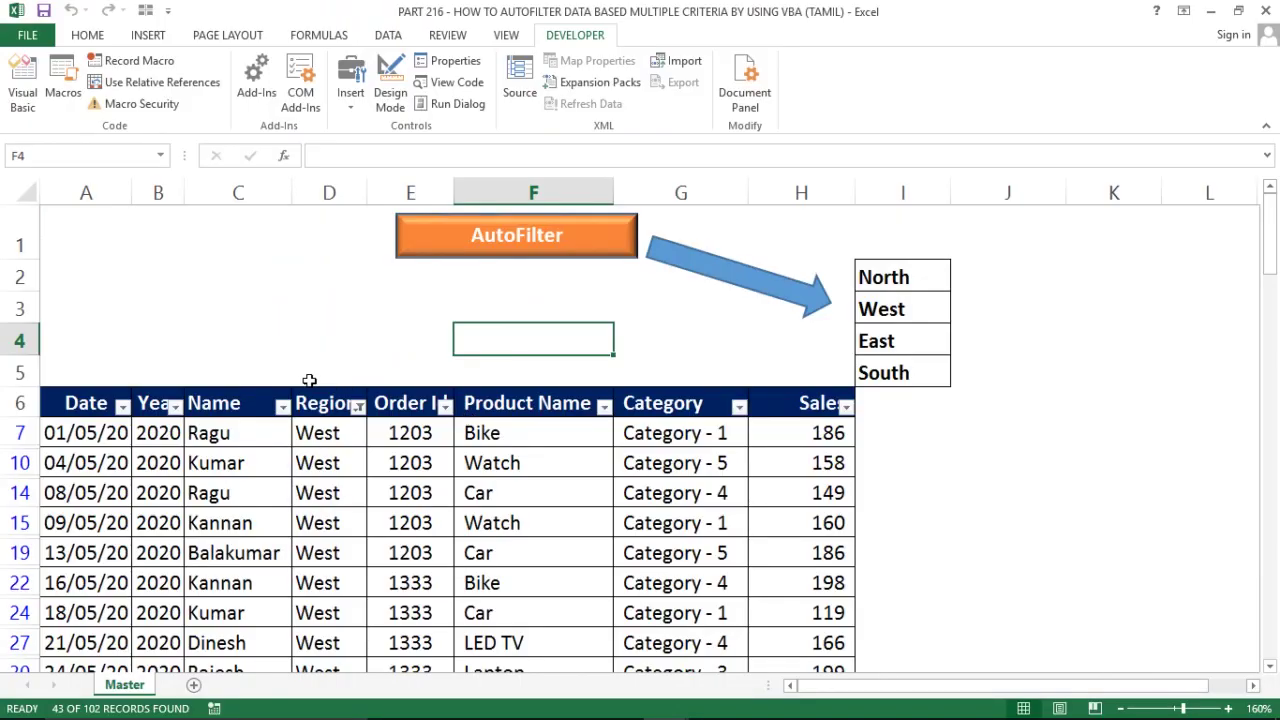
pyautogui.click(357, 406)
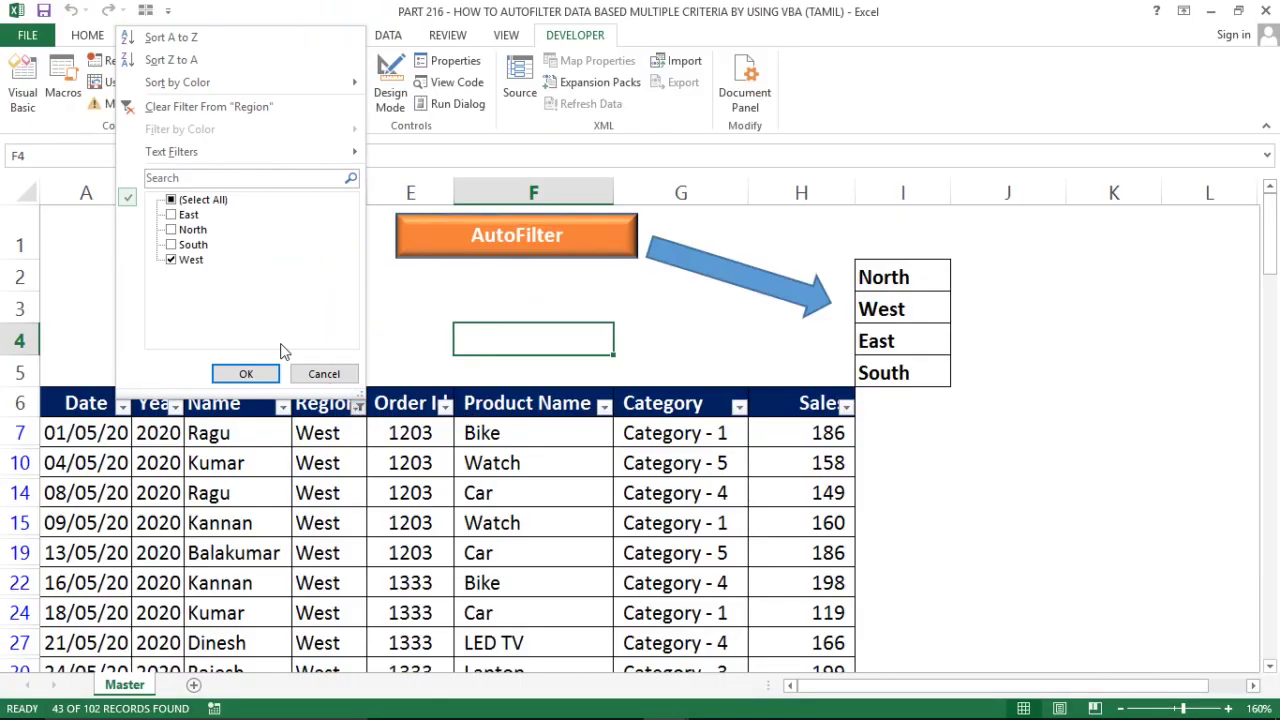
pyautogui.click(312, 373)
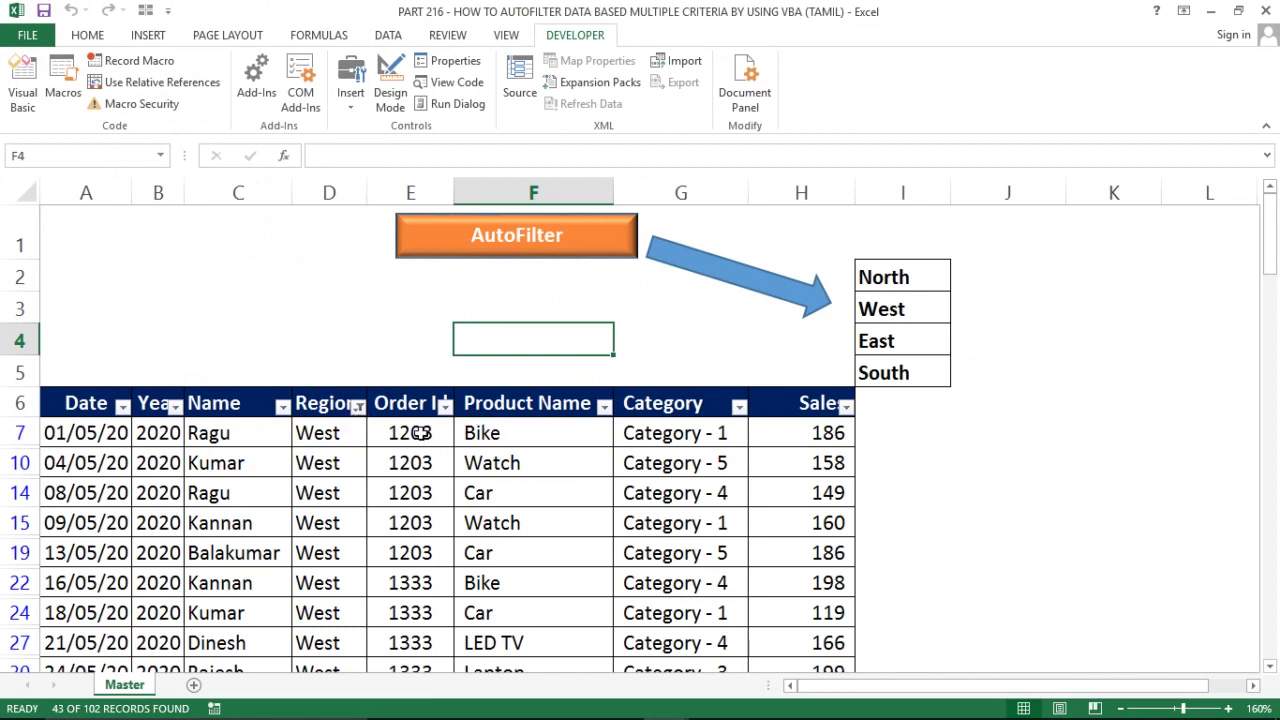
pyautogui.hotkey('alt', 'a')
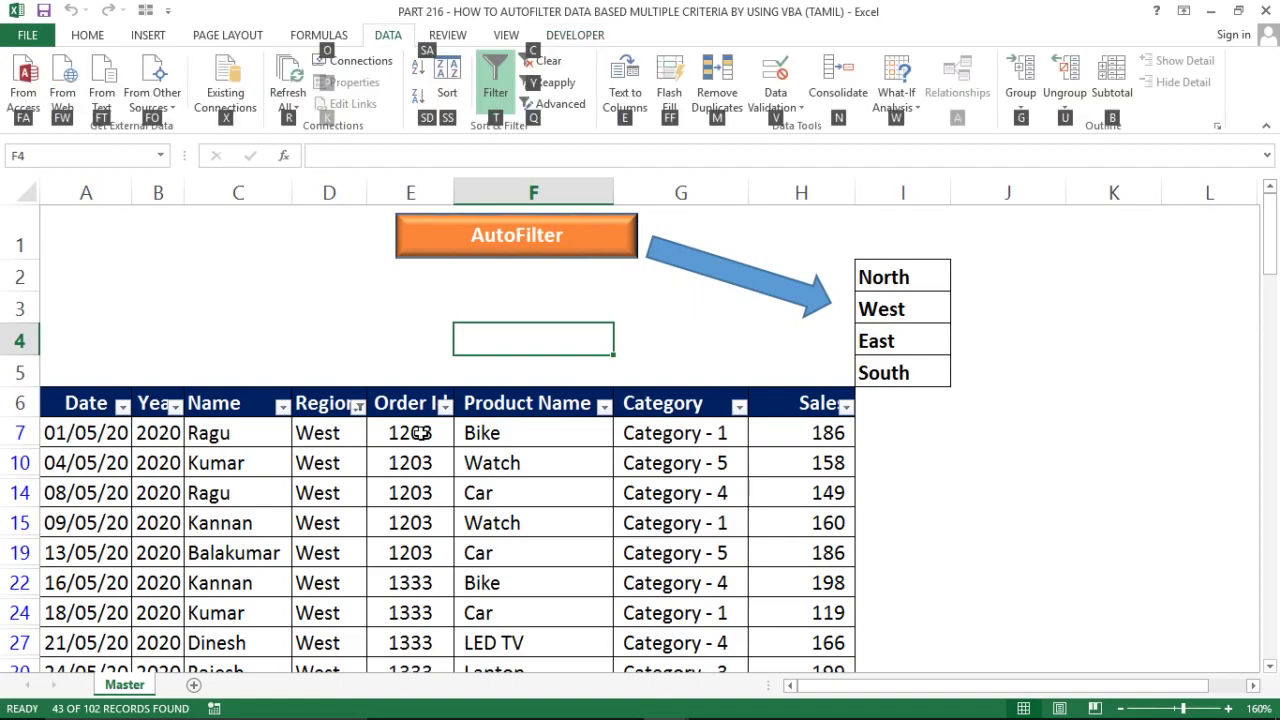
pyautogui.press('c')
pyautogui.hotkey('ctrl', 'shift', 'l')
# Back in the macro code, select the "West" criterion on the AutoFilter line
pyautogui.hotkey('alt', 'F11')
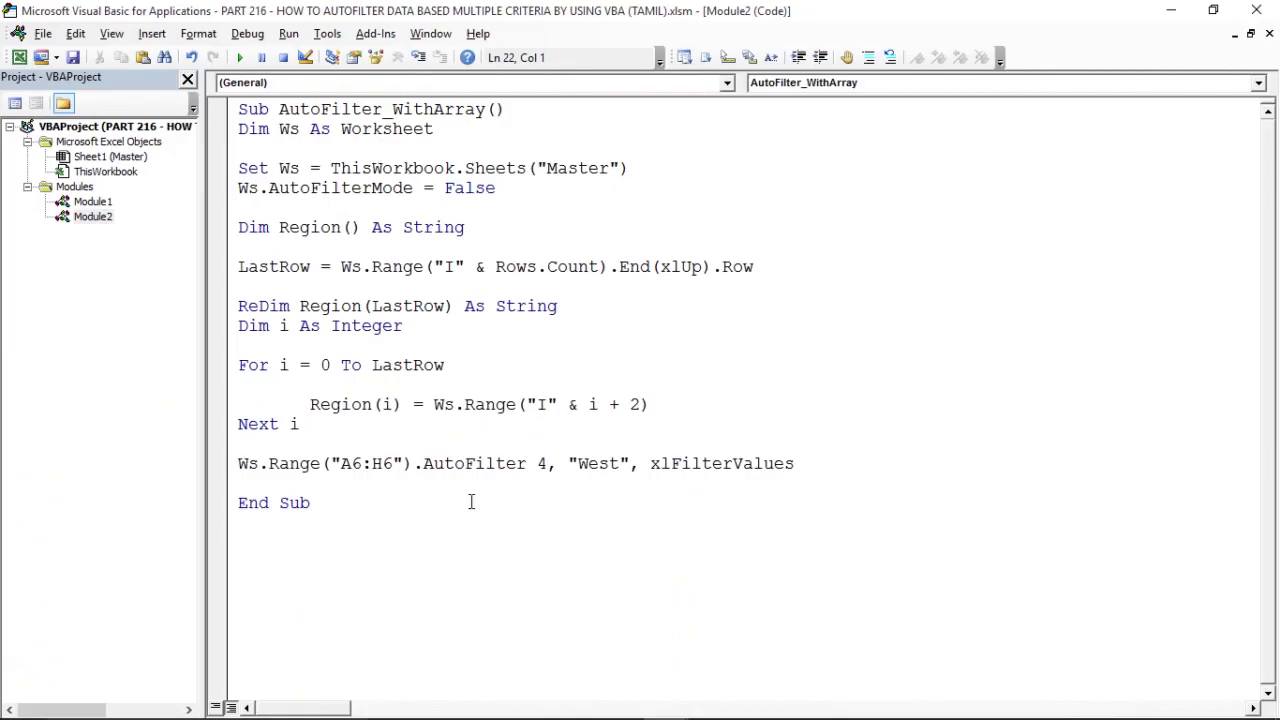
pyautogui.click(471, 502)
pyautogui.moveTo(566, 463); pyautogui.dragTo(634, 465)
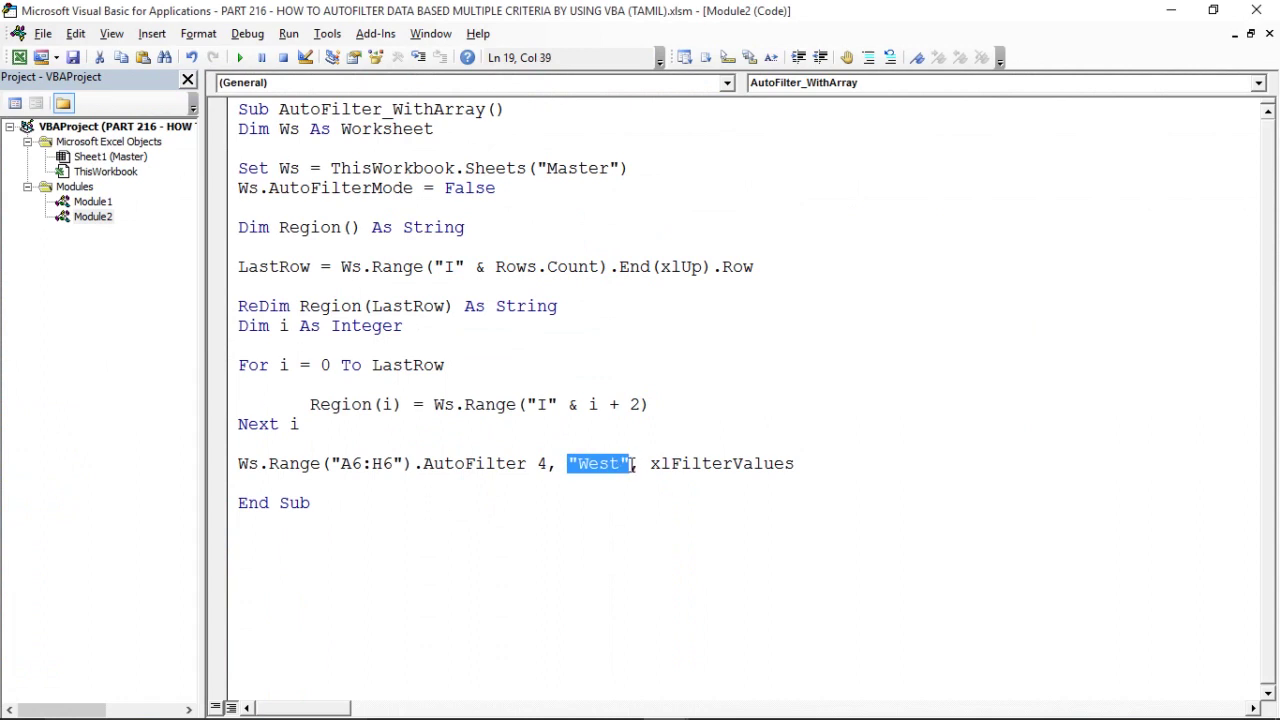
# Replace the "West" criterion with Region(), the array filled from column I
pyautogui.moveTo(310, 404); pyautogui.dragTo(393, 406)
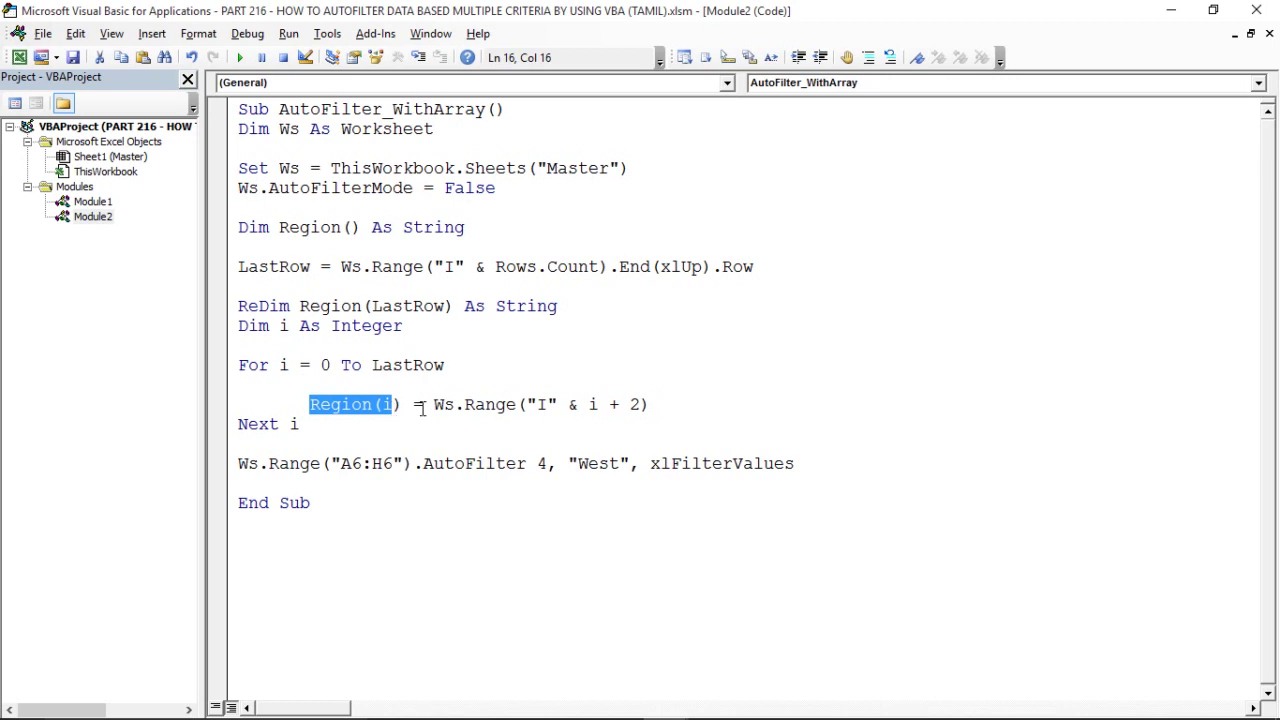
pyautogui.moveTo(569, 463); pyautogui.dragTo(630, 465)
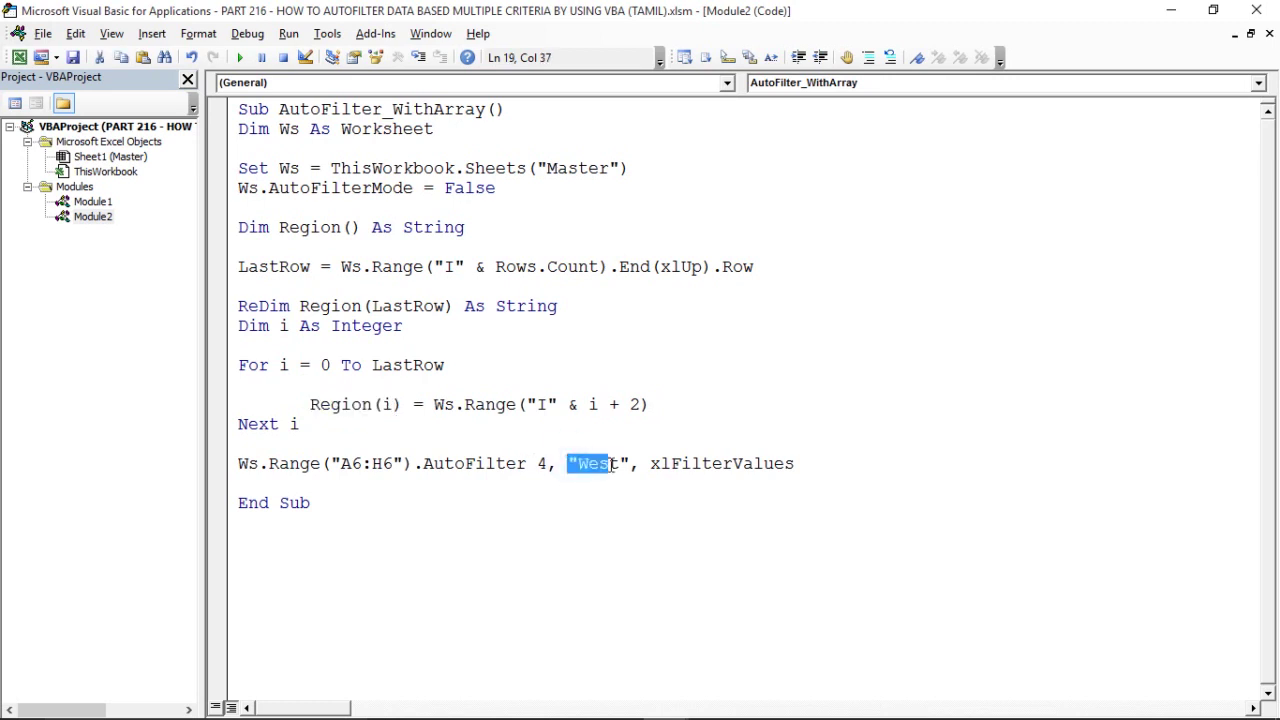
pyautogui.write('Reg')
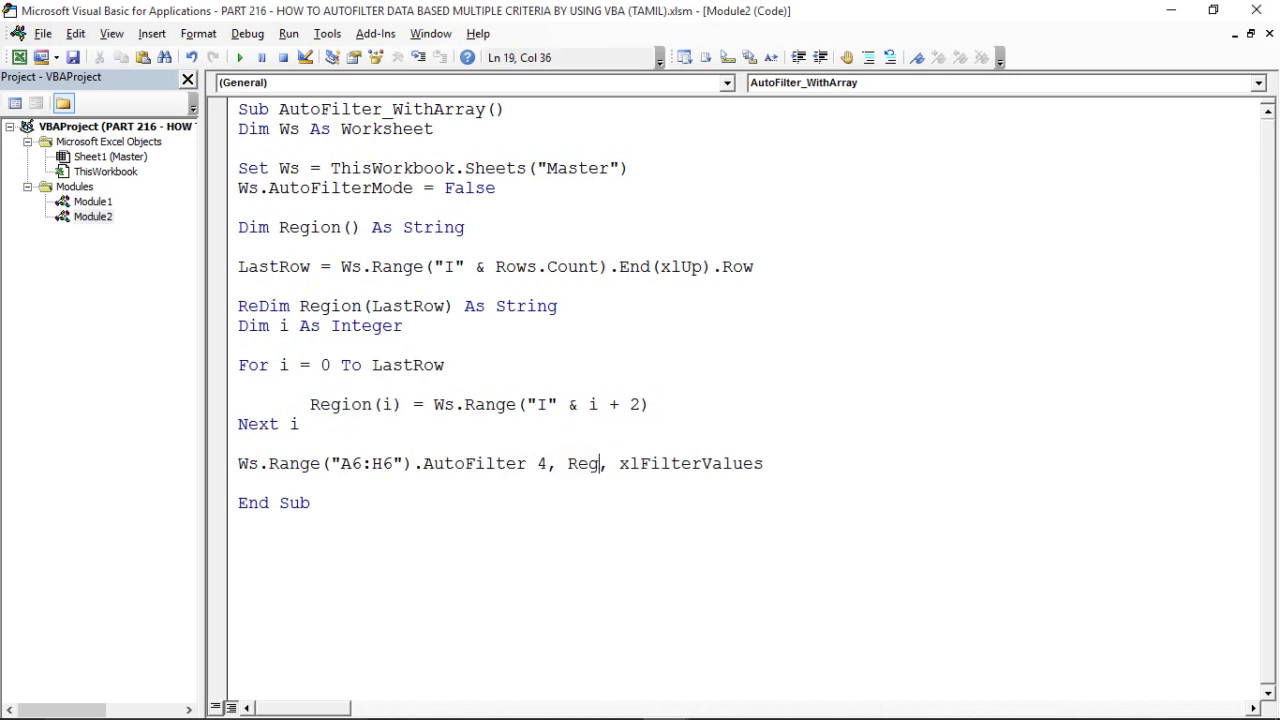
pyautogui.write('ion')
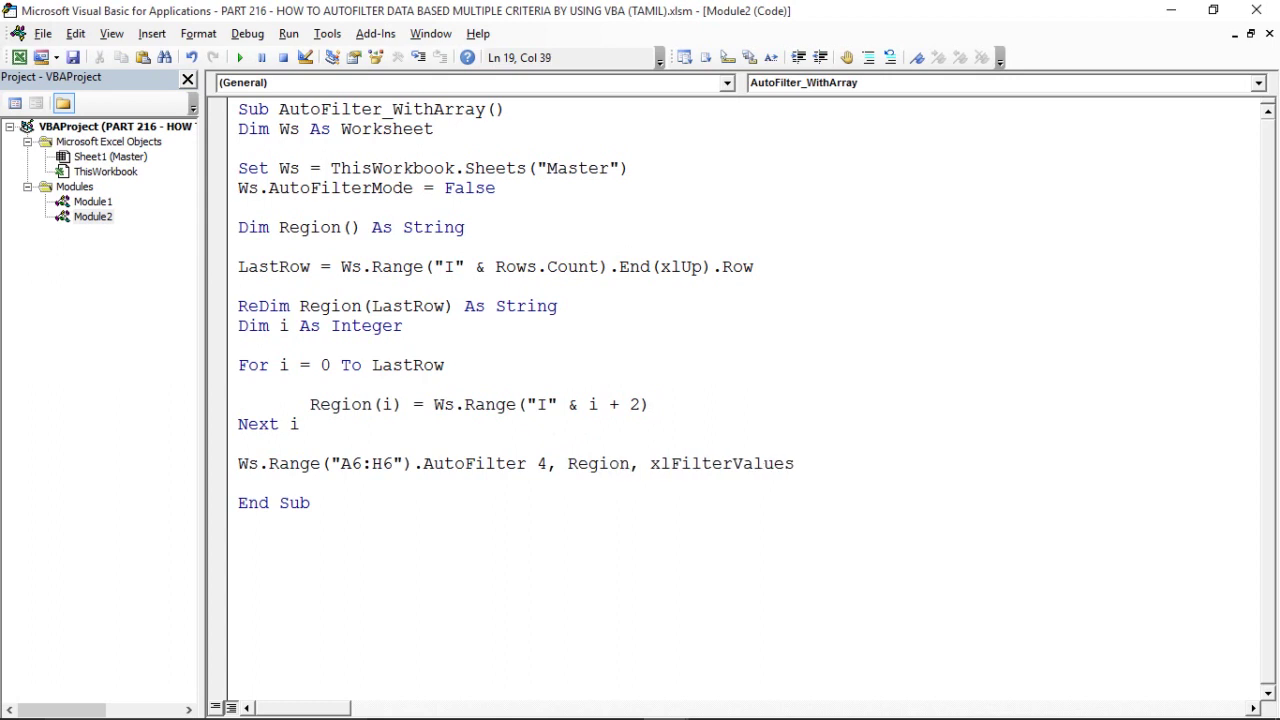
pyautogui.write('()')
pyautogui.click(634, 531)
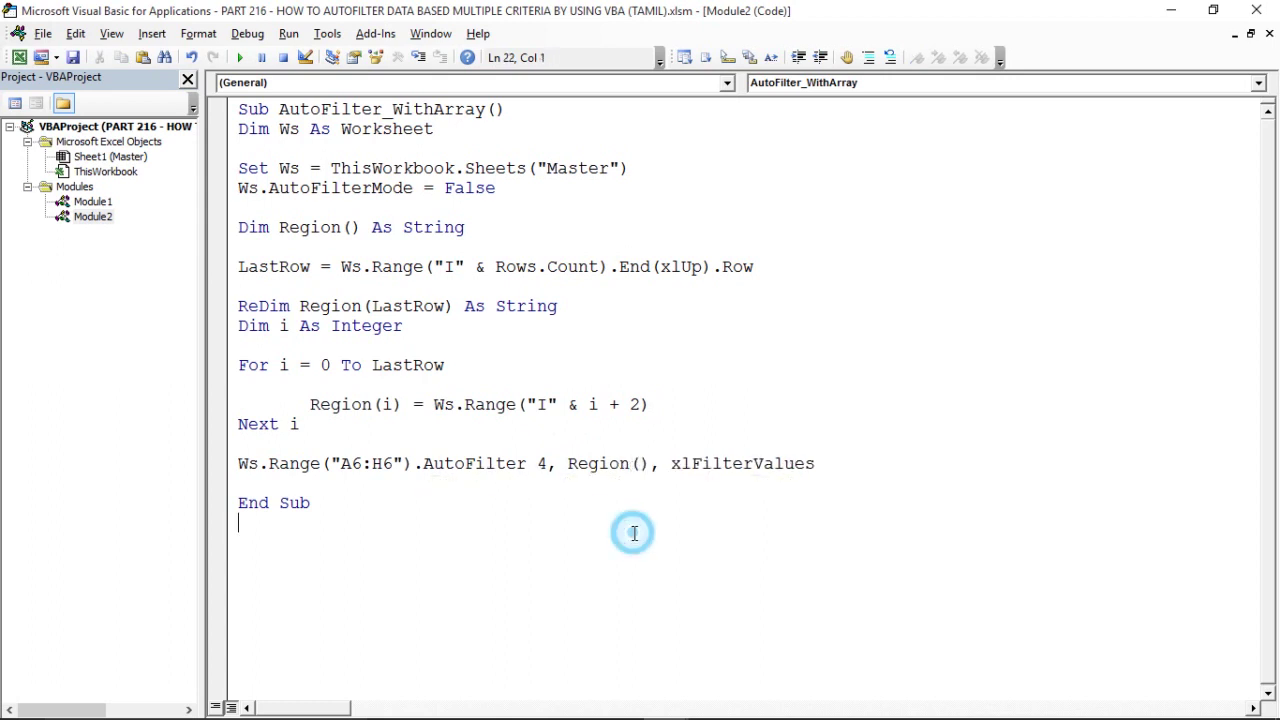
pyautogui.click(335, 432)
pyautogui.moveTo(566, 464); pyautogui.dragTo(652, 464)
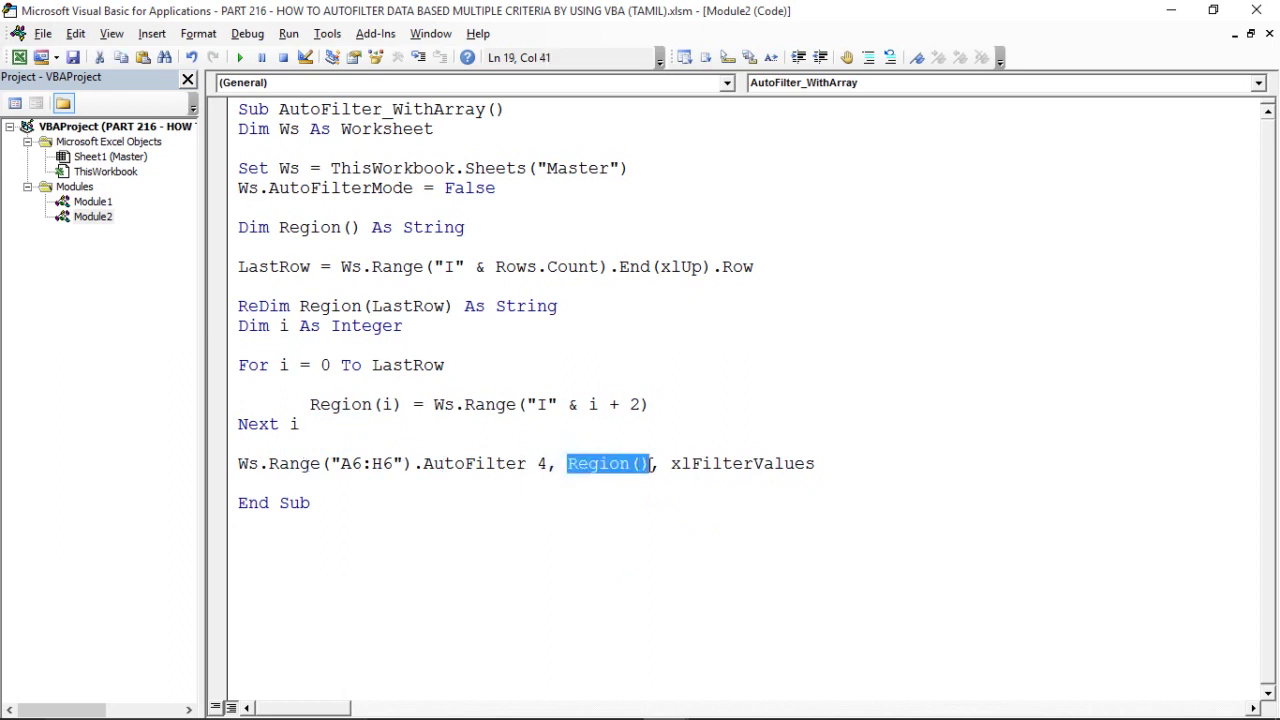
pyautogui.moveTo(318, 404); pyautogui.dragTo(426, 407)
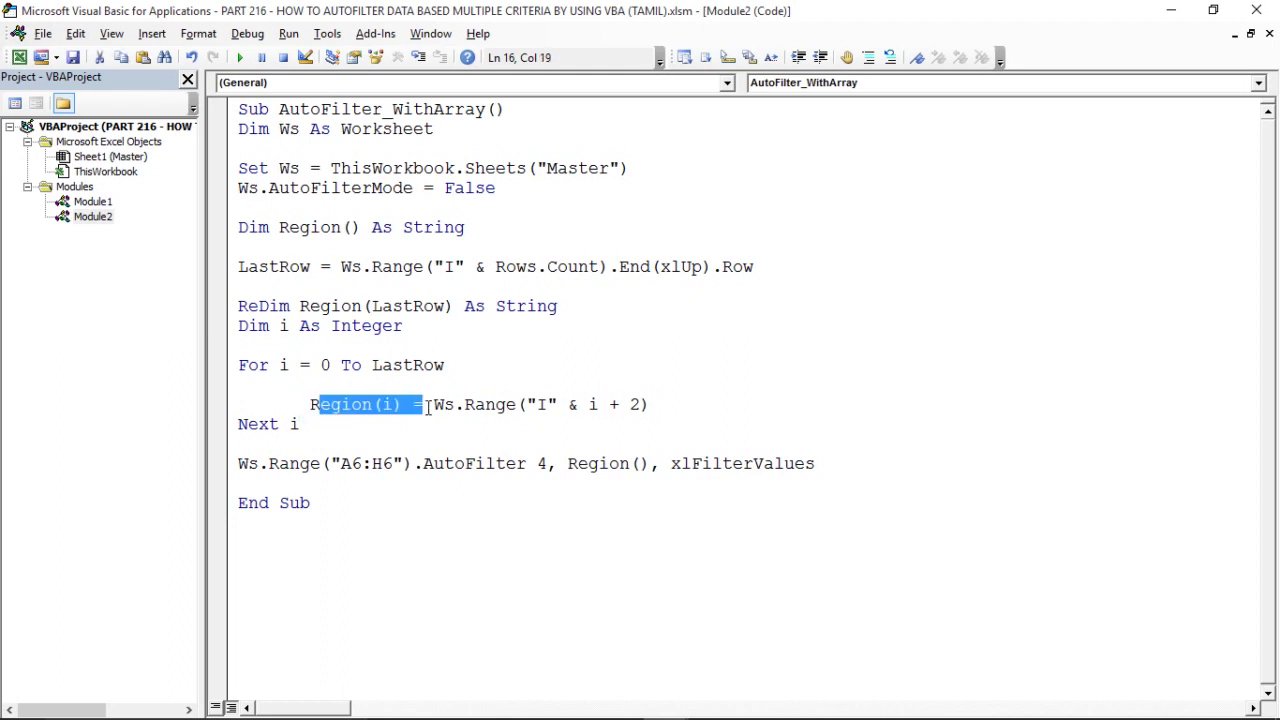
pyautogui.moveTo(567, 464)
pyautogui.mouseDown()
pyautogui.moveTo(680, 464)
pyautogui.moveTo(663, 467)
pyautogui.mouseUp()
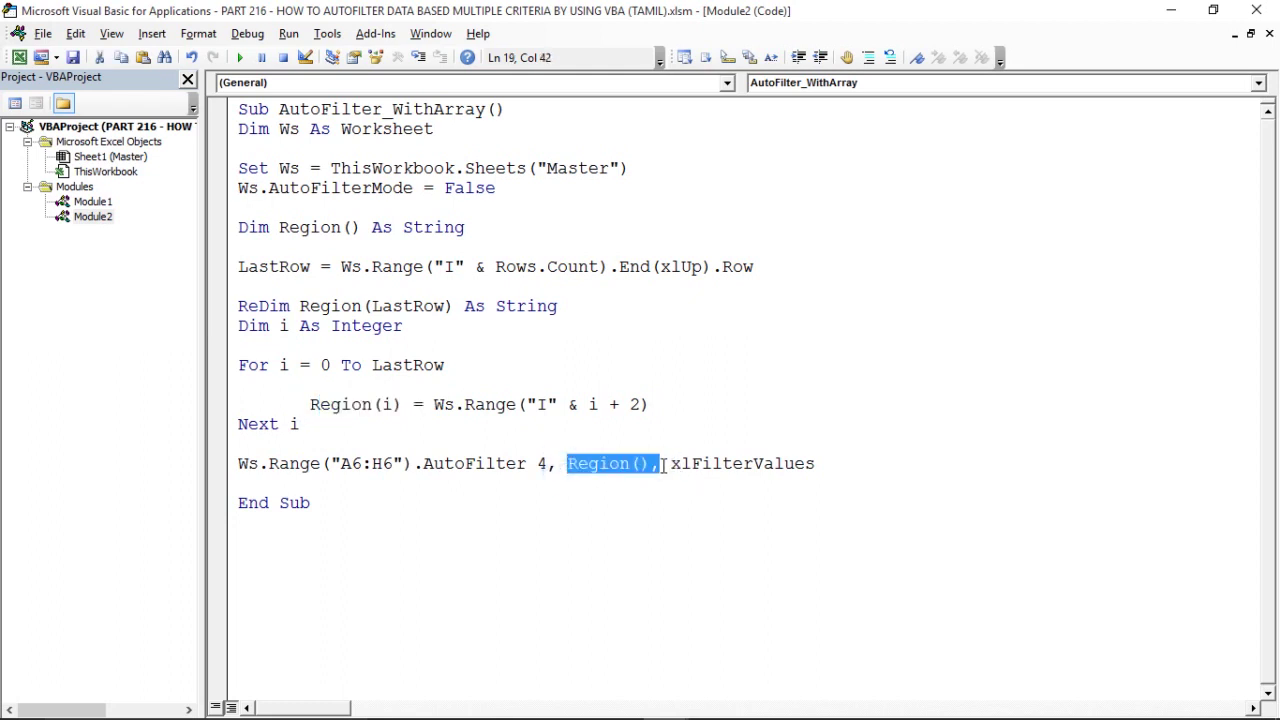
pyautogui.click(373, 369)
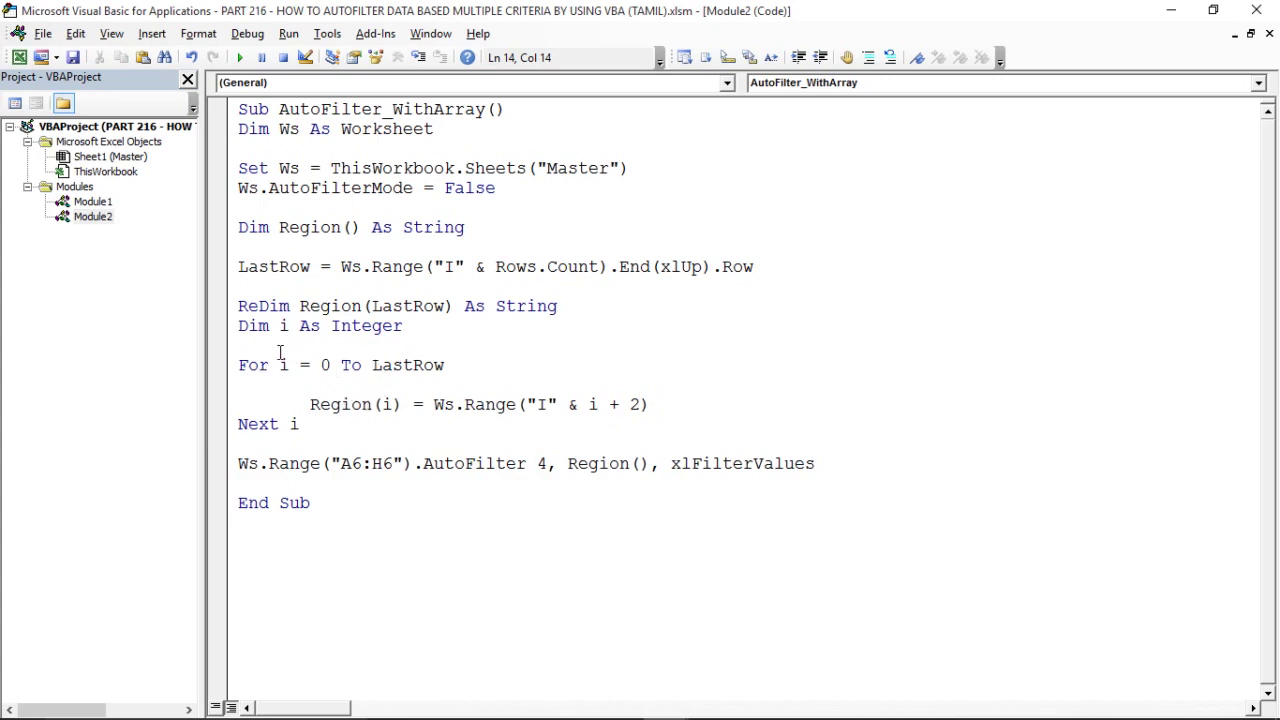
# Run the updated AutoFilter_WithArray macro from the VBA editor
pyautogui.hotkey('alt', 'Tab')
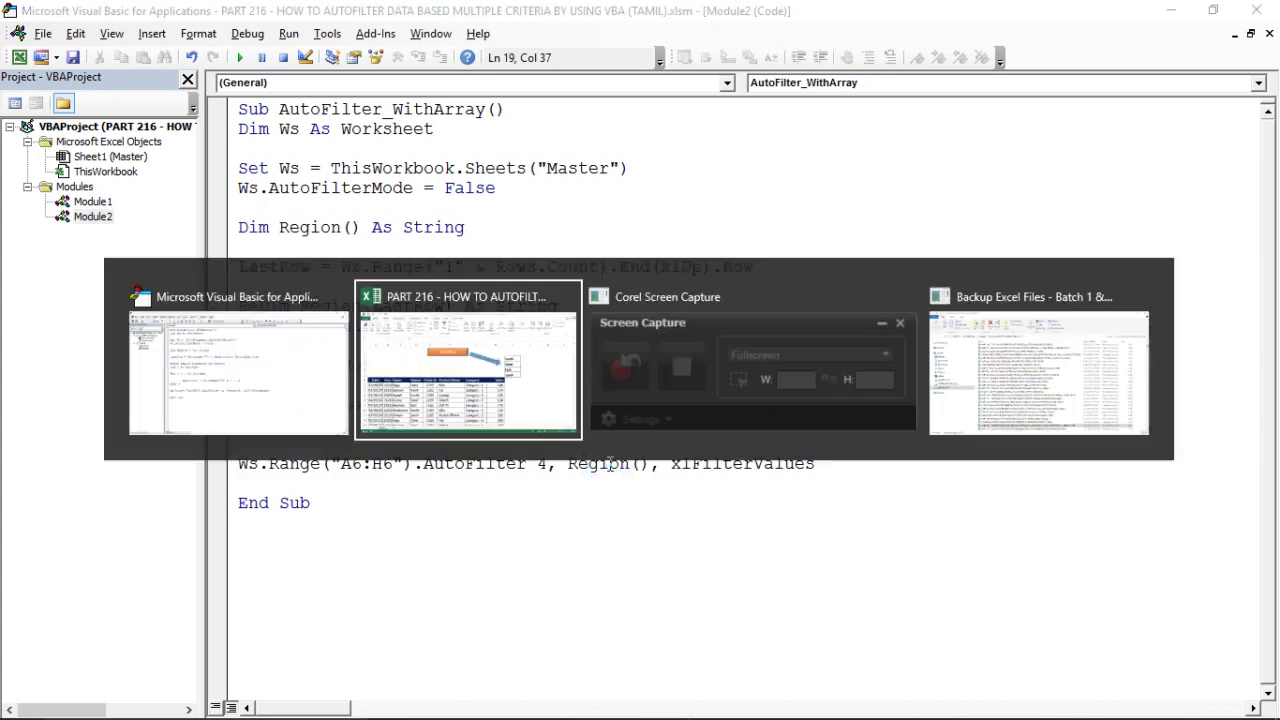
pyautogui.click(740, 306)
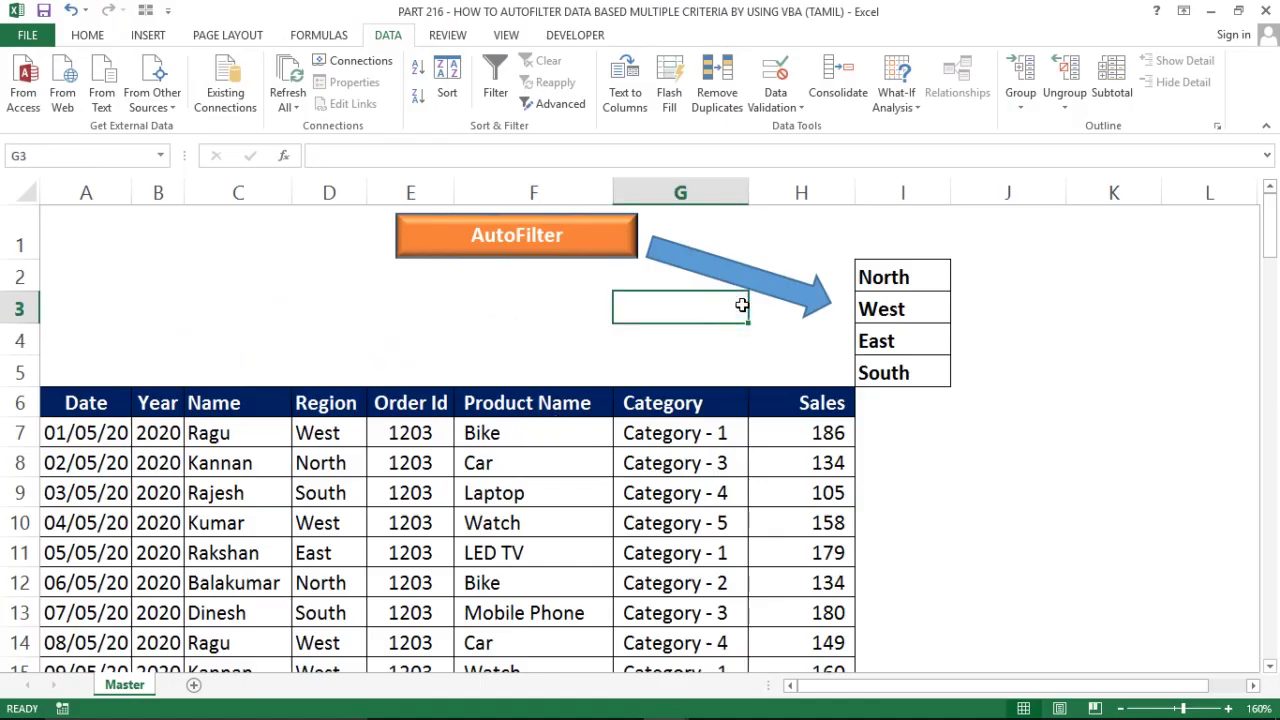
pyautogui.hotkey('alt', 'Tab')
pyautogui.click(388, 372)
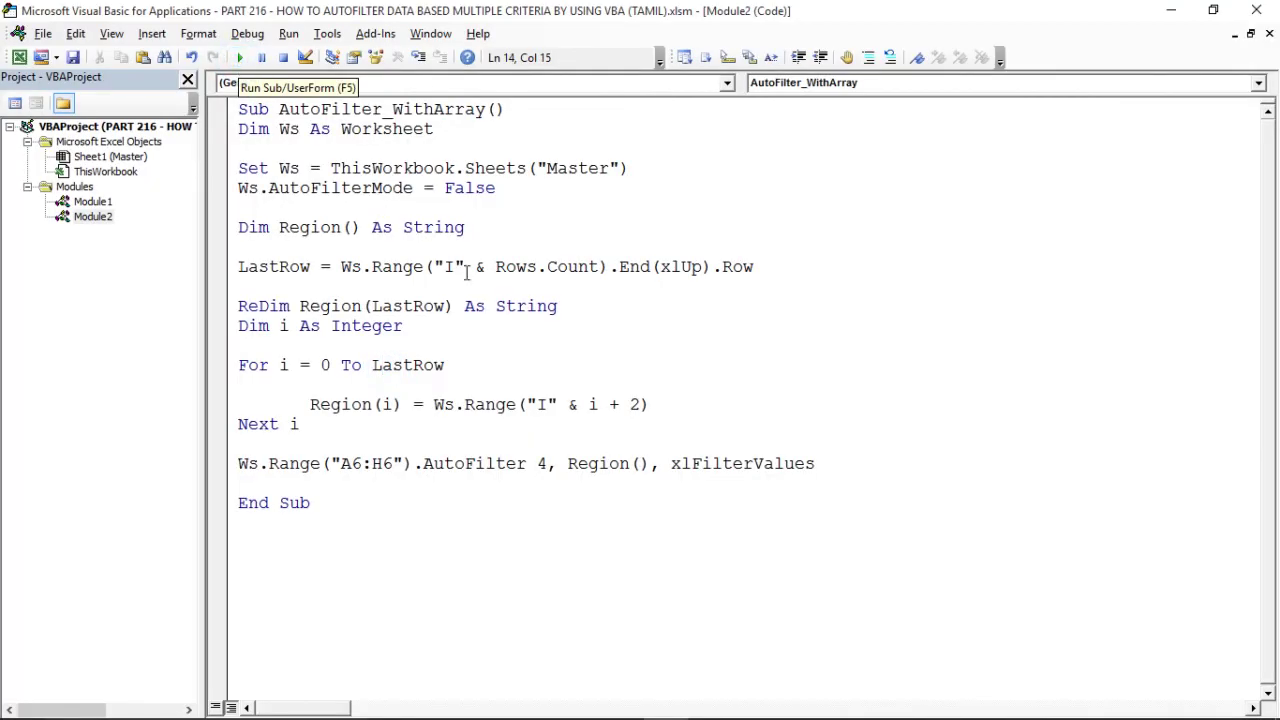
pyautogui.click(240, 63)
# Check the Region filter includes all four listed regions (102 of 102), note I2:I5, then return to the code
pyautogui.hotkey('alt', 'Tab')
pyautogui.click(357, 404)
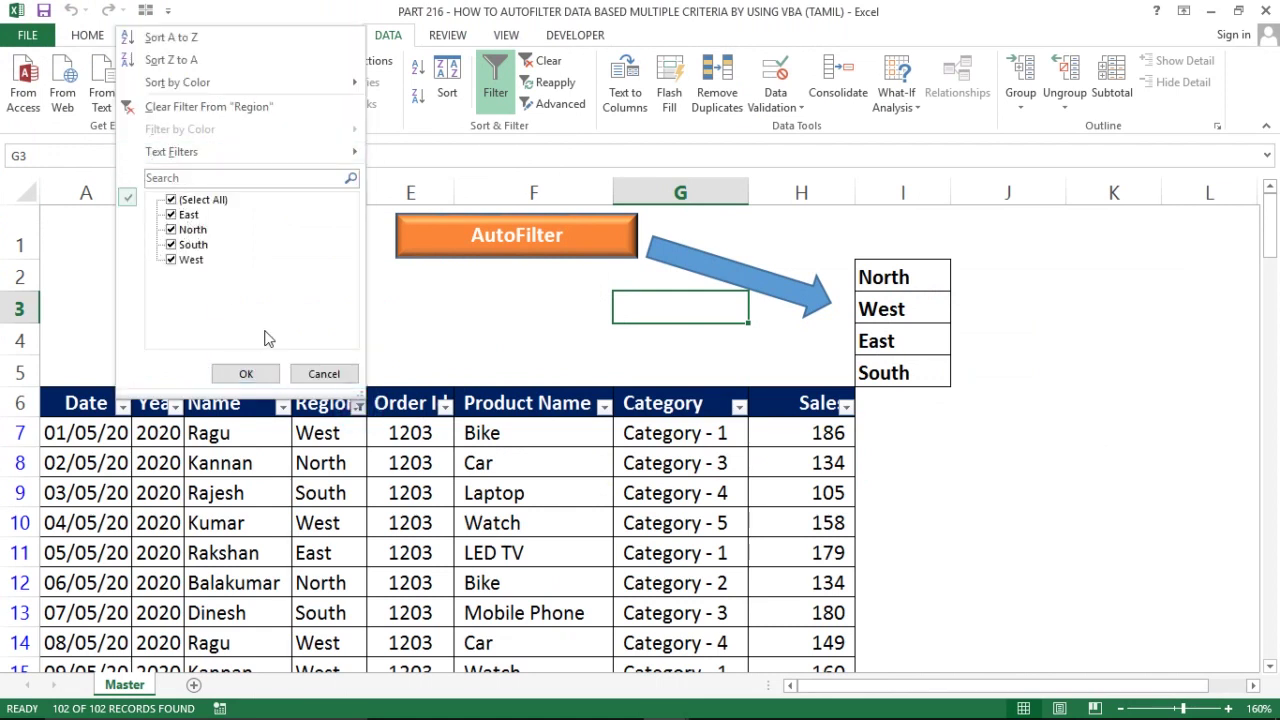
pyautogui.click(323, 374)
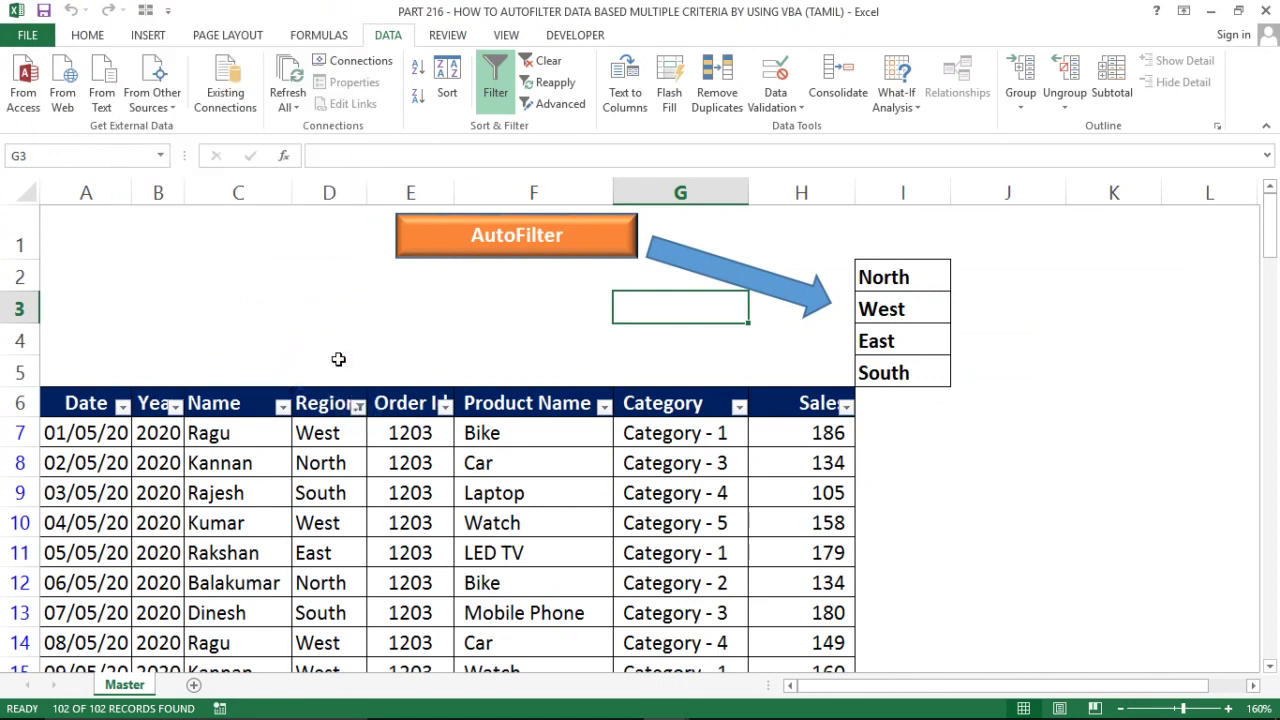
pyautogui.click(860, 281)
pyautogui.moveTo(860, 283); pyautogui.dragTo(880, 374)
pyautogui.click(860, 283)
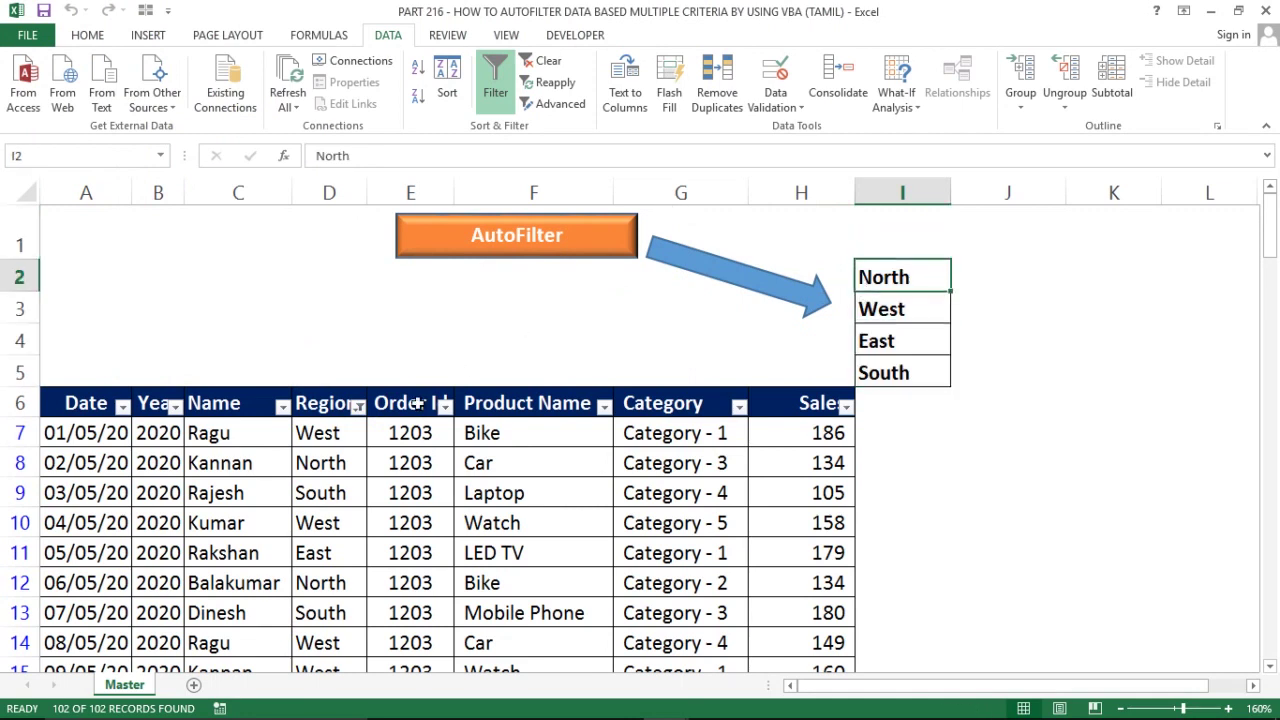
pyautogui.hotkey('alt', 'F11')
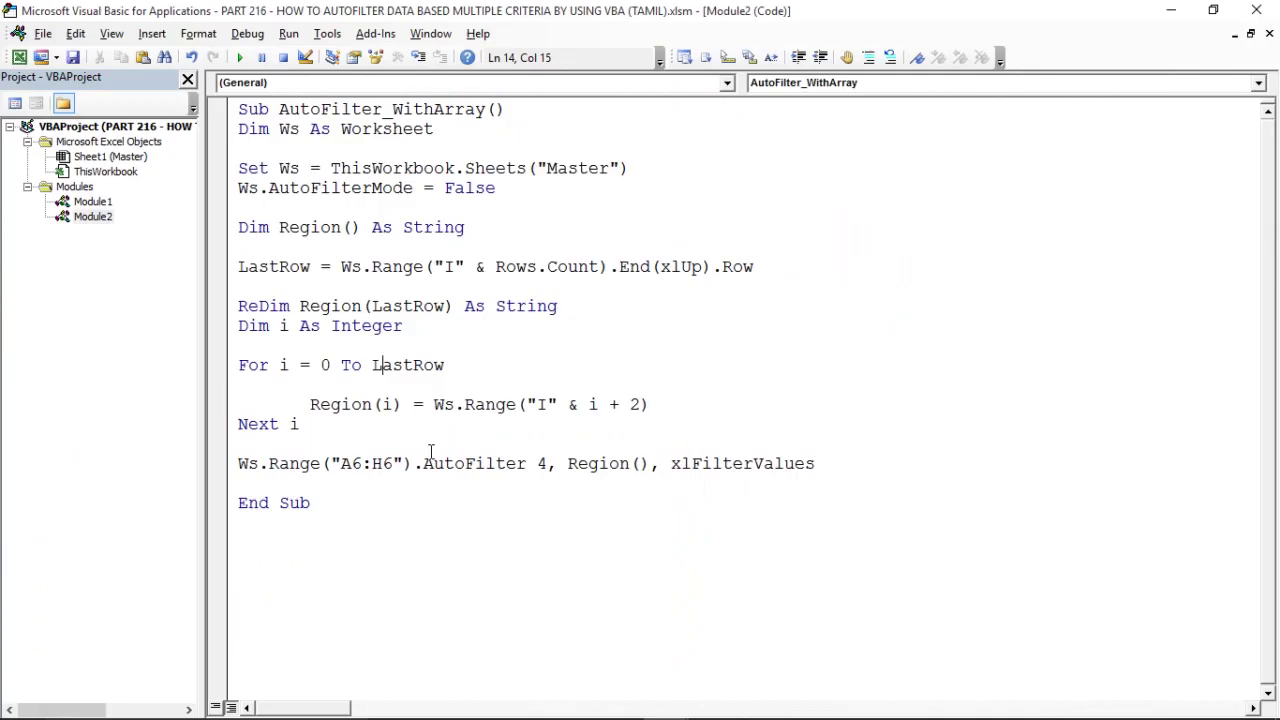
# Assign the AutoFilter_WithArray macro to the orange AutoFilter shape on the Master sheet
pyautogui.doubleClick(309, 110)
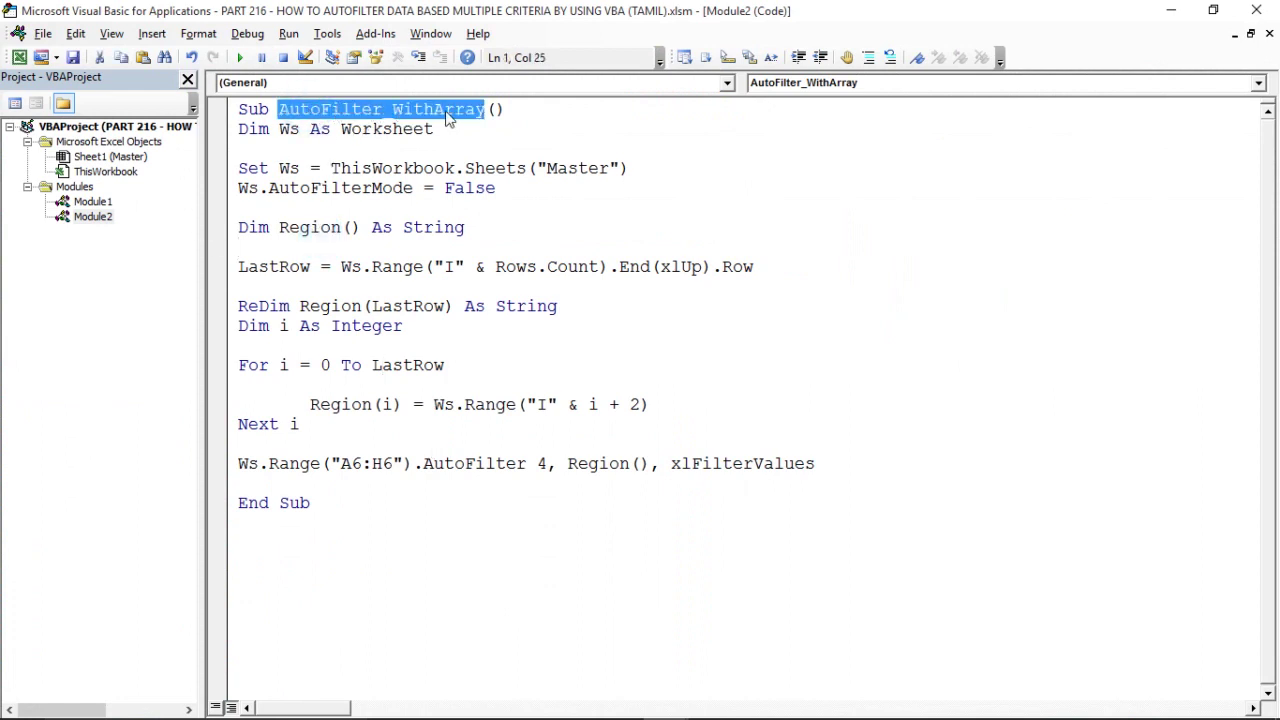
pyautogui.hotkey('alt', 'F11')
pyautogui.click(491, 297)
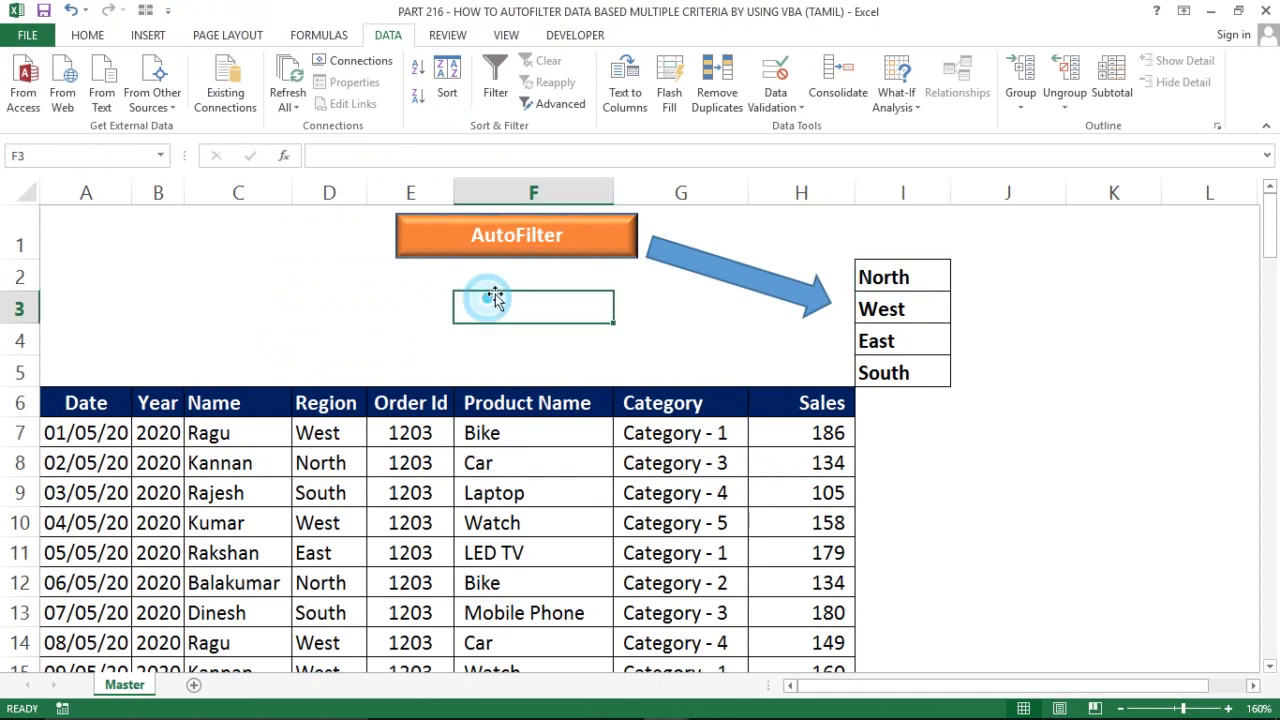
pyautogui.rightClick(527, 238)
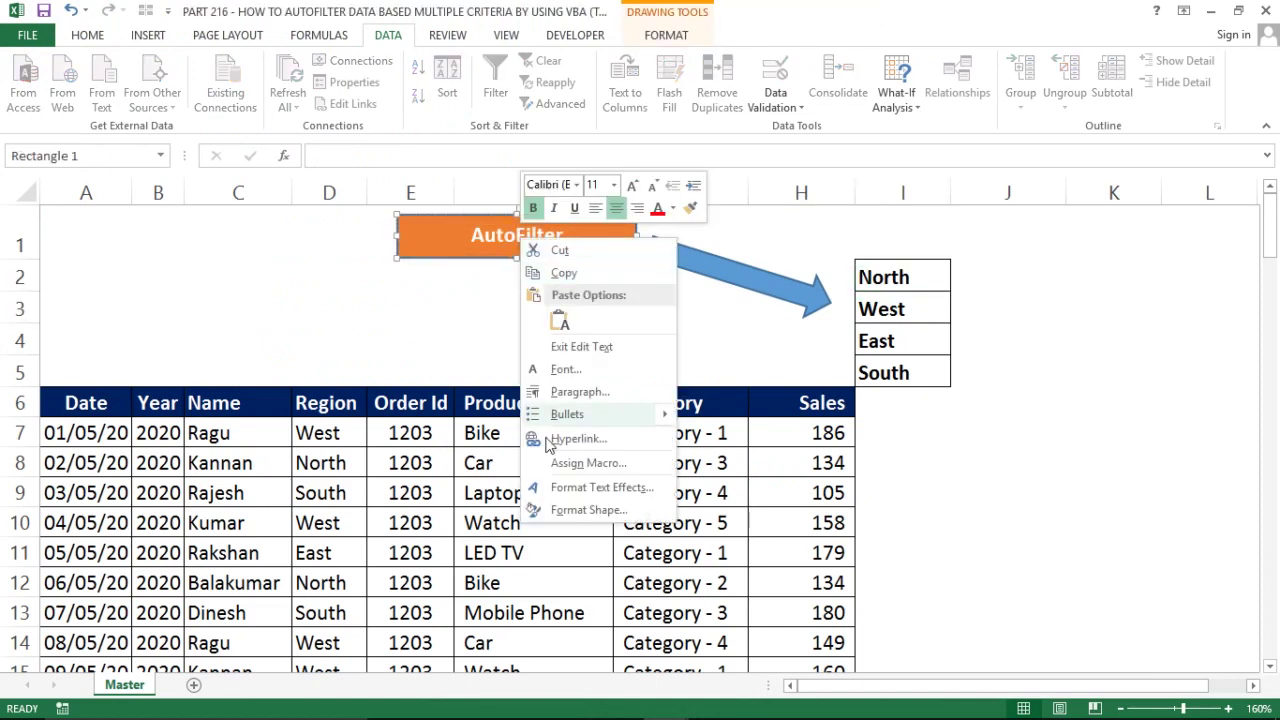
pyautogui.click(588, 463)
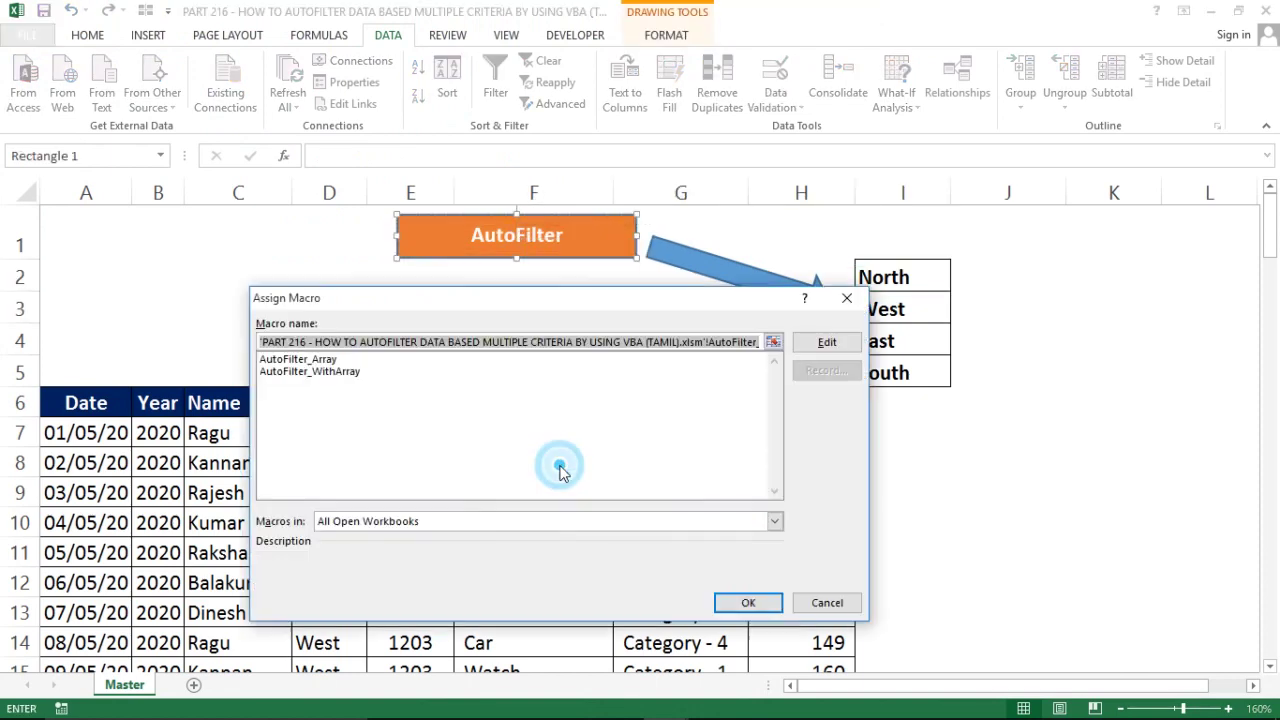
pyautogui.click(286, 372)
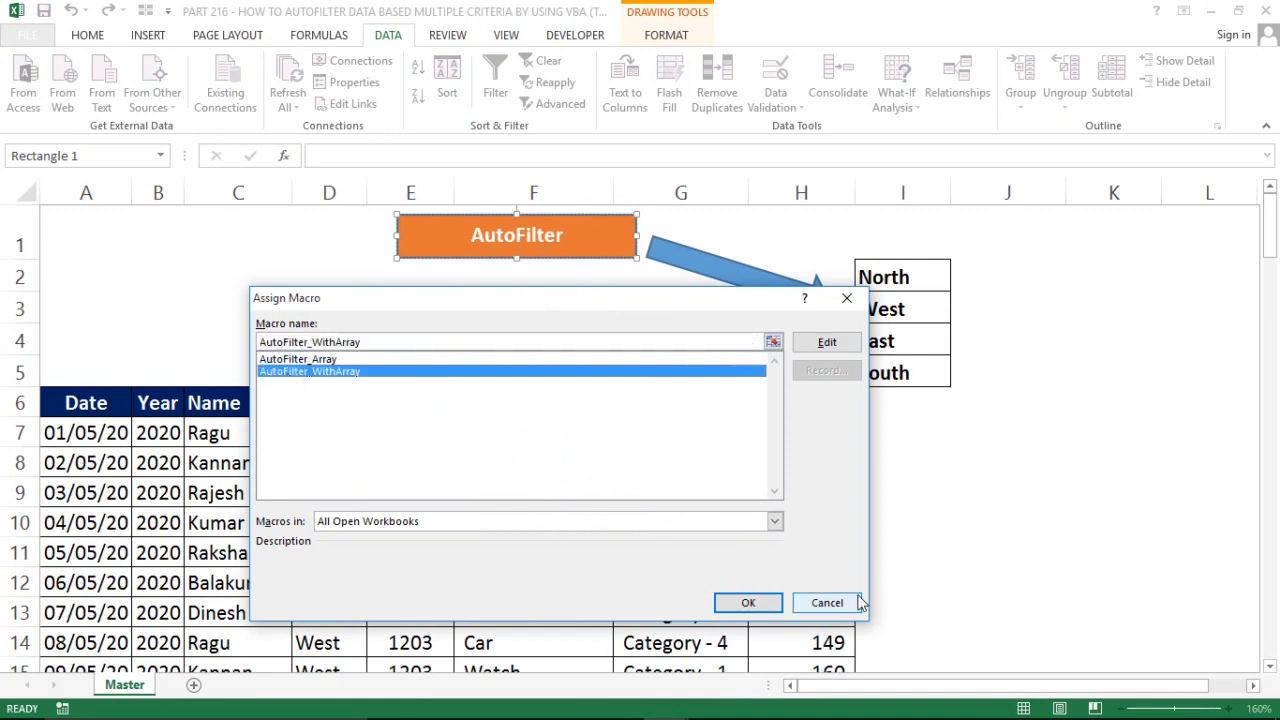
pyautogui.click(737, 604)
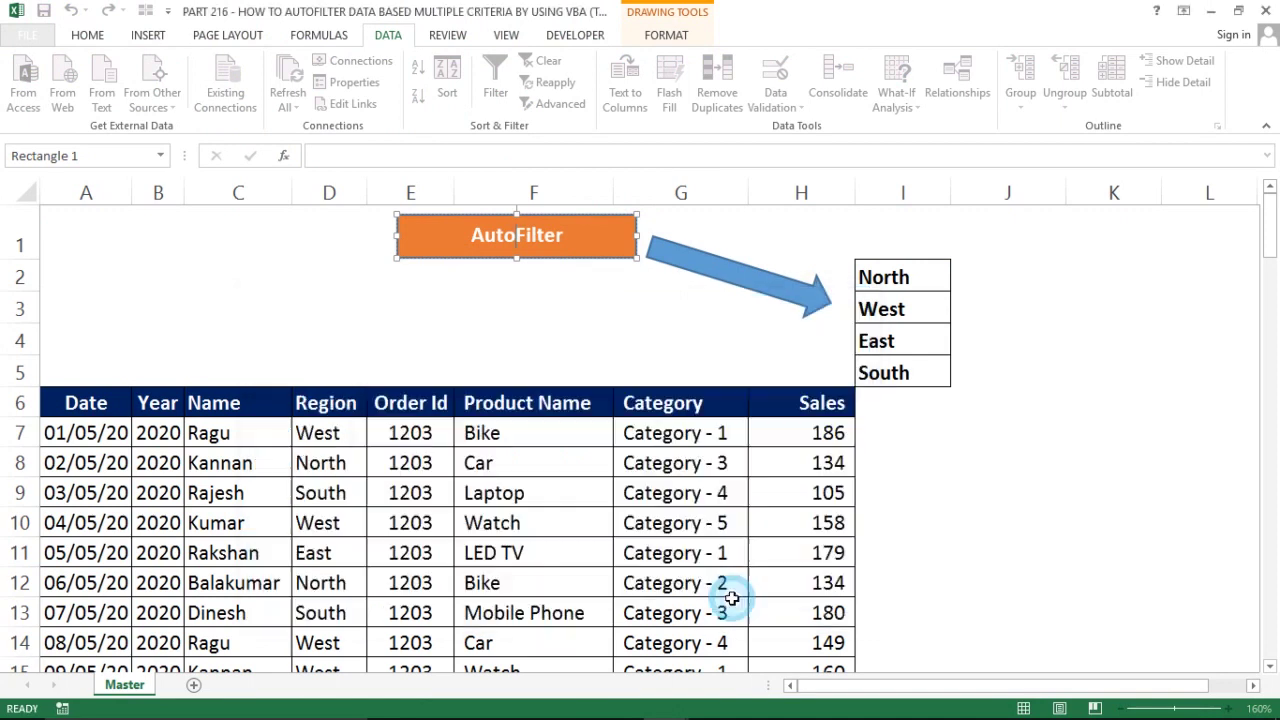
pyautogui.click(437, 287)
pyautogui.click(894, 271)
# Clear I2:I5, enter West in I2, and filter the table to West rows with the AutoFilter shape
pyautogui.hotkey('ctrl', 'shift', 'Down')
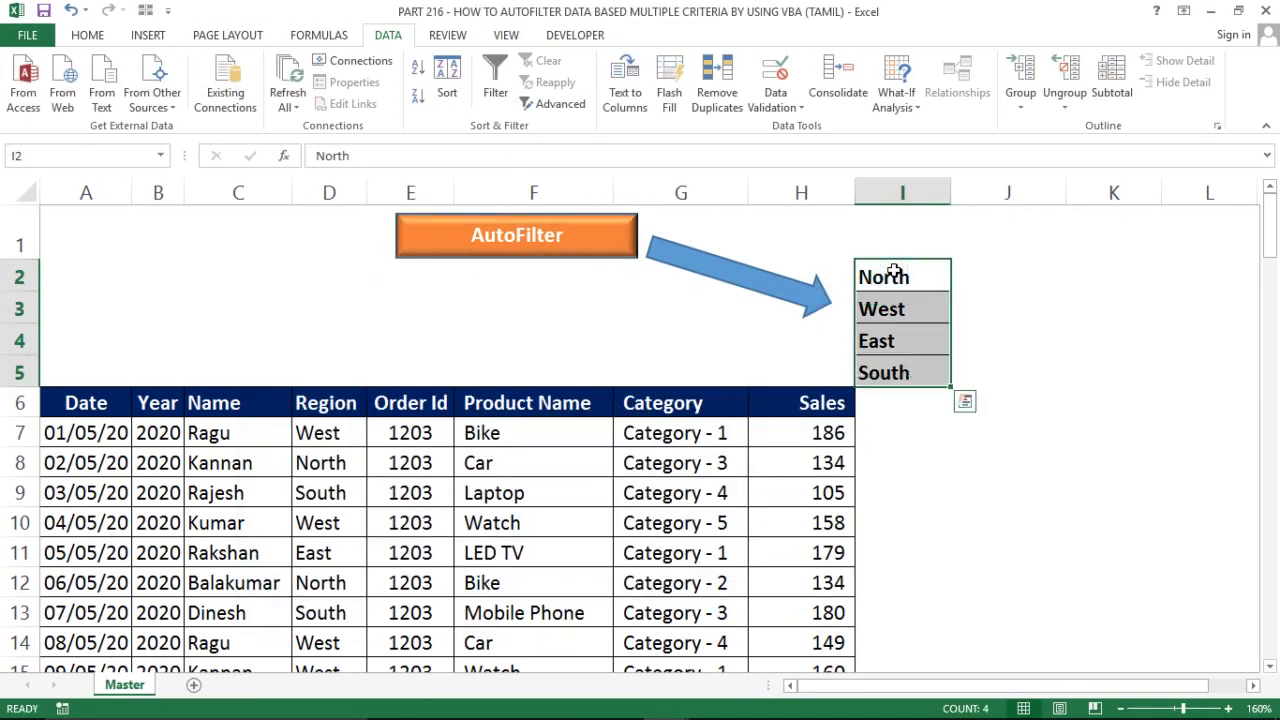
pyautogui.press('Delete')
pyautogui.click(894, 271)
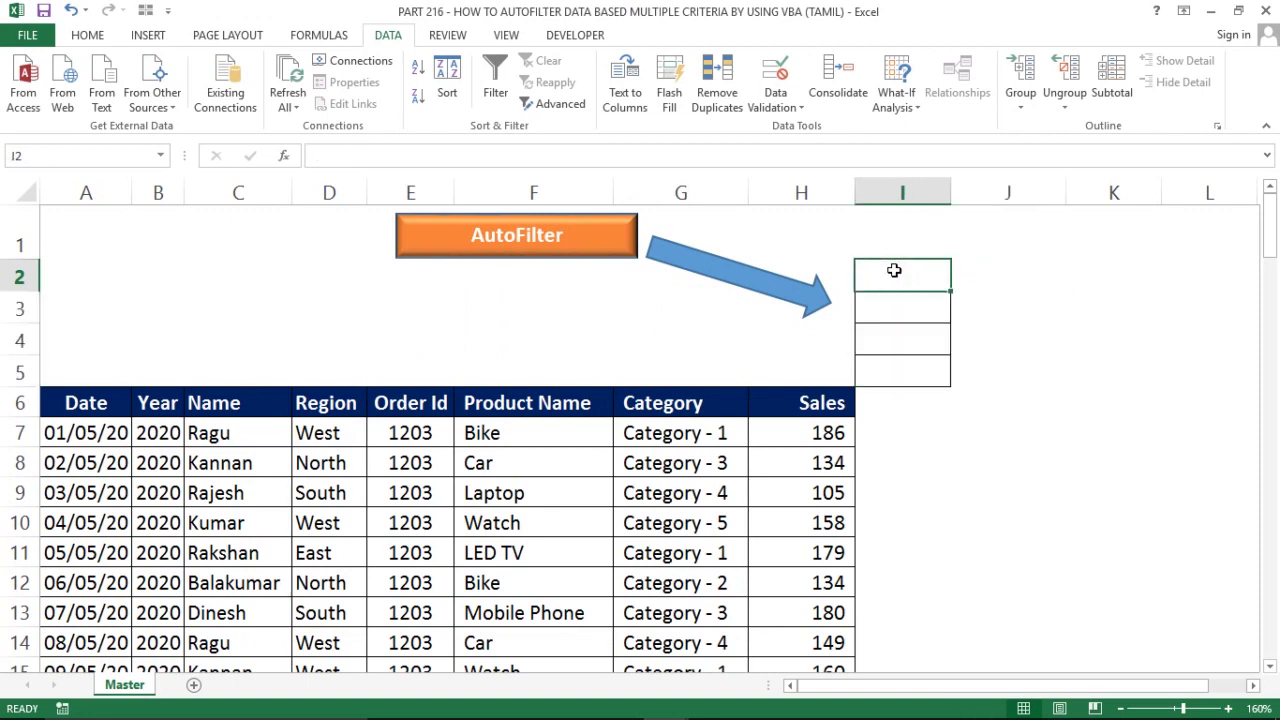
pyautogui.write('West')
pyautogui.press('Return')
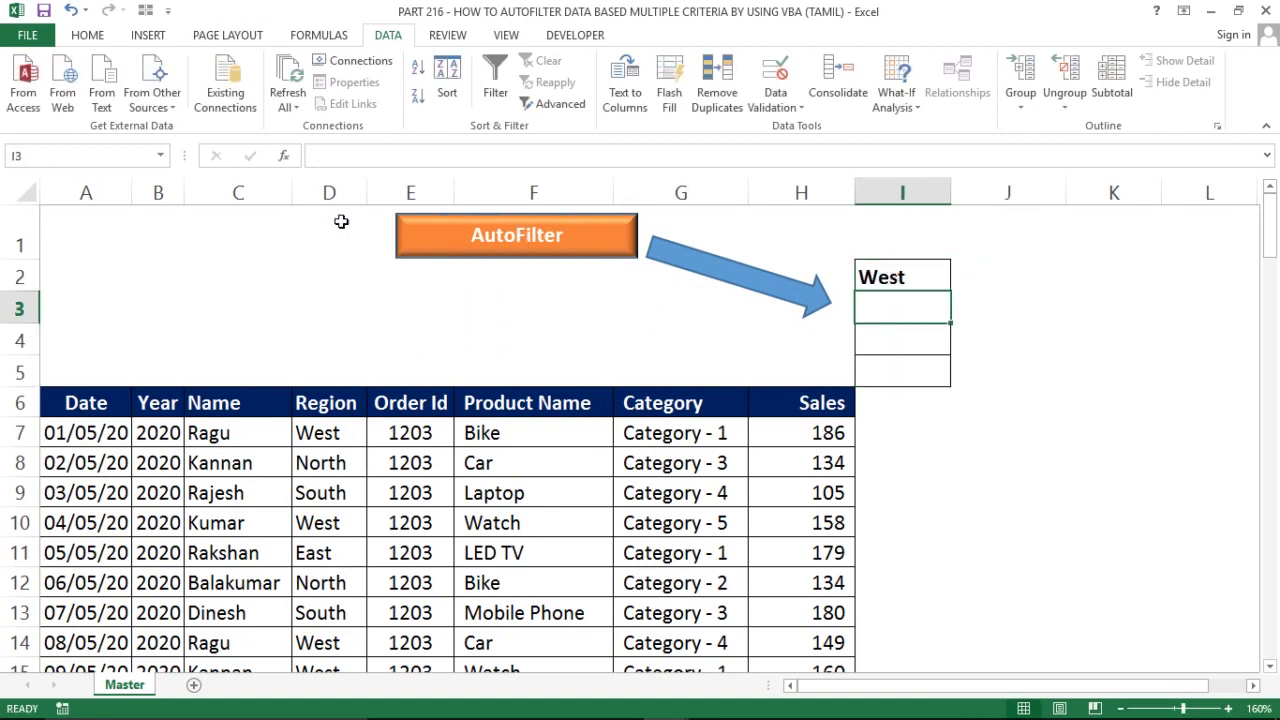
pyautogui.click(420, 242)
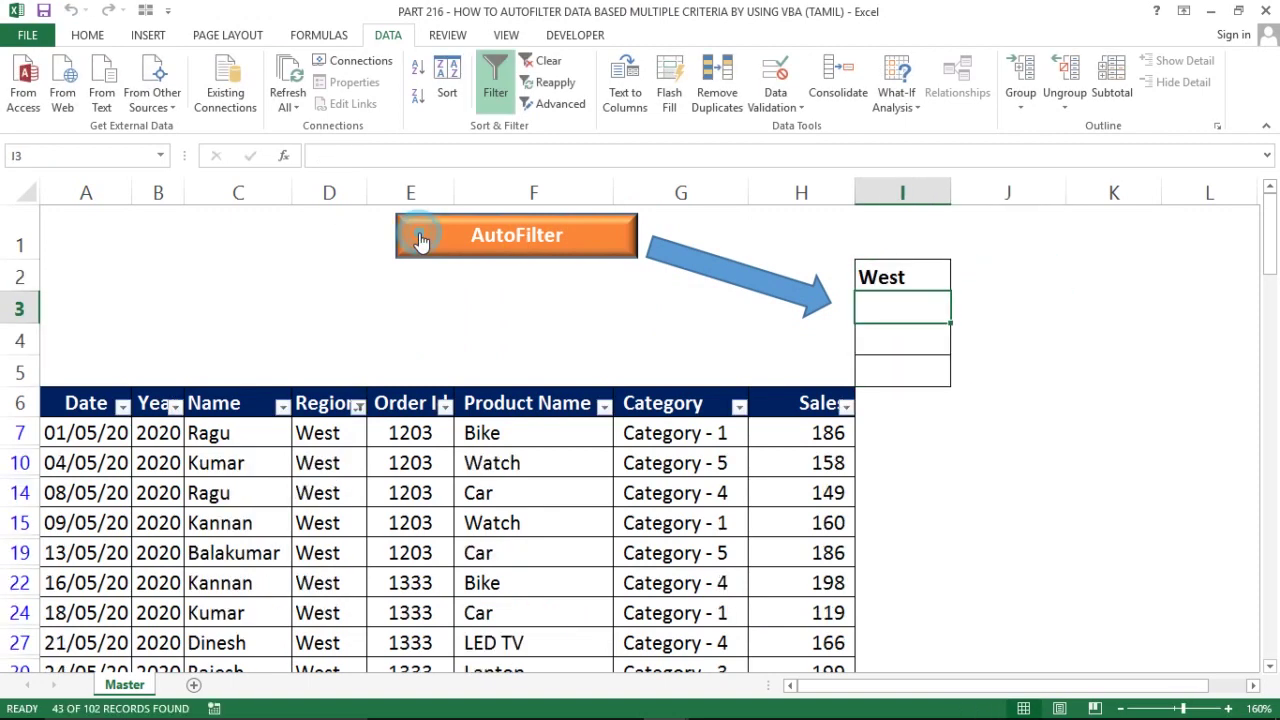
pyautogui.click(357, 405)
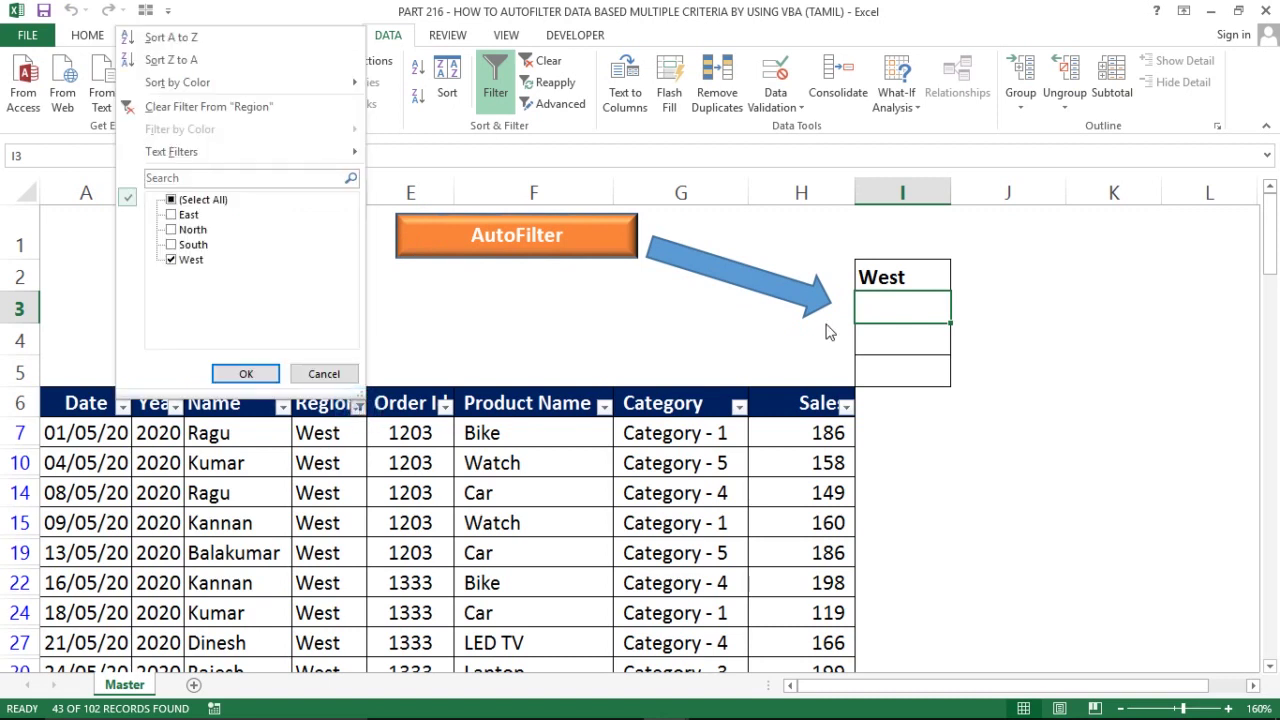
pyautogui.press('Escape')
# Add North in I3, refilter to West and North (64 of 102), then enter East in I4
pyautogui.write('N')
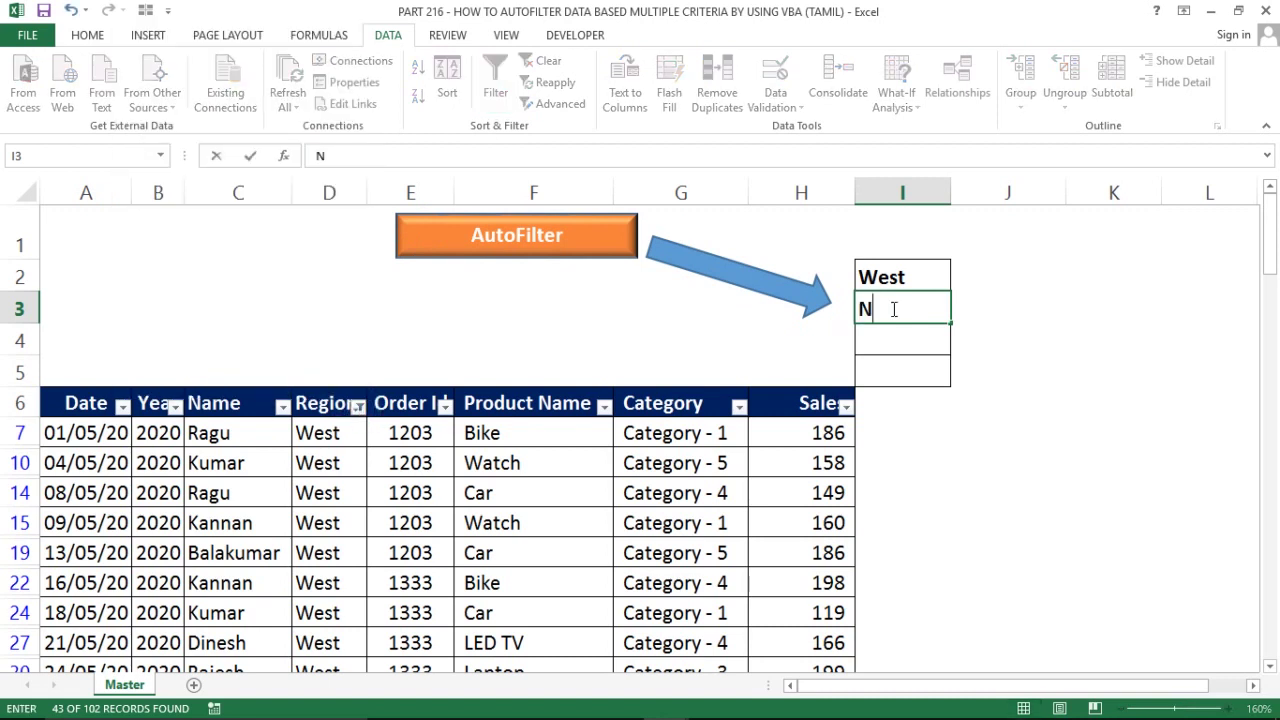
pyautogui.write('orth')
pyautogui.press('Return')
pyautogui.click(474, 222)
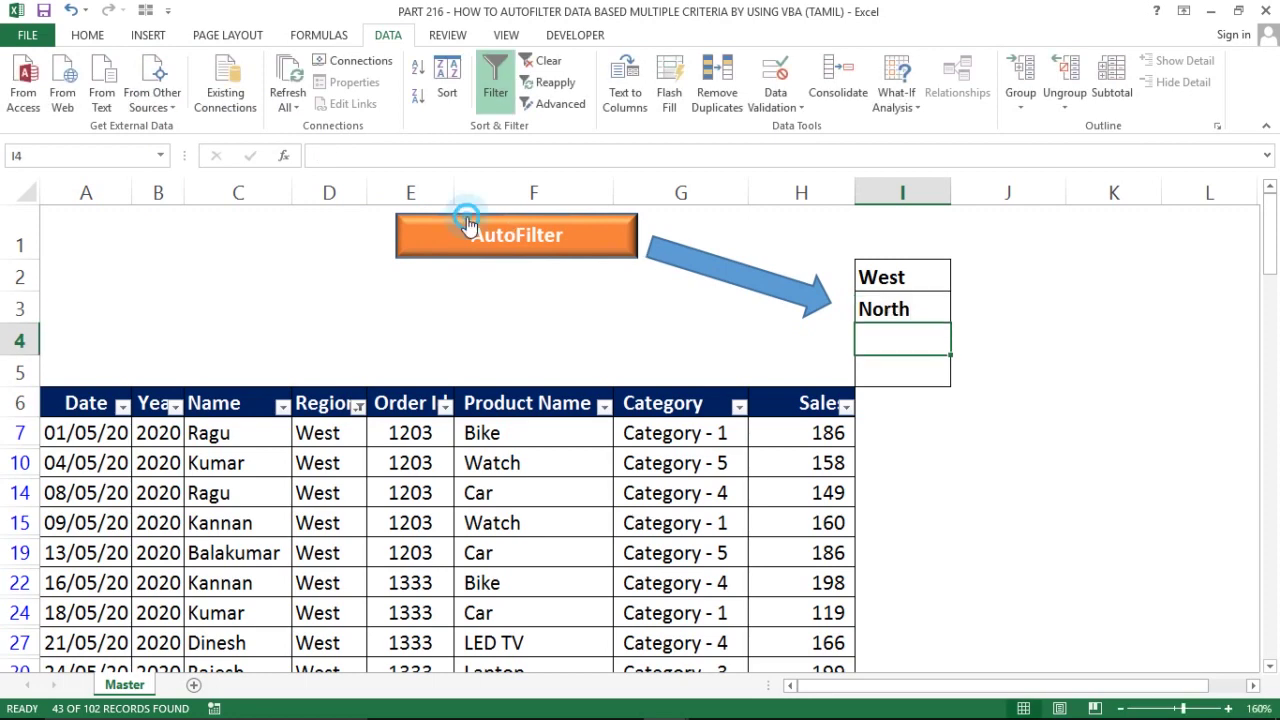
pyautogui.click(358, 406)
pyautogui.click(362, 414)
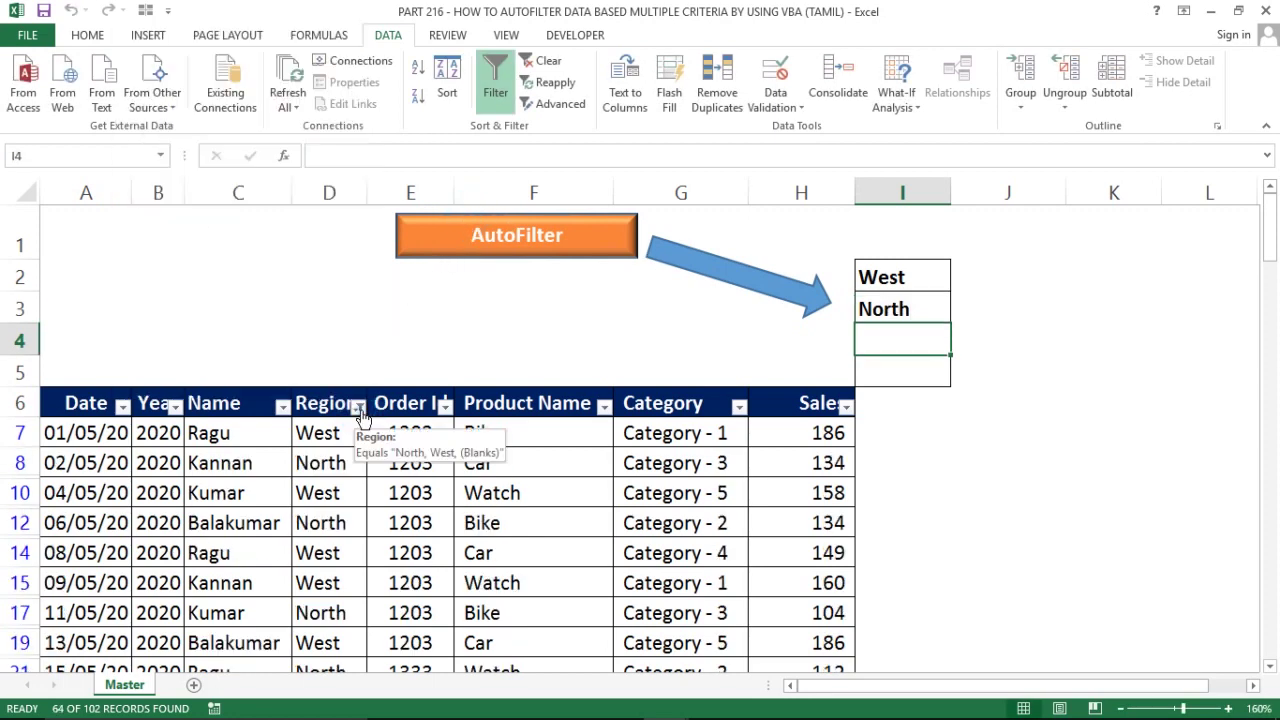
pyautogui.write('Eas')
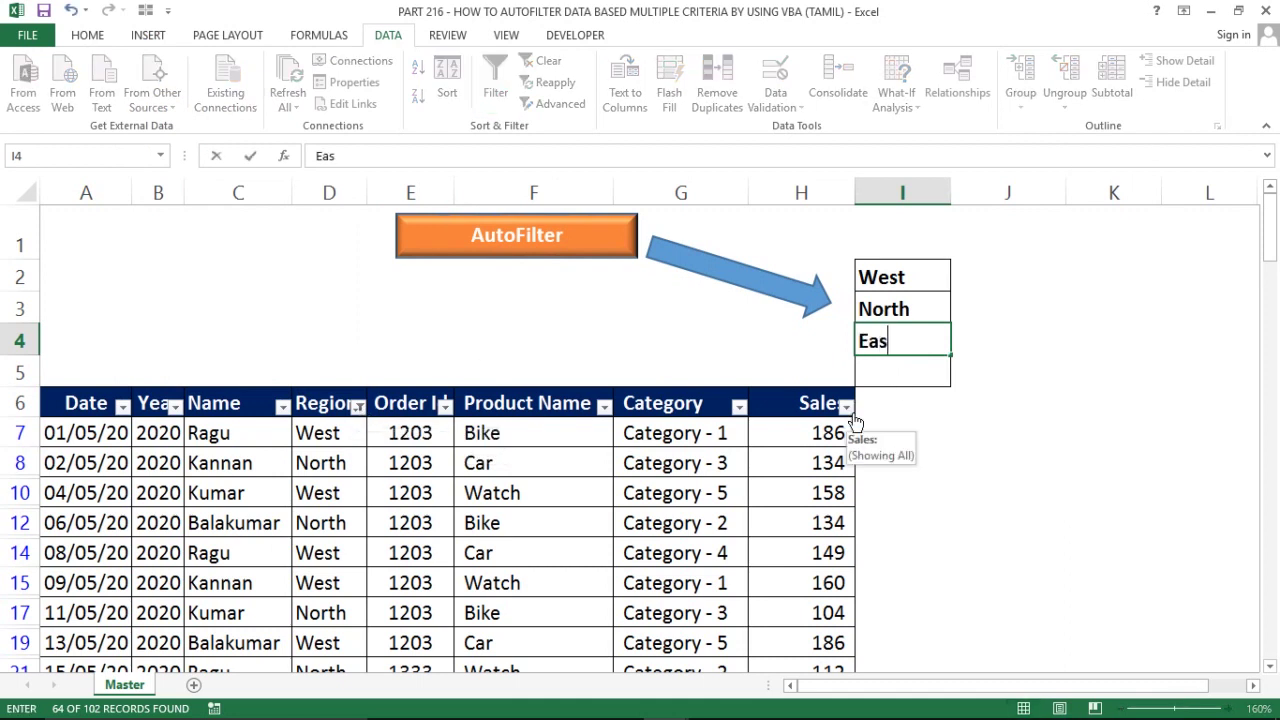
pyautogui.write('t')
pyautogui.press('Return')
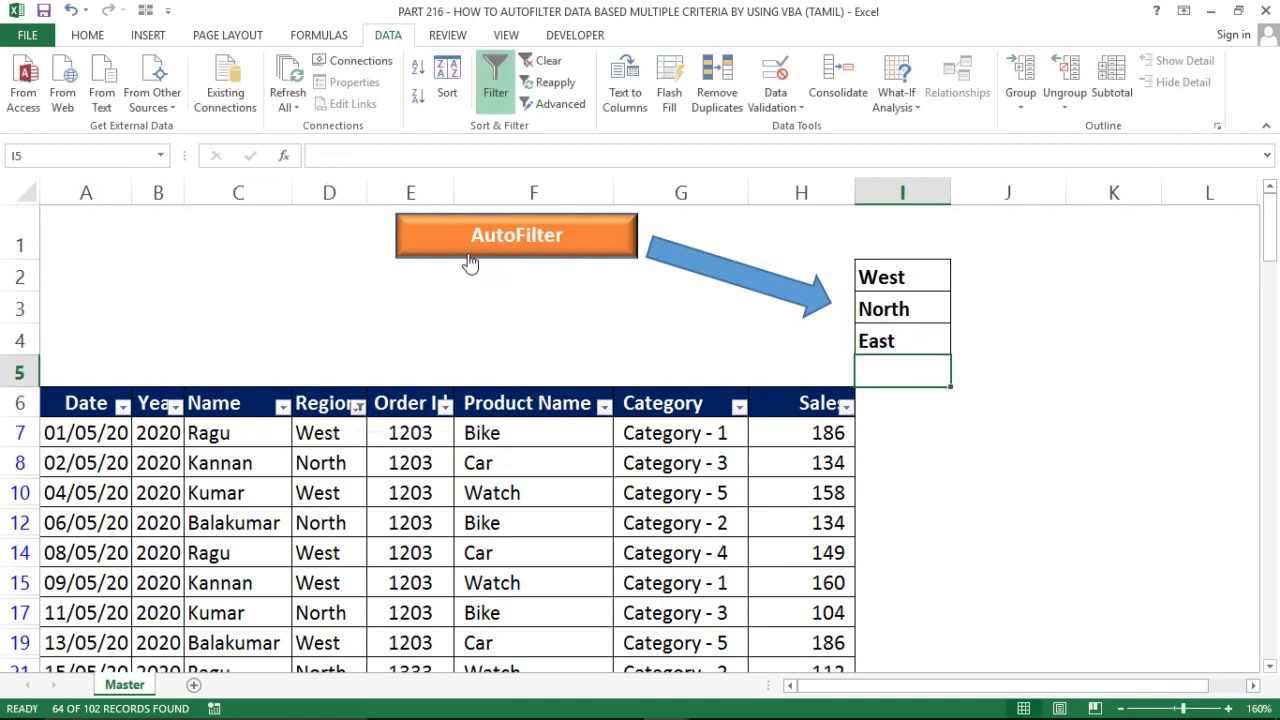
# Rerun the AutoFilter shape to include East rows and check the Region filter
pyautogui.click(467, 261)
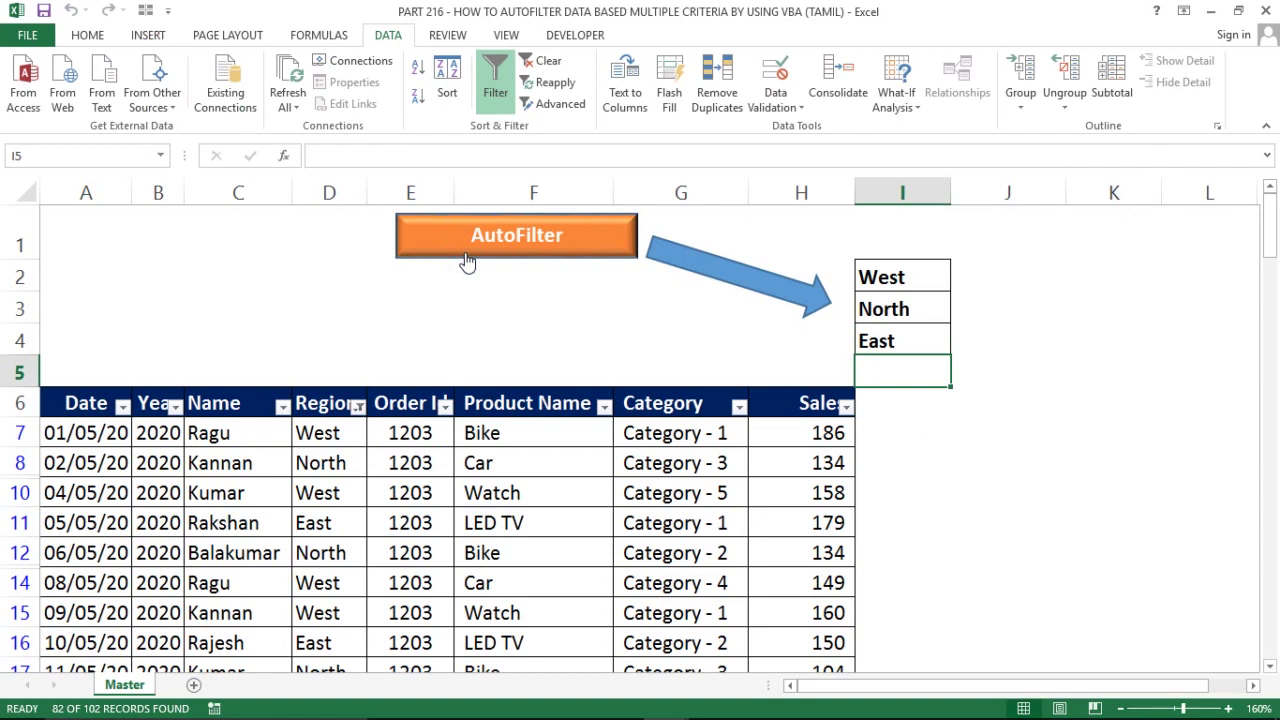
pyautogui.click(357, 406)
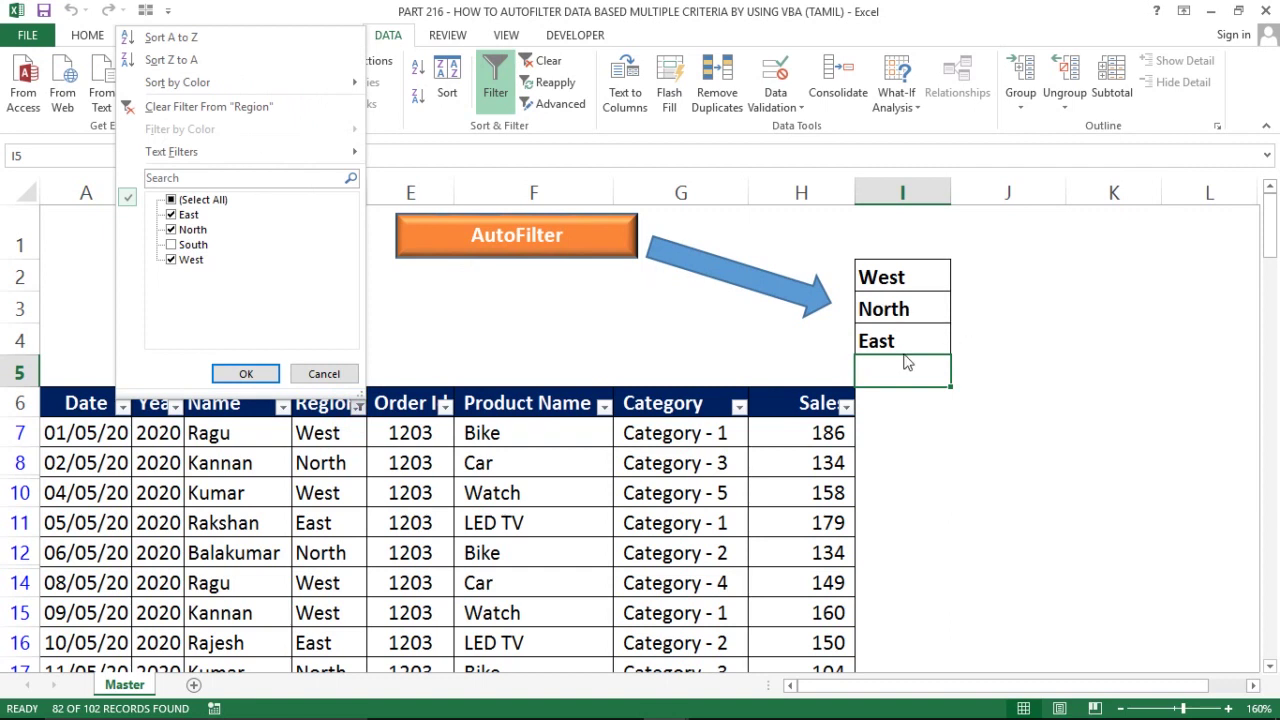
pyautogui.click(324, 373)
# Enter South in I5 and refilter so every region shows, 102 of 102 records
pyautogui.write('S')
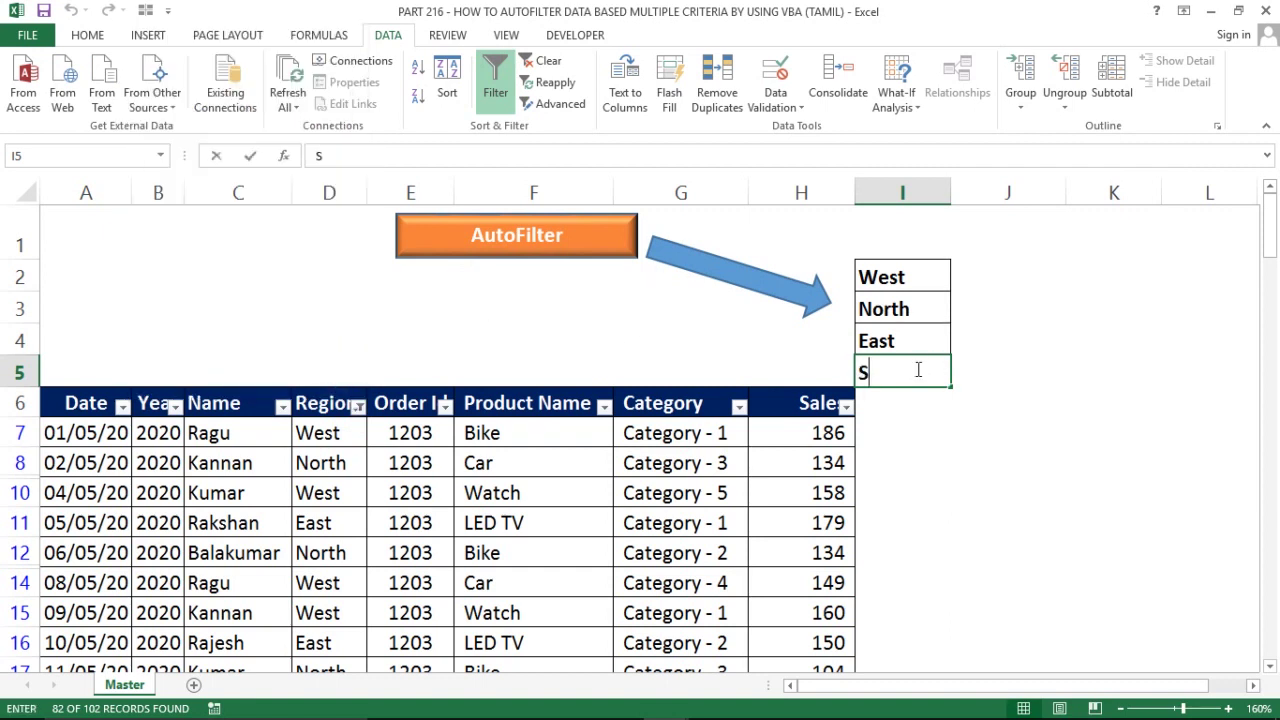
pyautogui.write('outh')
pyautogui.press('Return')
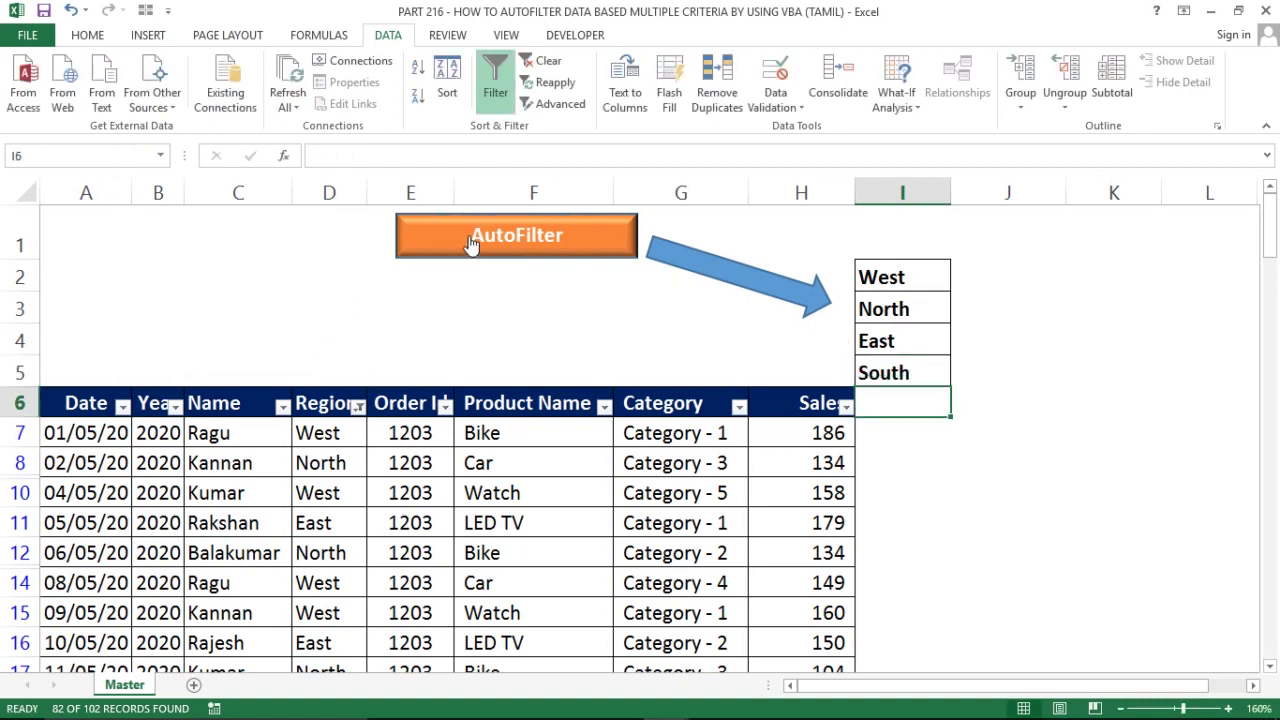
pyautogui.click(471, 245)
pyautogui.click(357, 406)
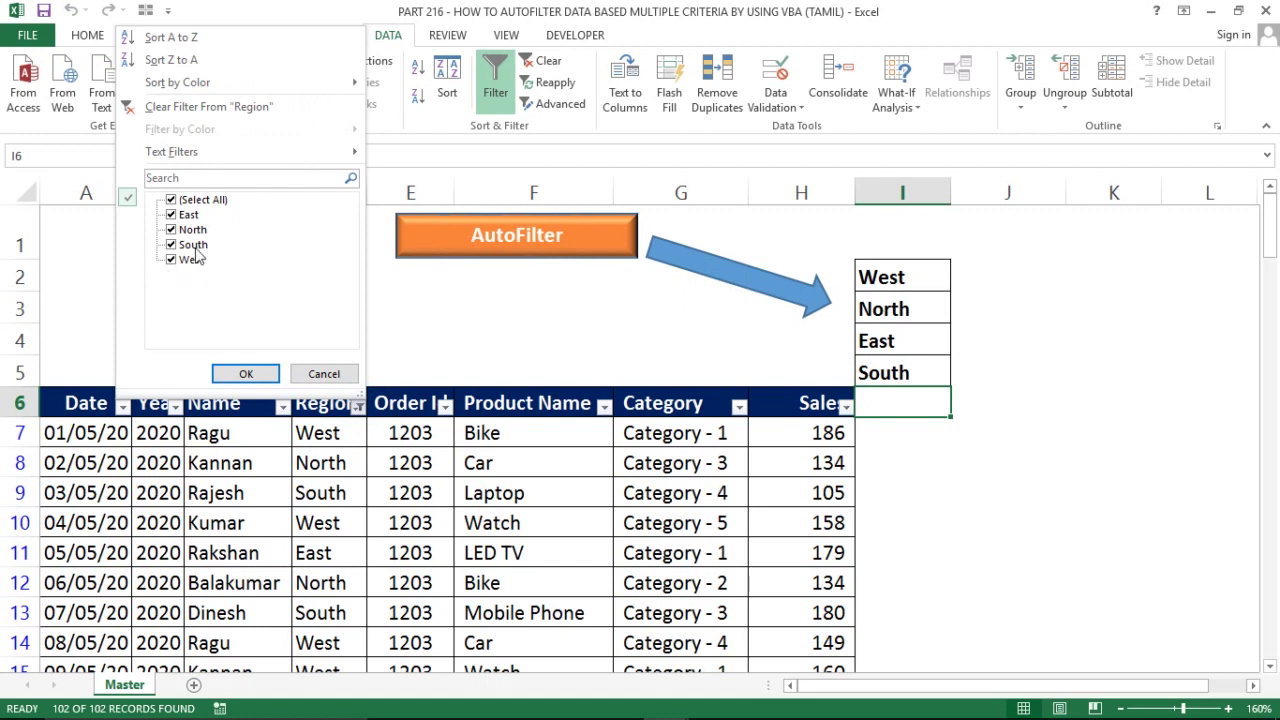
pyautogui.click(324, 373)
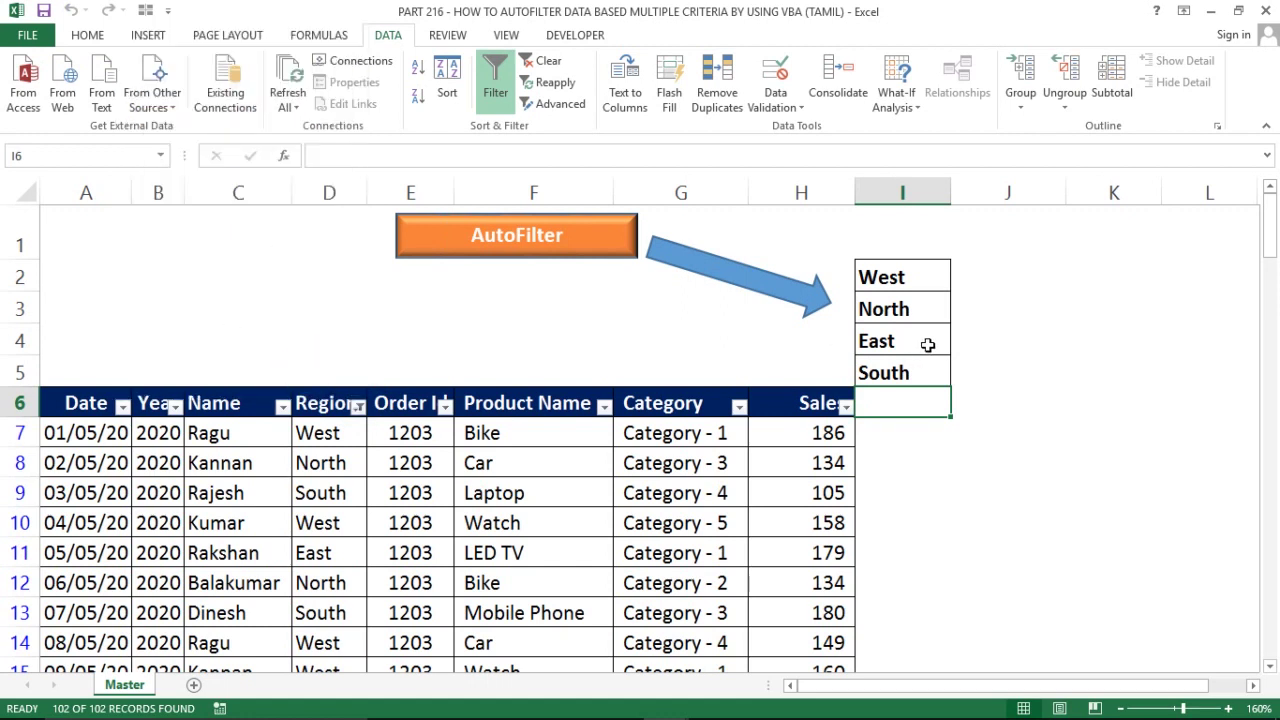
pyautogui.click(893, 342)
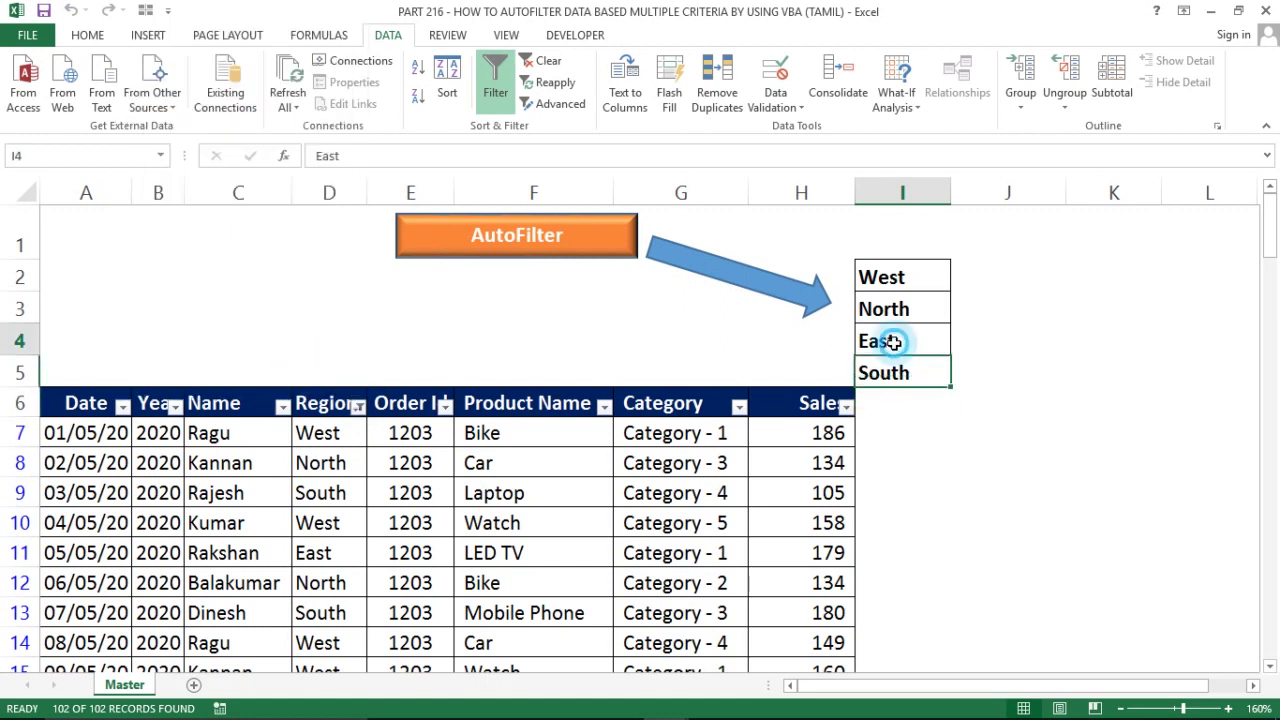
pyautogui.click(898, 396)
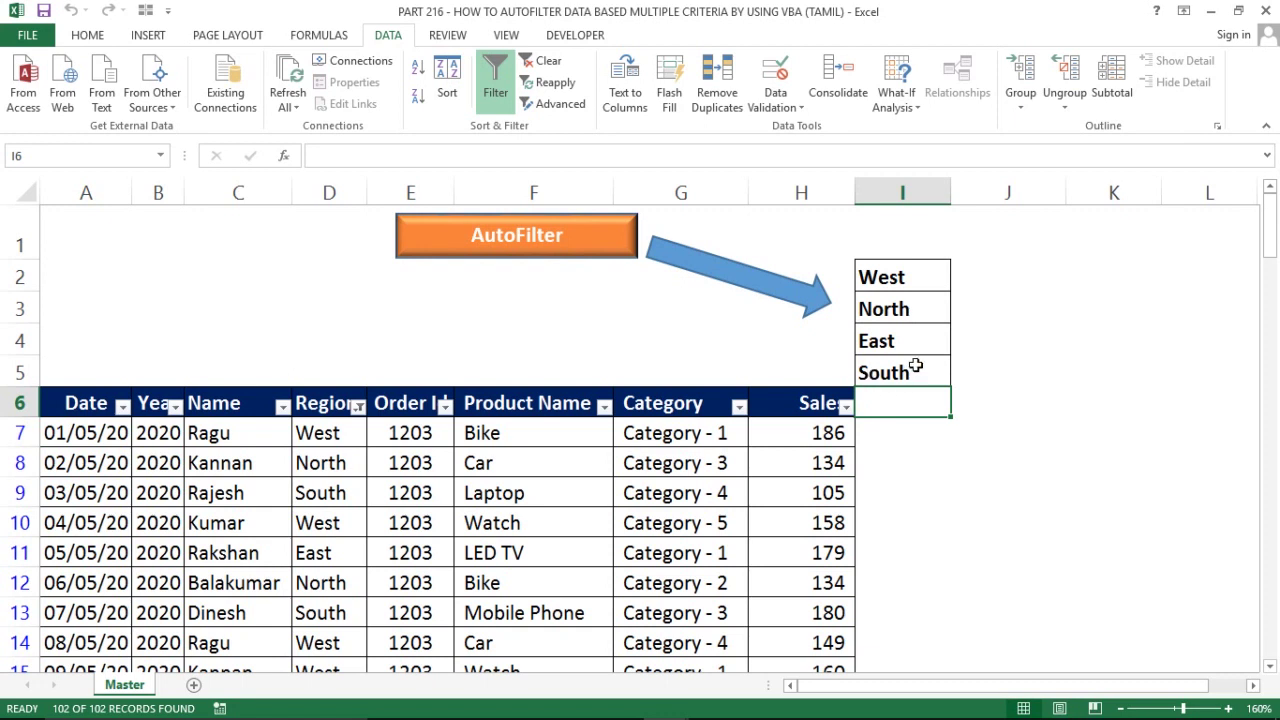
# Remove the sales table's AutoFilter and clear the region names from I2:I5
pyautogui.click(912, 366)
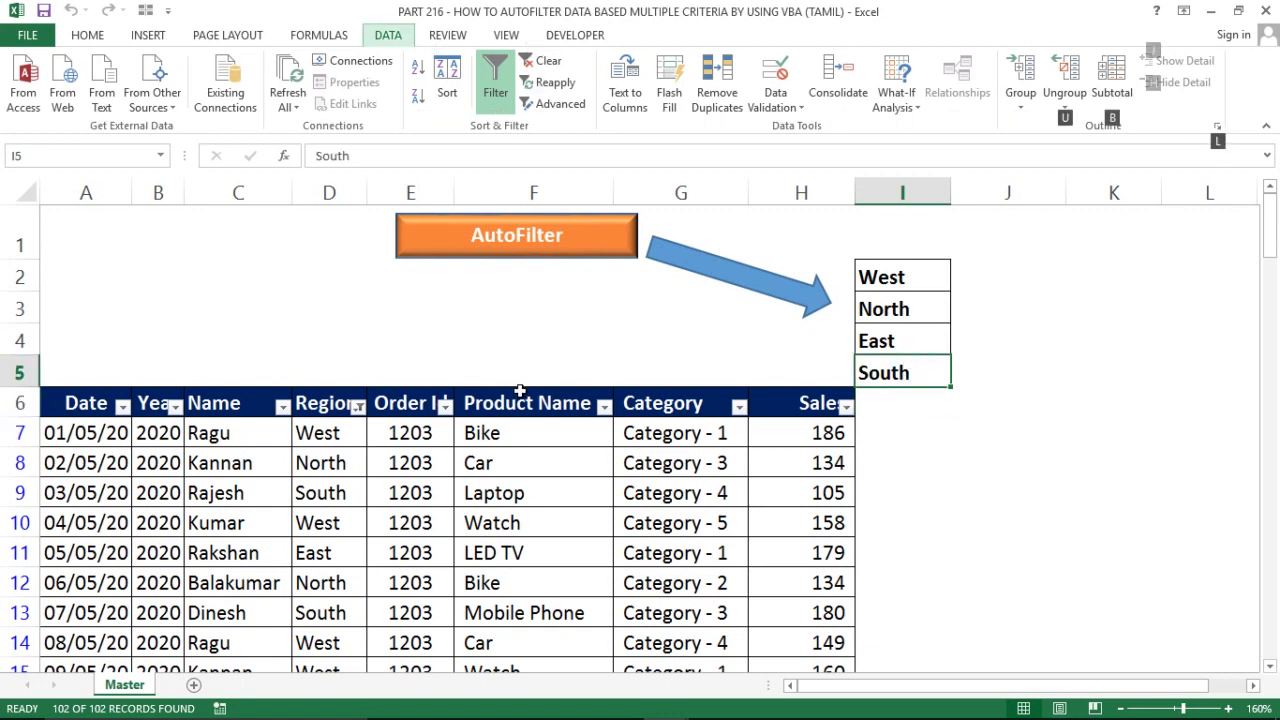
pyautogui.hotkey('ctrl', 'shift', 'l')
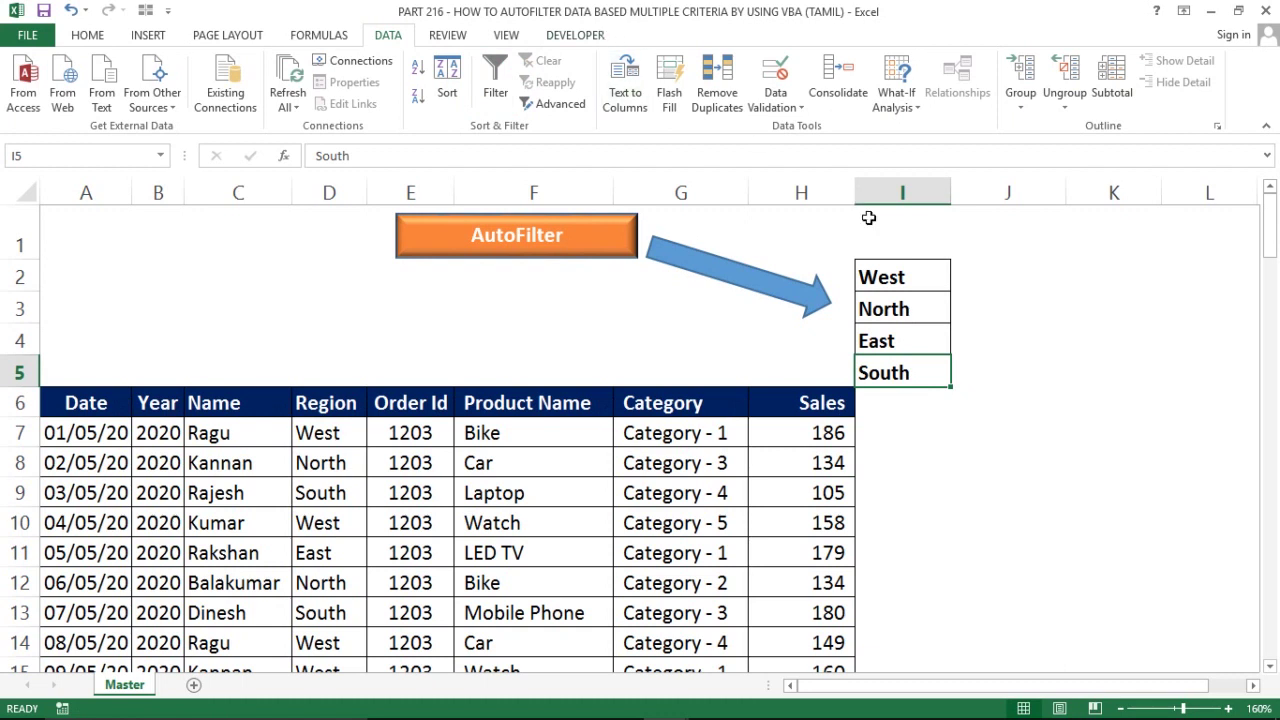
pyautogui.click(900, 281)
pyautogui.hotkey('ctrl', 'shift', 'Down')
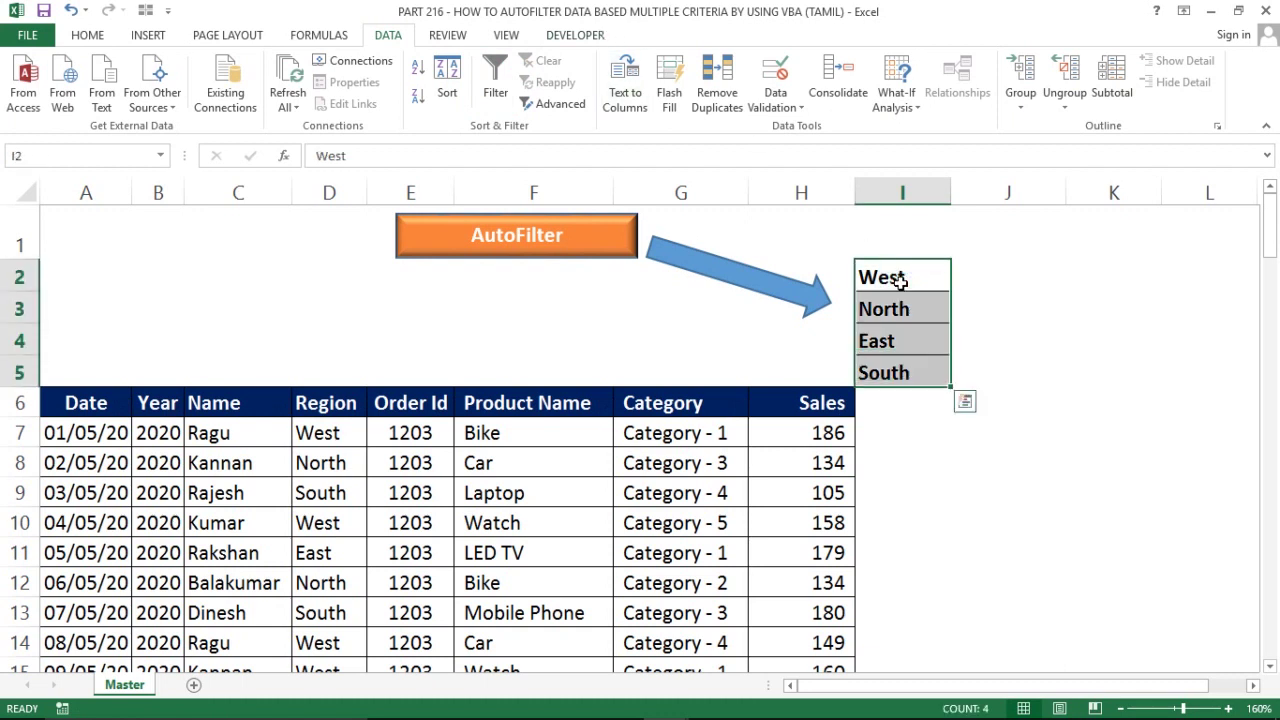
pyautogui.press('Delete')
# Open the Visual Basic editor from the Developer tab
pyautogui.click(900, 281)
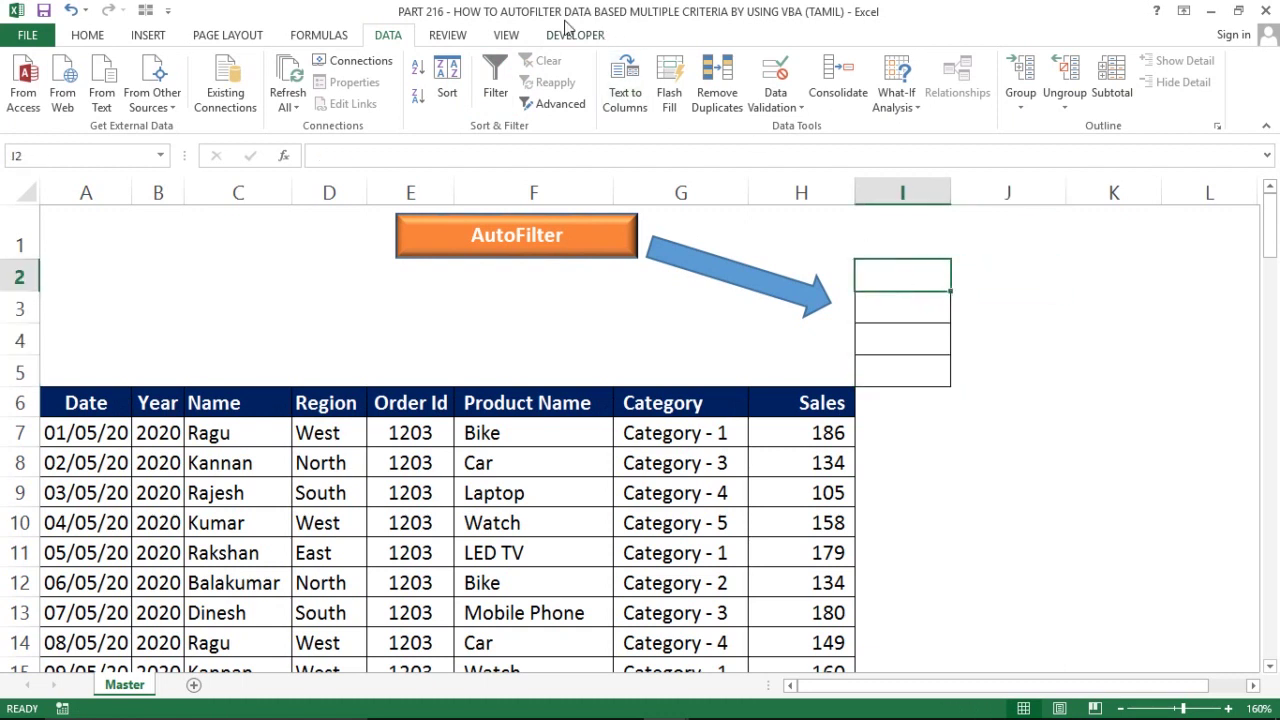
pyautogui.click(570, 35)
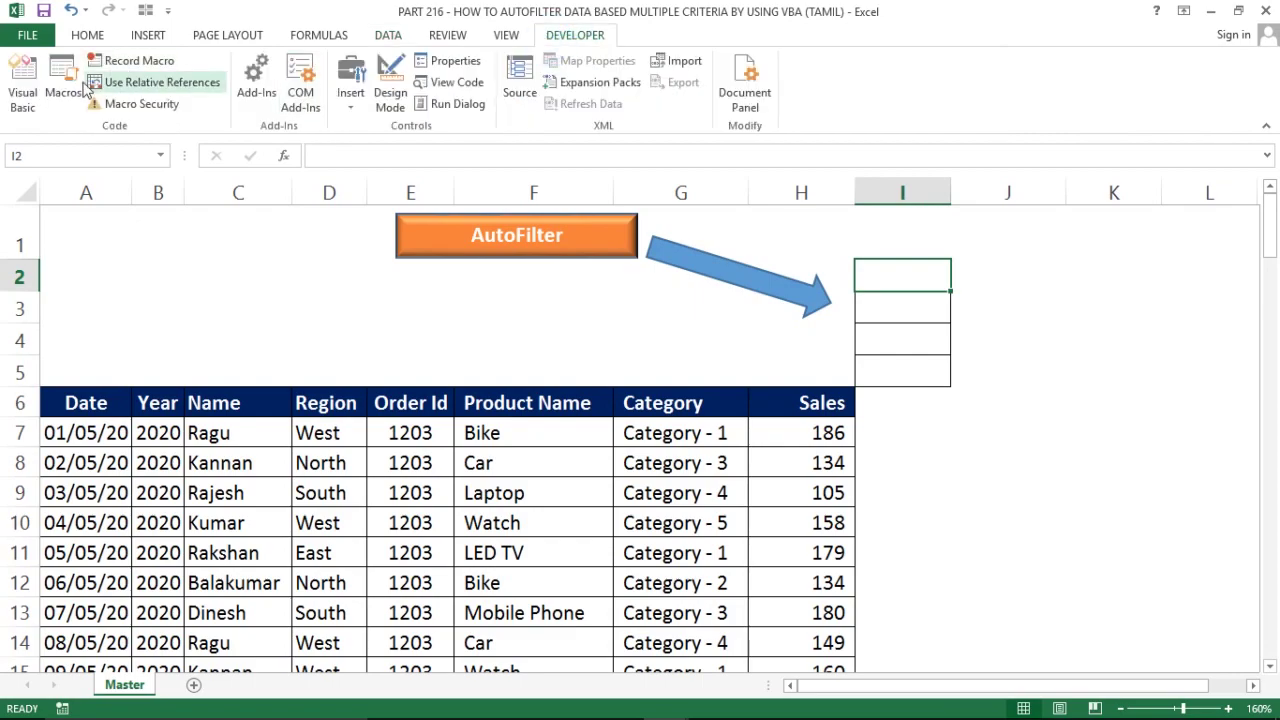
pyautogui.click(24, 110)
# Copy the AutoFilter_WithArray macro body and open the Sheet1 (Master) code module
pyautogui.click(246, 129)
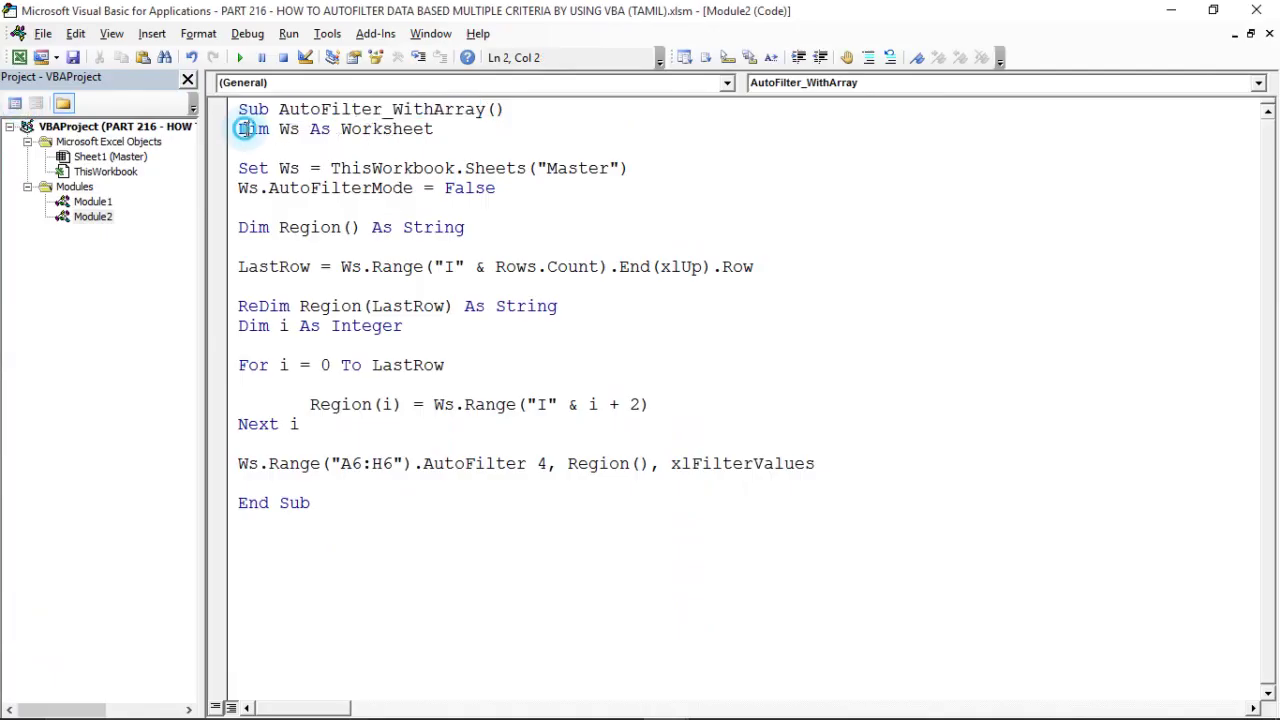
pyautogui.moveTo(240, 129); pyautogui.dragTo(936, 468)
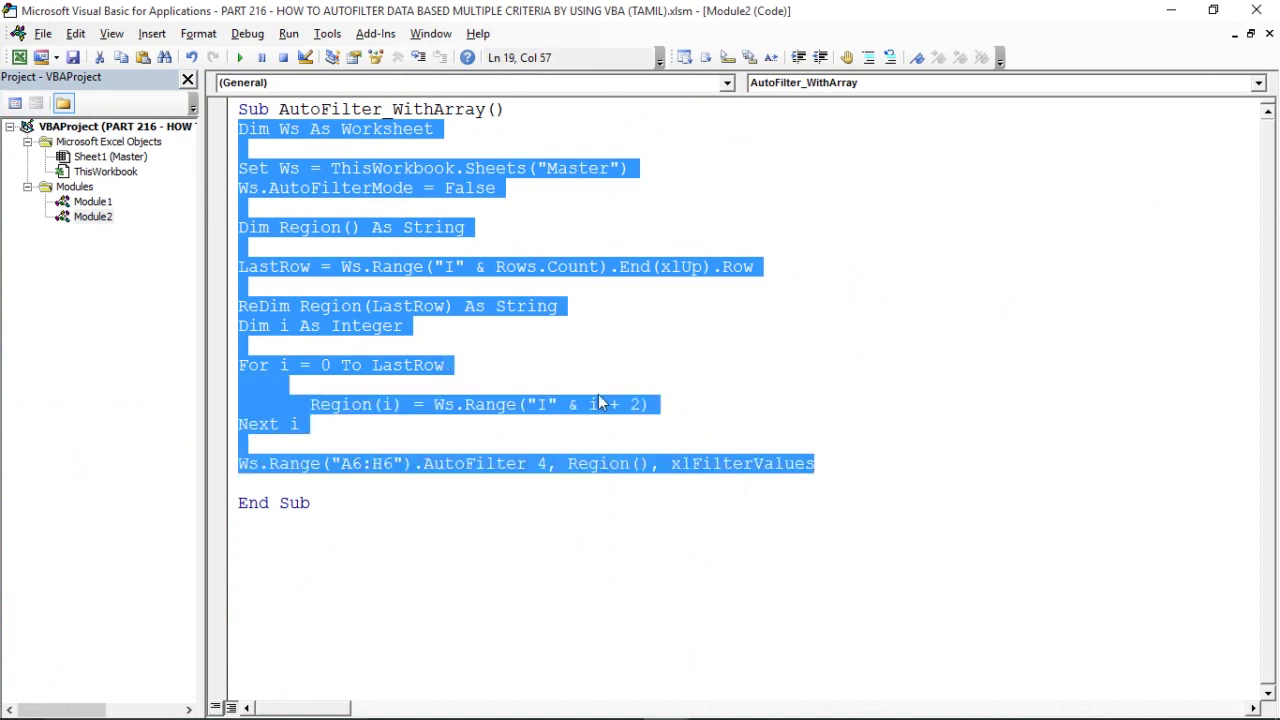
pyautogui.click(598, 402)
pyautogui.click(100, 160)
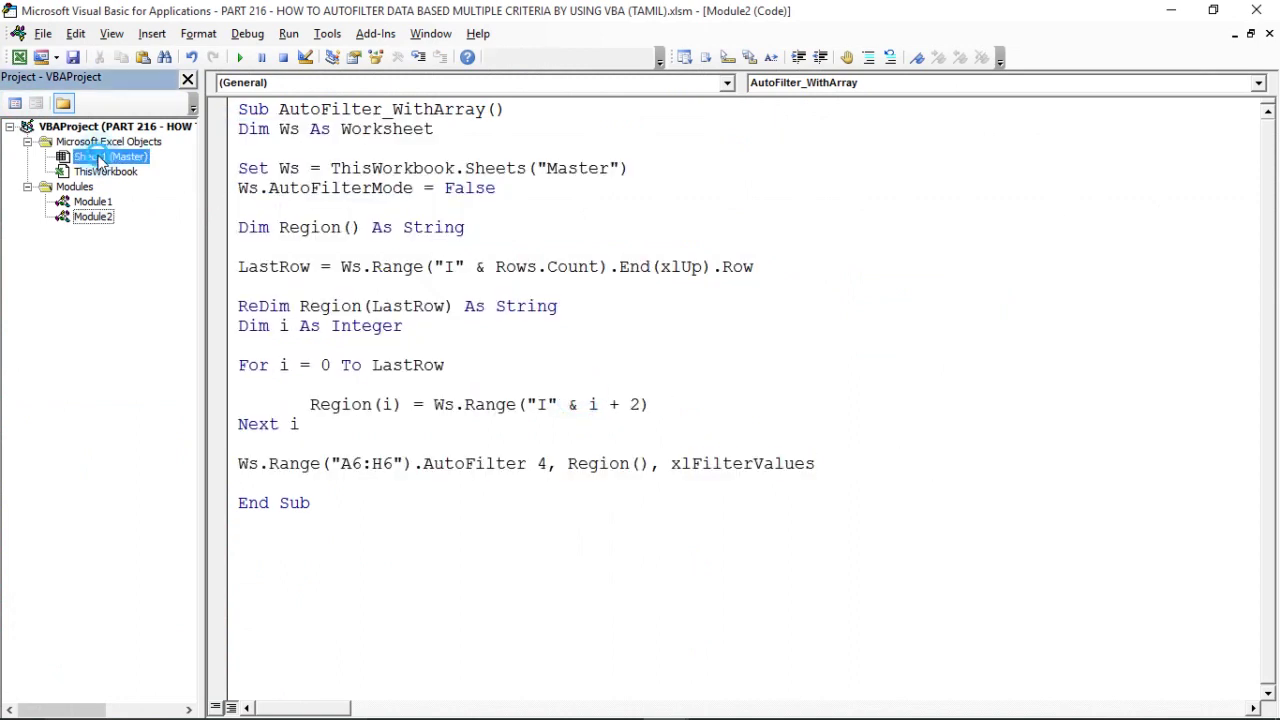
pyautogui.doubleClick(100, 160)
# Paste the filter code into the Worksheet_Change procedure and return to Excel
pyautogui.click(279, 127)
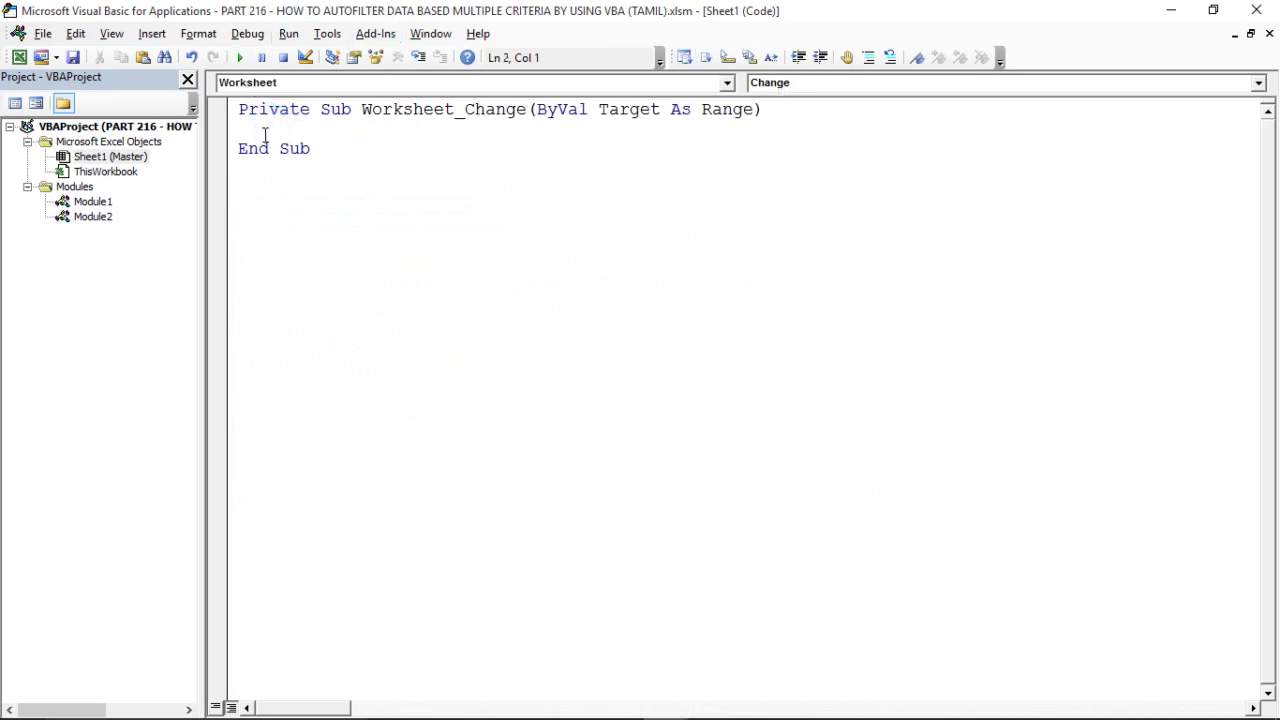
pyautogui.press('Return')
pyautogui.press('Return')
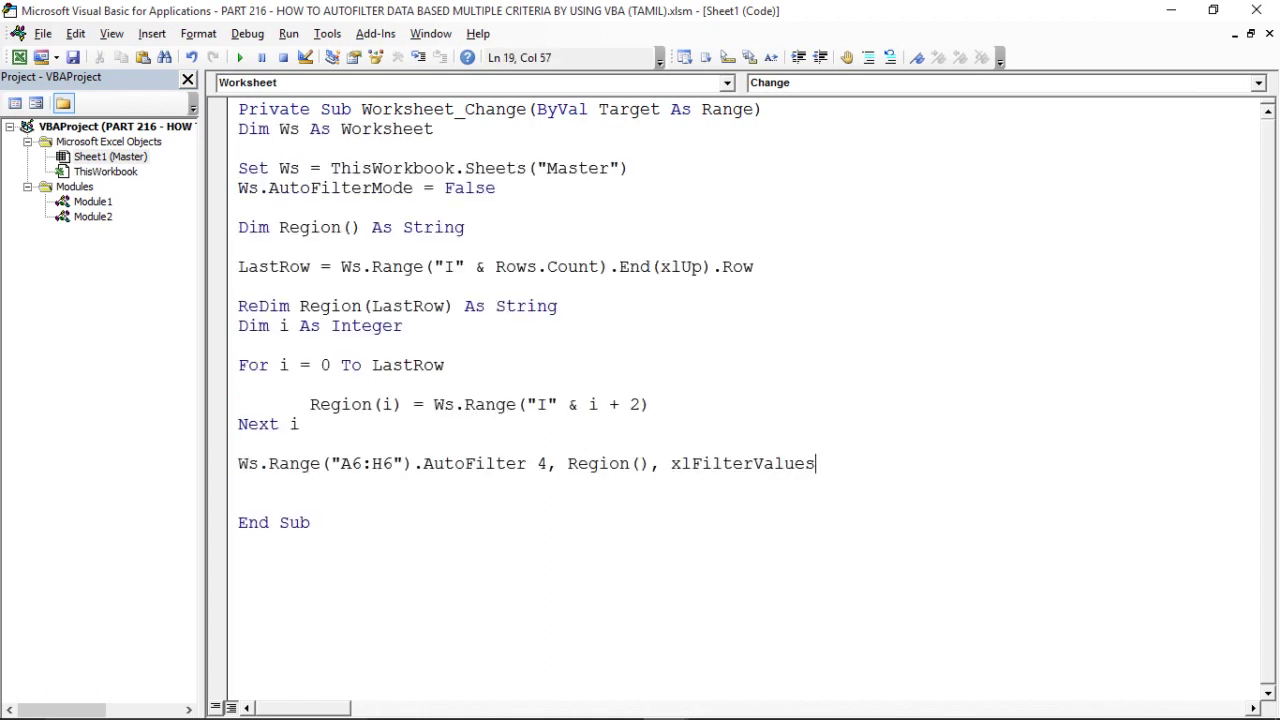
pyautogui.press('BackSpace')
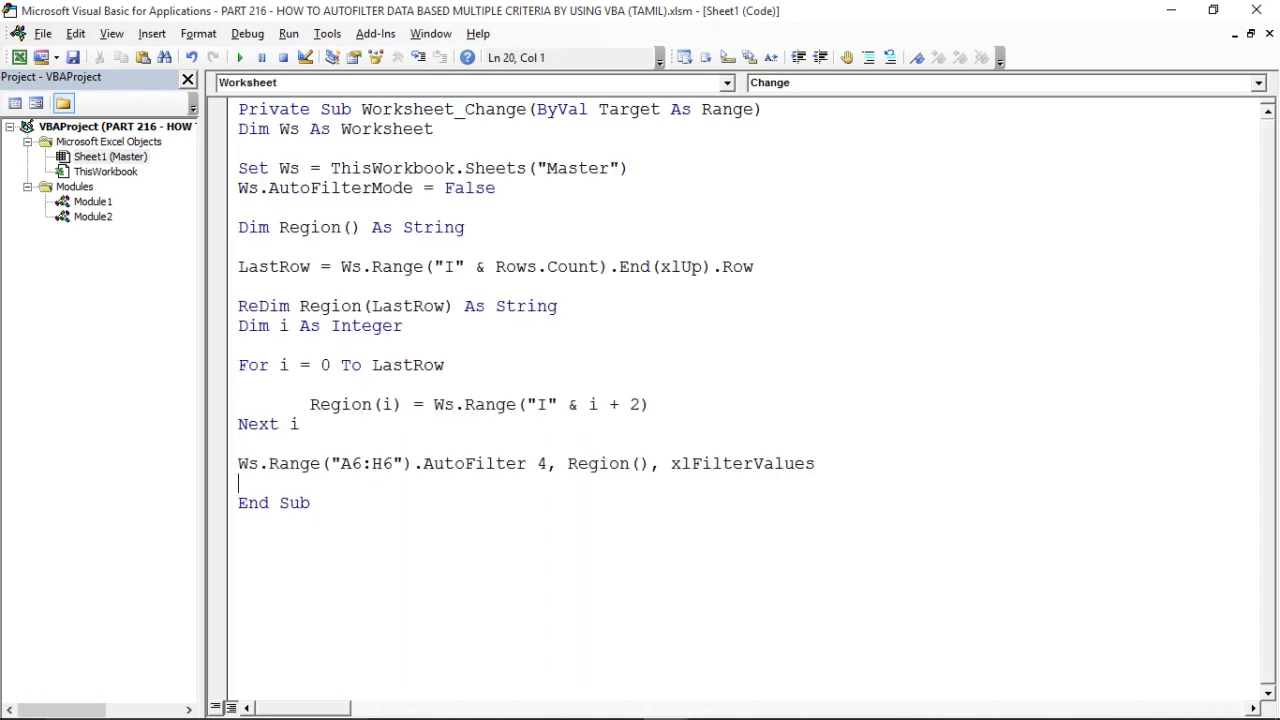
pyautogui.click(460, 130)
pyautogui.hotkey('alt', 'F11')
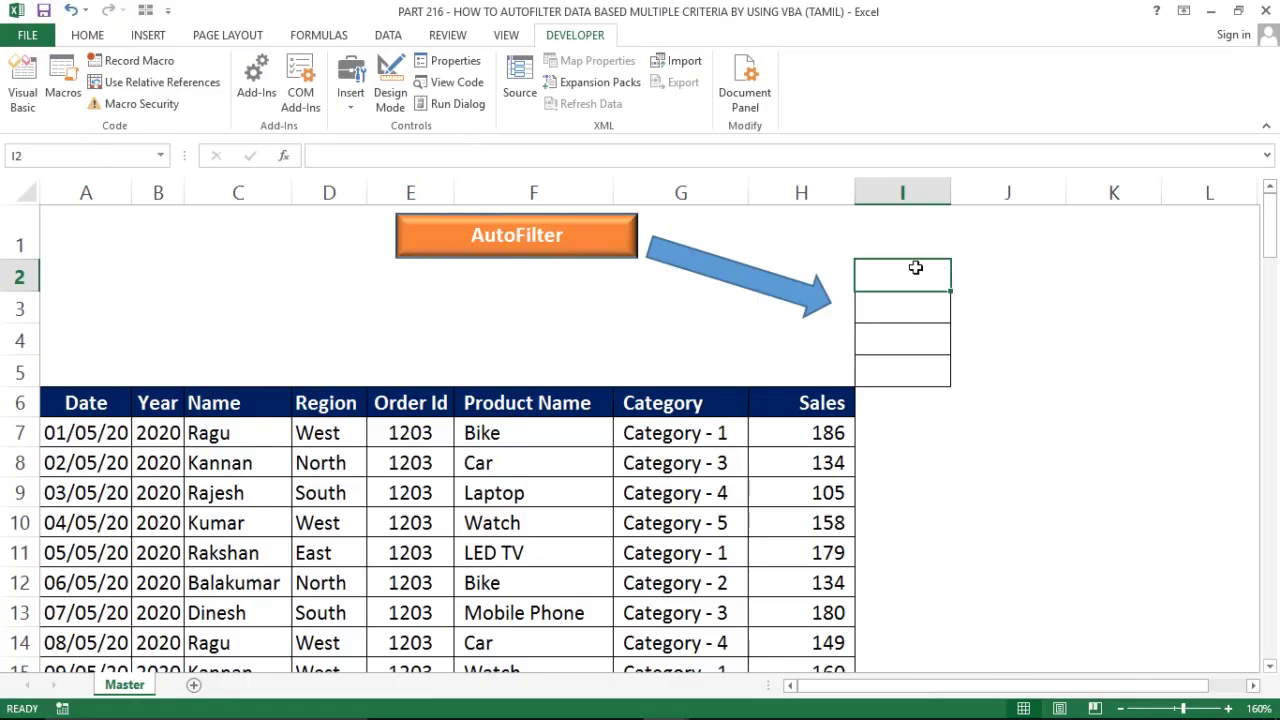
# Enter North in I2 and check the Region filter it triggers
pyautogui.write('Nort')
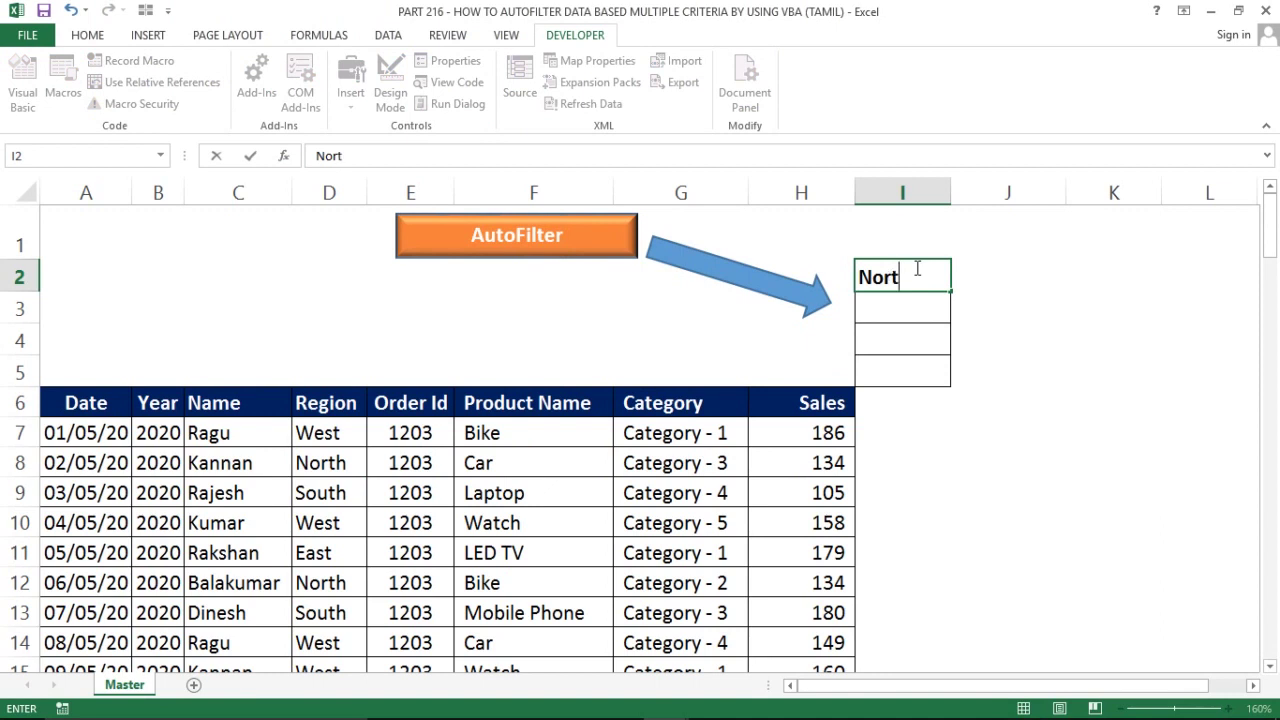
pyautogui.write('h')
pyautogui.press('Return')
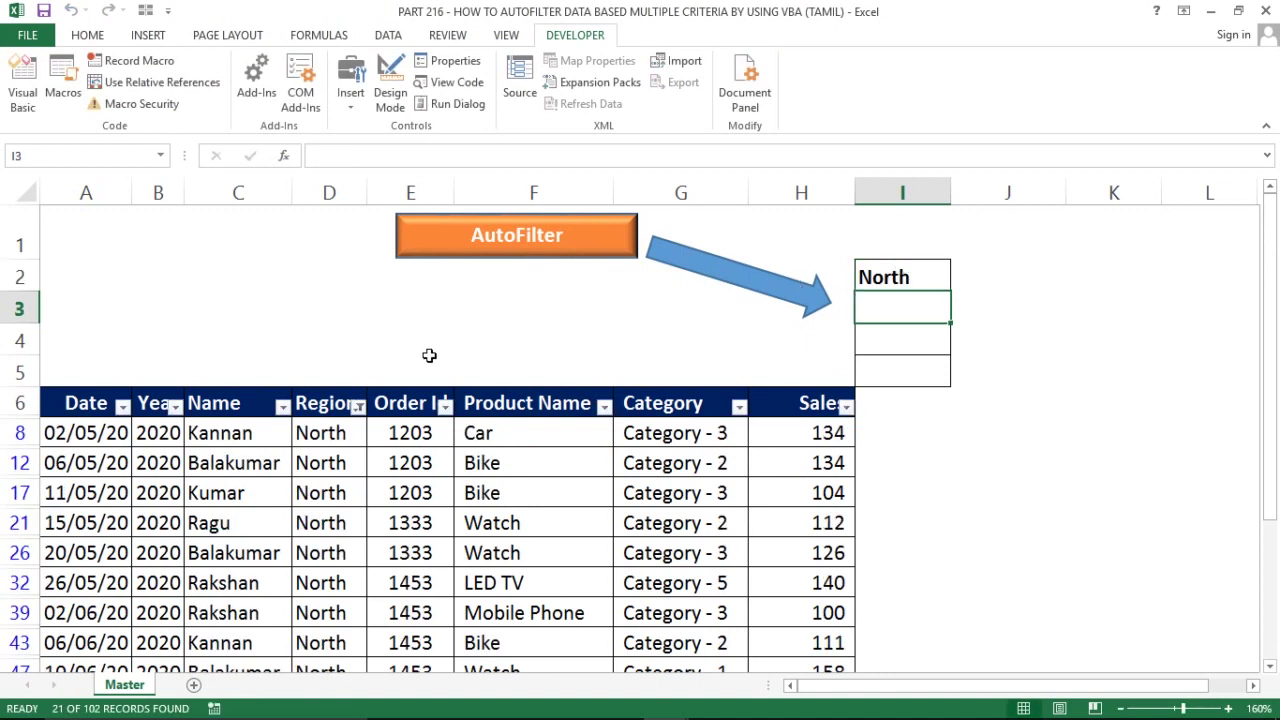
pyautogui.click(348, 410)
pyautogui.click(357, 406)
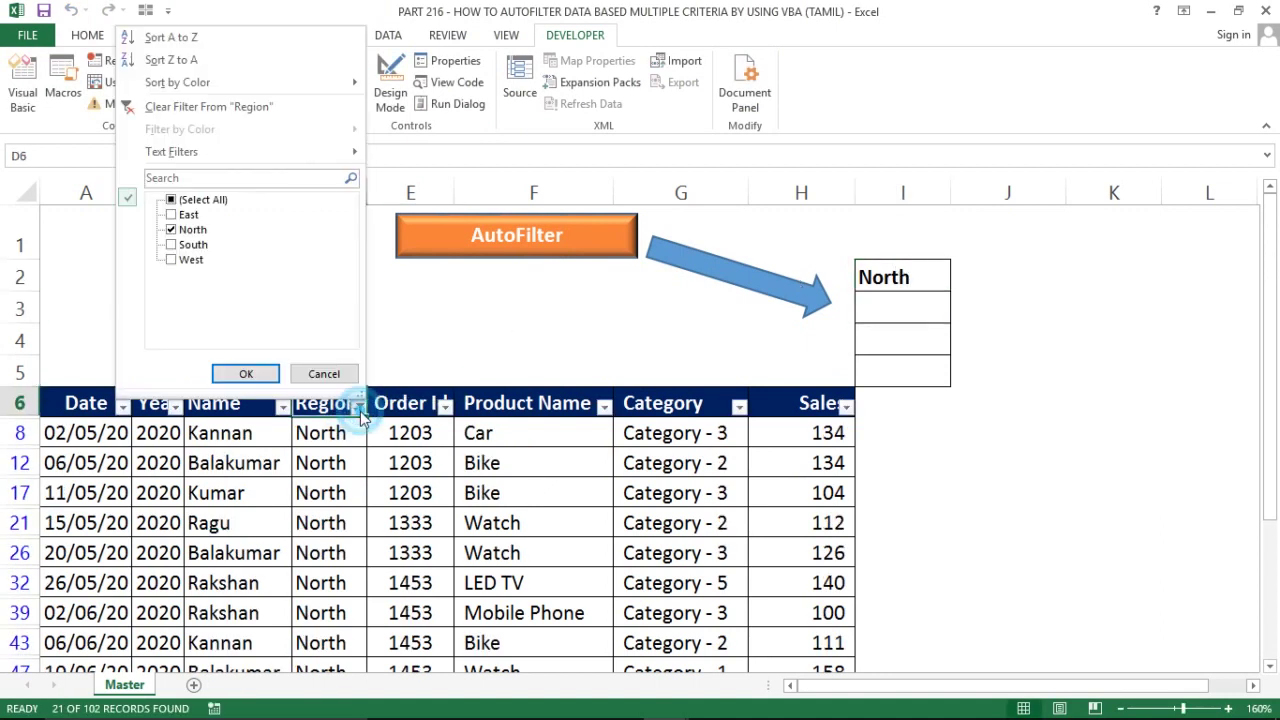
pyautogui.click(358, 408)
# Enter West in I3 and confirm the Region filter updates
pyautogui.click(909, 310)
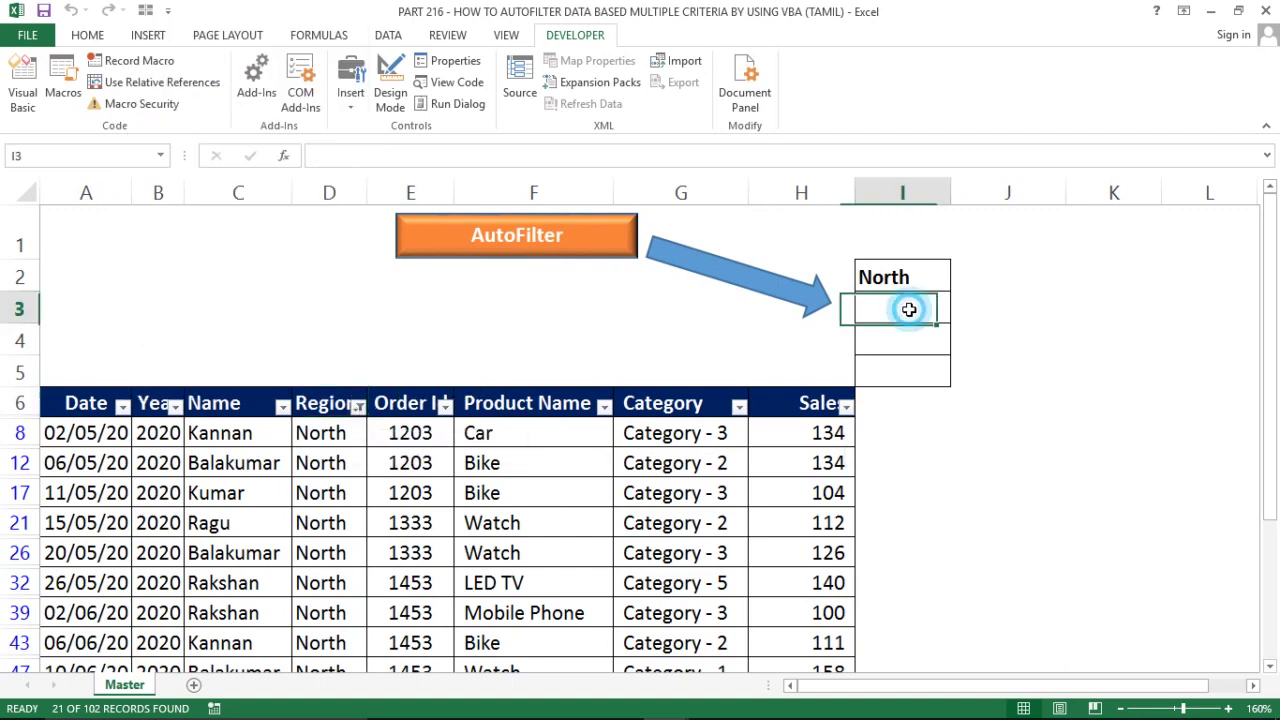
pyautogui.write('WEst')
pyautogui.press('Return')
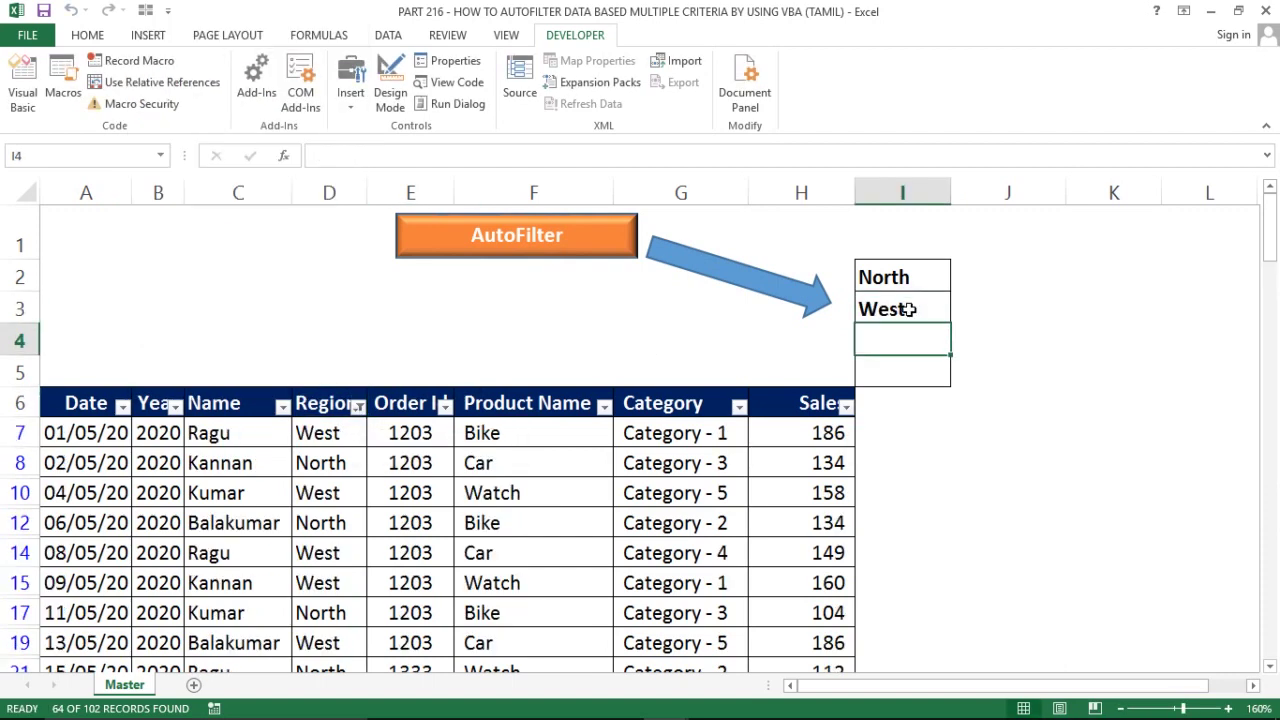
pyautogui.click(358, 407)
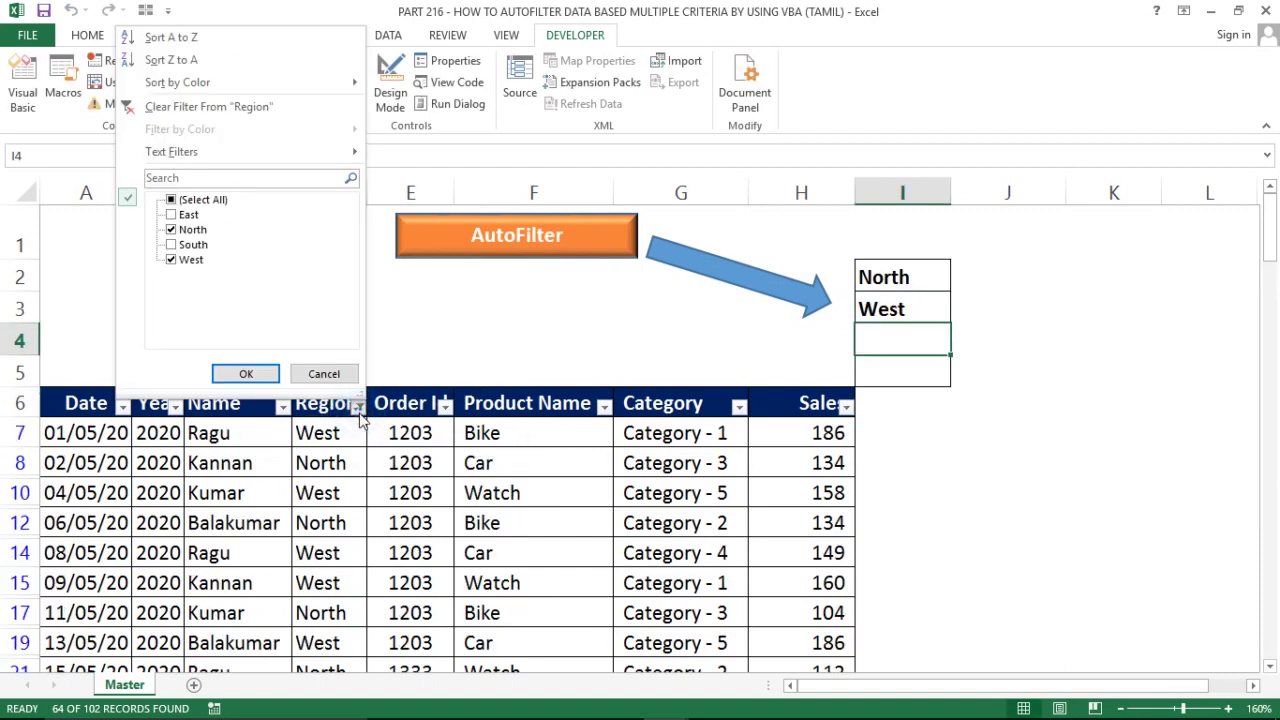
pyautogui.click(922, 322)
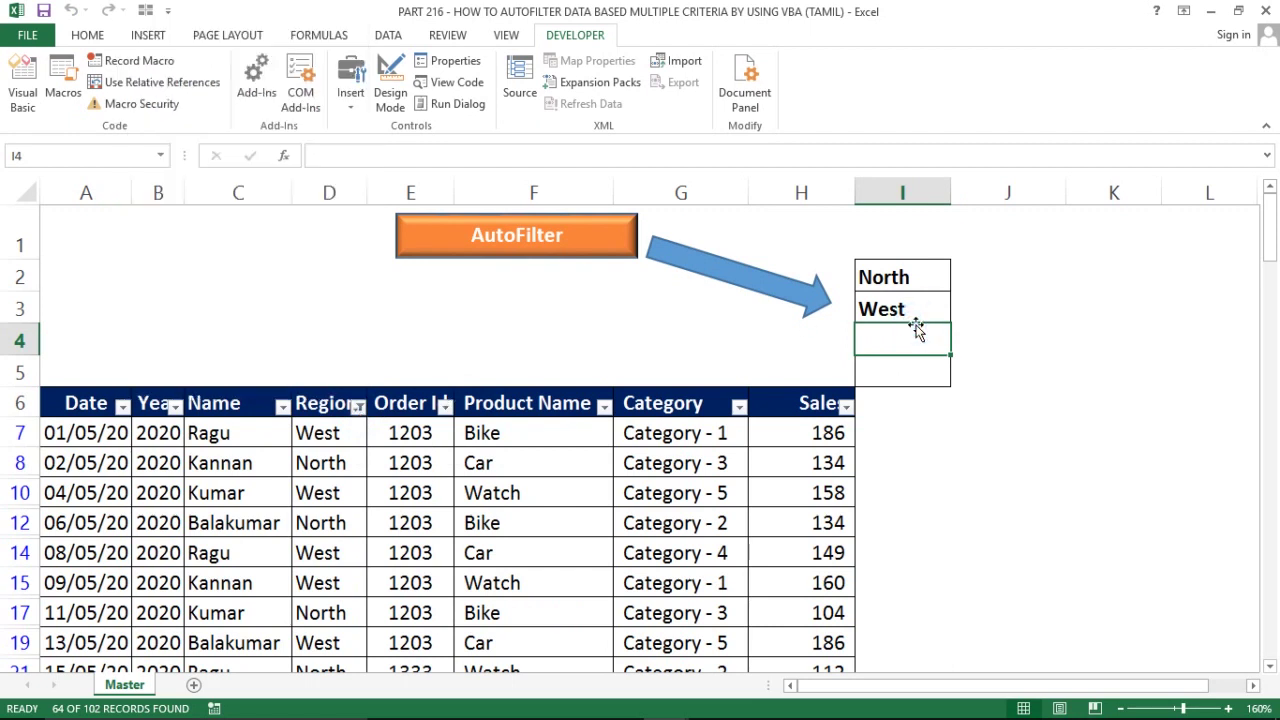
# Enter South in I4 and East in I5, verifying all four regions show
pyautogui.write('North')
pyautogui.press('Return')
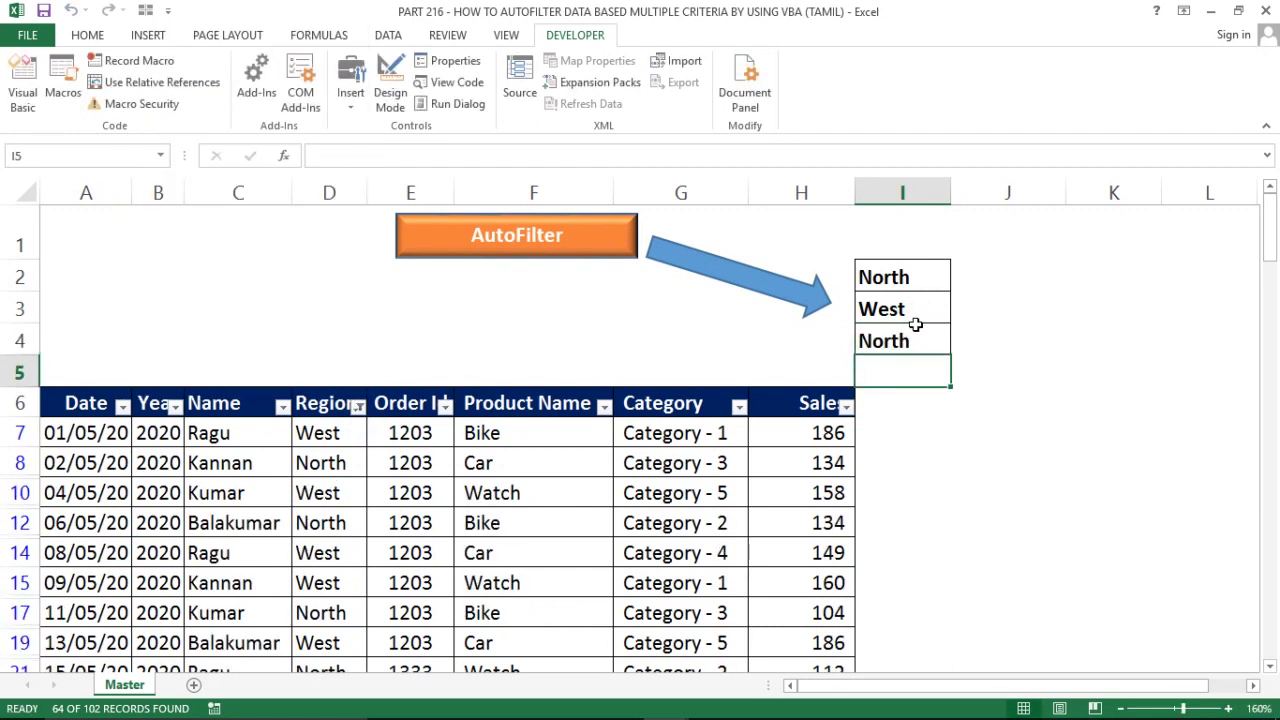
pyautogui.click(897, 346)
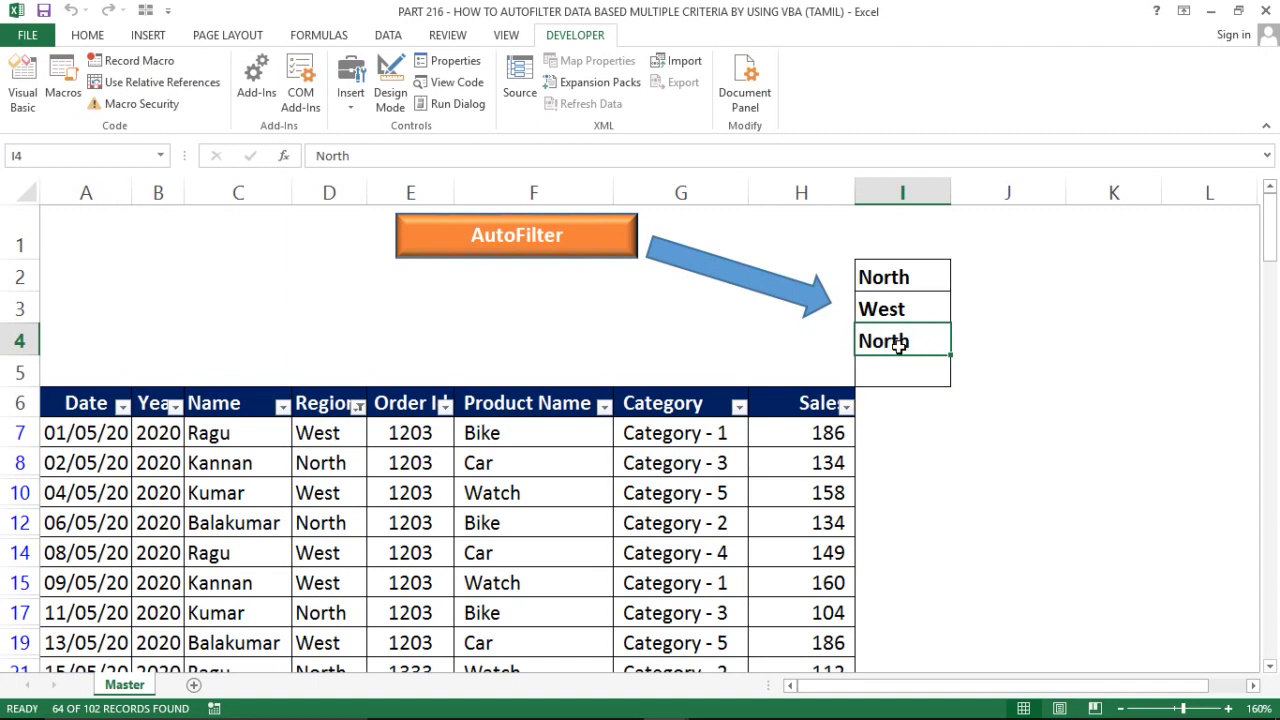
pyautogui.write('South')
pyautogui.press('Return')
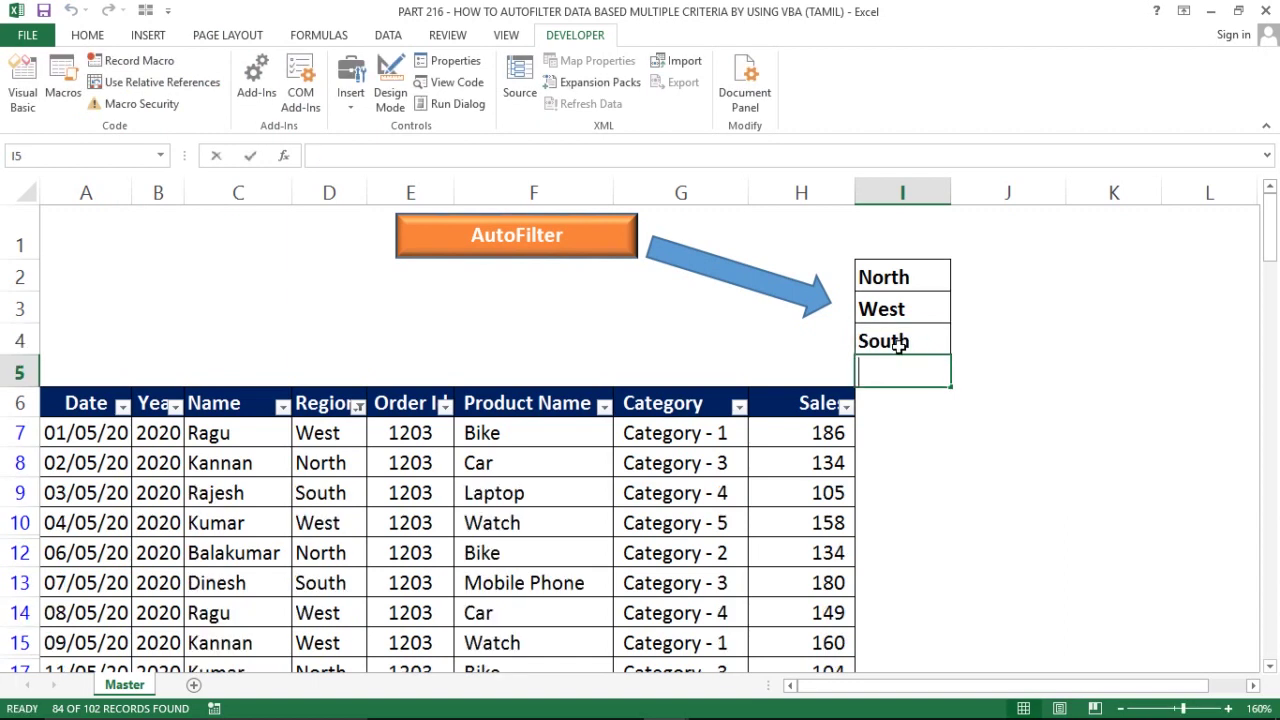
pyautogui.write('East')
pyautogui.press('Return')
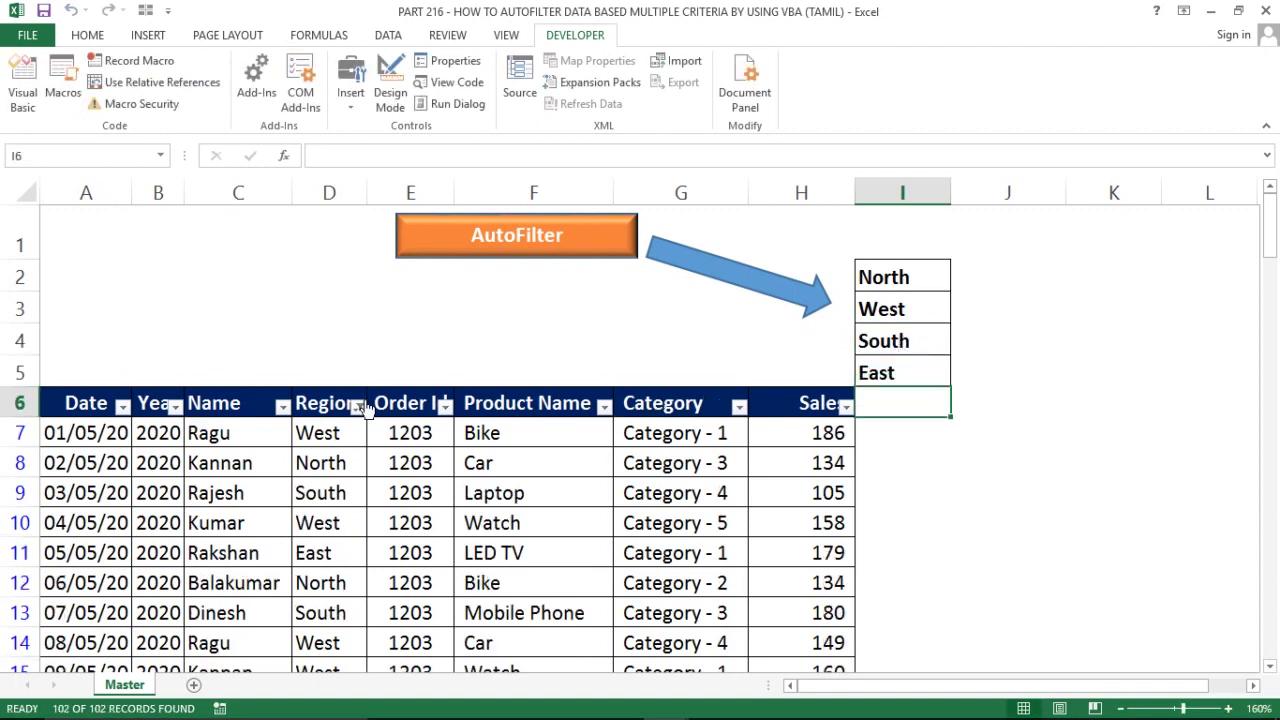
pyautogui.click(357, 406)
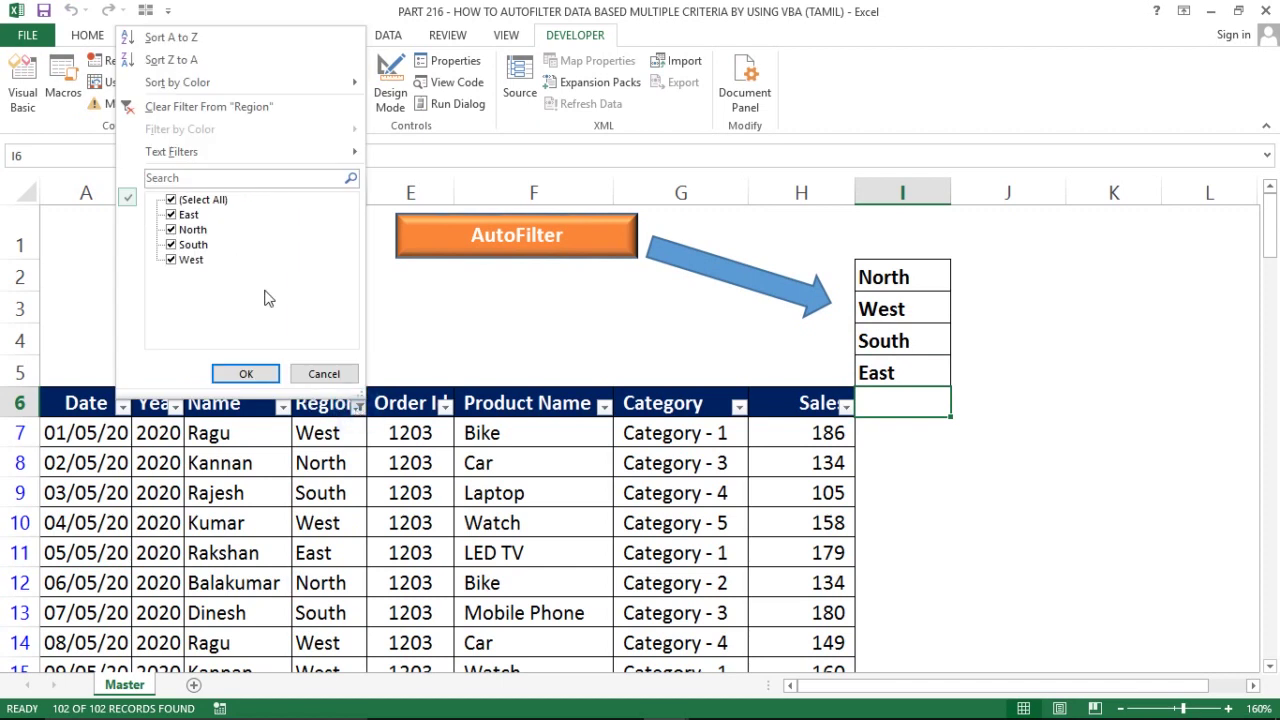
pyautogui.click(316, 374)
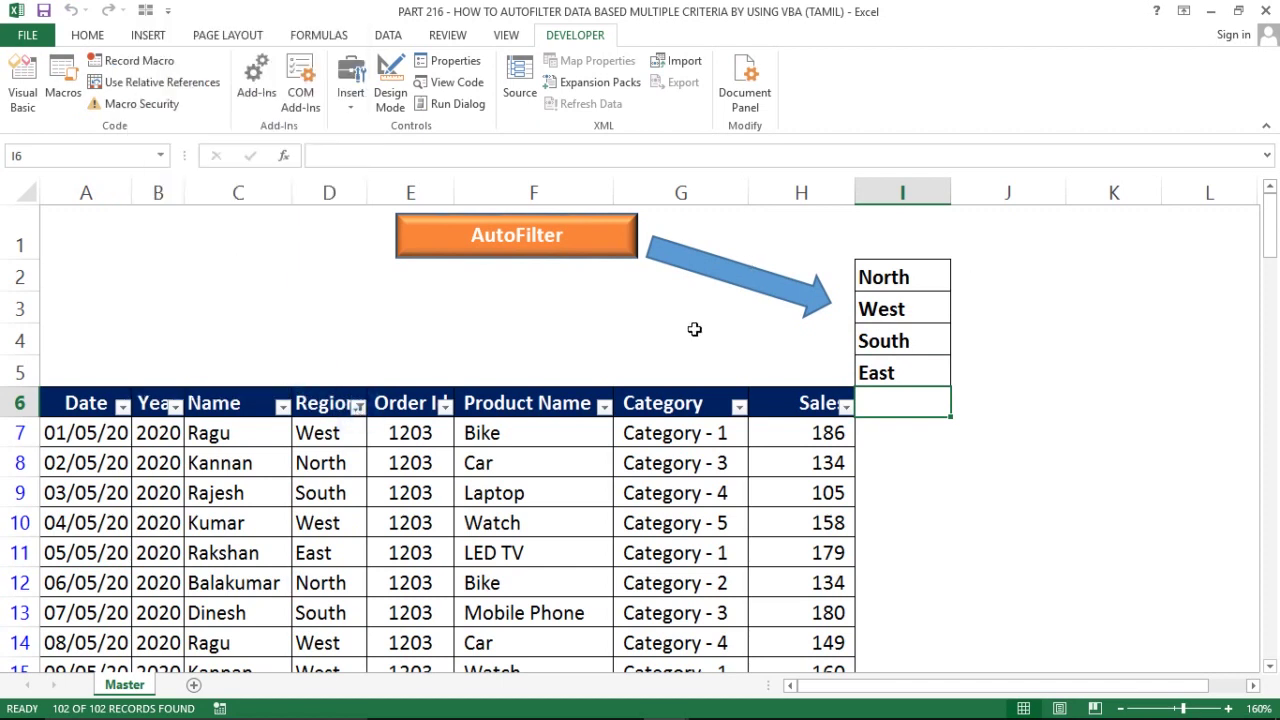
# Select the region cells I2:I5, then move to the Date header in A6
pyautogui.click(888, 332)
pyautogui.press('Up')
pyautogui.press('Up')
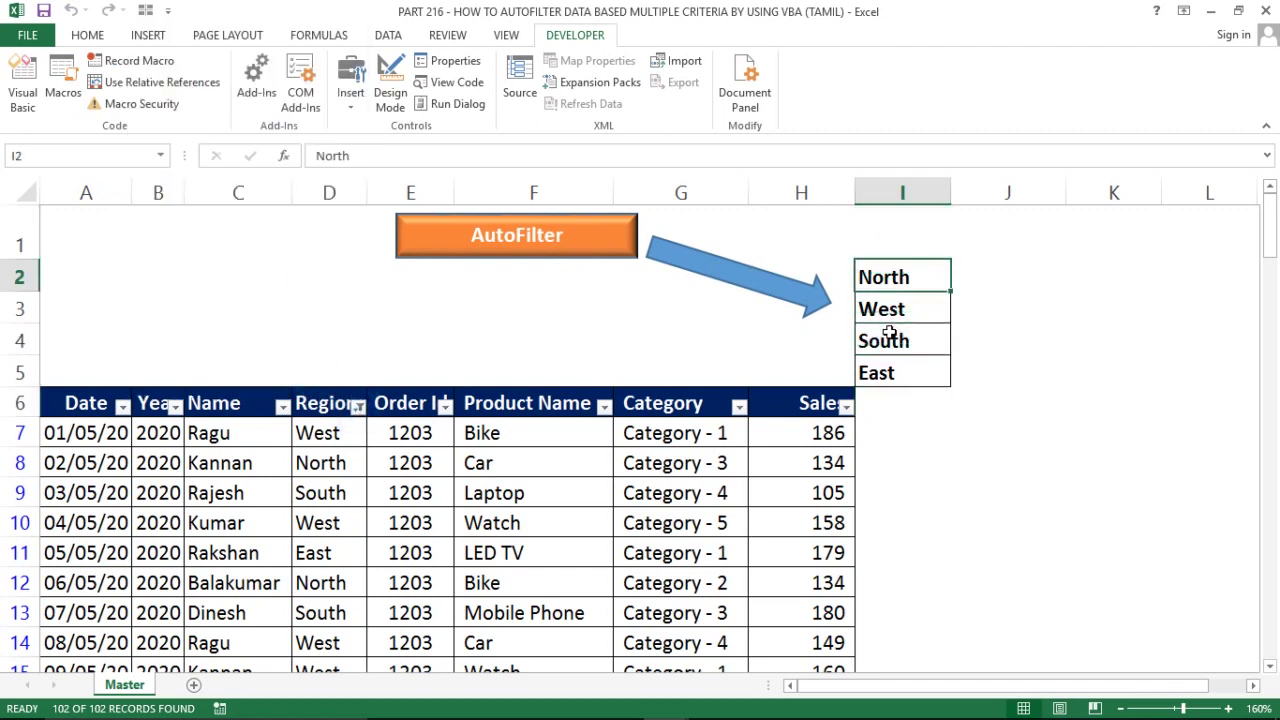
pyautogui.hotkey('shift', 'Down')
pyautogui.hotkey('shift', 'Down')
pyautogui.hotkey('shift', 'Down')
pyautogui.press('Down')
pyautogui.press('Up')
pyautogui.hotkey('shift', 'Down')
pyautogui.hotkey('shift', 'Down')
pyautogui.hotkey('shift', 'Down')
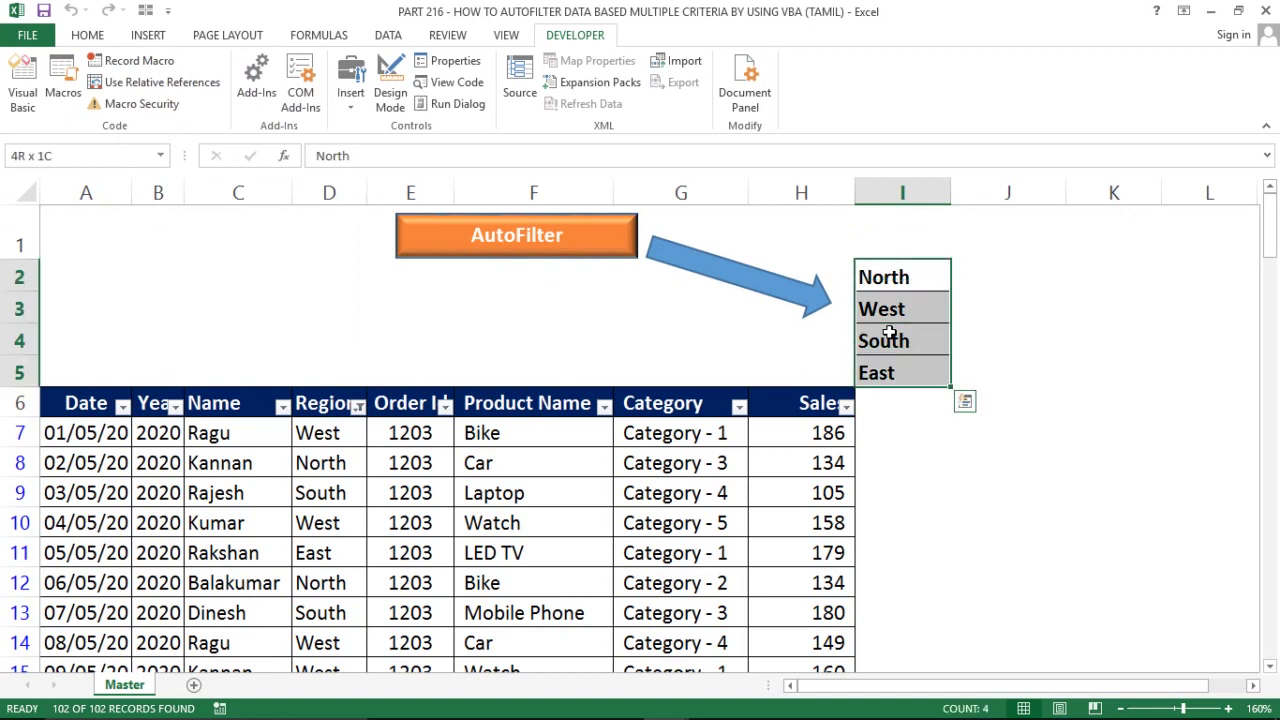
pyautogui.press('Down')
pyautogui.press('Down')
pyautogui.press('Down')
pyautogui.press('Down')
pyautogui.press('Down')
pyautogui.press('Up')
pyautogui.press('Home')
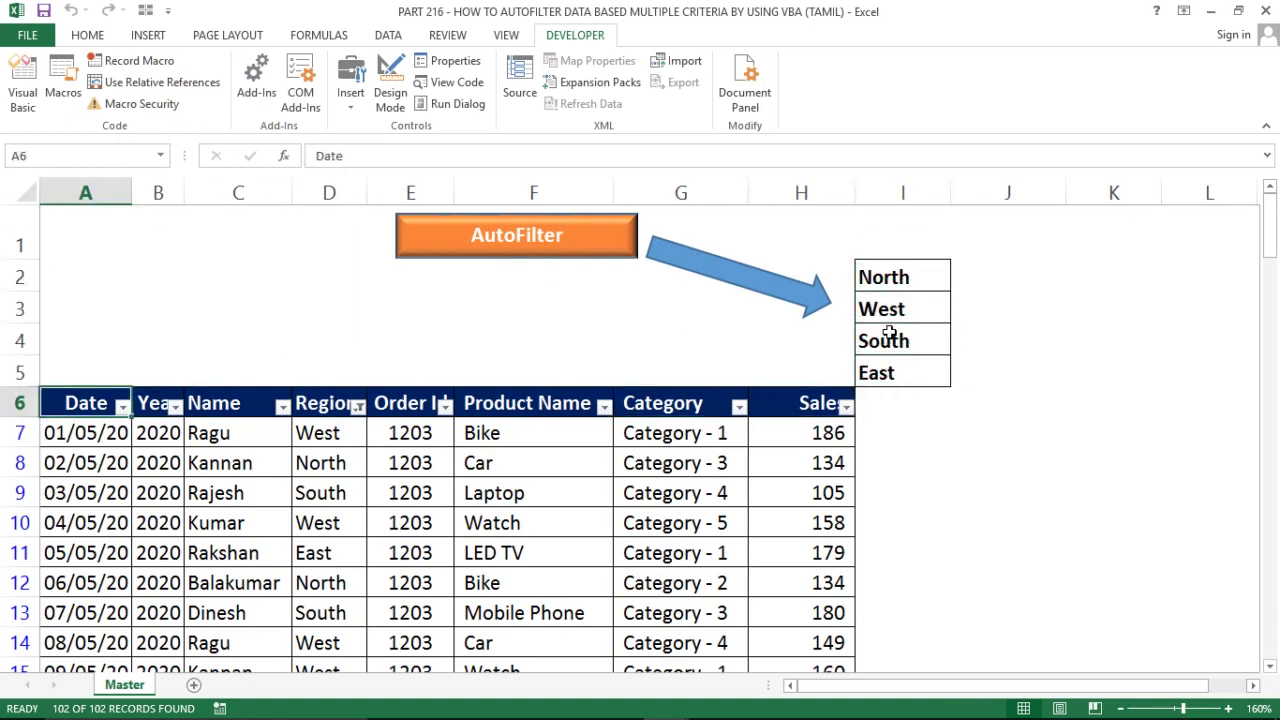
pyautogui.press('Right')
pyautogui.press('Left')
# Toggle the table's AutoFilter off with Alt+A+T and return the selection to A1
pyautogui.hotkey('alt', 'a')
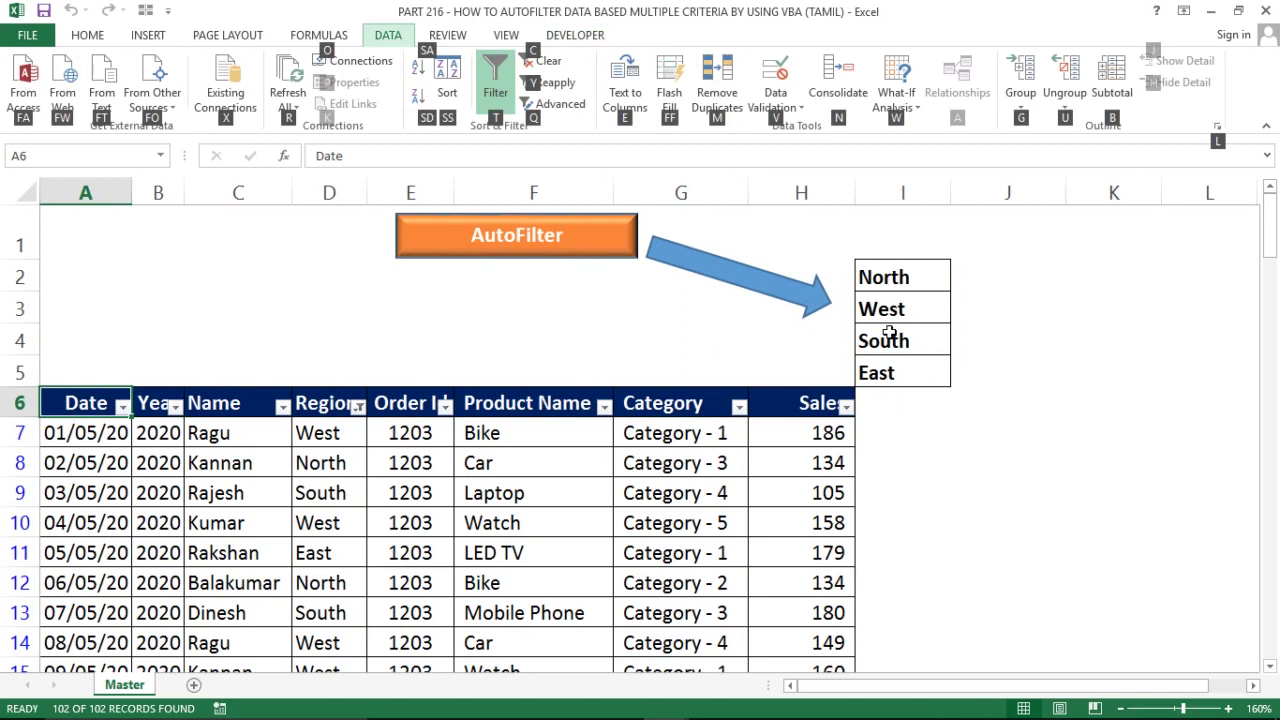
pyautogui.press('t')
pyautogui.press('Right')
pyautogui.press('Right')
pyautogui.press('Up')
pyautogui.press('Up')
pyautogui.press('Up')
pyautogui.press('Down')
pyautogui.press('Down')
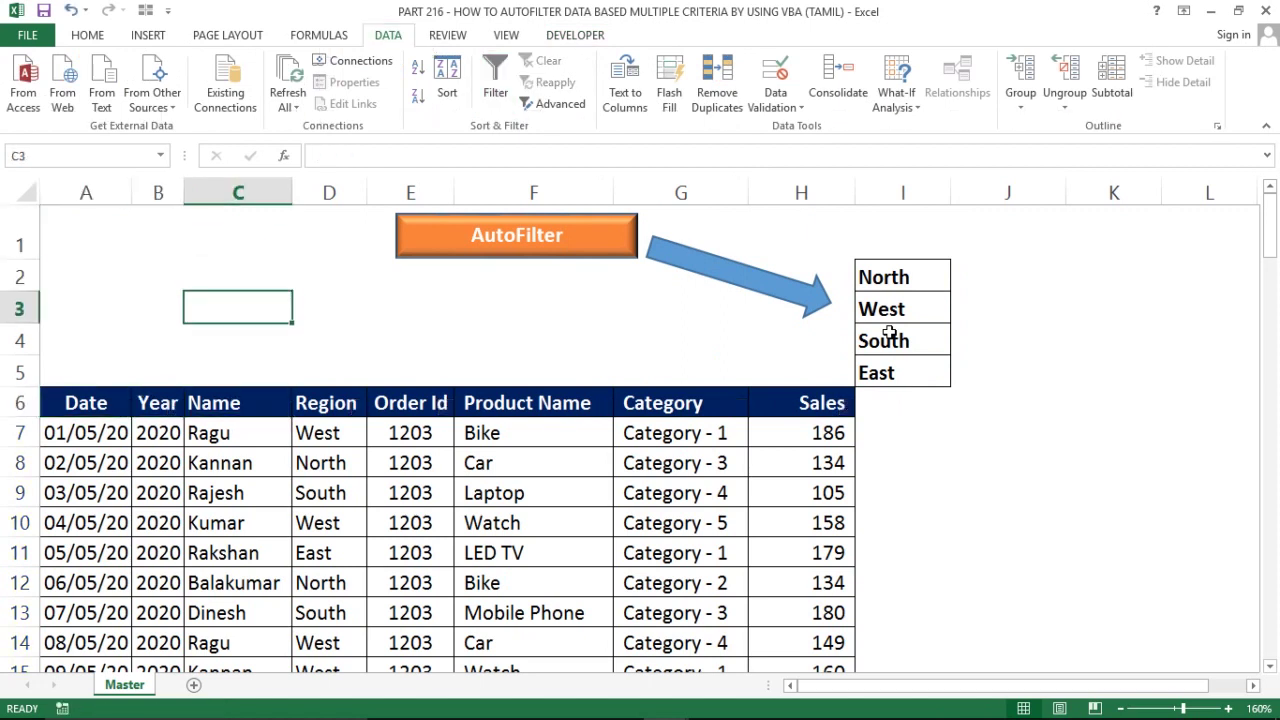
pyautogui.press('Down')
pyautogui.press('Down')
pyautogui.press('Right')
pyautogui.press('Right')
pyautogui.press('Up')
pyautogui.press('Up')
pyautogui.press('Up')
pyautogui.press('Home')
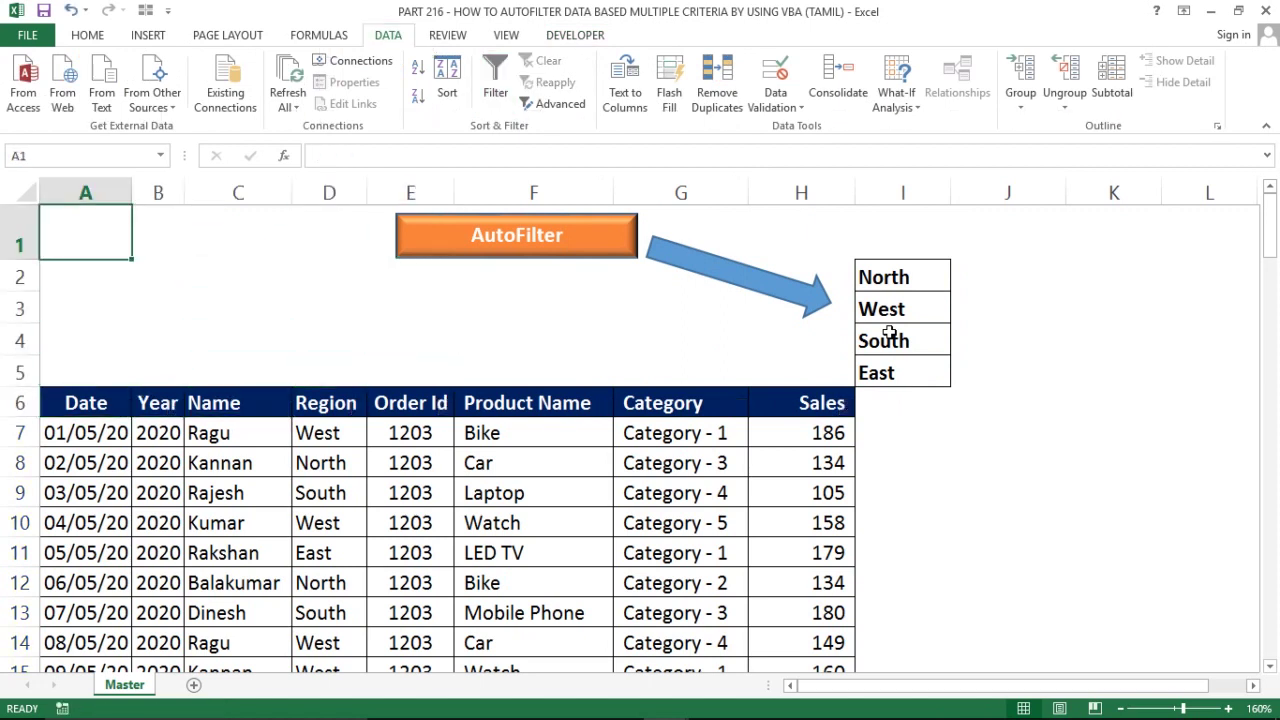
pyautogui.press('Right')
pyautogui.press('Down')
pyautogui.press('Down')
pyautogui.press('Up')
pyautogui.press('Up')
pyautogui.press('Left')
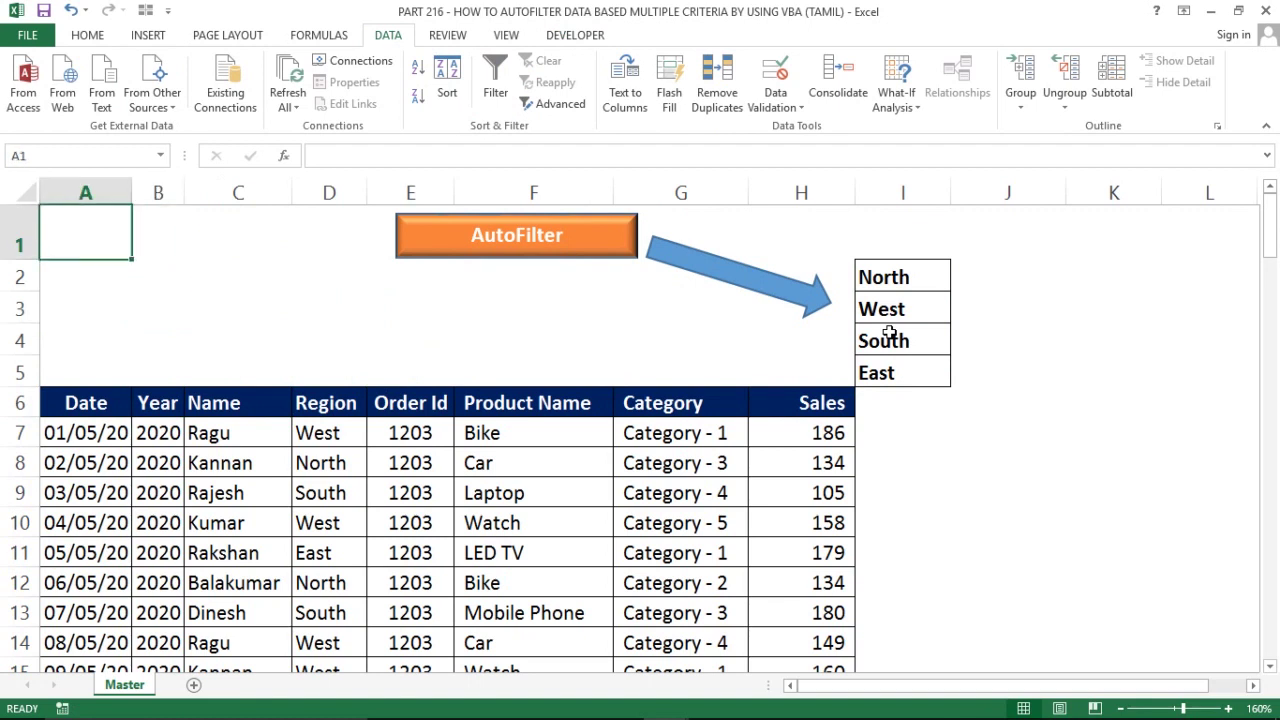